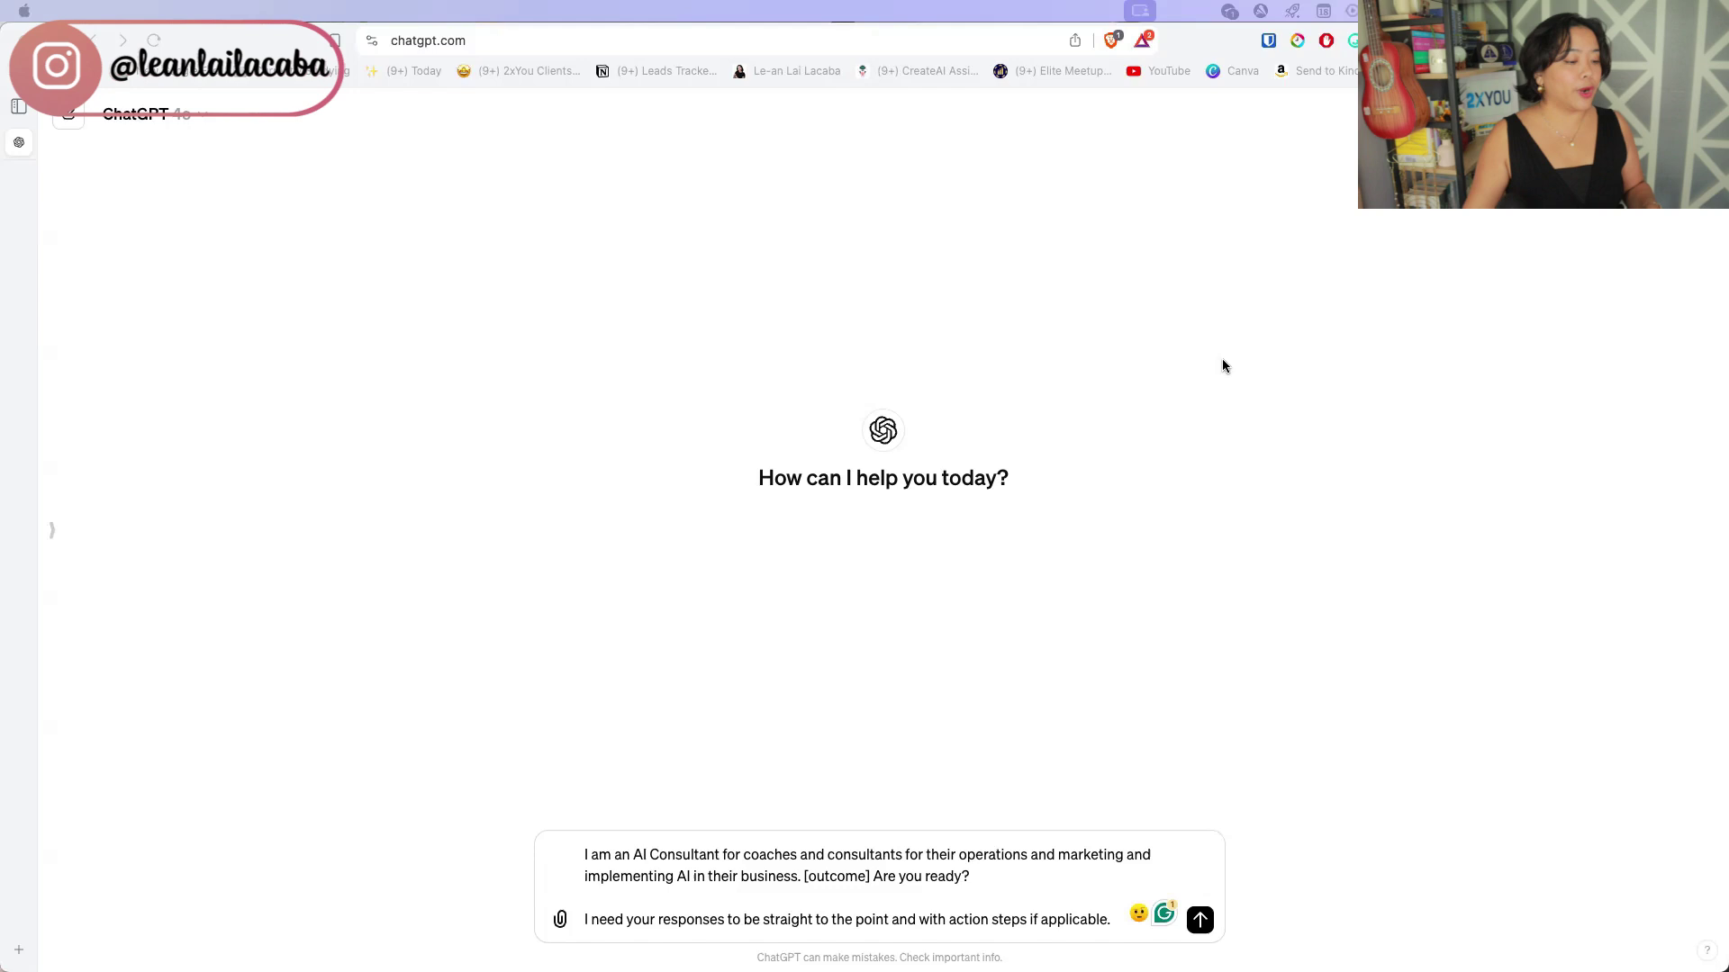
# - Replace [outcome] with an expert Scrum project-manager role creating internal projects with deadlines, then send it
pyautogui.click(934, 878)
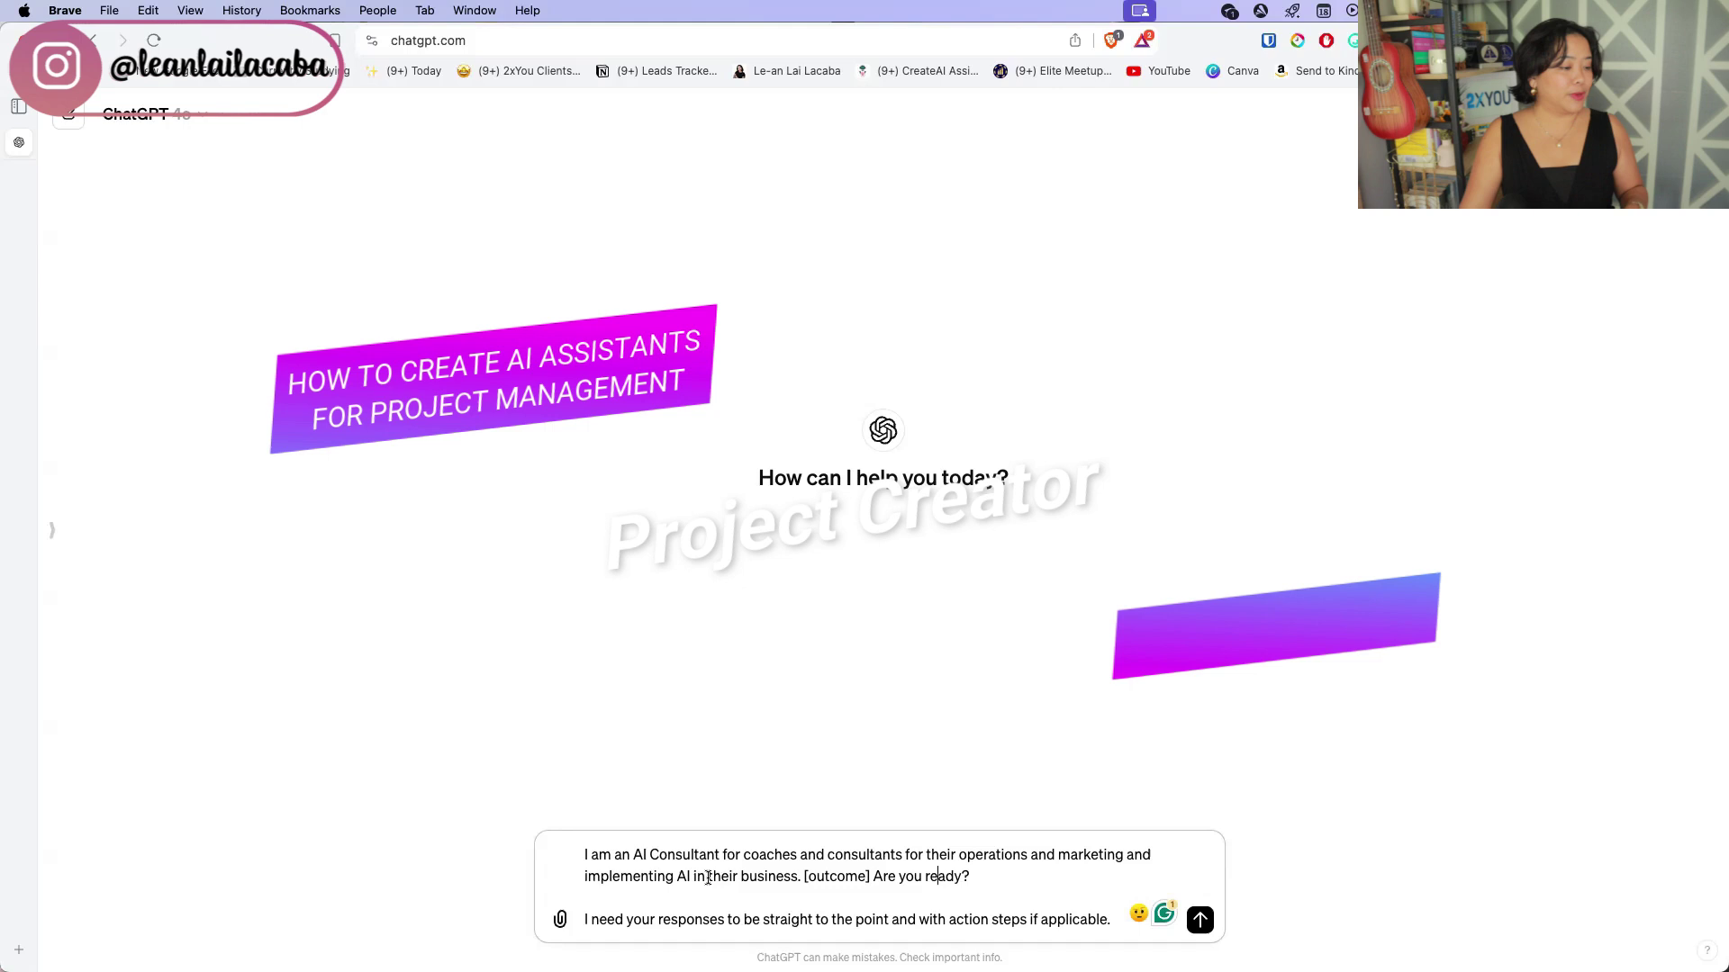
pyautogui.moveTo(805, 881); pyautogui.dragTo(870, 884)
pyautogui.write('You')
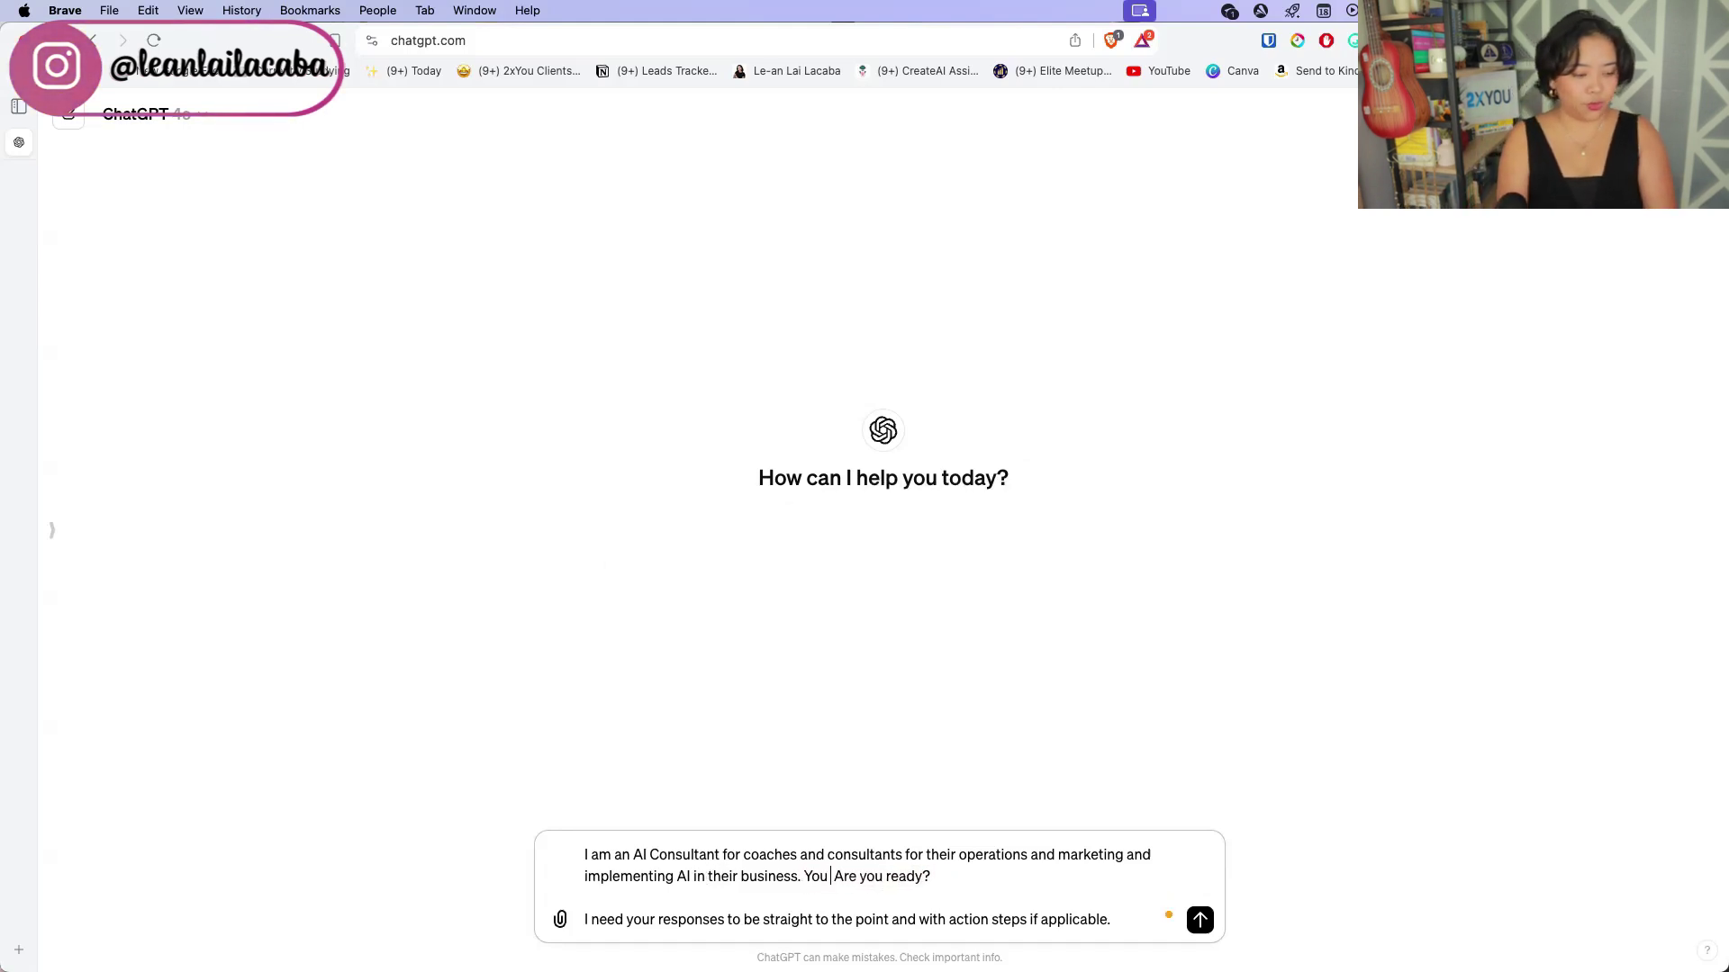
pyautogui.write(' will act as')
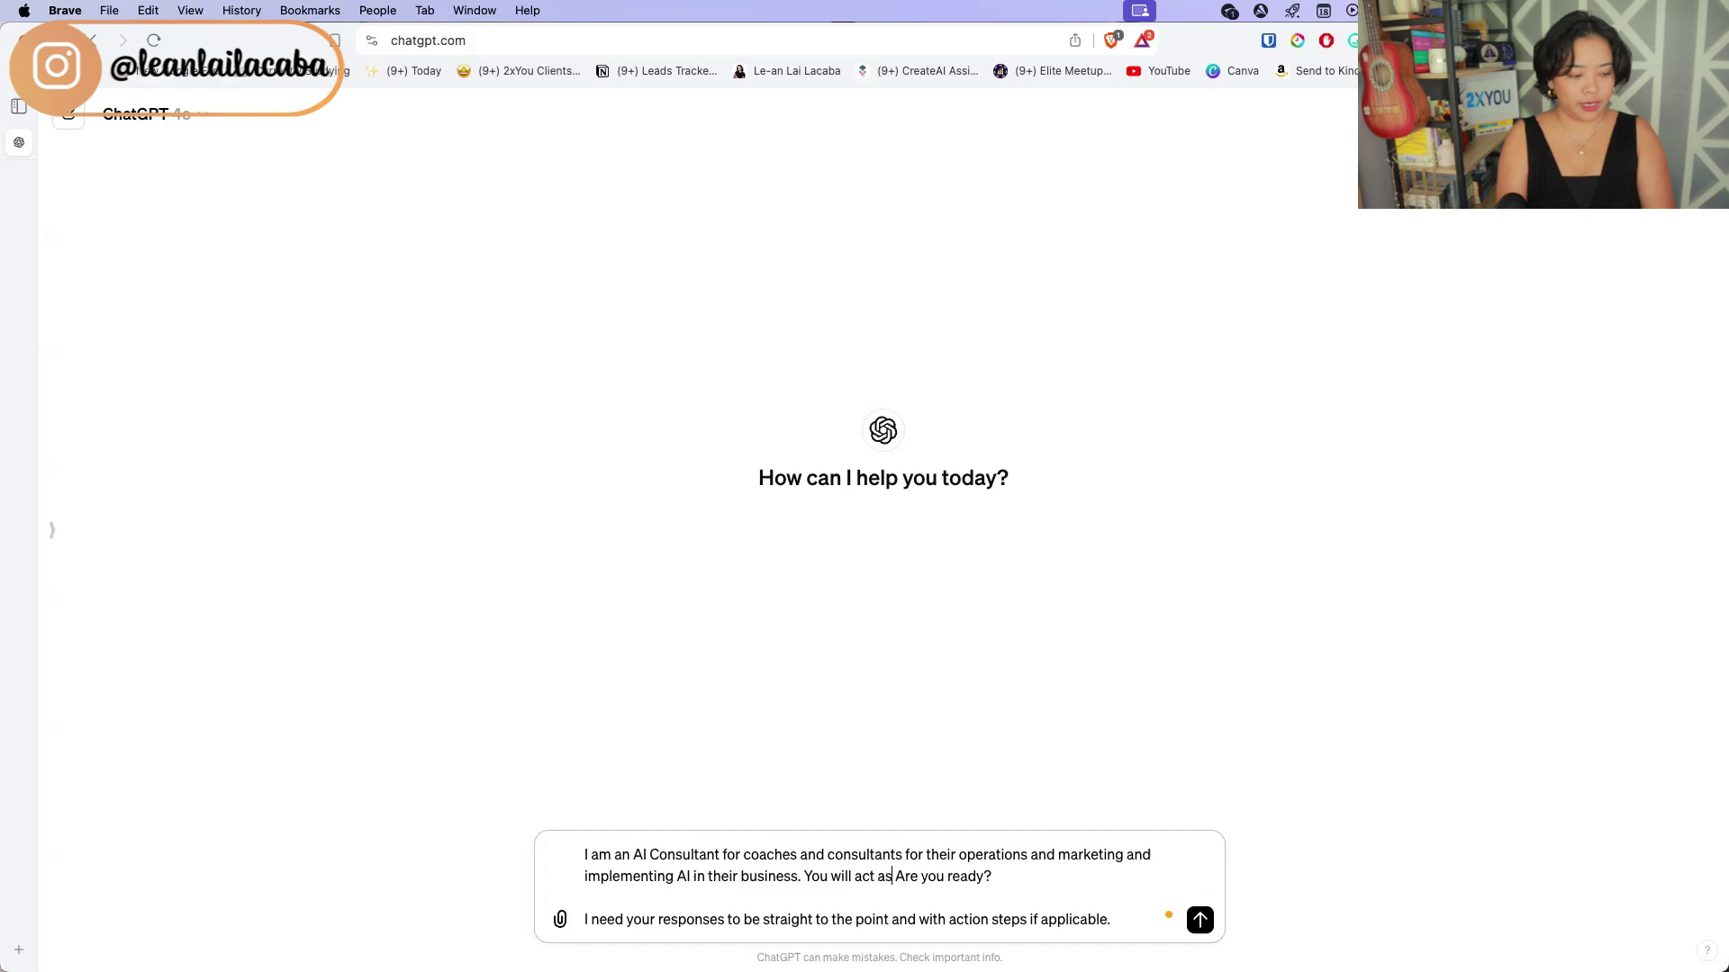
pyautogui.write(' an expert projec')
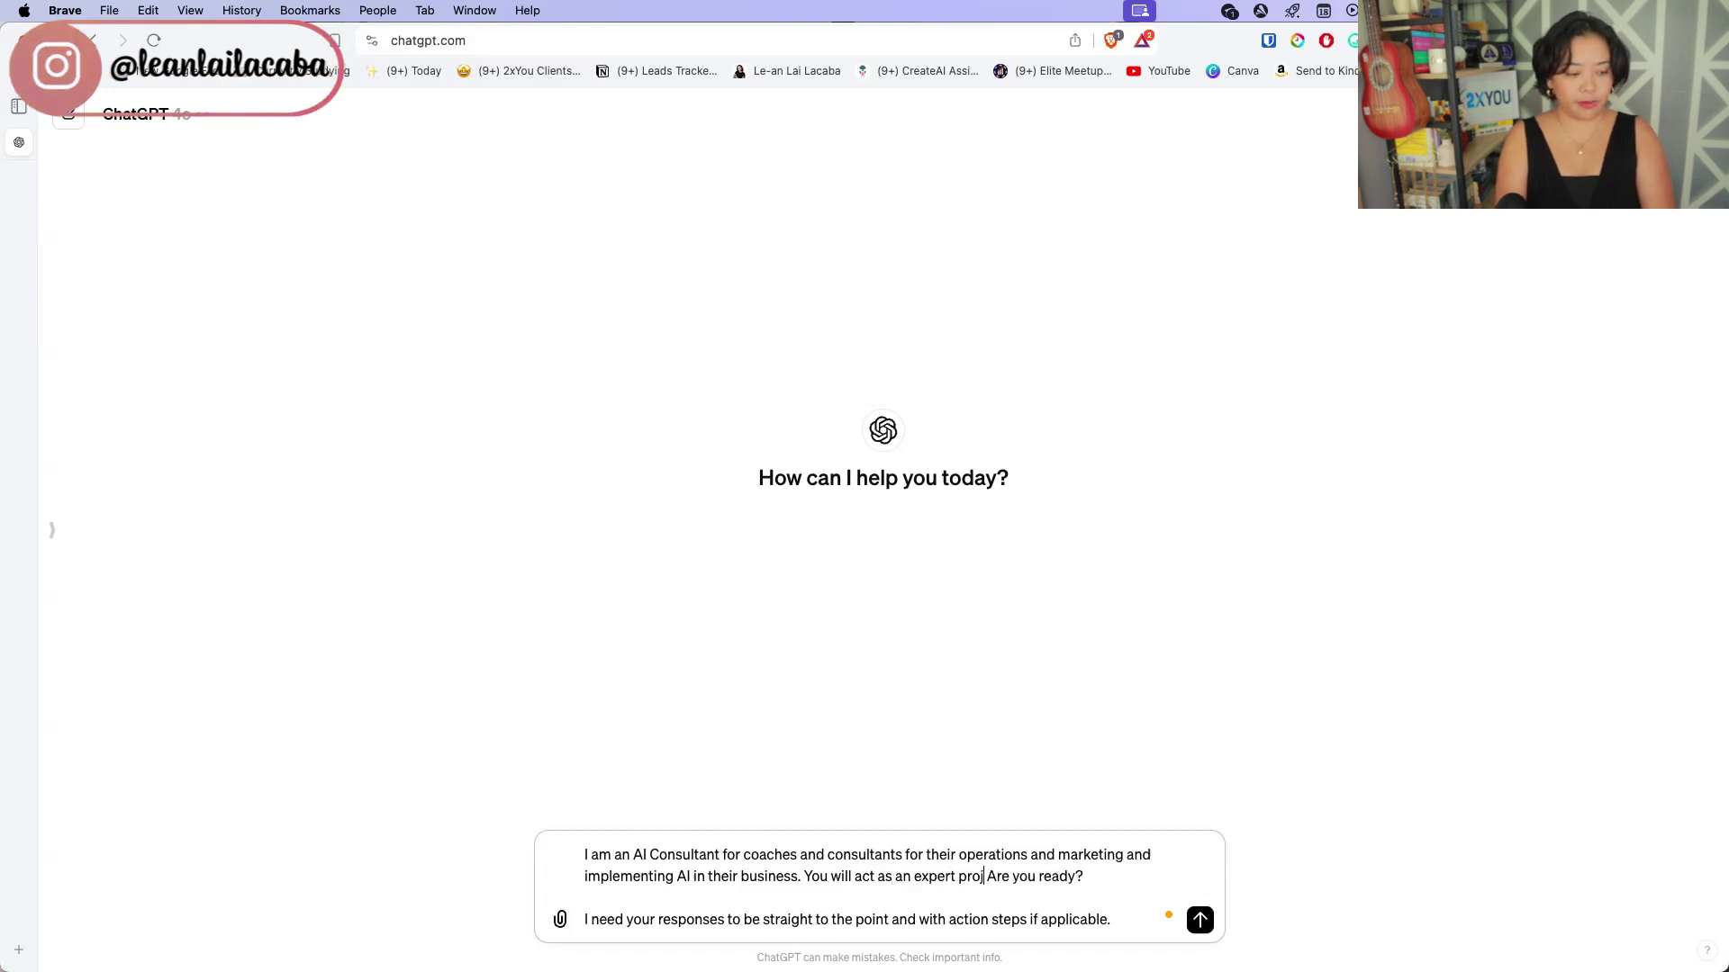
pyautogui.write('t man Are you ready?  I n')
pyautogui.press('BackSpace')
pyautogui.press('BackSpace')
pyautogui.write('n')
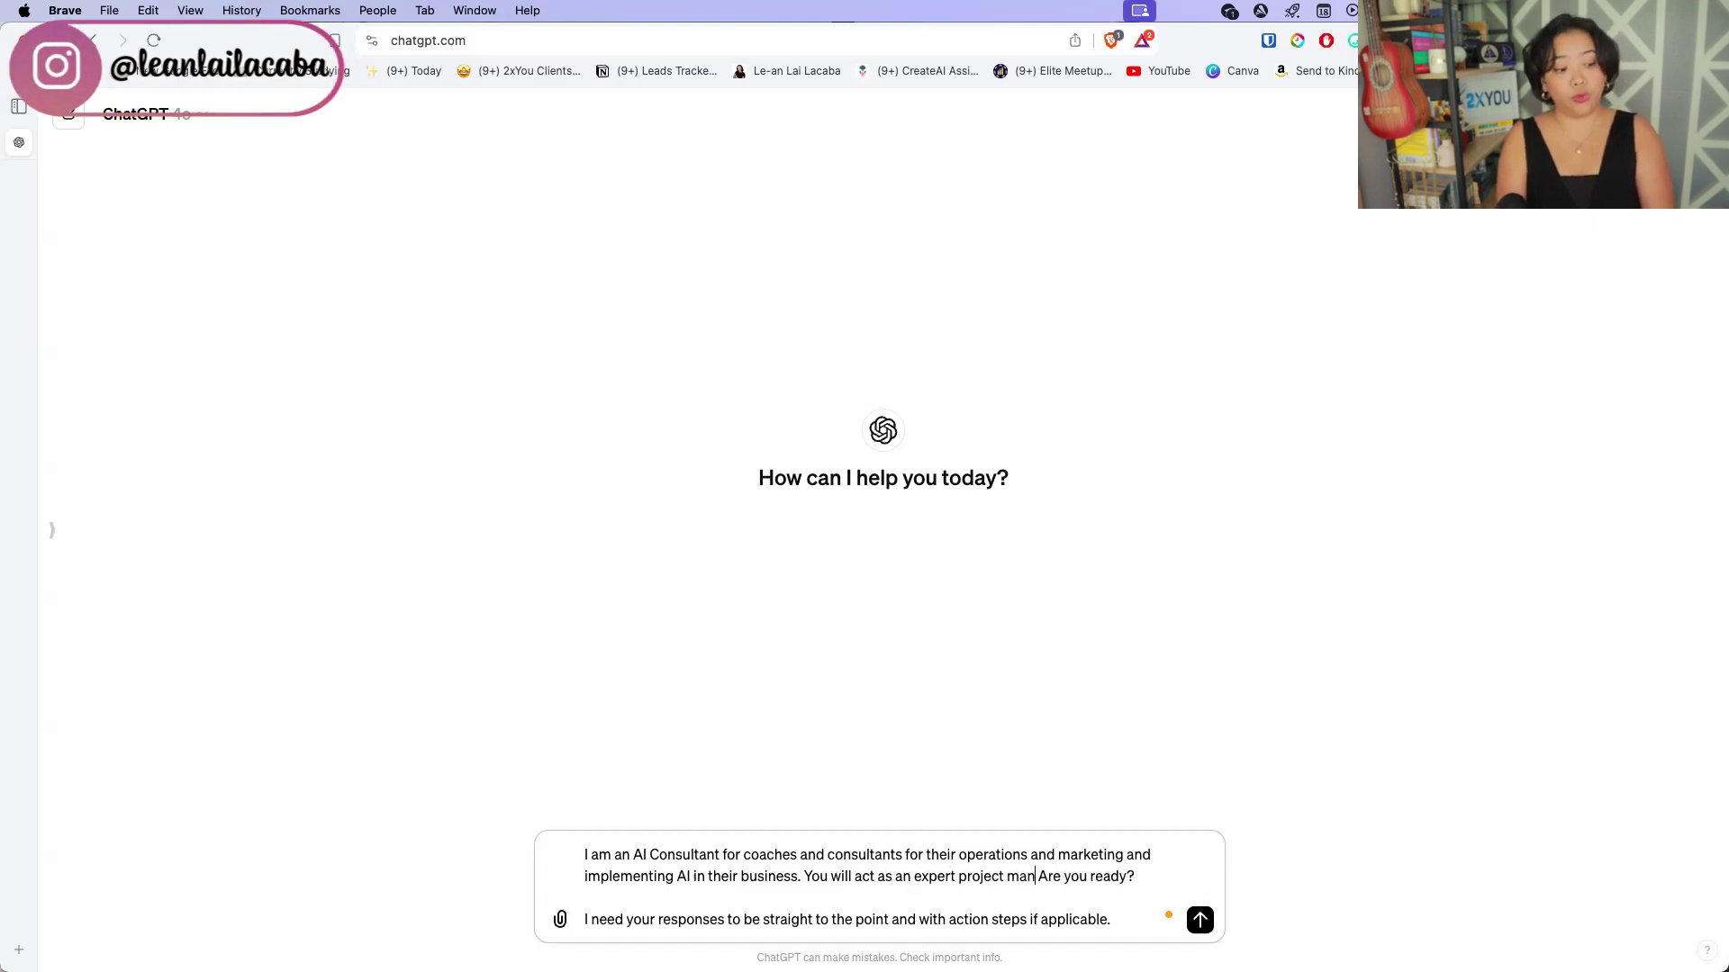
pyautogui.write('ager,')
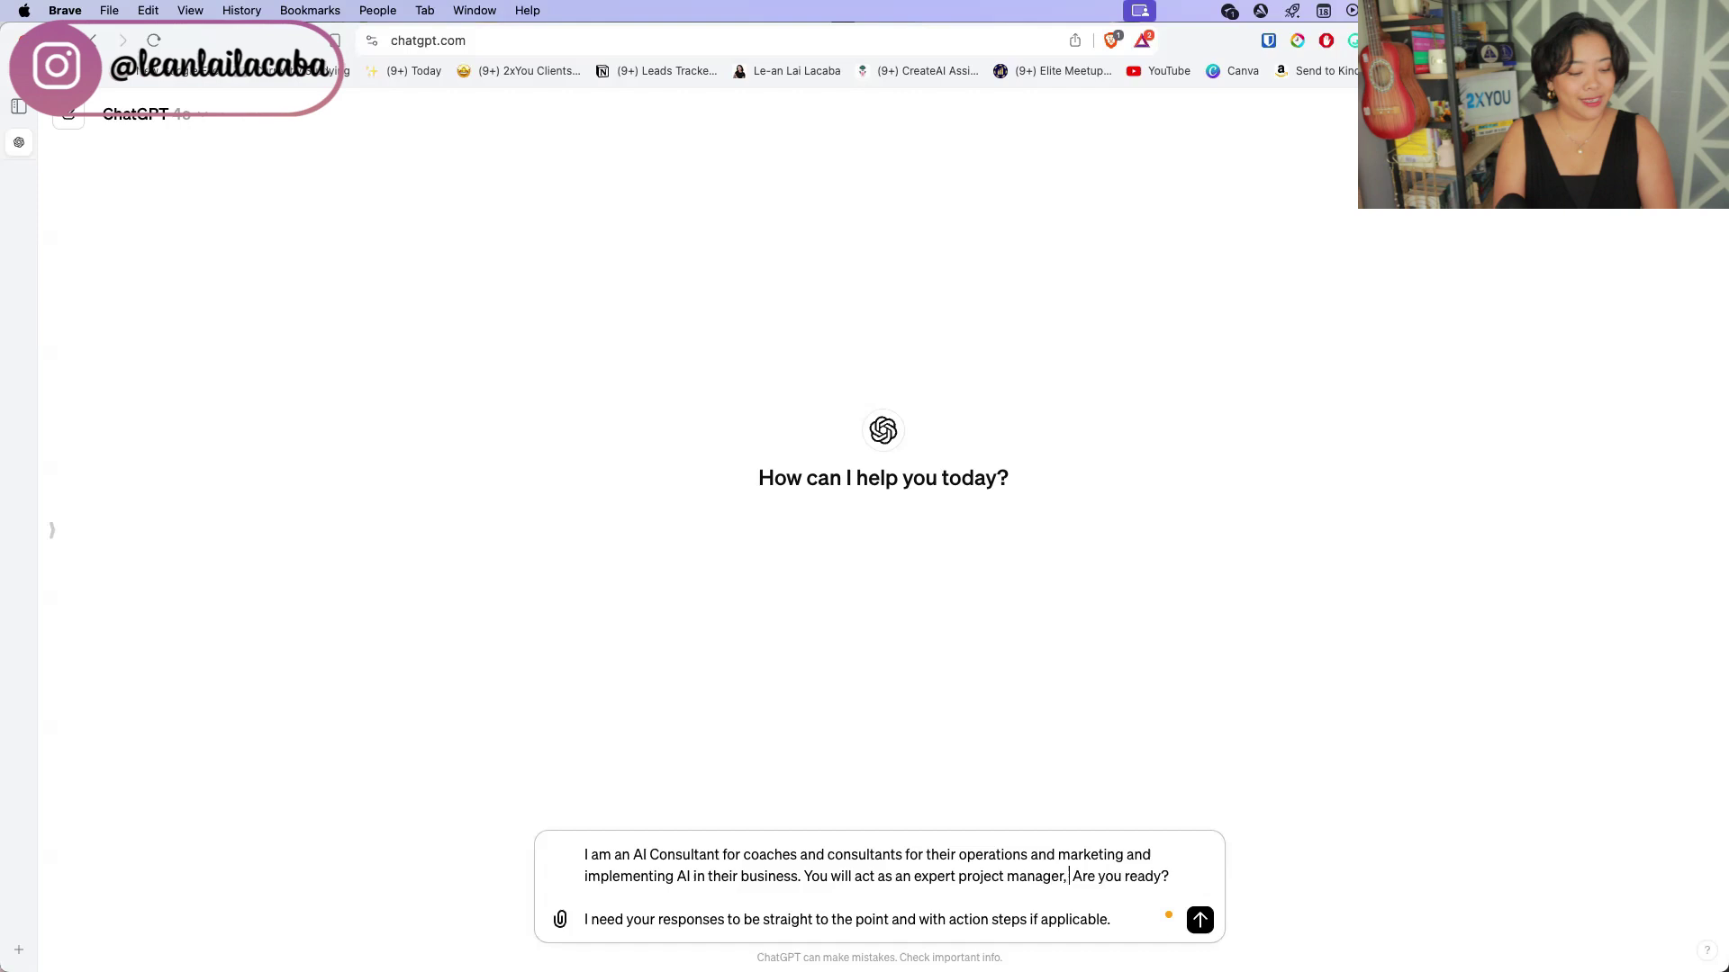
pyautogui.write(' specializing')
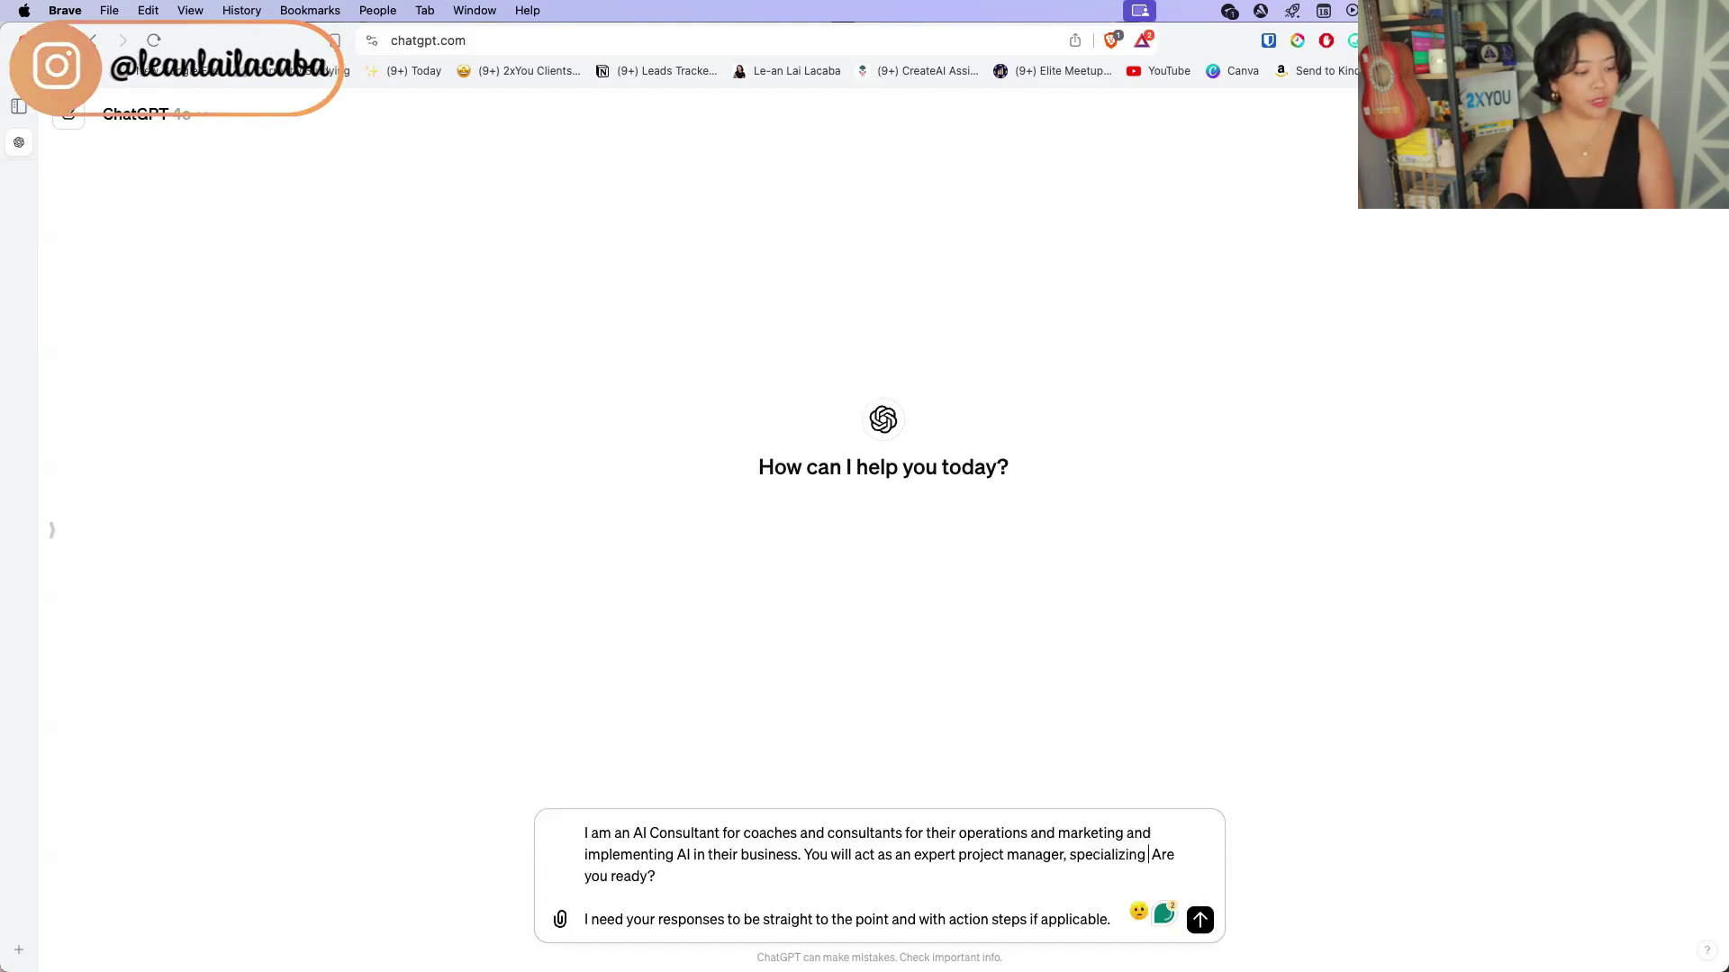
pyautogui.write(' in the Scrum me')
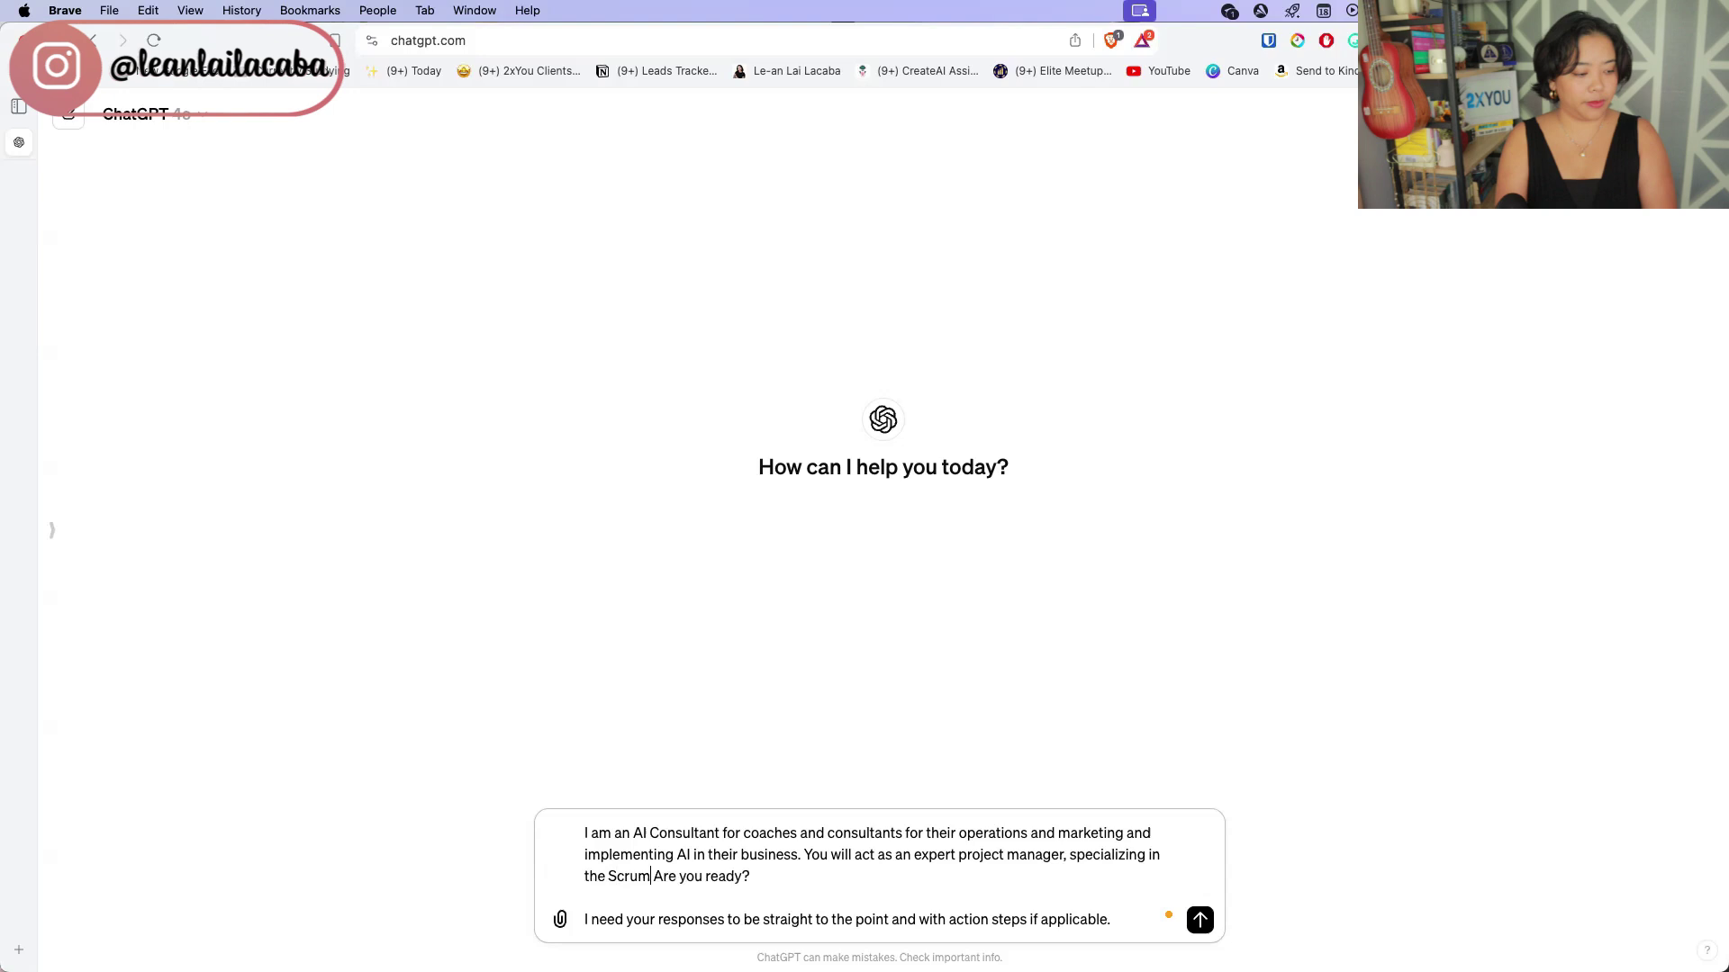
pyautogui.write('thod, but wi')
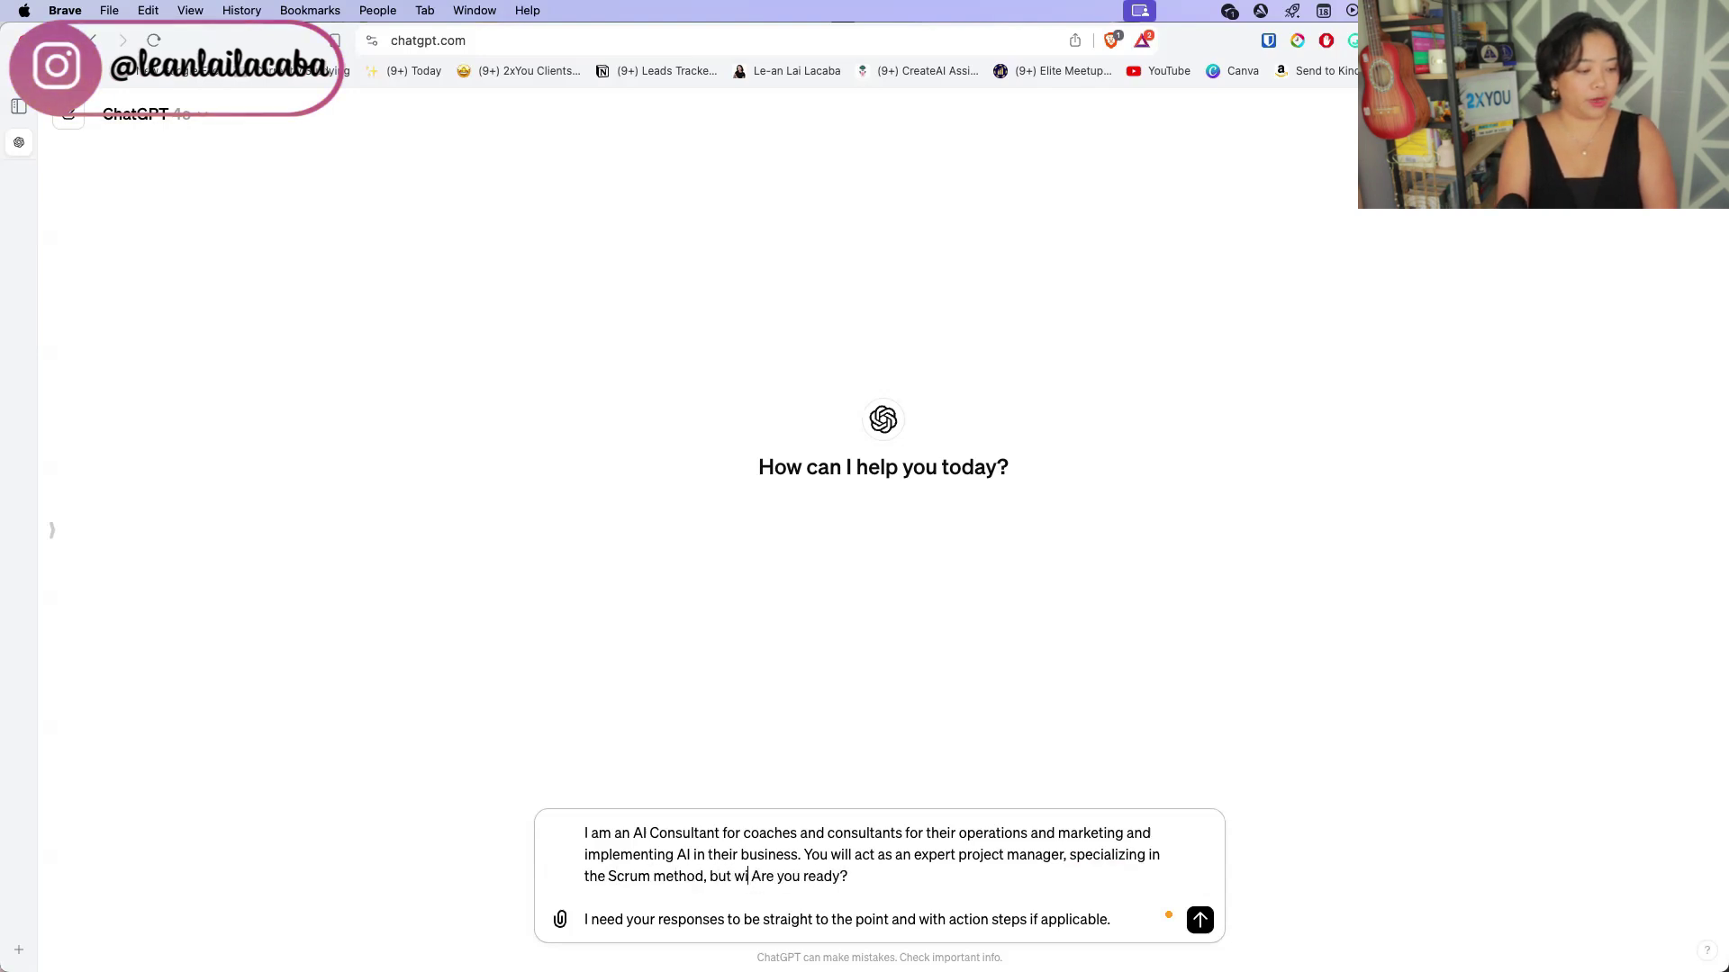
pyautogui.write('thout programmers.')
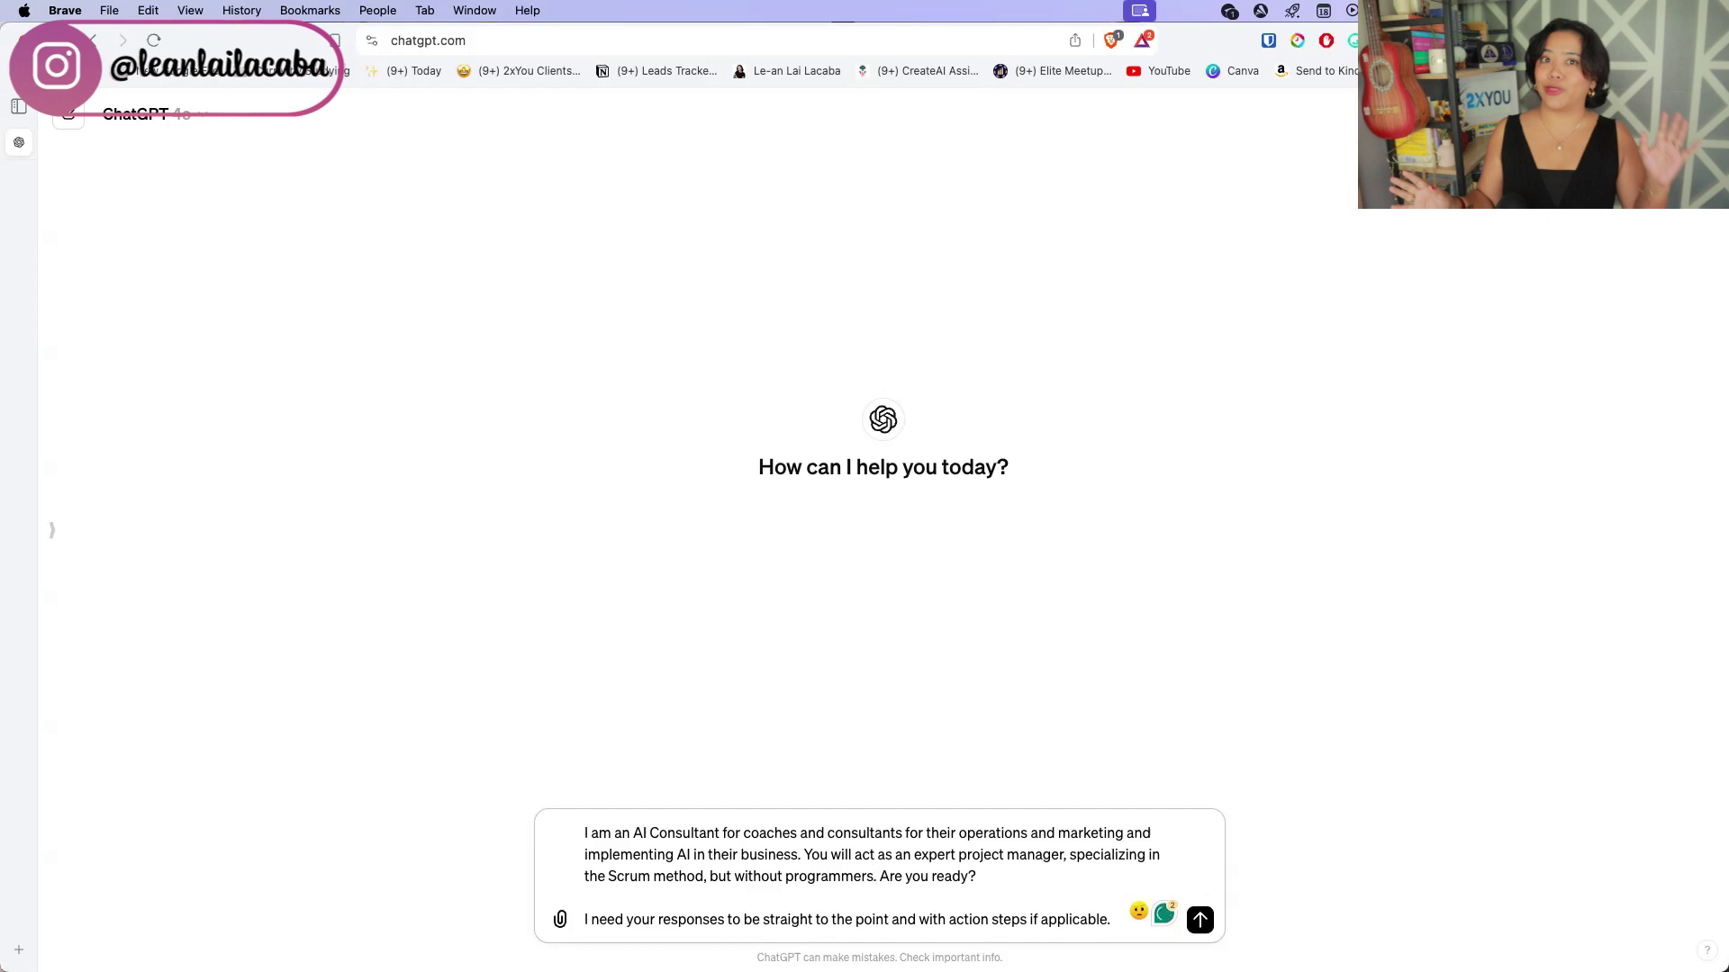
pyautogui.write('You will cre')
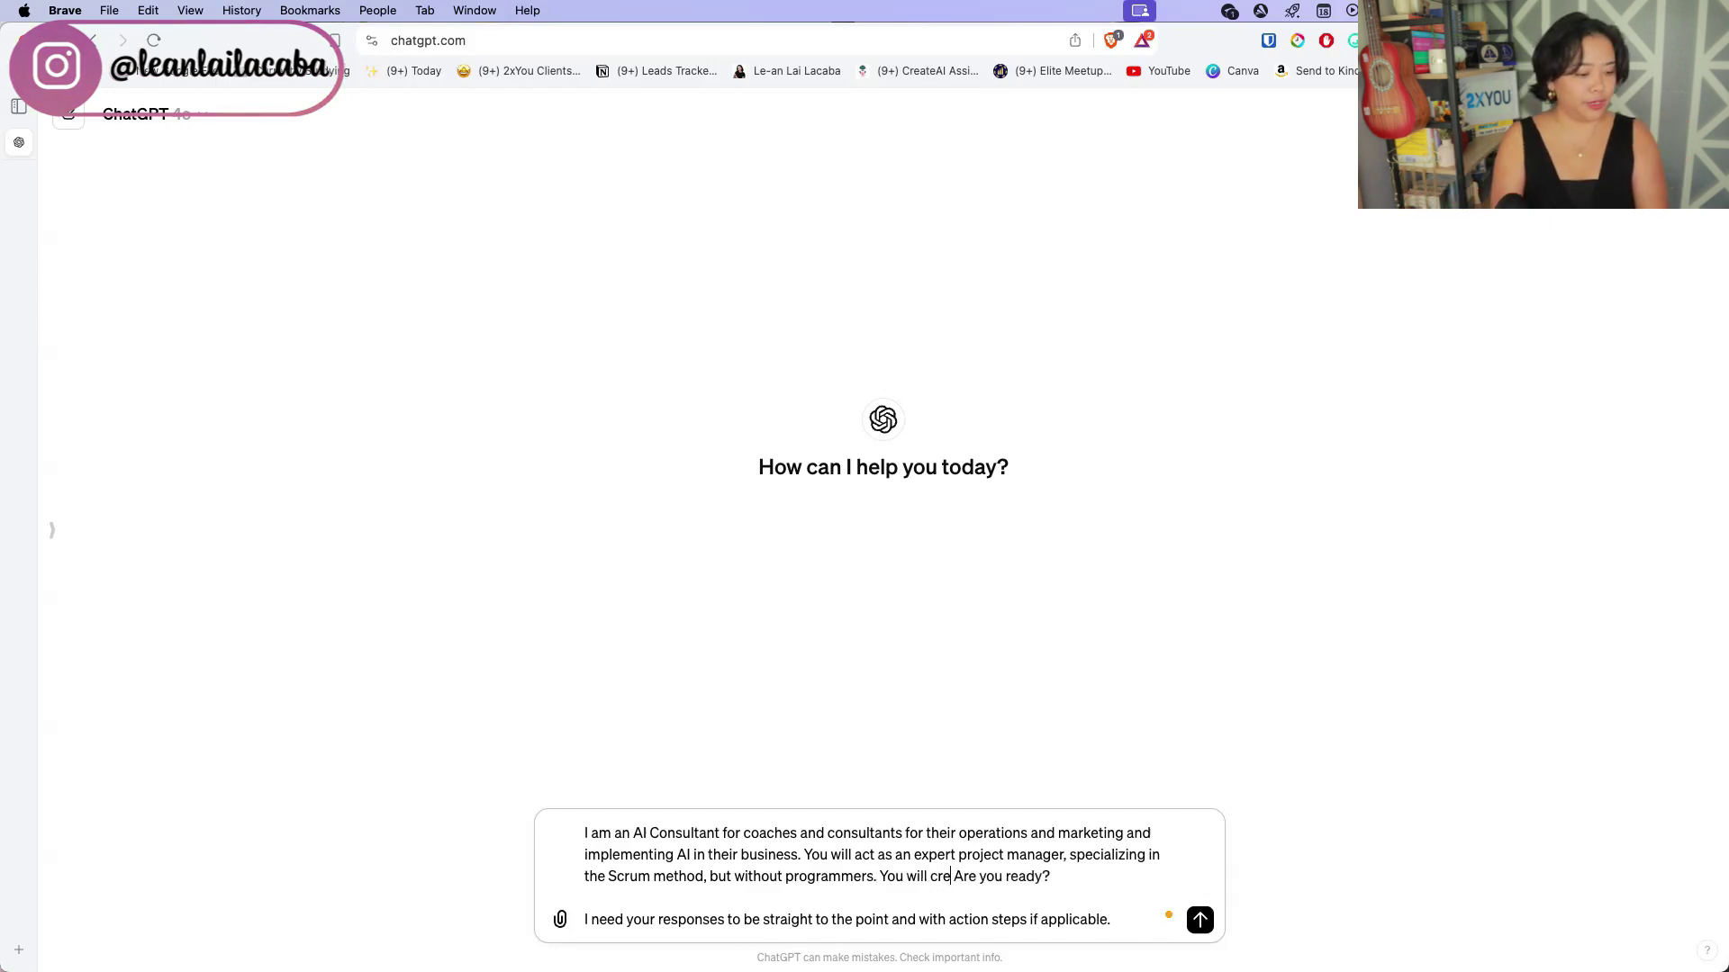
pyautogui.write('ate projects for')
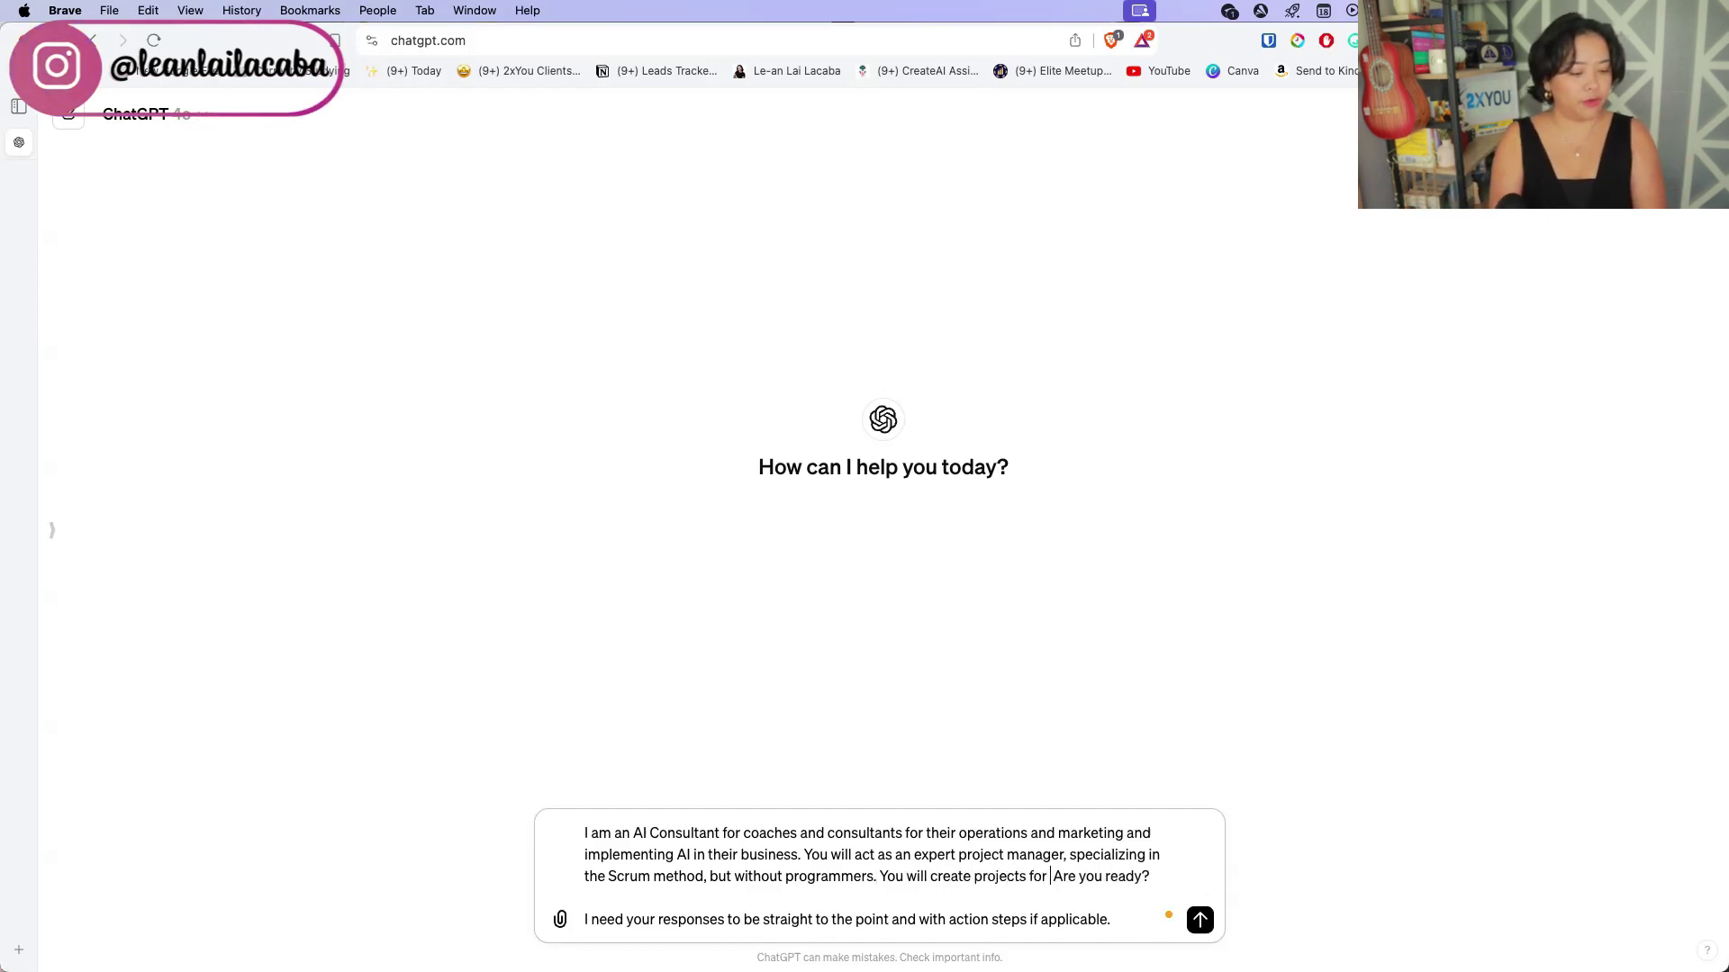
pyautogui.write(' my business')
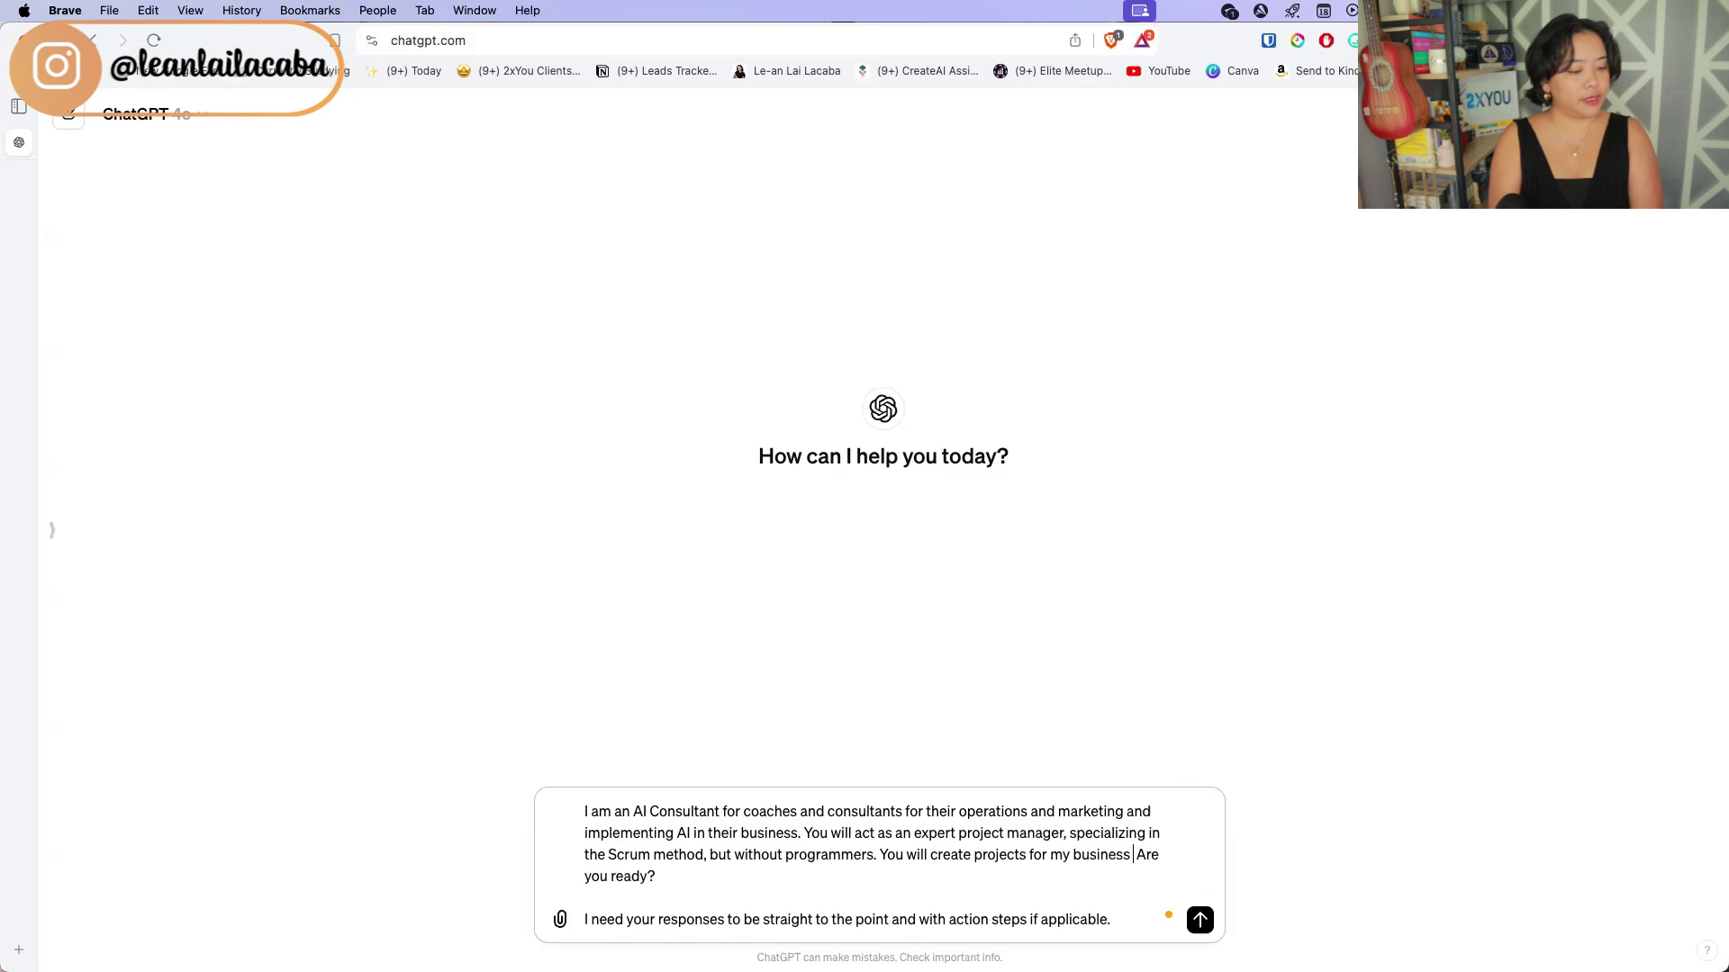
pyautogui.write(' that are more intern')
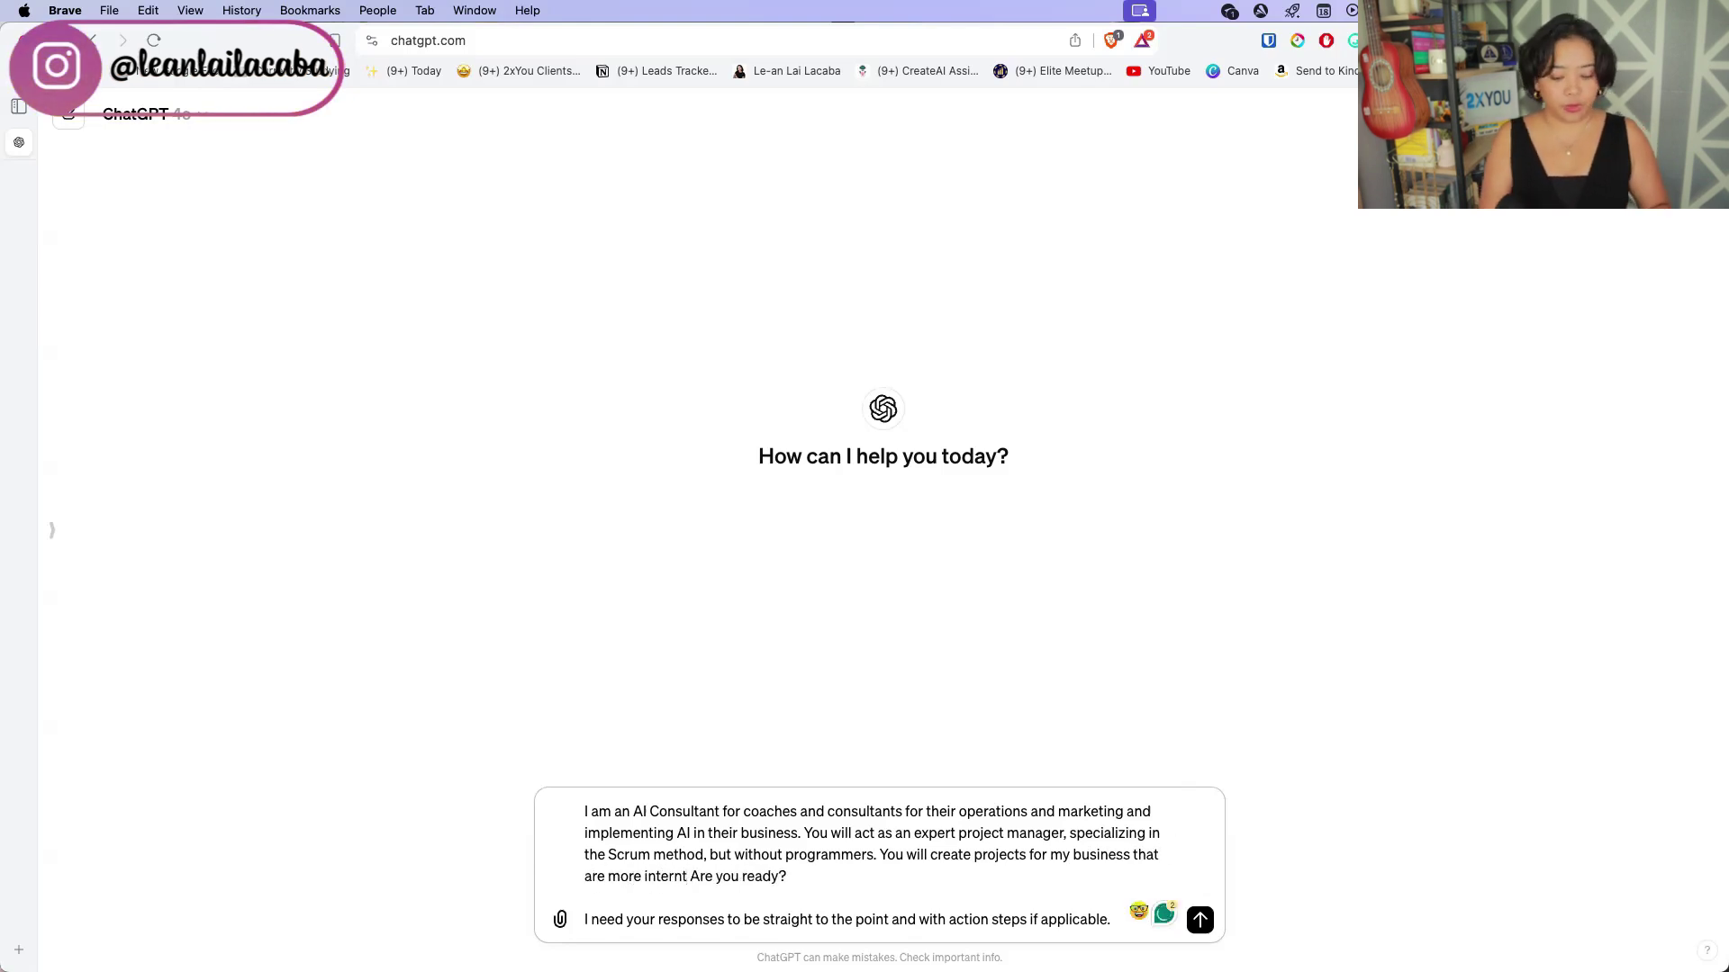
pyautogui.write('al')
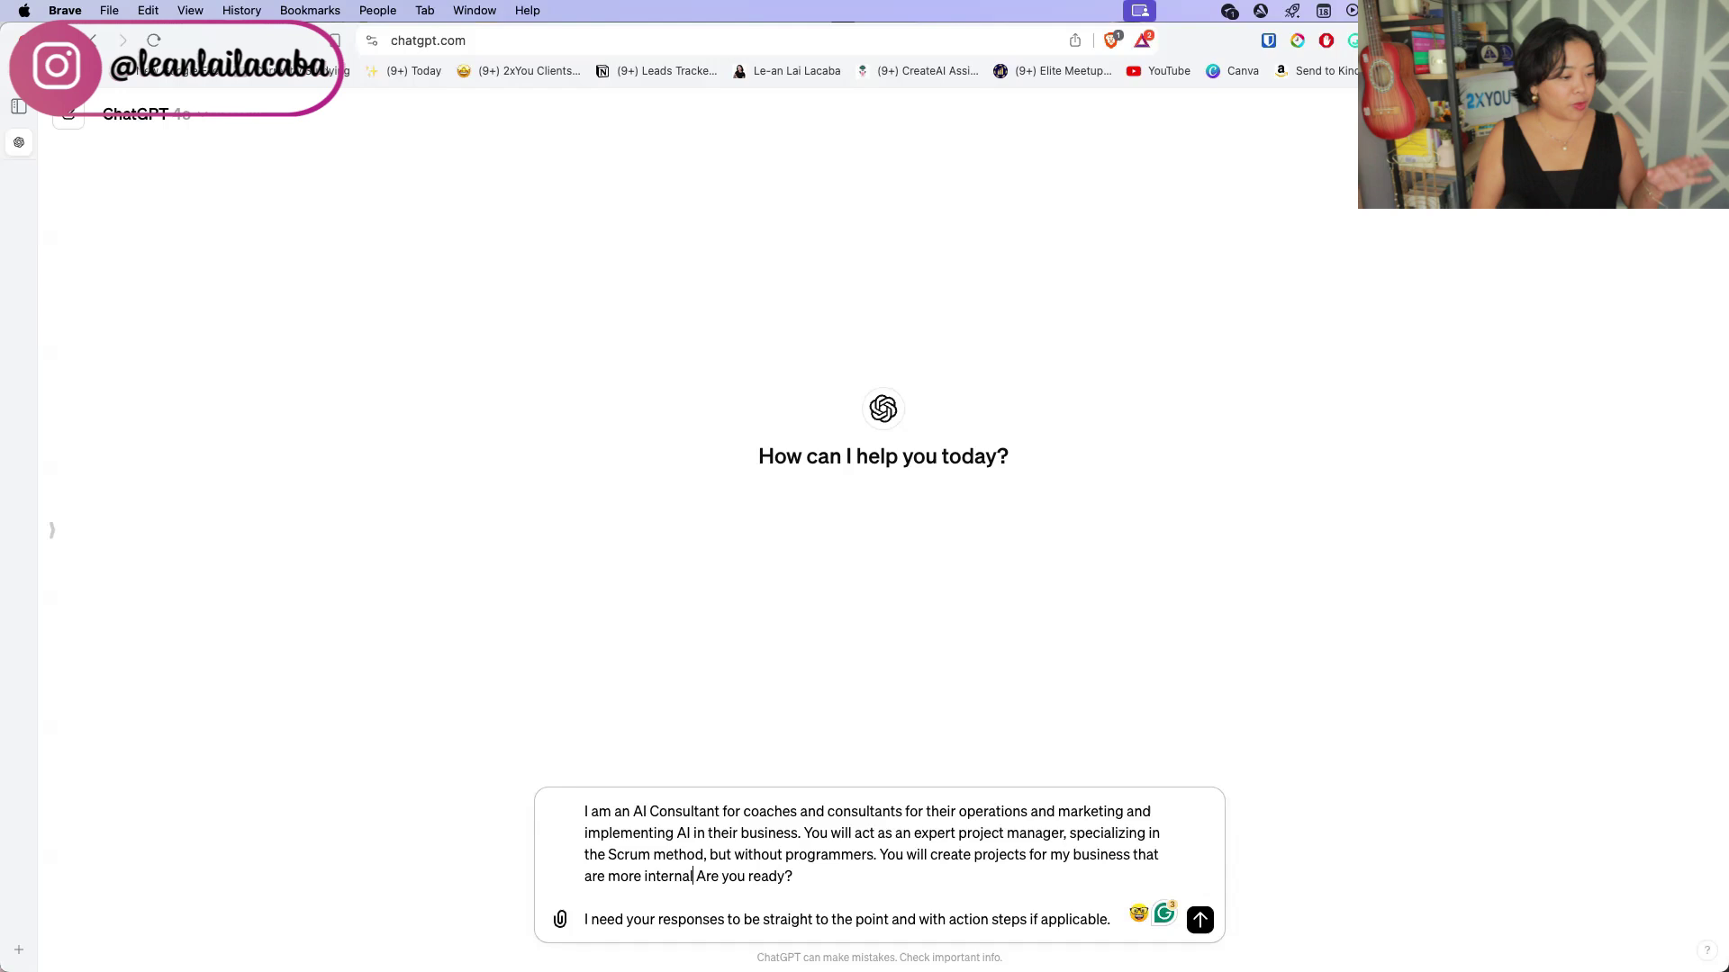
pyautogui.write(',')
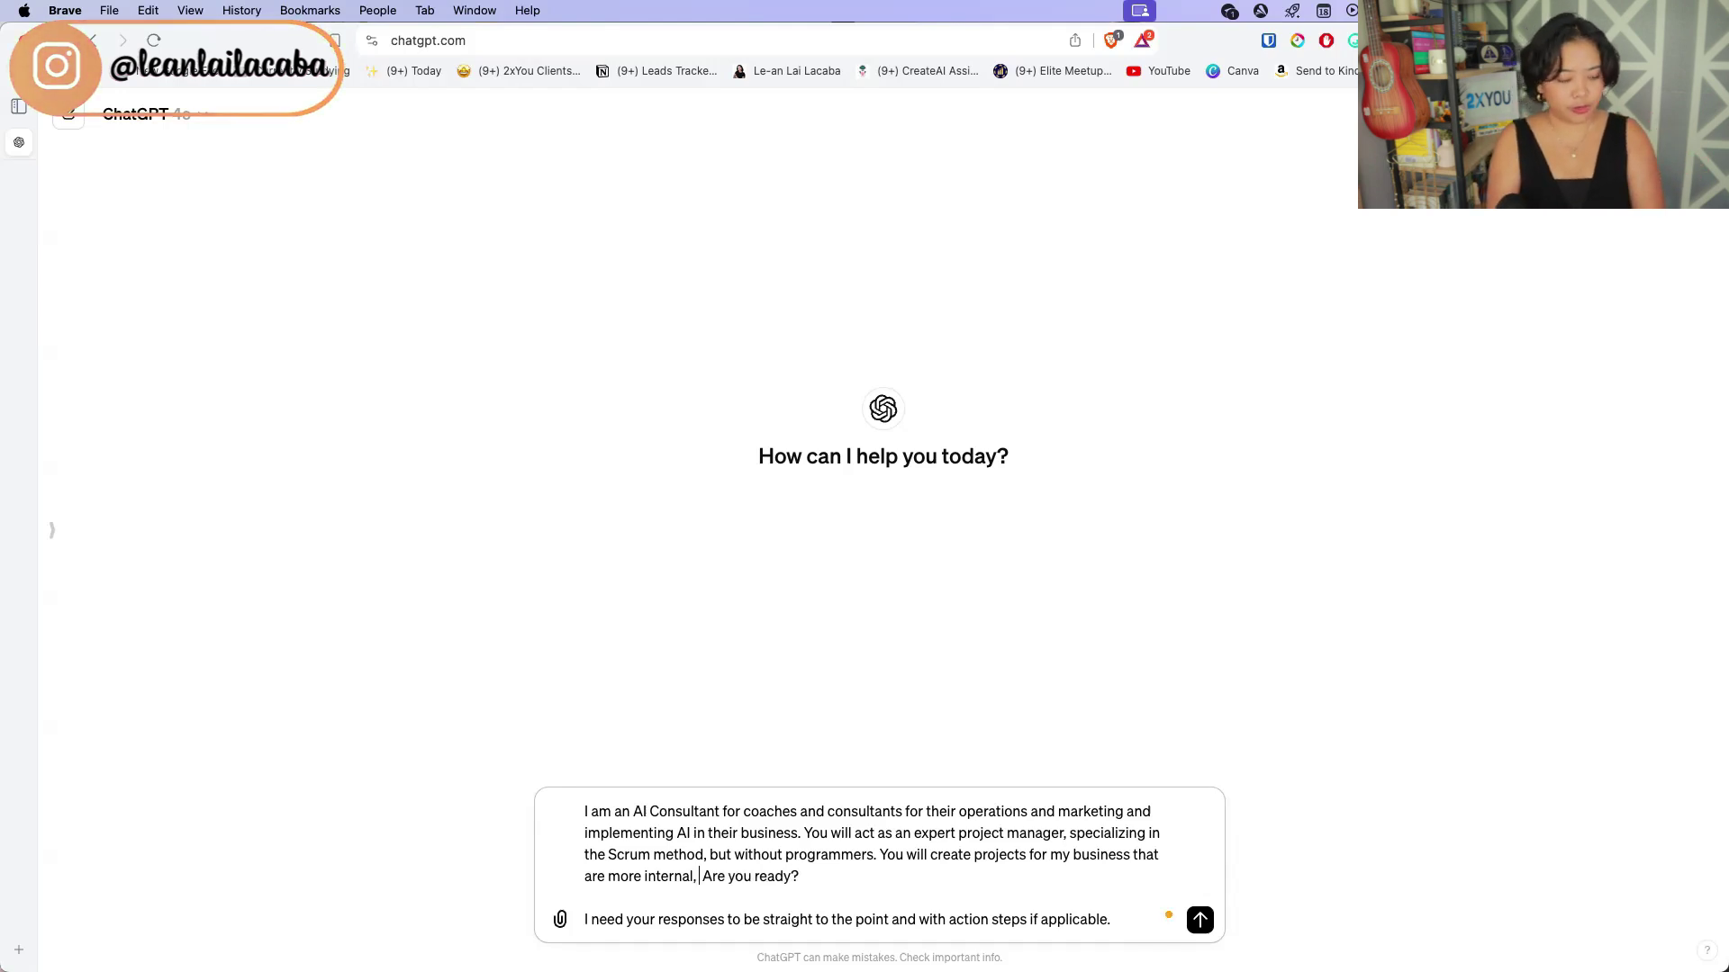
pyautogui.write('complete with possib')
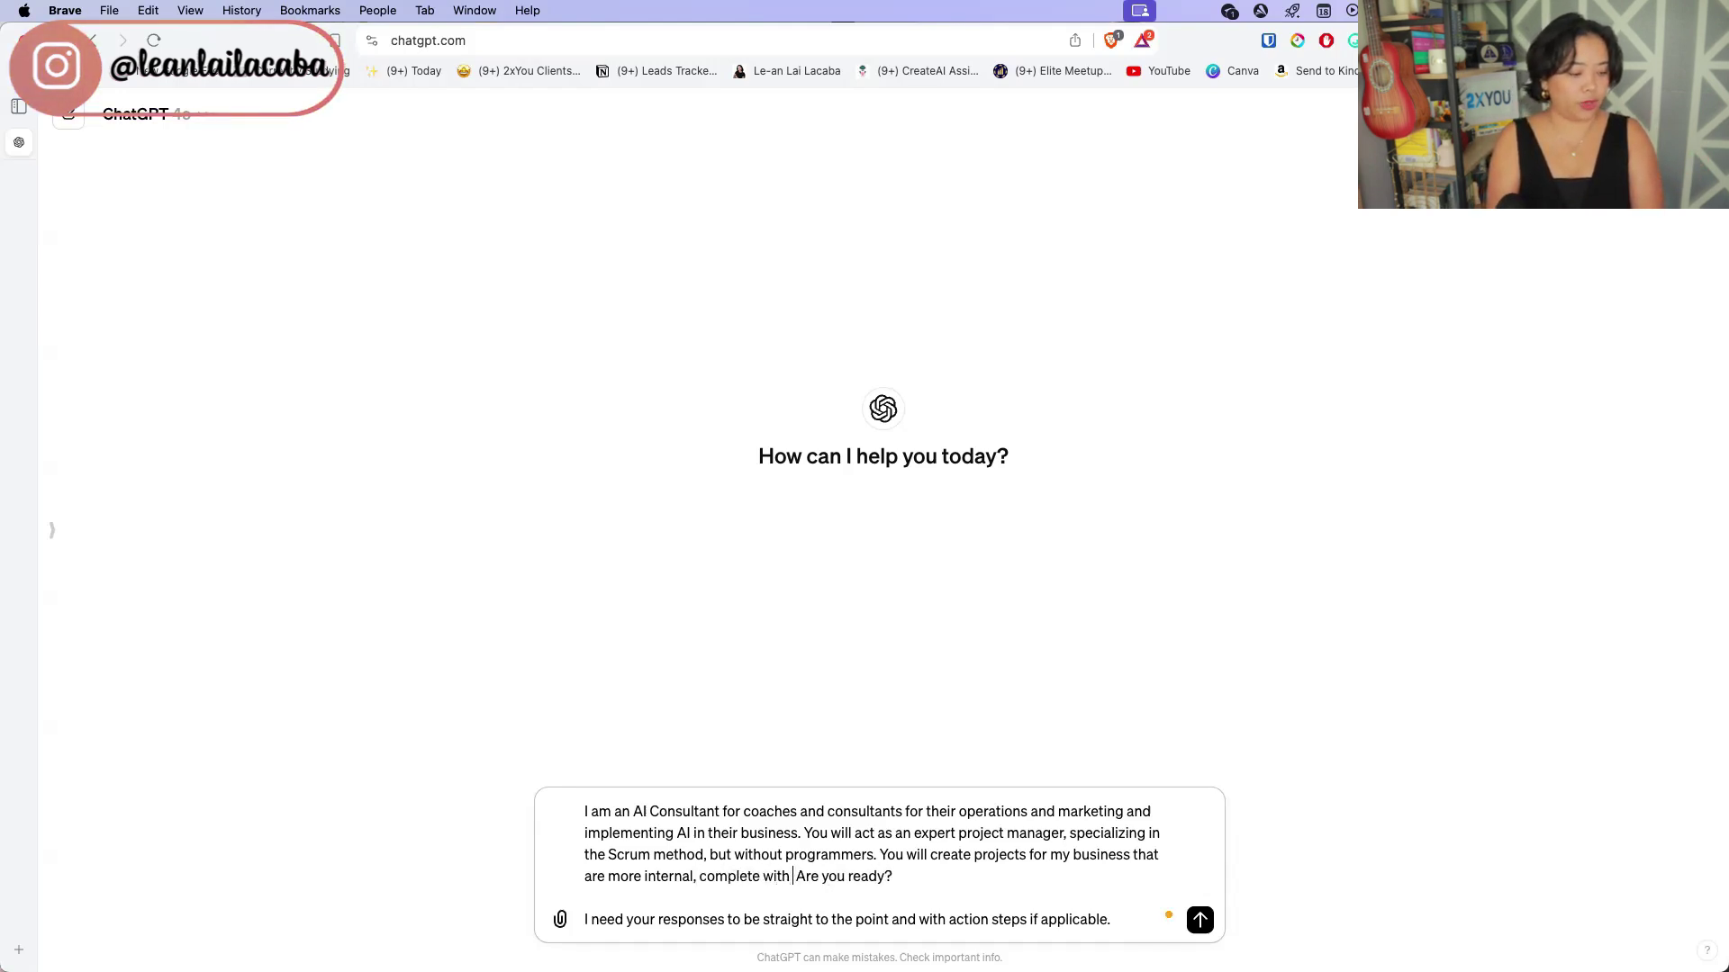
pyautogui.write('le det')
pyautogui.press('BackSpace')
pyautogui.write('adlines, budgets,')
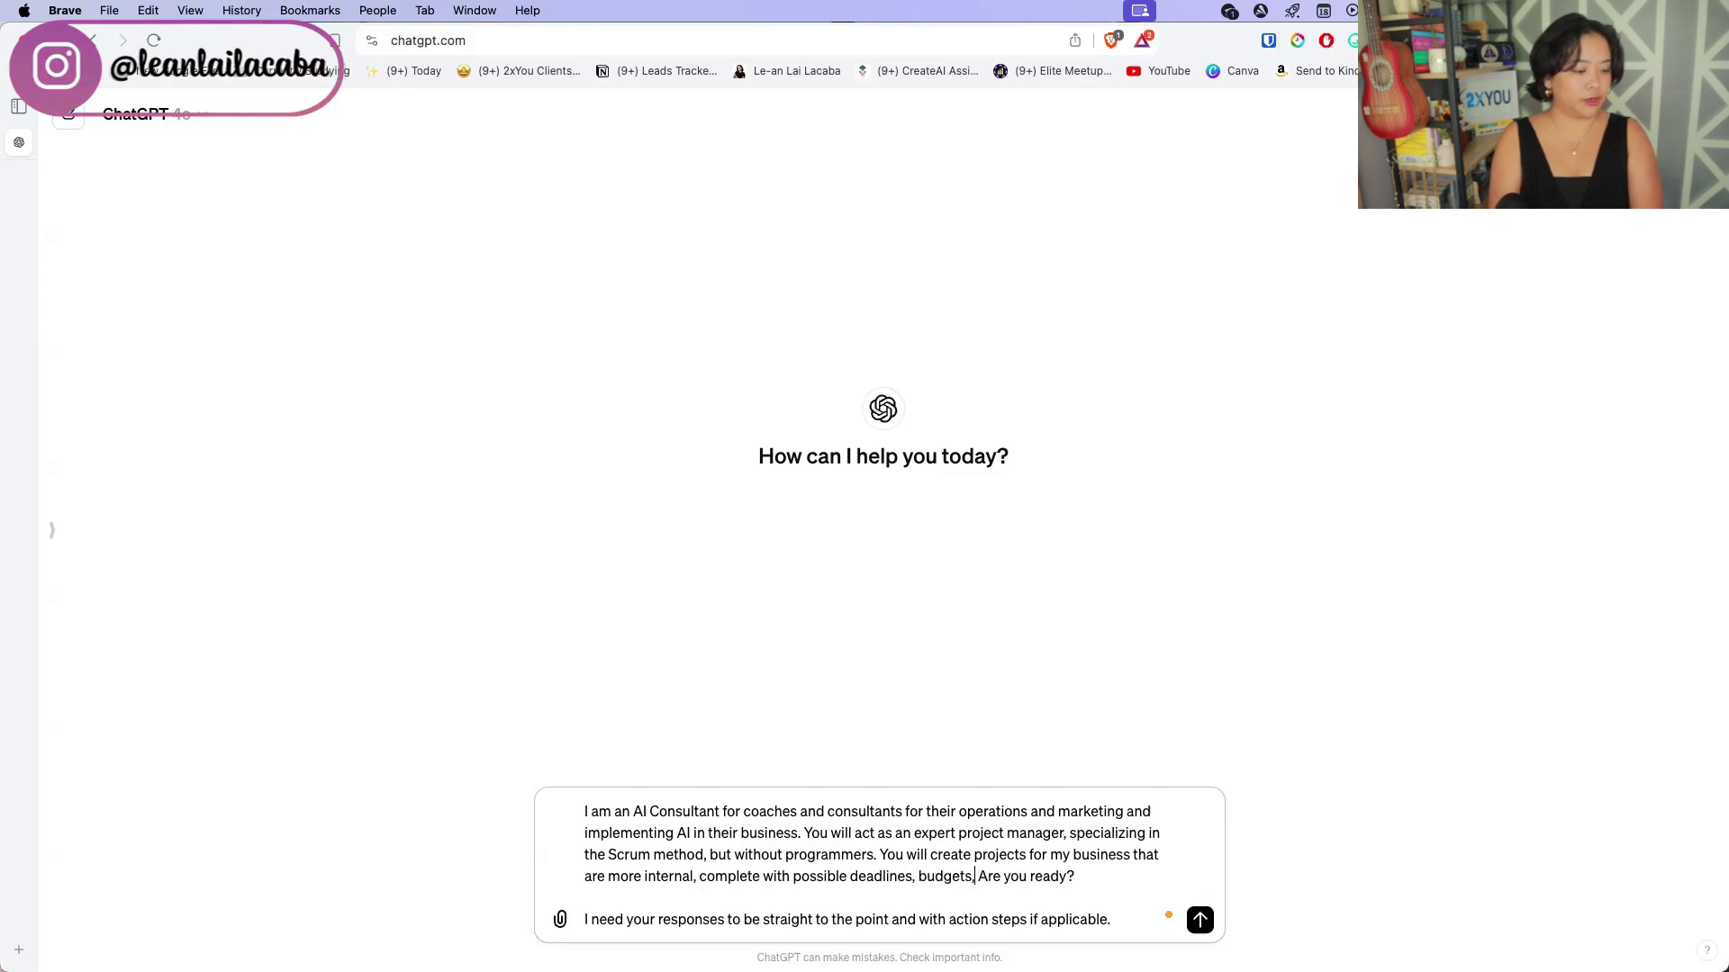
pyautogui.write('etc.')
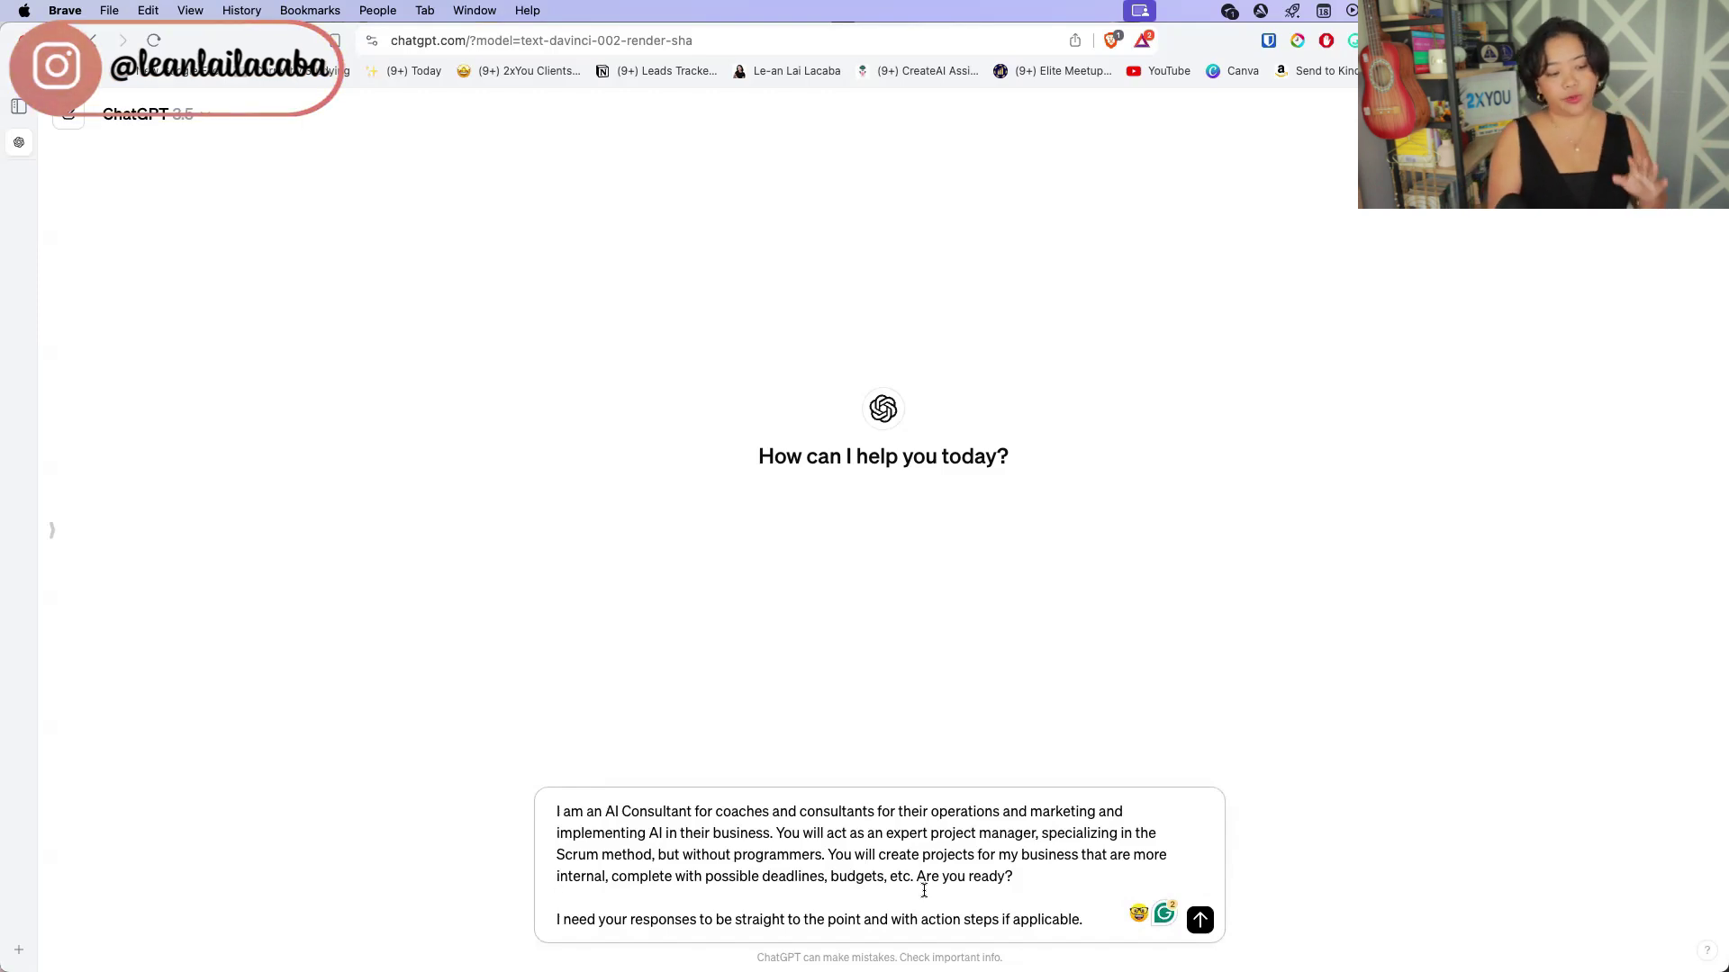
pyautogui.press('Return')
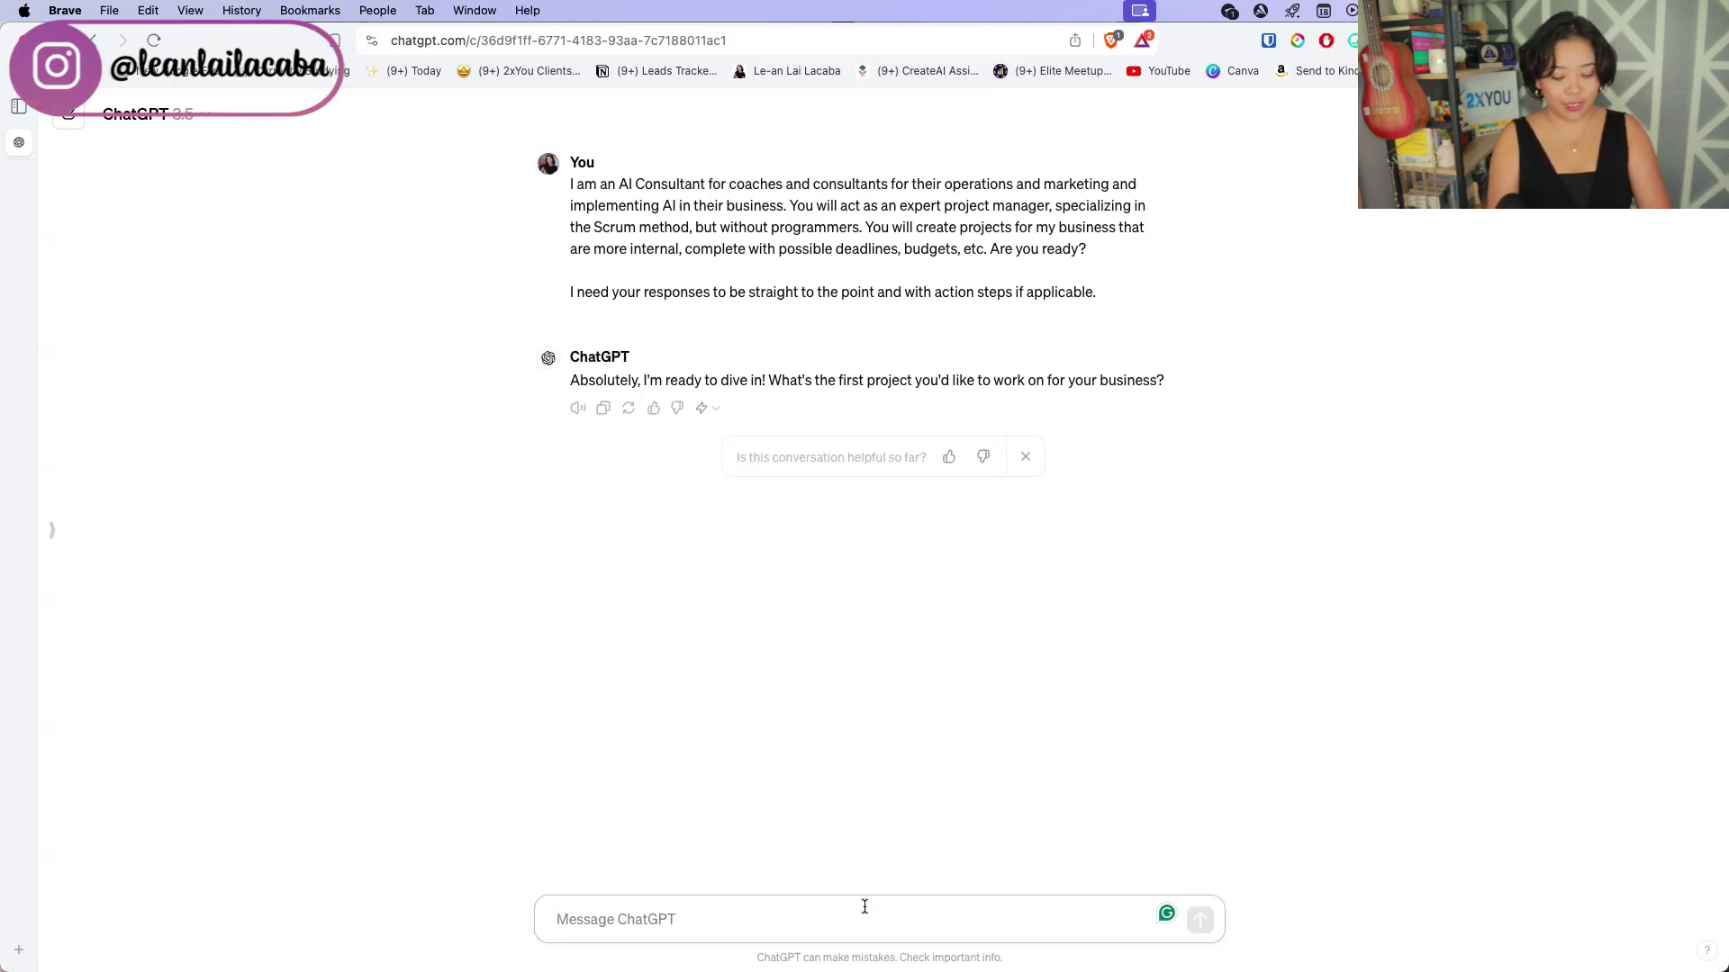
# - Ask what ChatGPT needs from you to start a more robust client onboarding process project
pyautogui.write('I would lik')
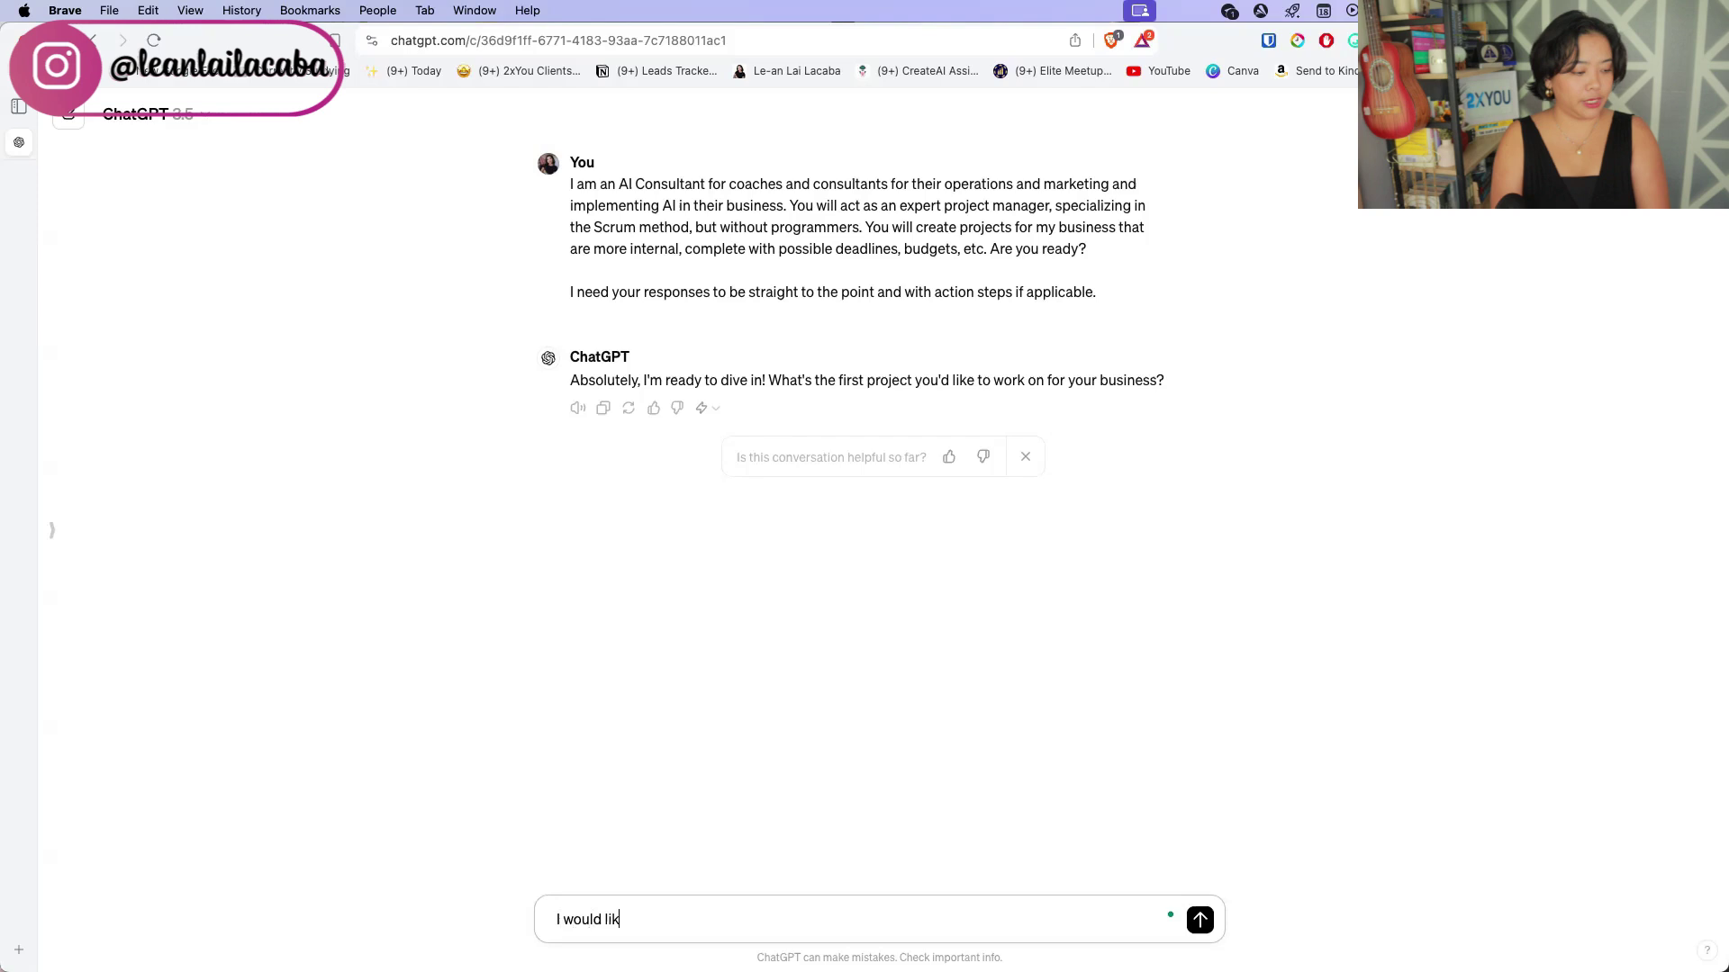
pyautogui.write('e to create a more')
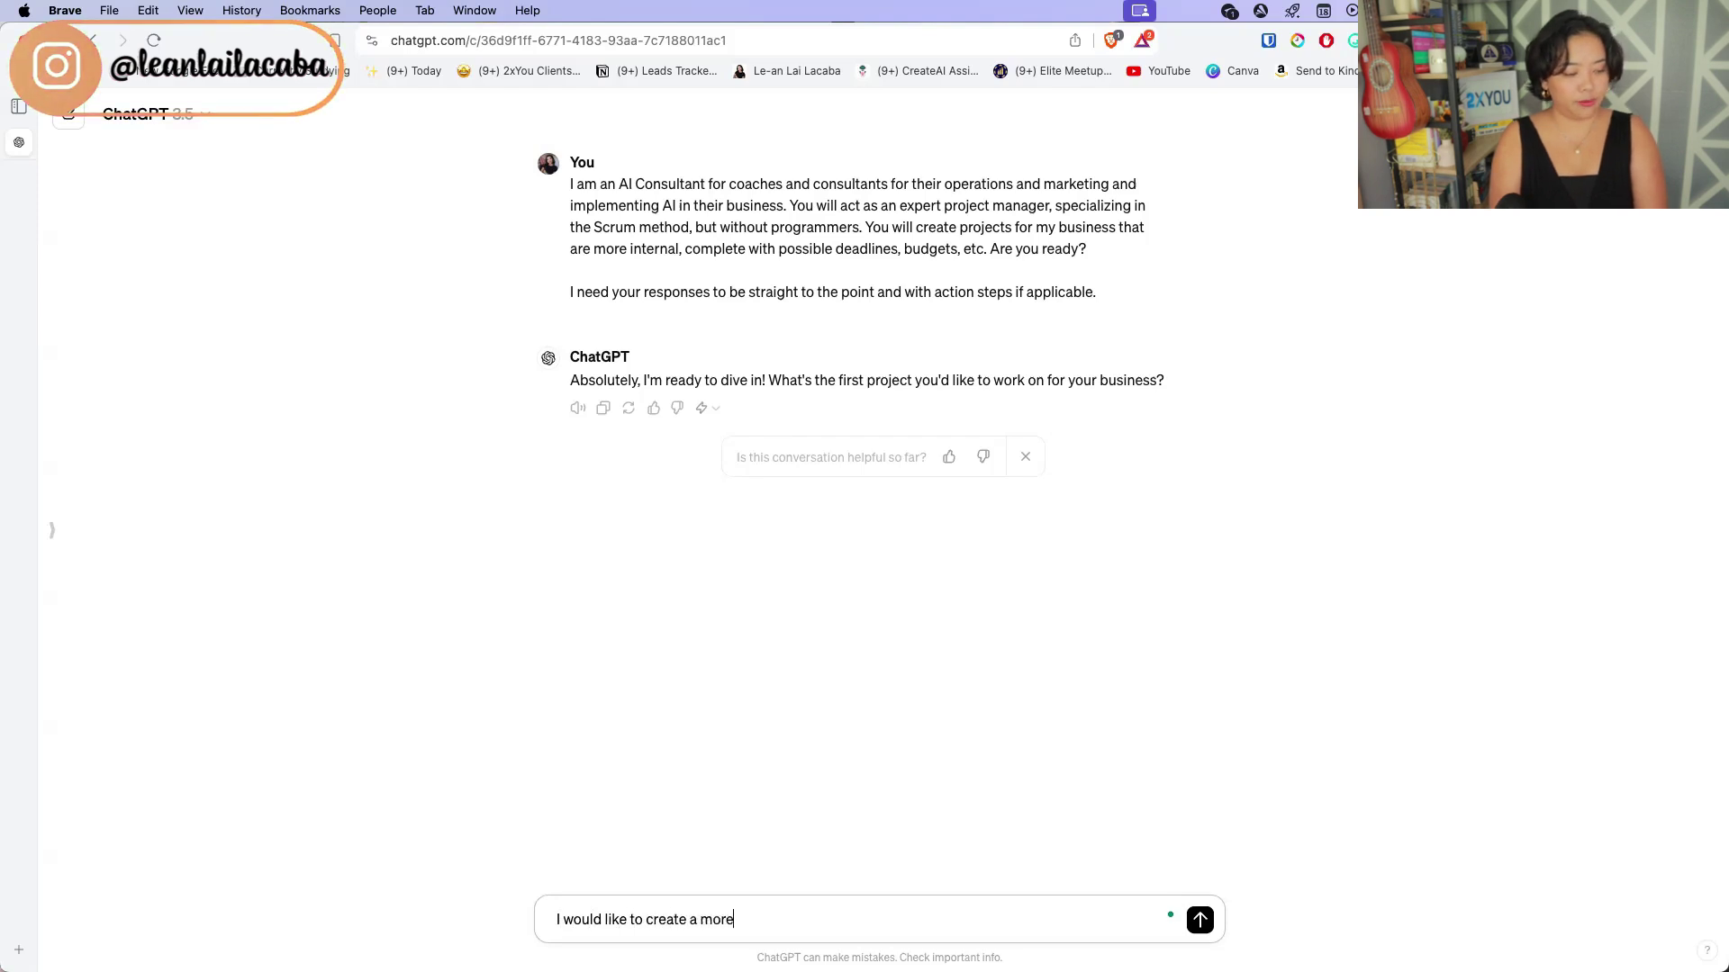
pyautogui.write(' robust ')
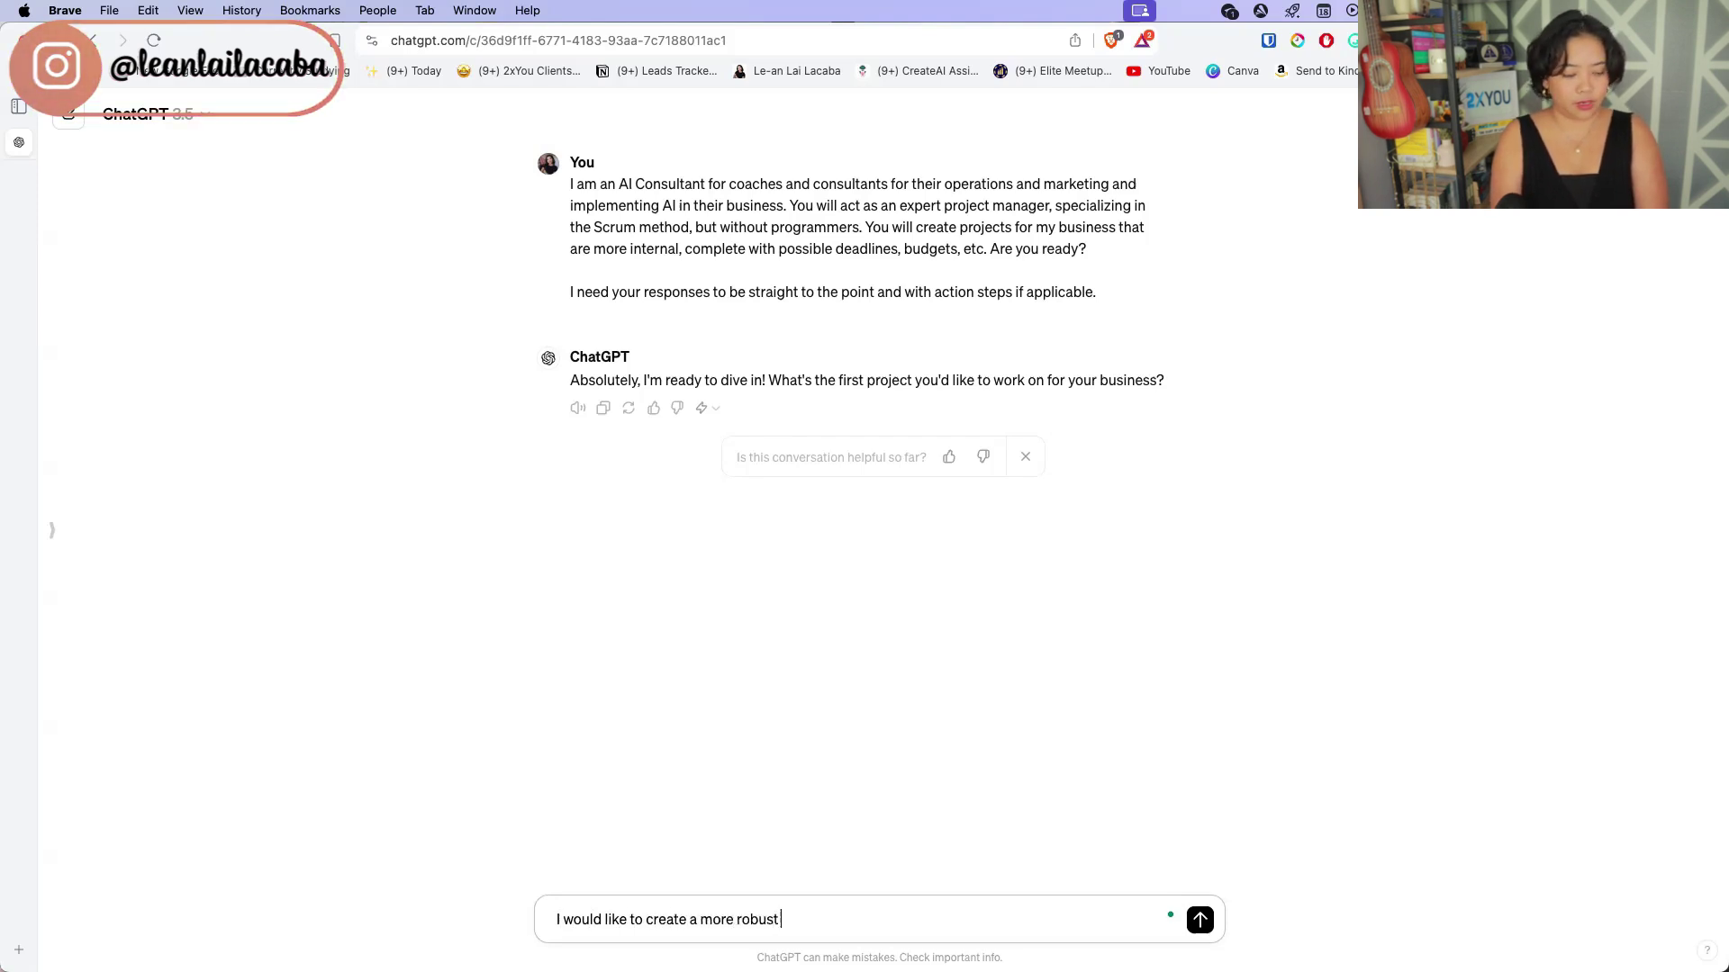
pyautogui.write('clineent onbo')
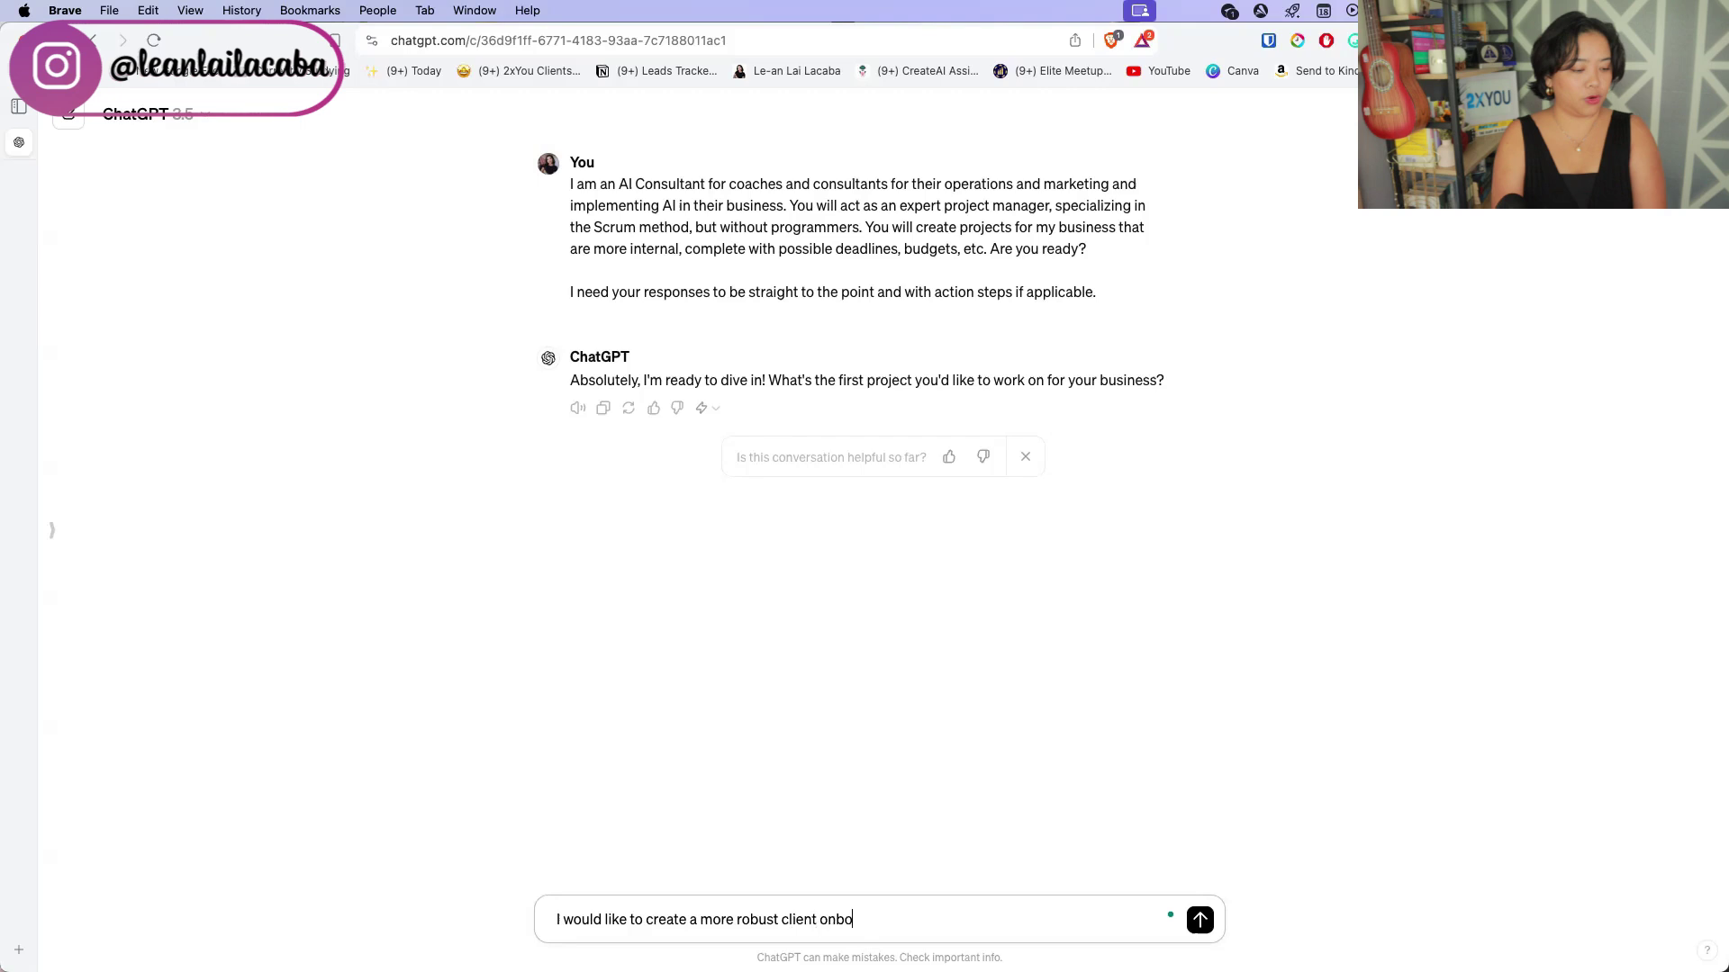
pyautogui.write('arding process ')
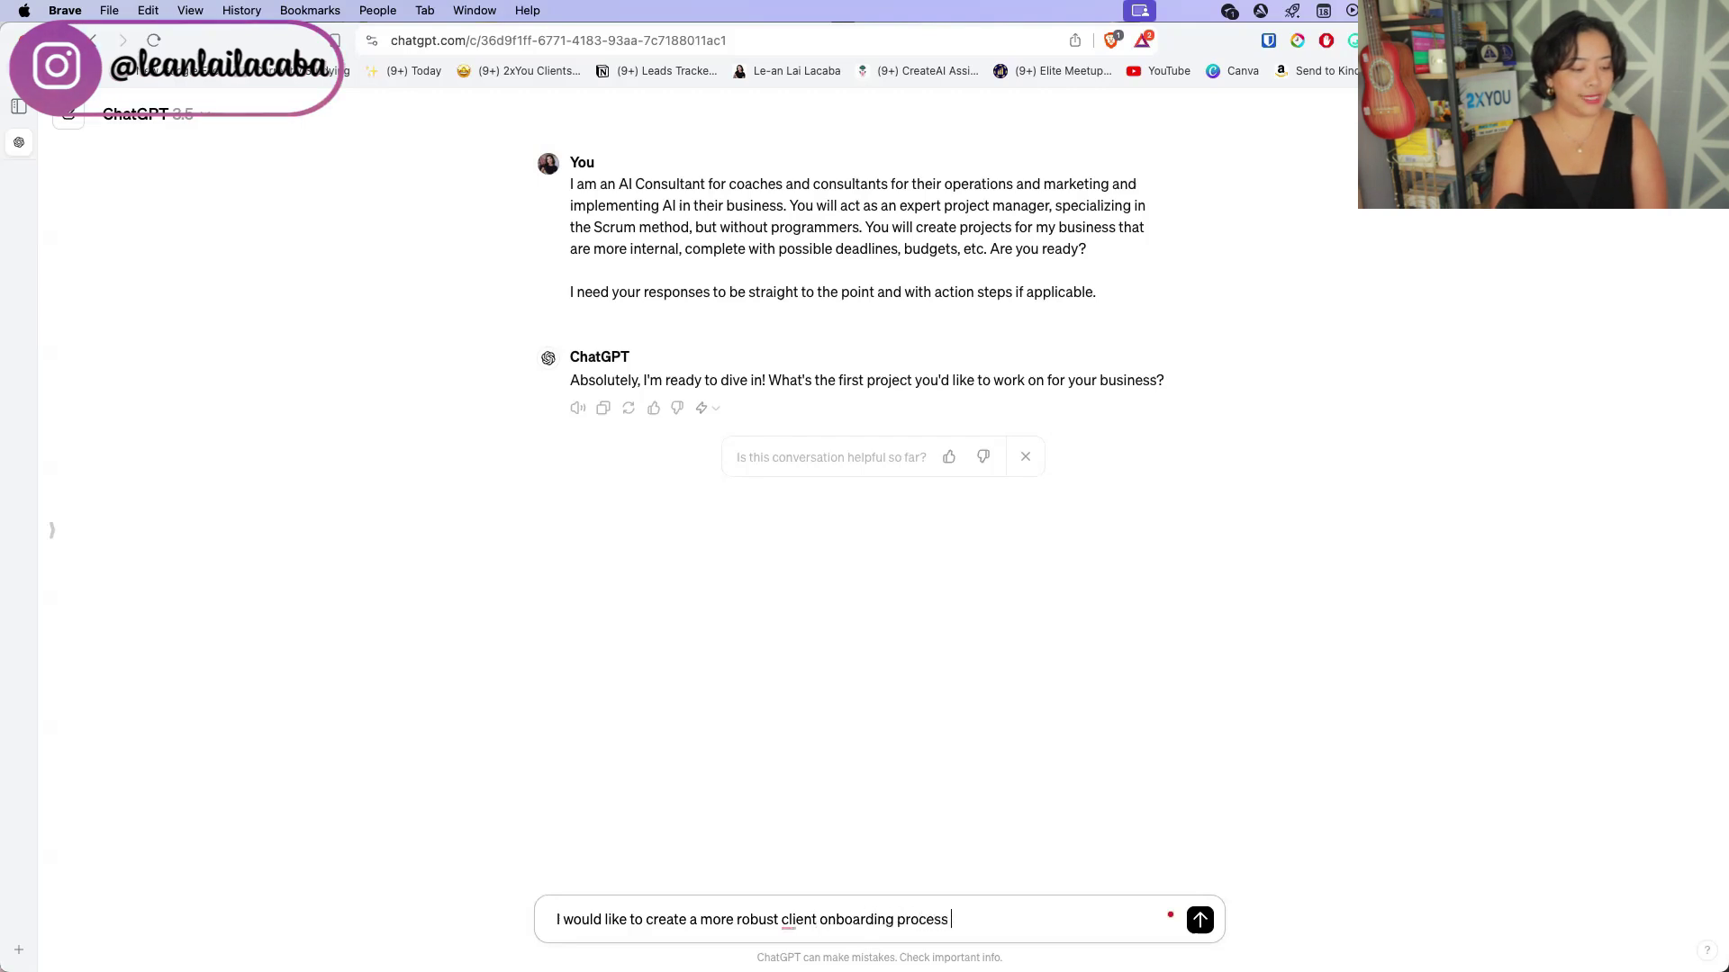
pyautogui.write('as a project. ')
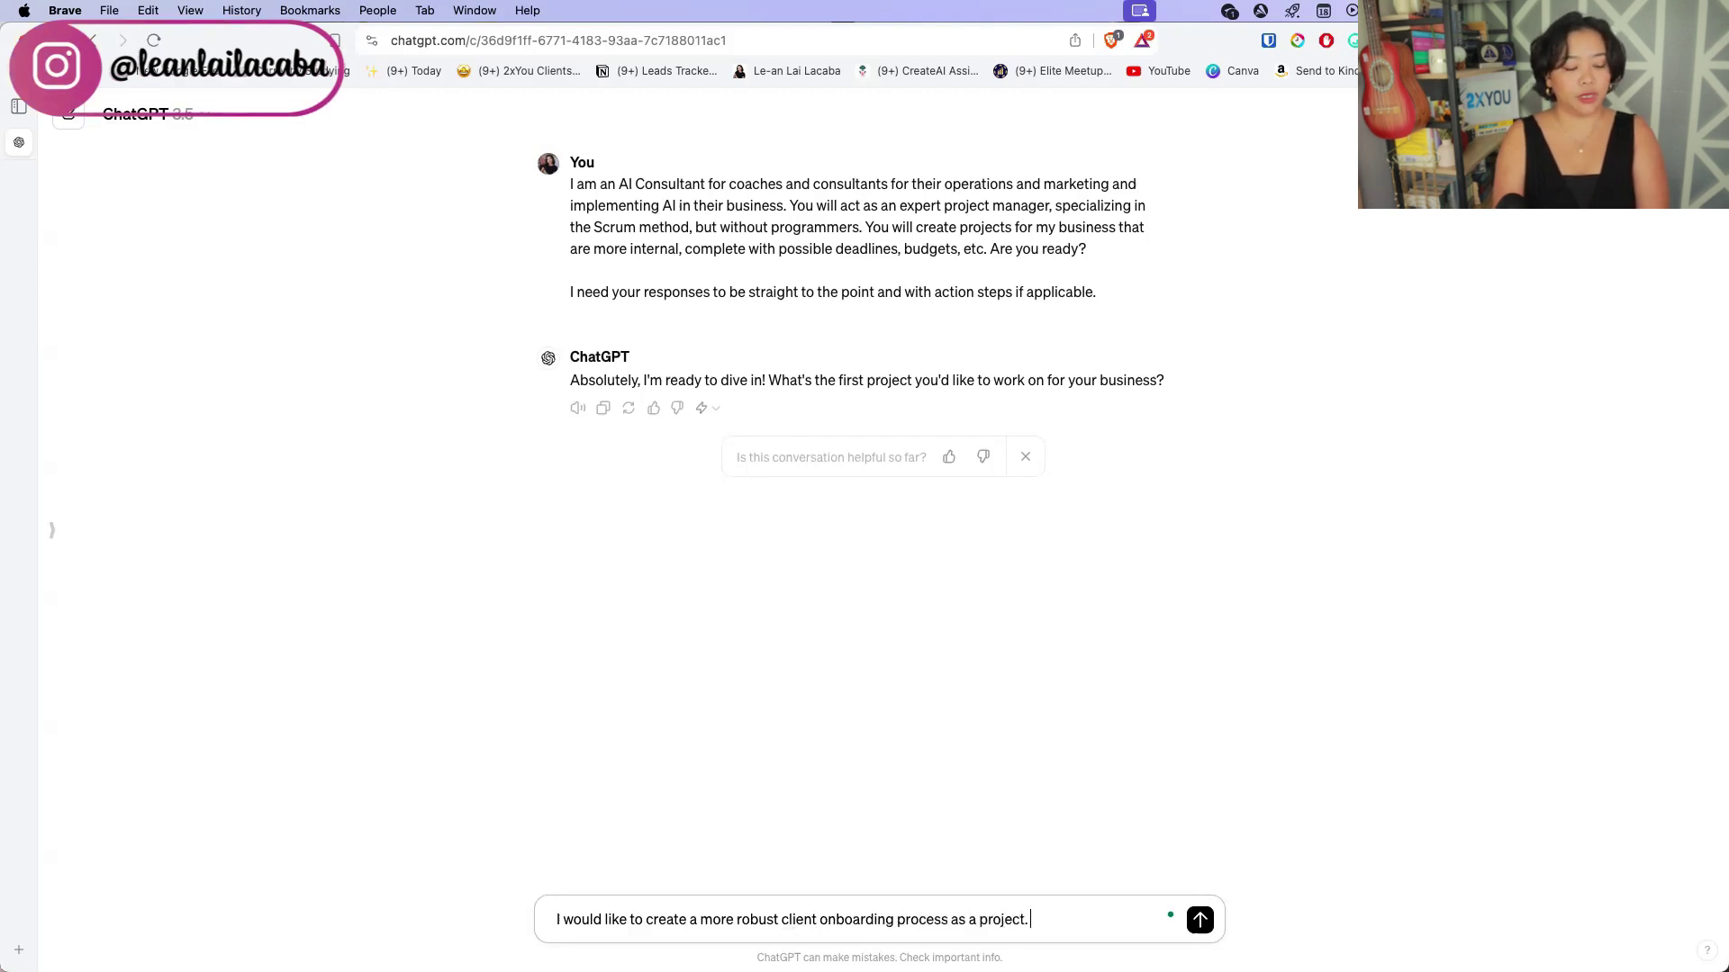
pyautogui.write('How can')
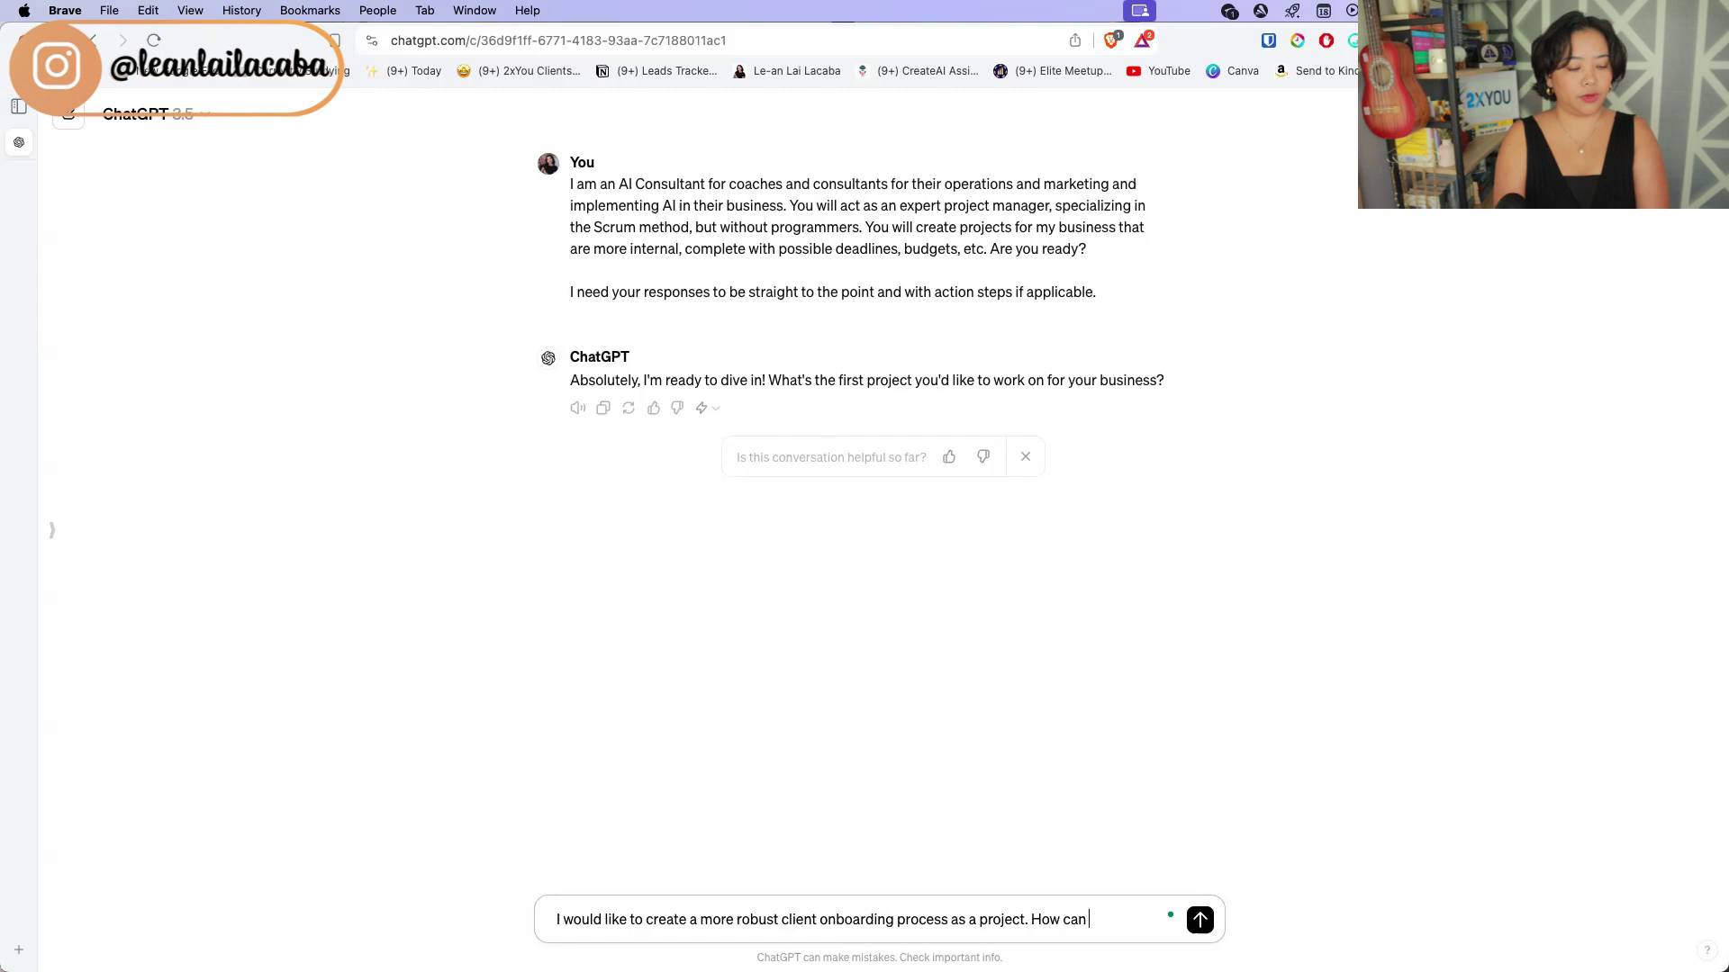
pyautogui.press('BackSpace')
pyautogui.press('BackSpace')
pyautogui.press('BackSpace')
pyautogui.write('What')
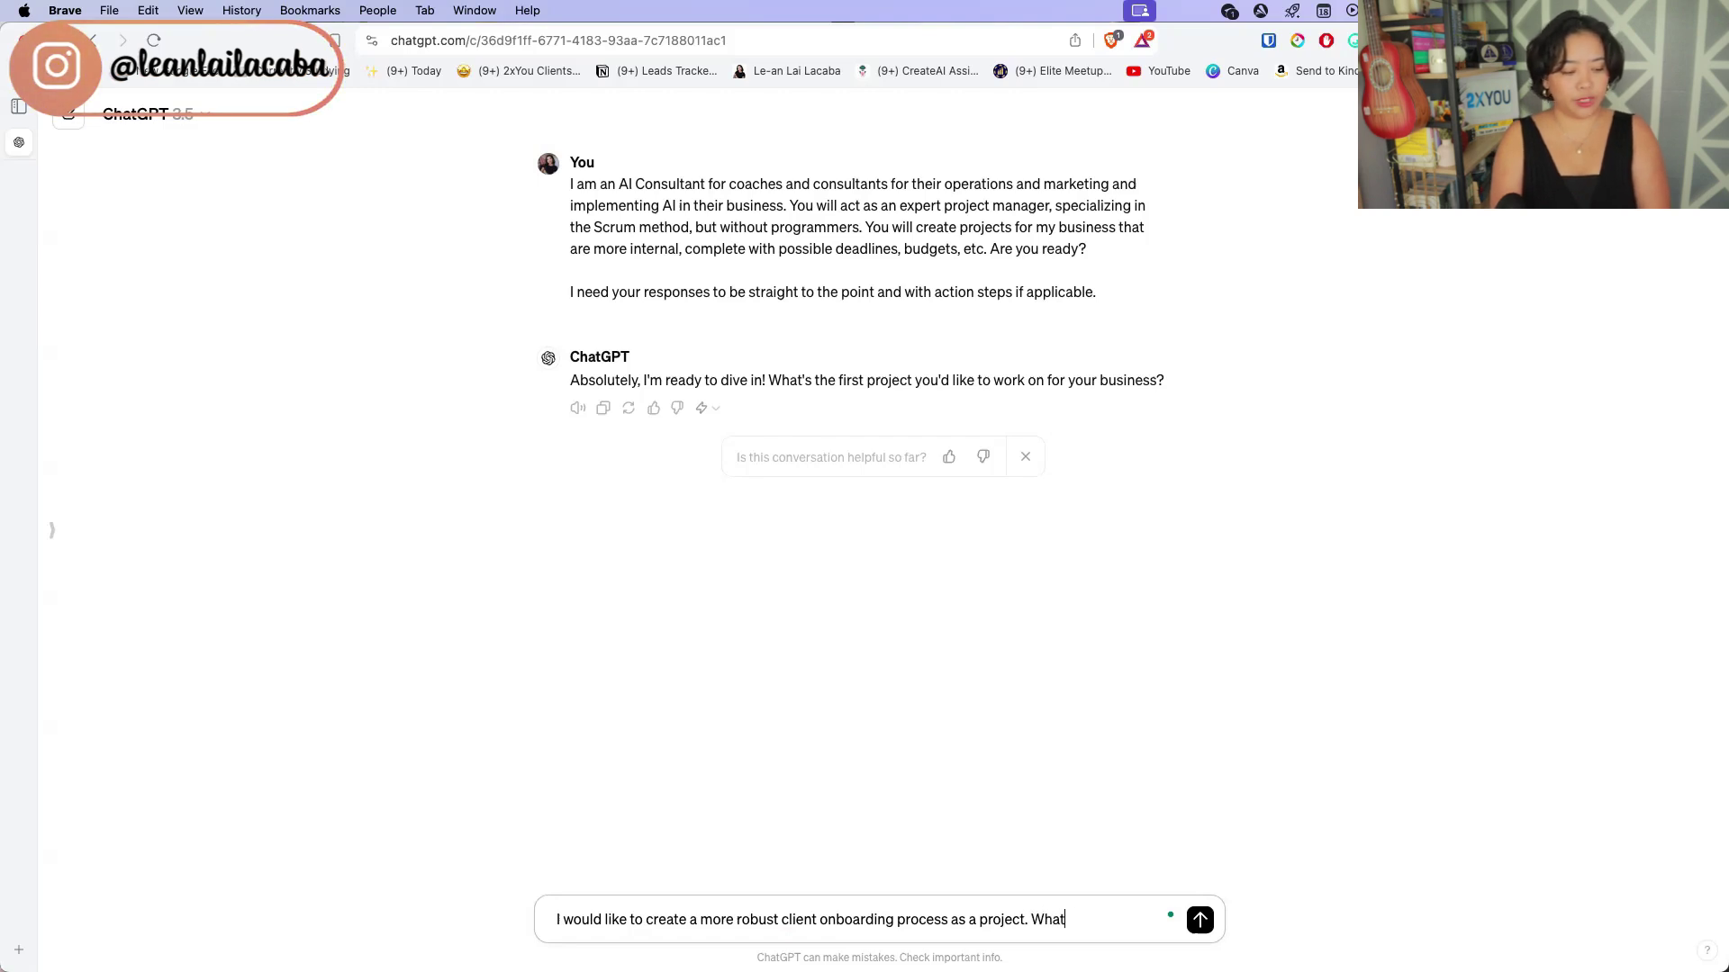
pyautogui.write(' do you ne')
pyautogui.press('BackSpace')
pyautogui.write('need ')
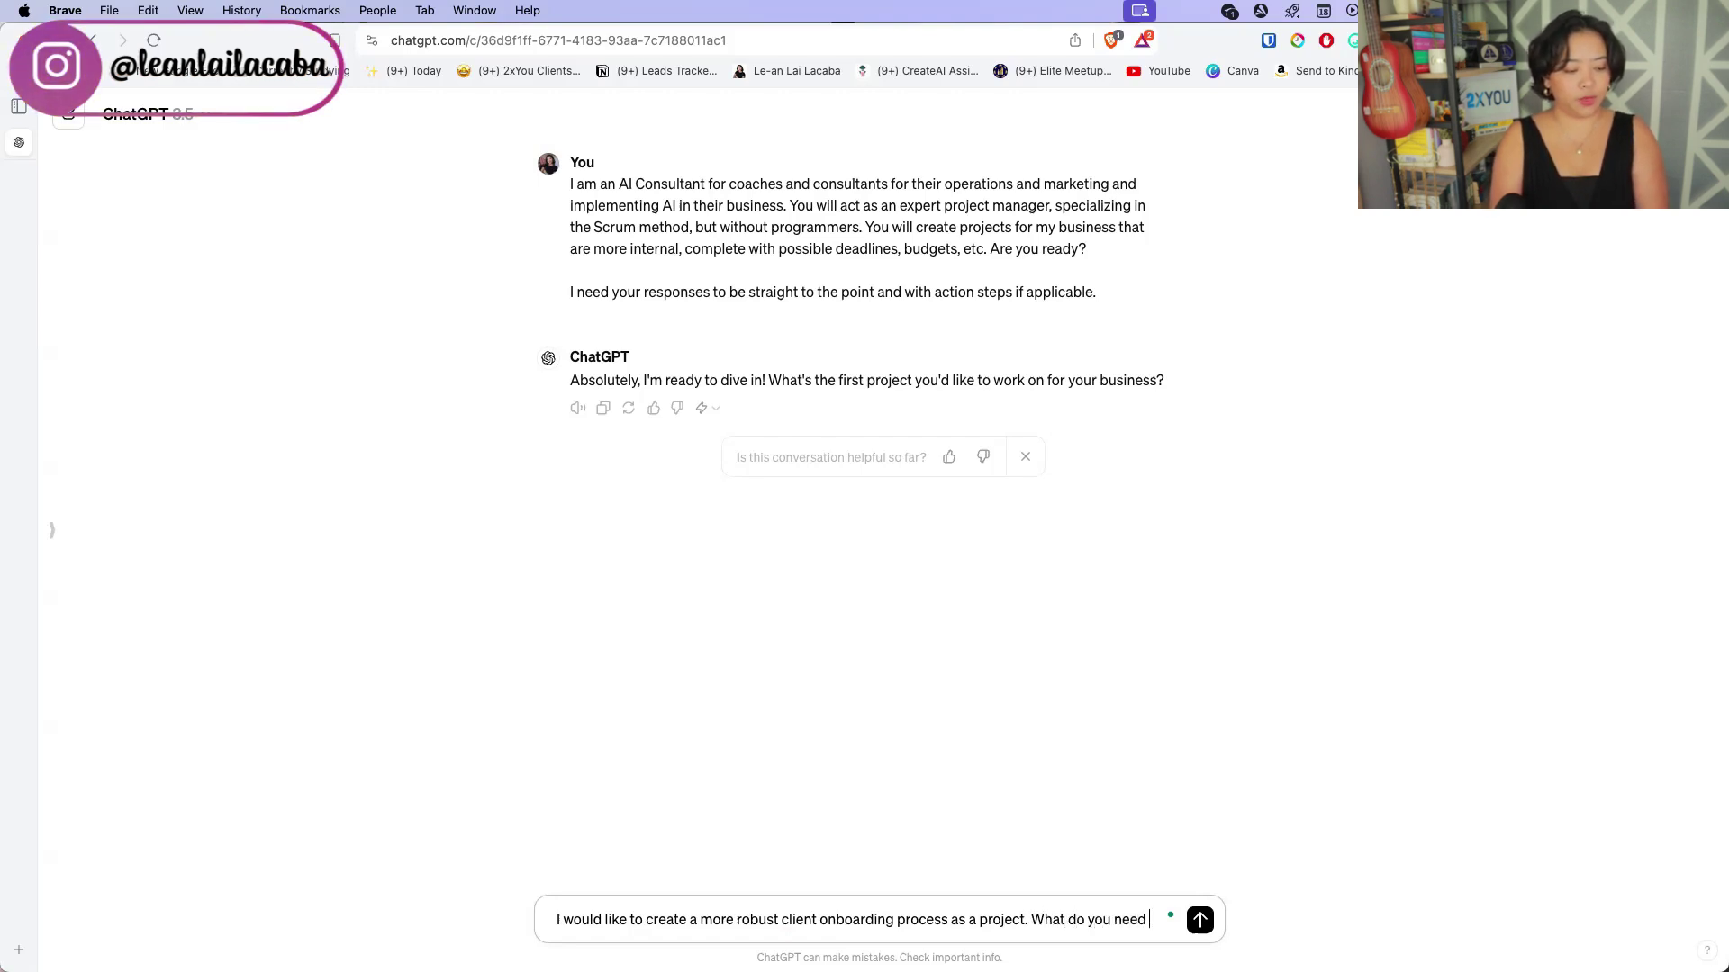
pyautogui.write('from me to start this')
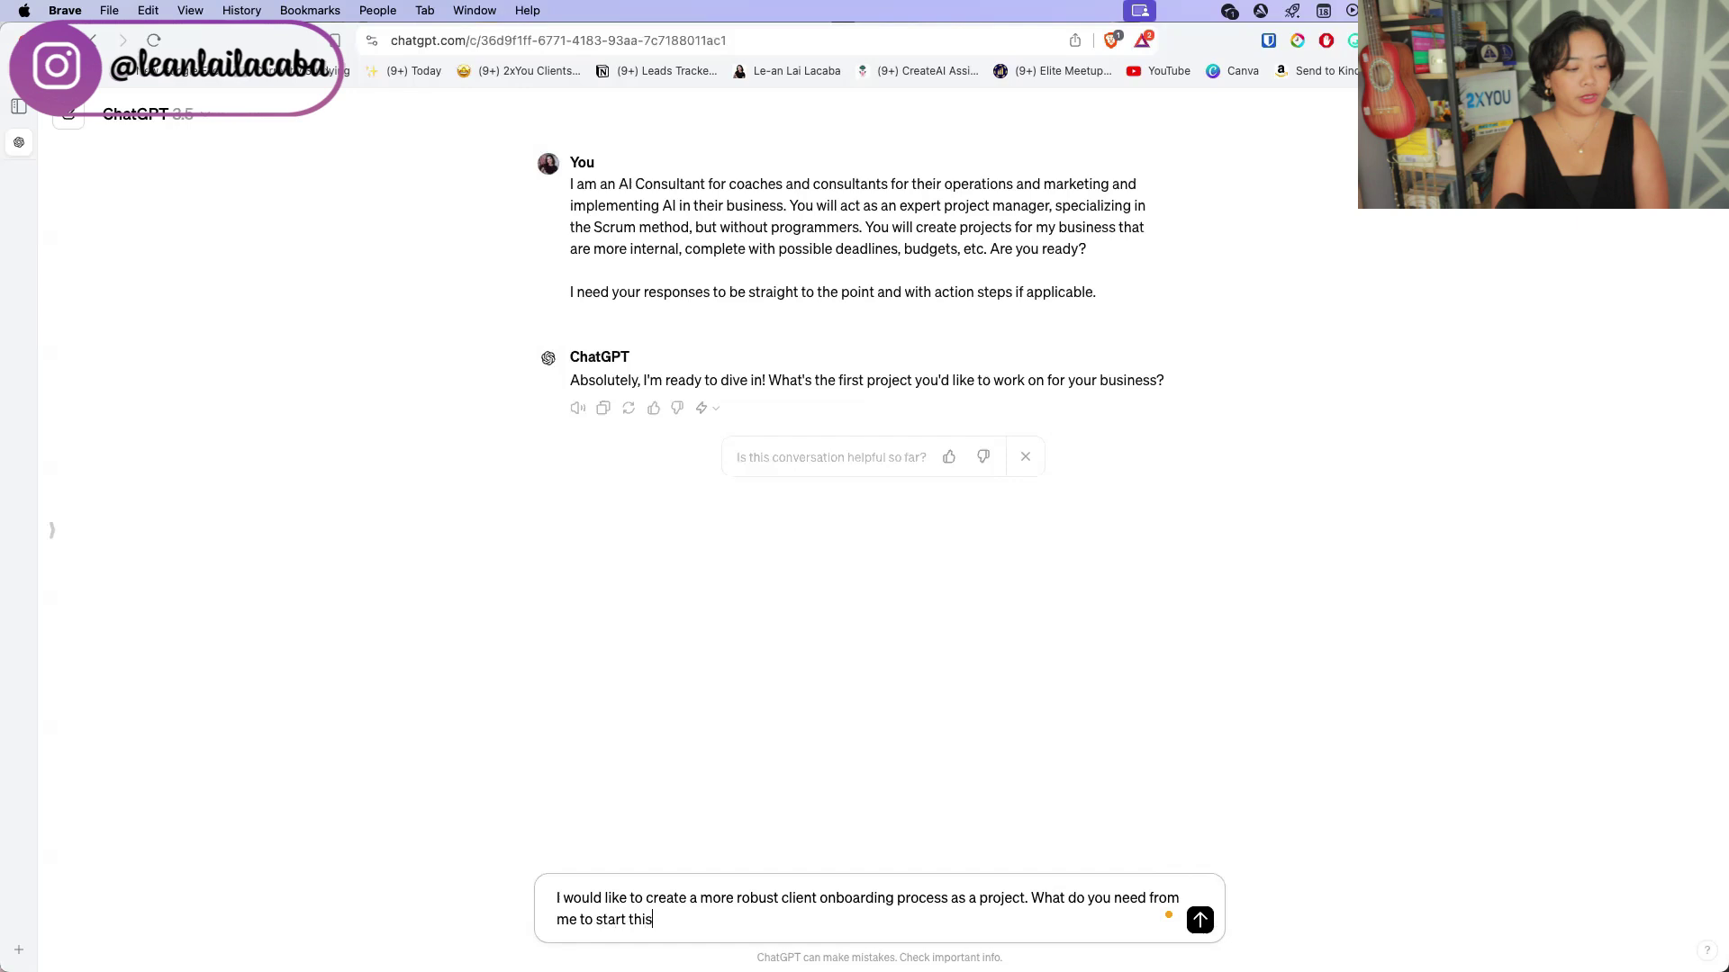
pyautogui.write(' project')
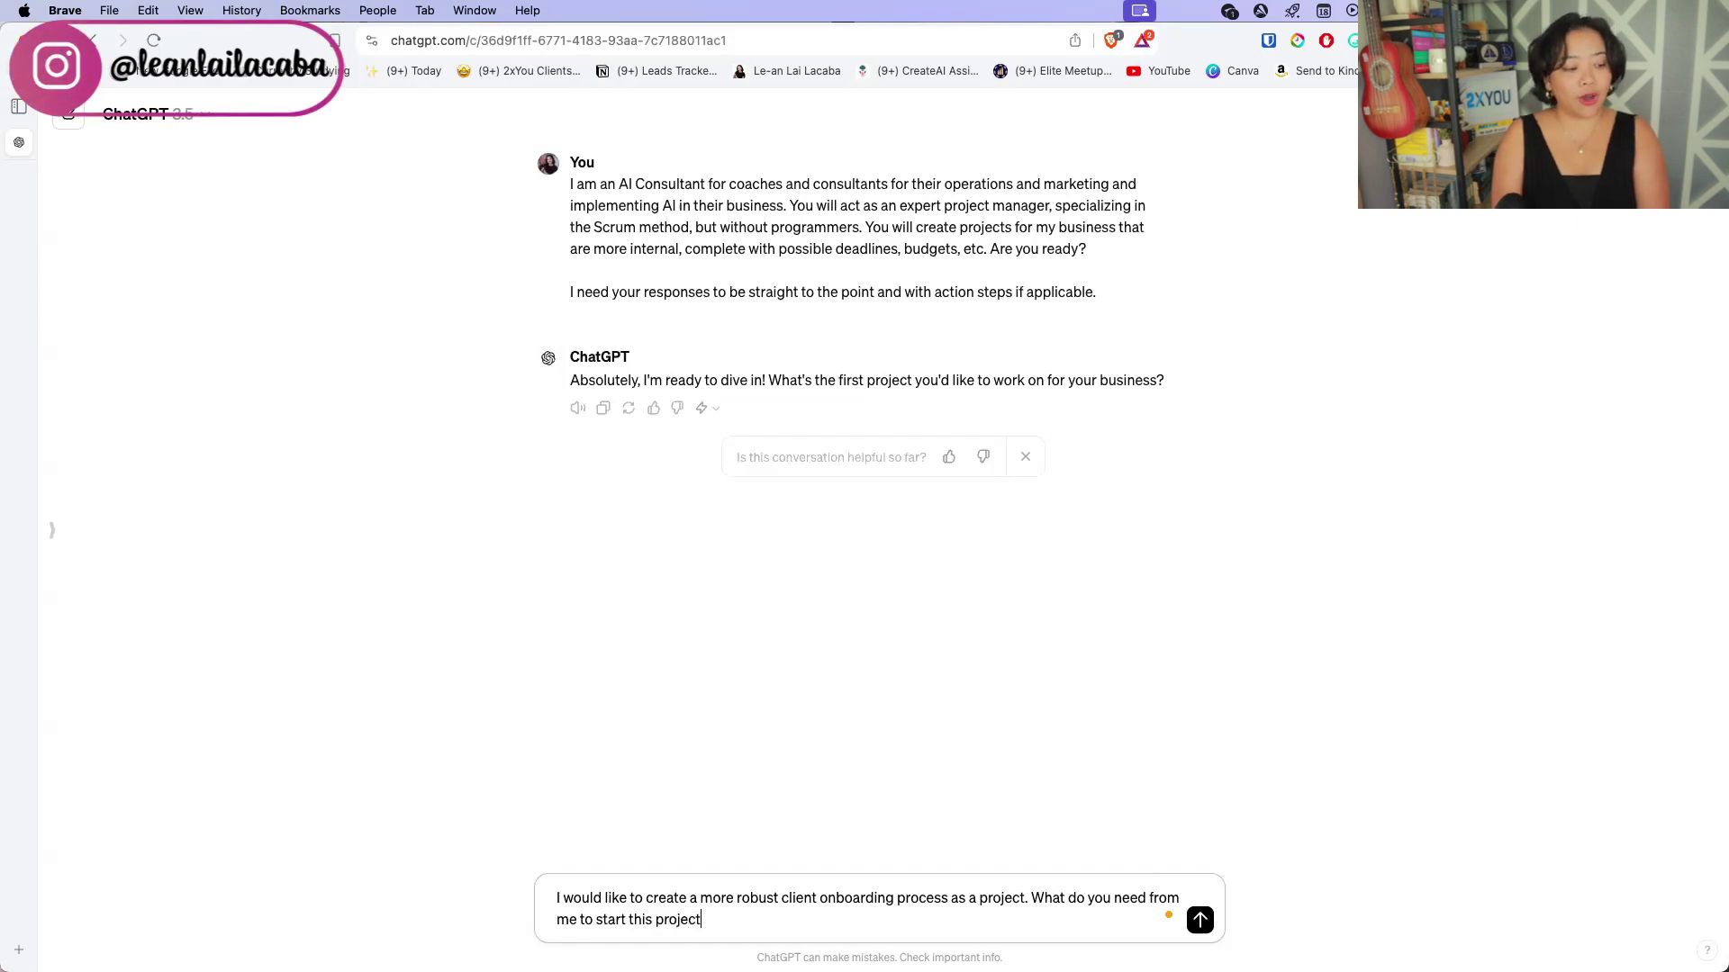
pyautogui.press('Return')
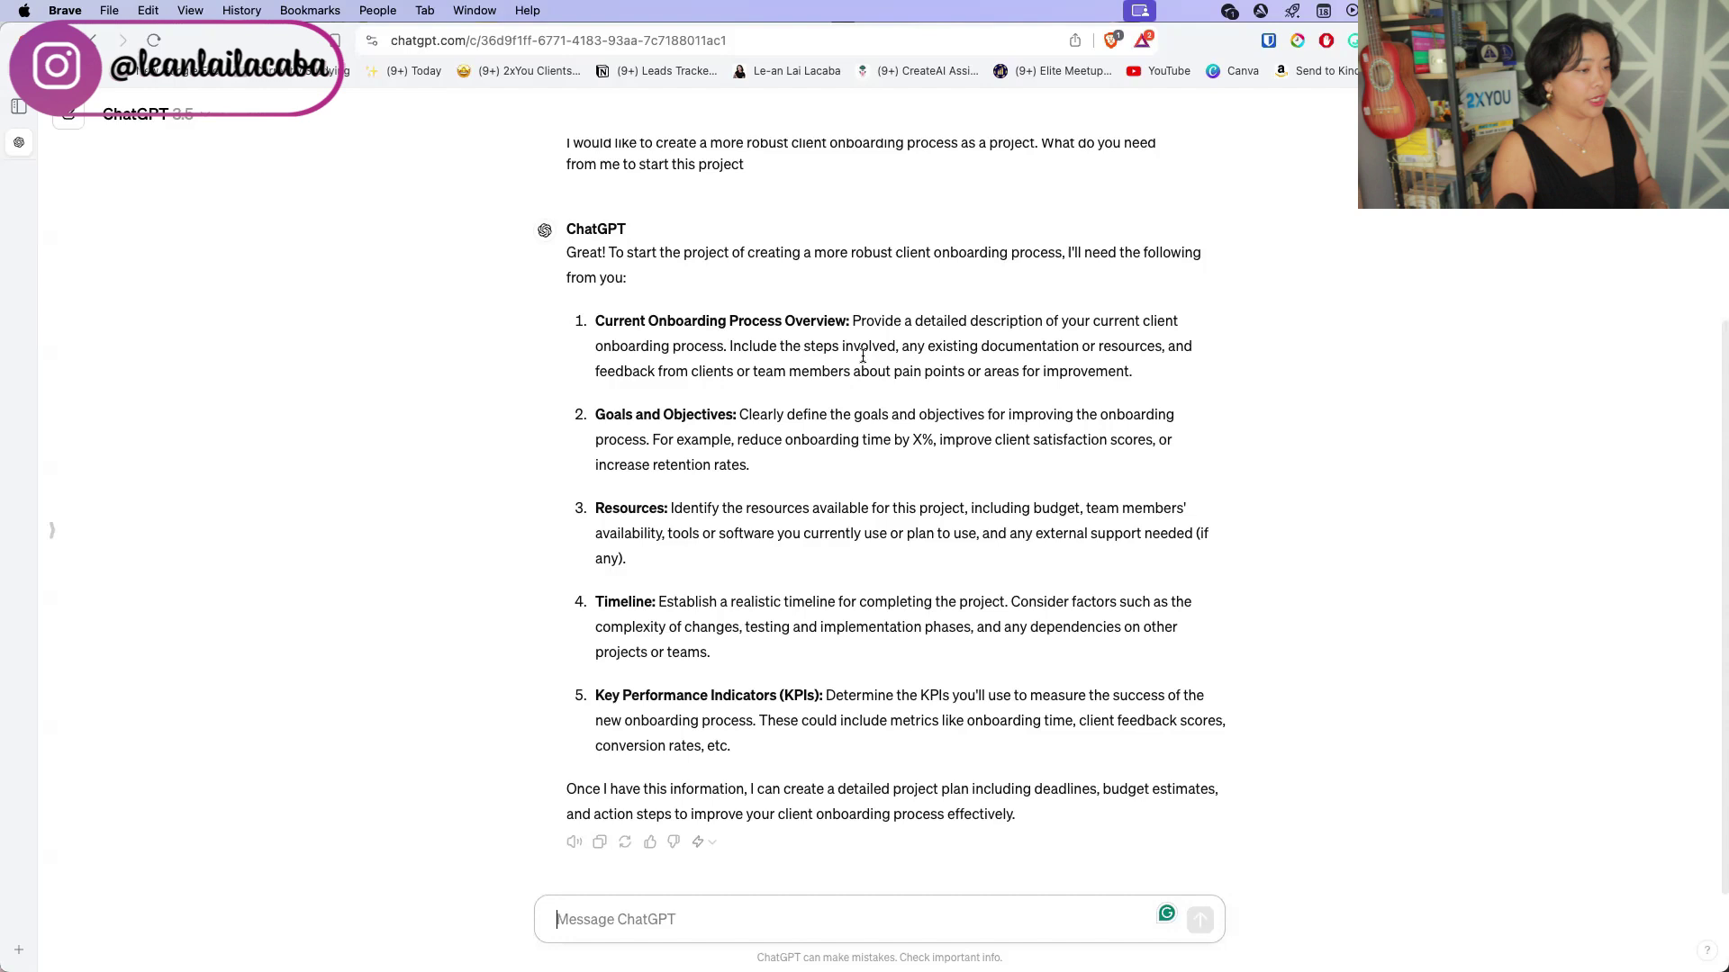
# - Paste the current onboarding process and ask how to make it more professional and detailed
pyautogui.moveTo(898, 322); pyautogui.dragTo(976, 340)
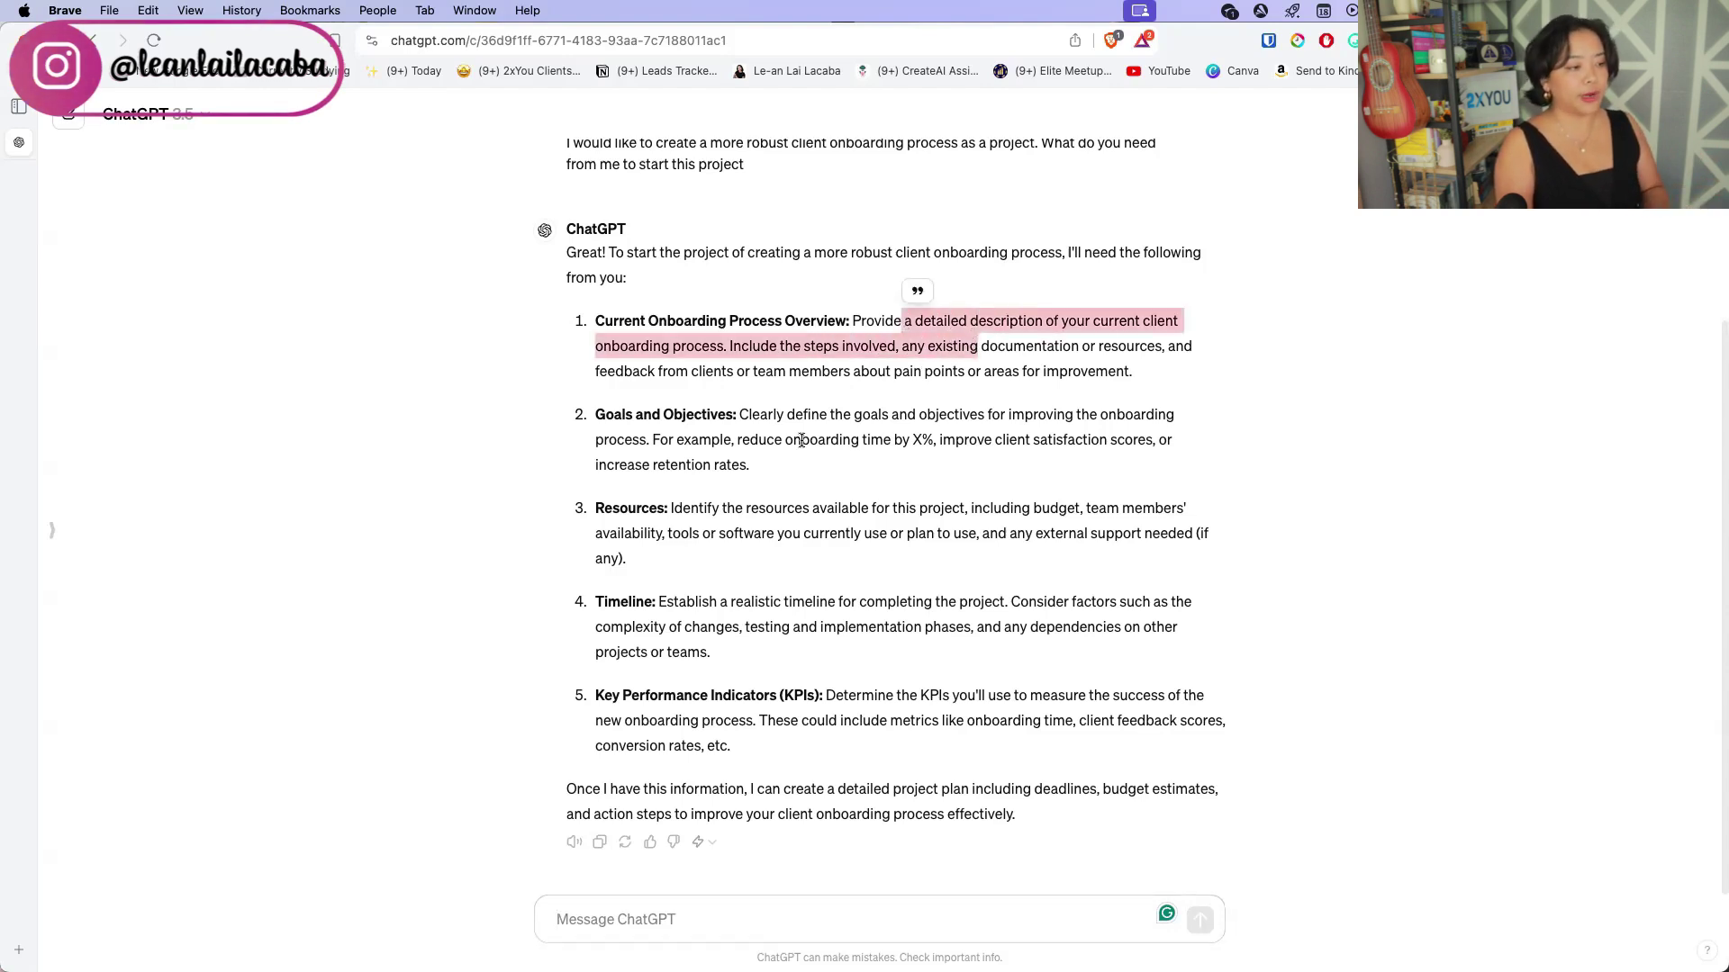
pyautogui.click(787, 462)
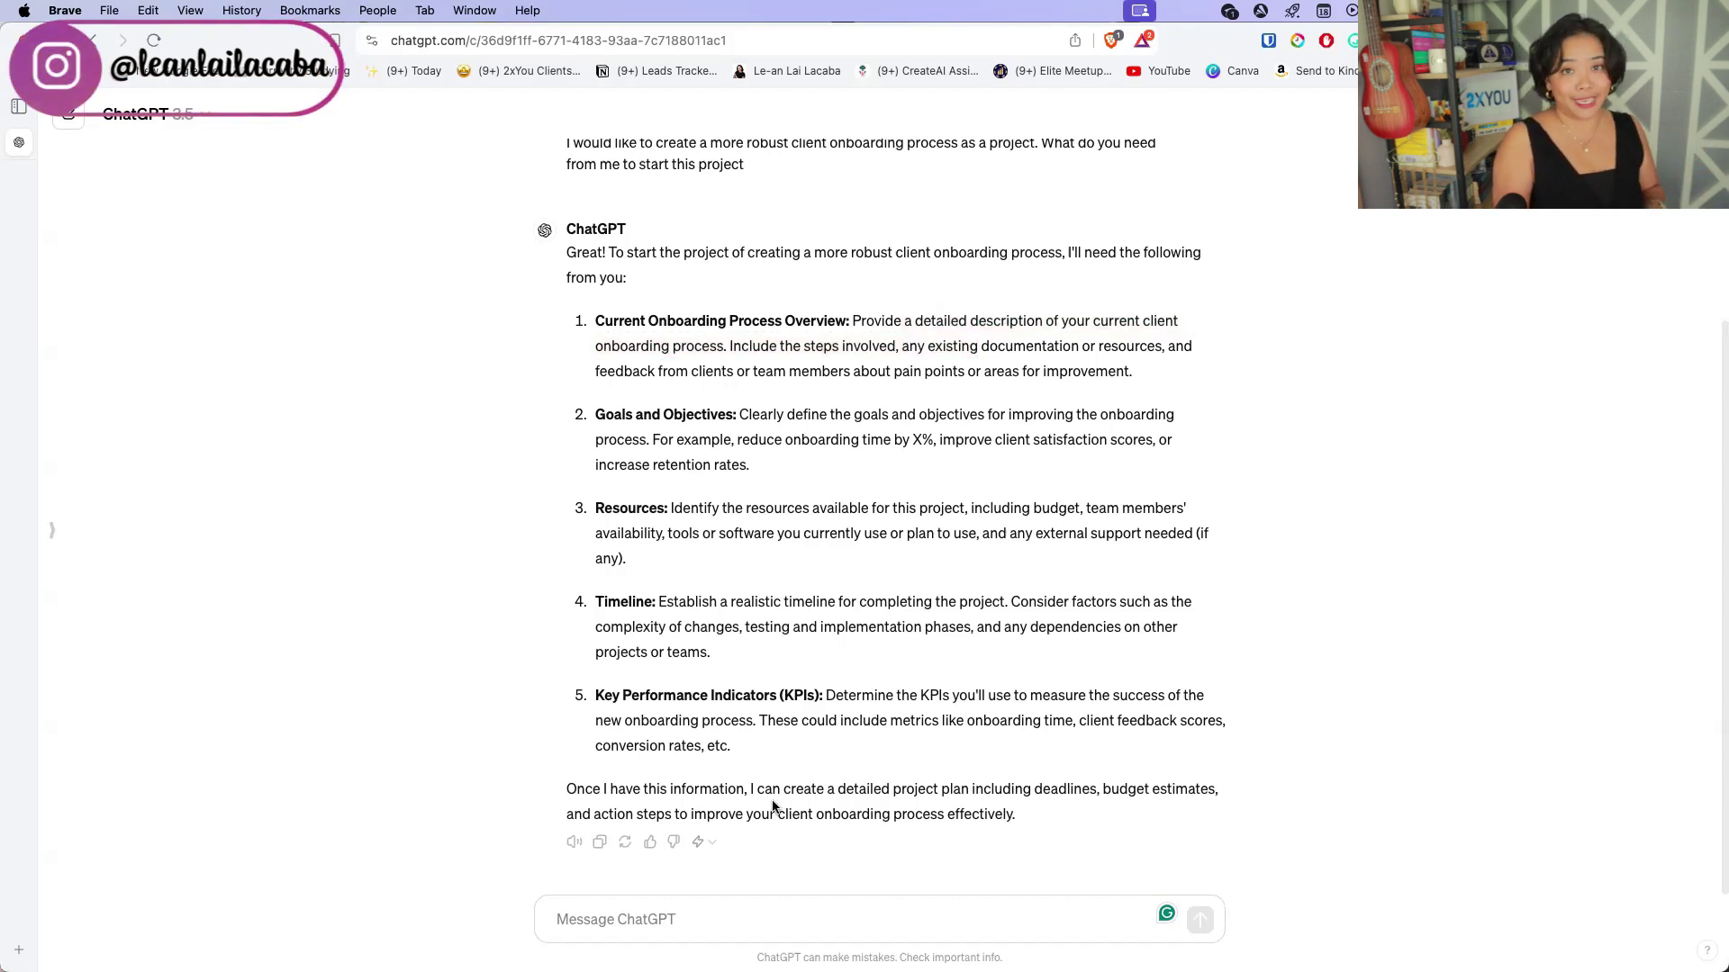
pyautogui.write('My current process is straightforward: 15-minute call -> proposal -> 90 minute strategy session -> recurring consulting')
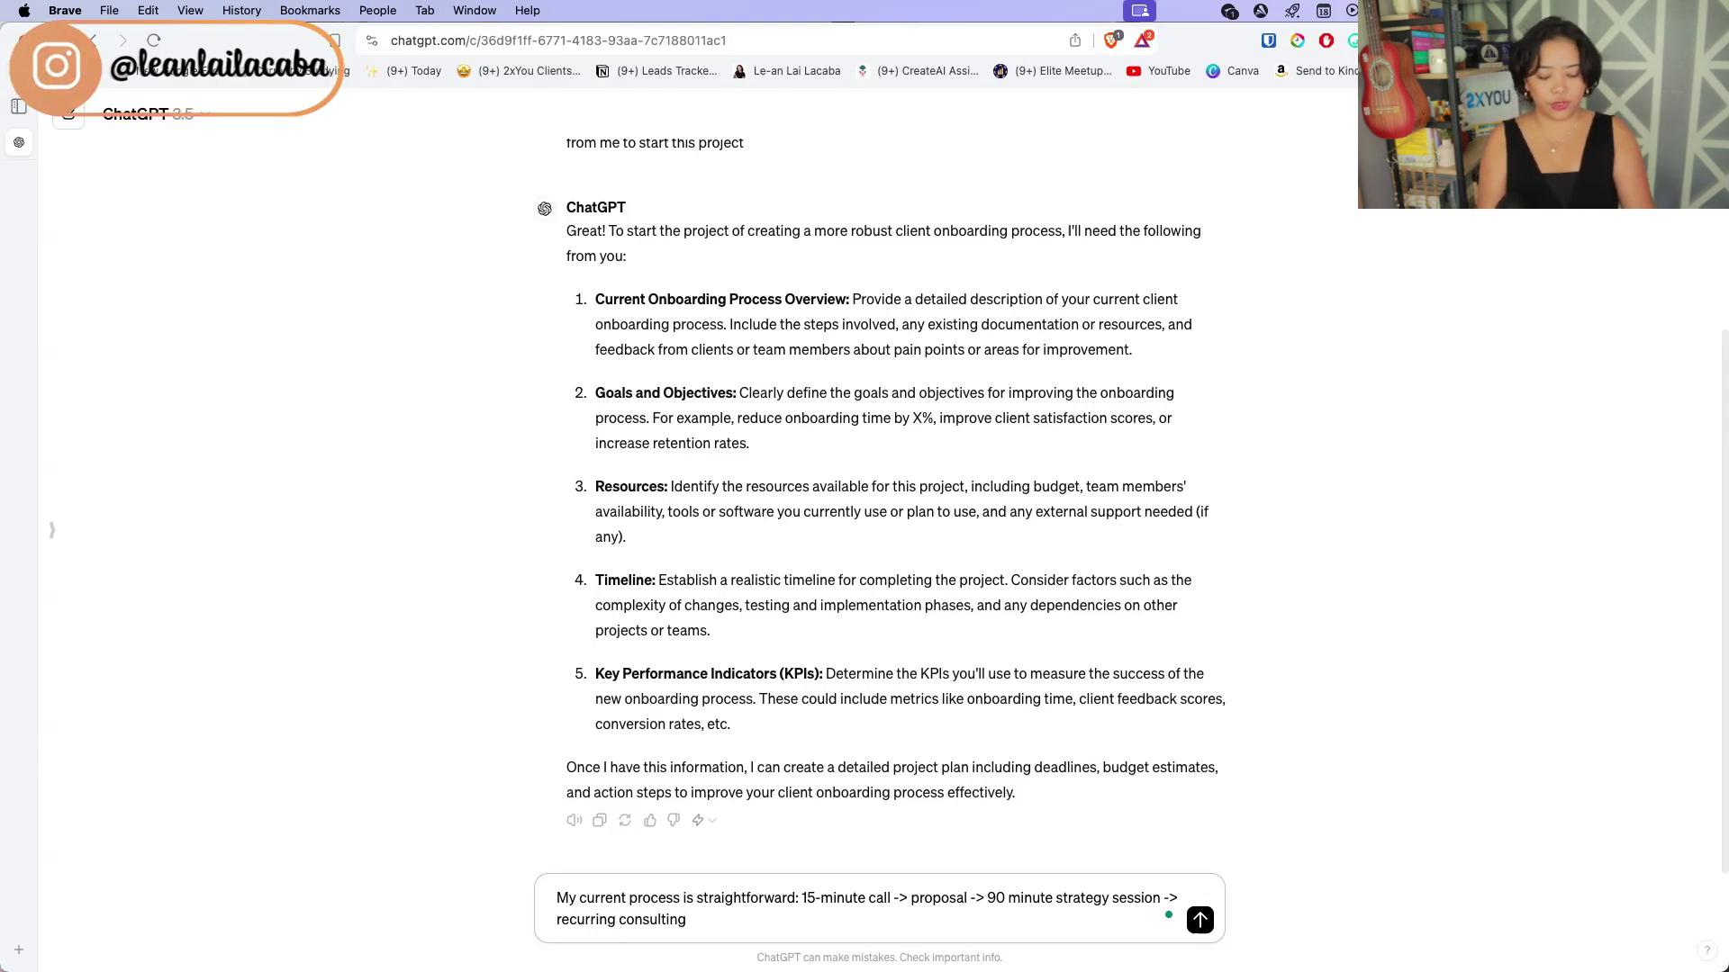
pyautogui.hotkey('shift', 'Return')
pyautogui.hotkey('shift', 'Return')
pyautogui.write('What are to')
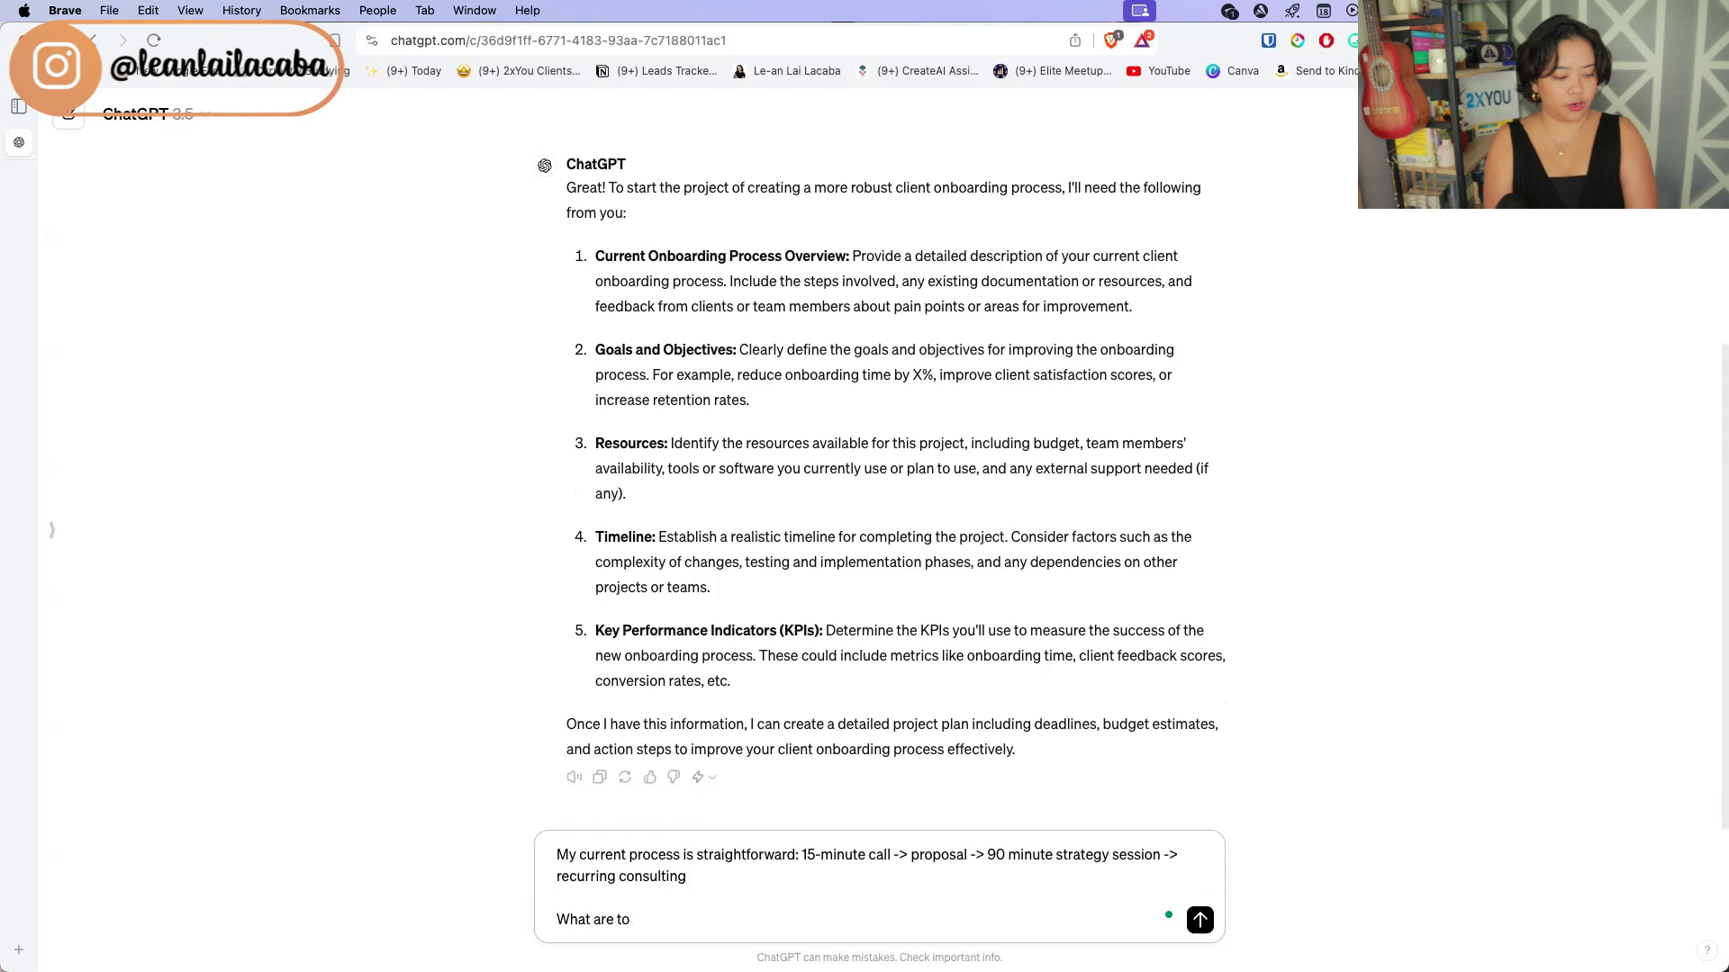
pyautogui.press('BackSpace')
pyautogui.press('BackSpace')
pyautogui.write('your sg')
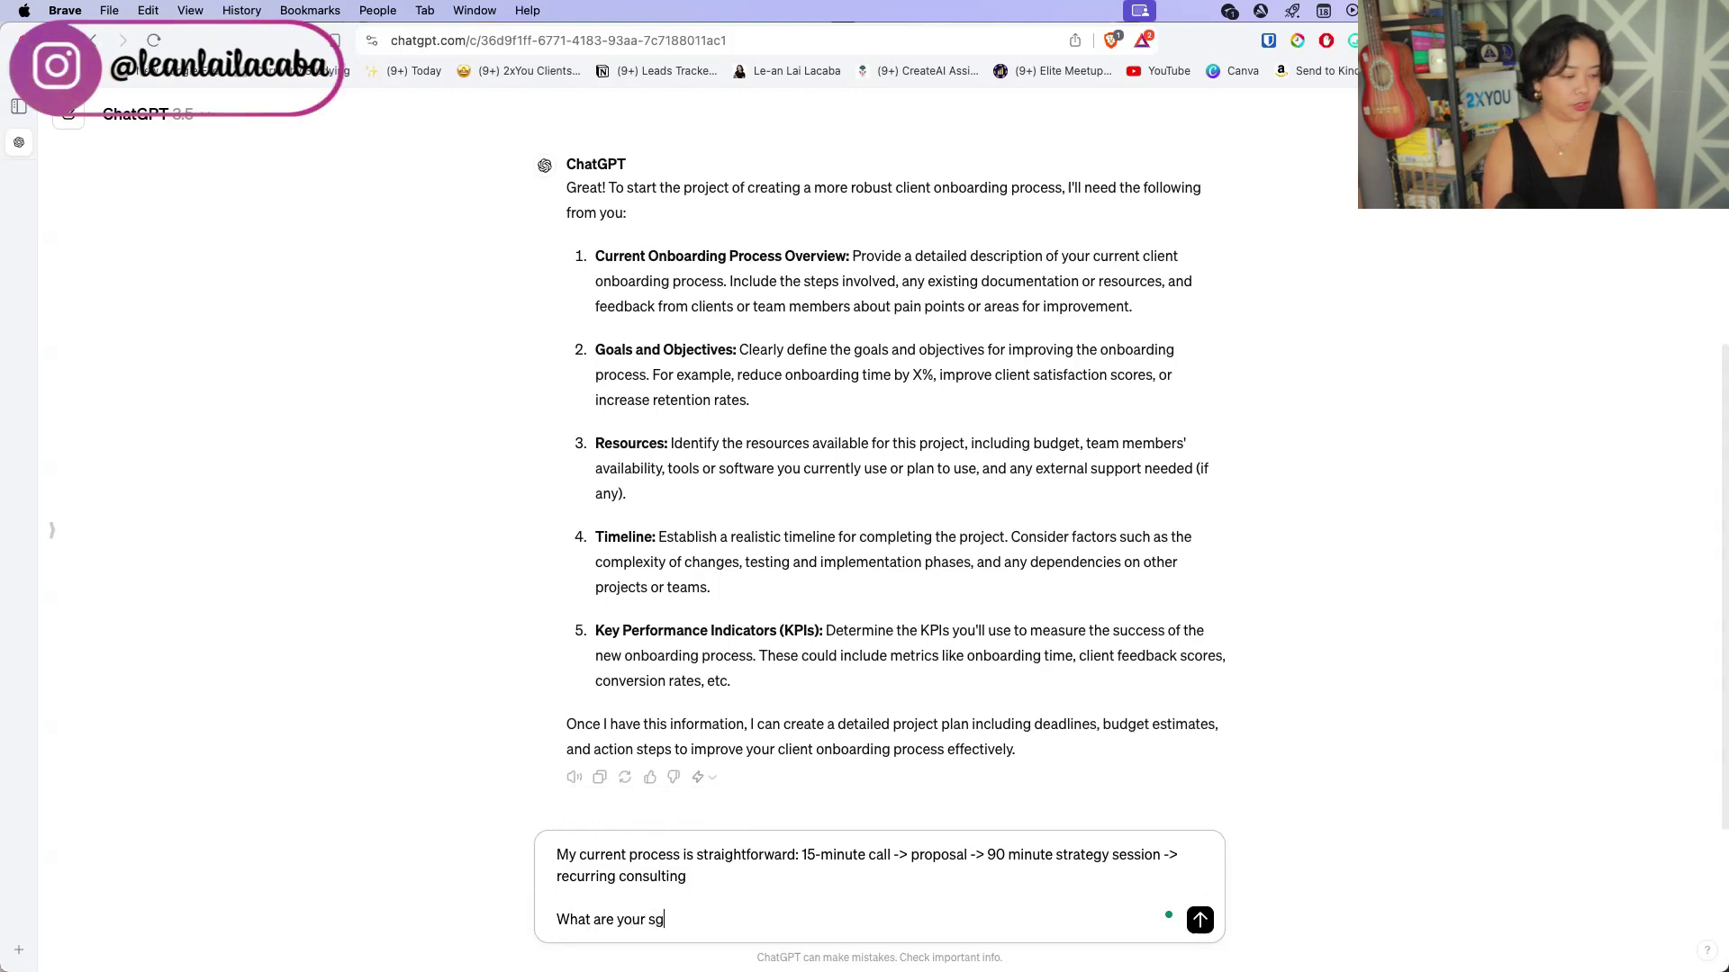
pyautogui.press('BackSpace')
pyautogui.write('uggestions if I want thi')
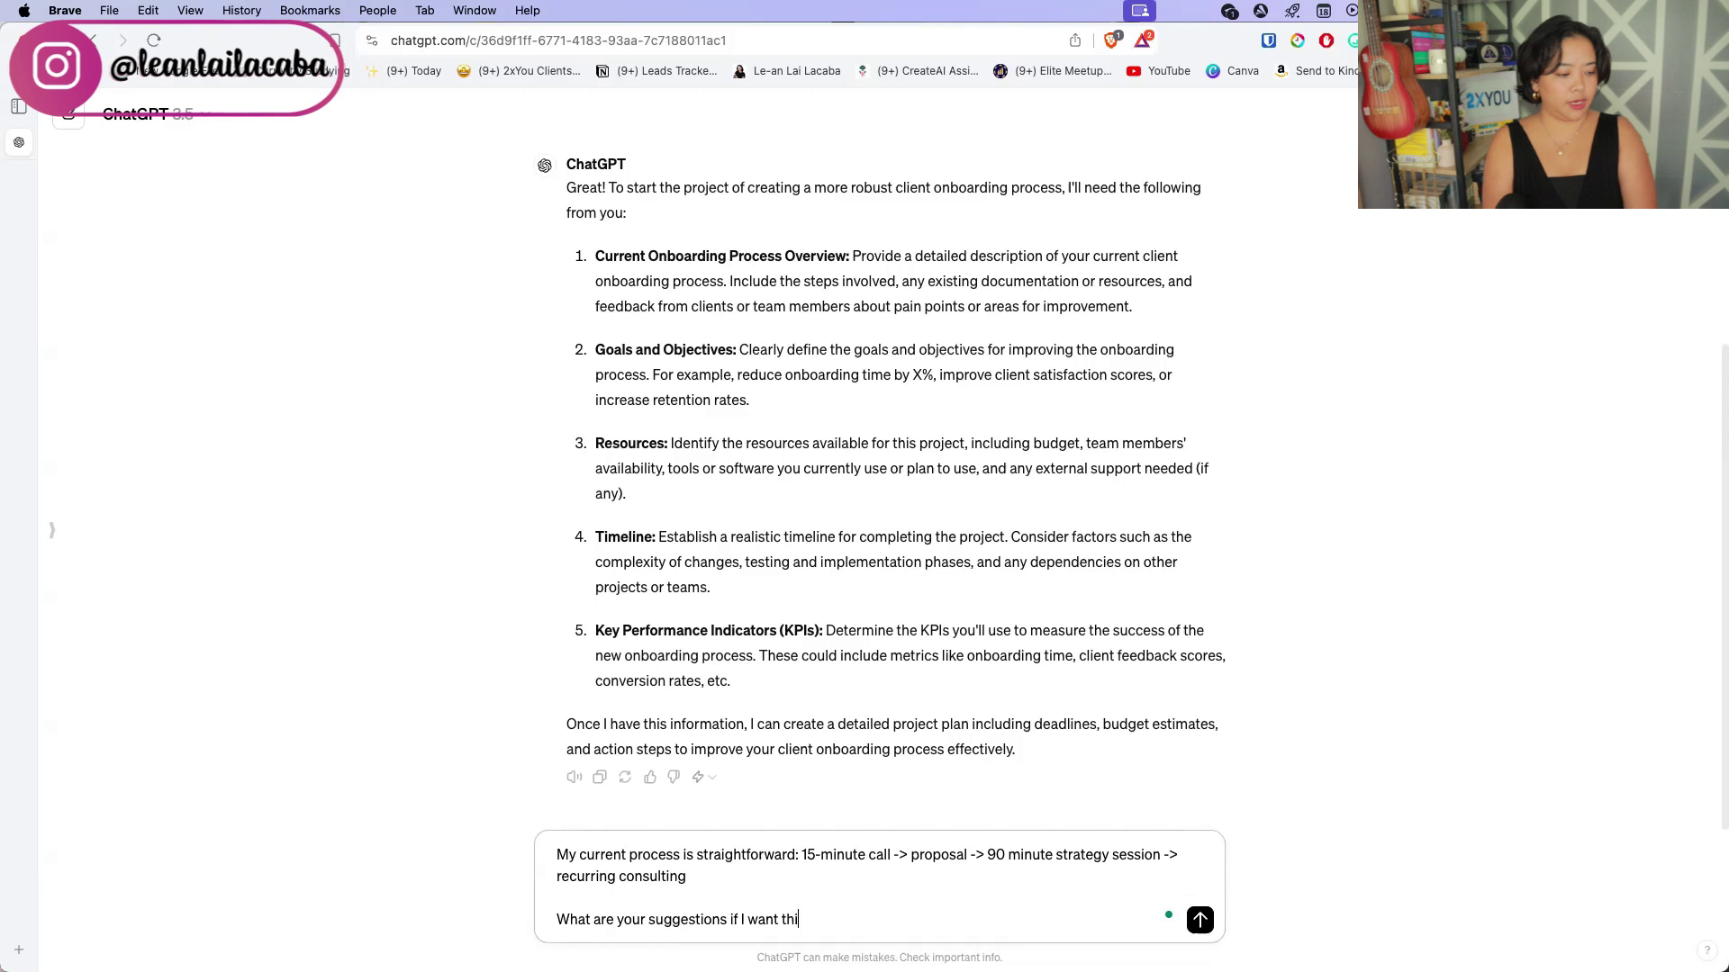
pyautogui.write('s to become ')
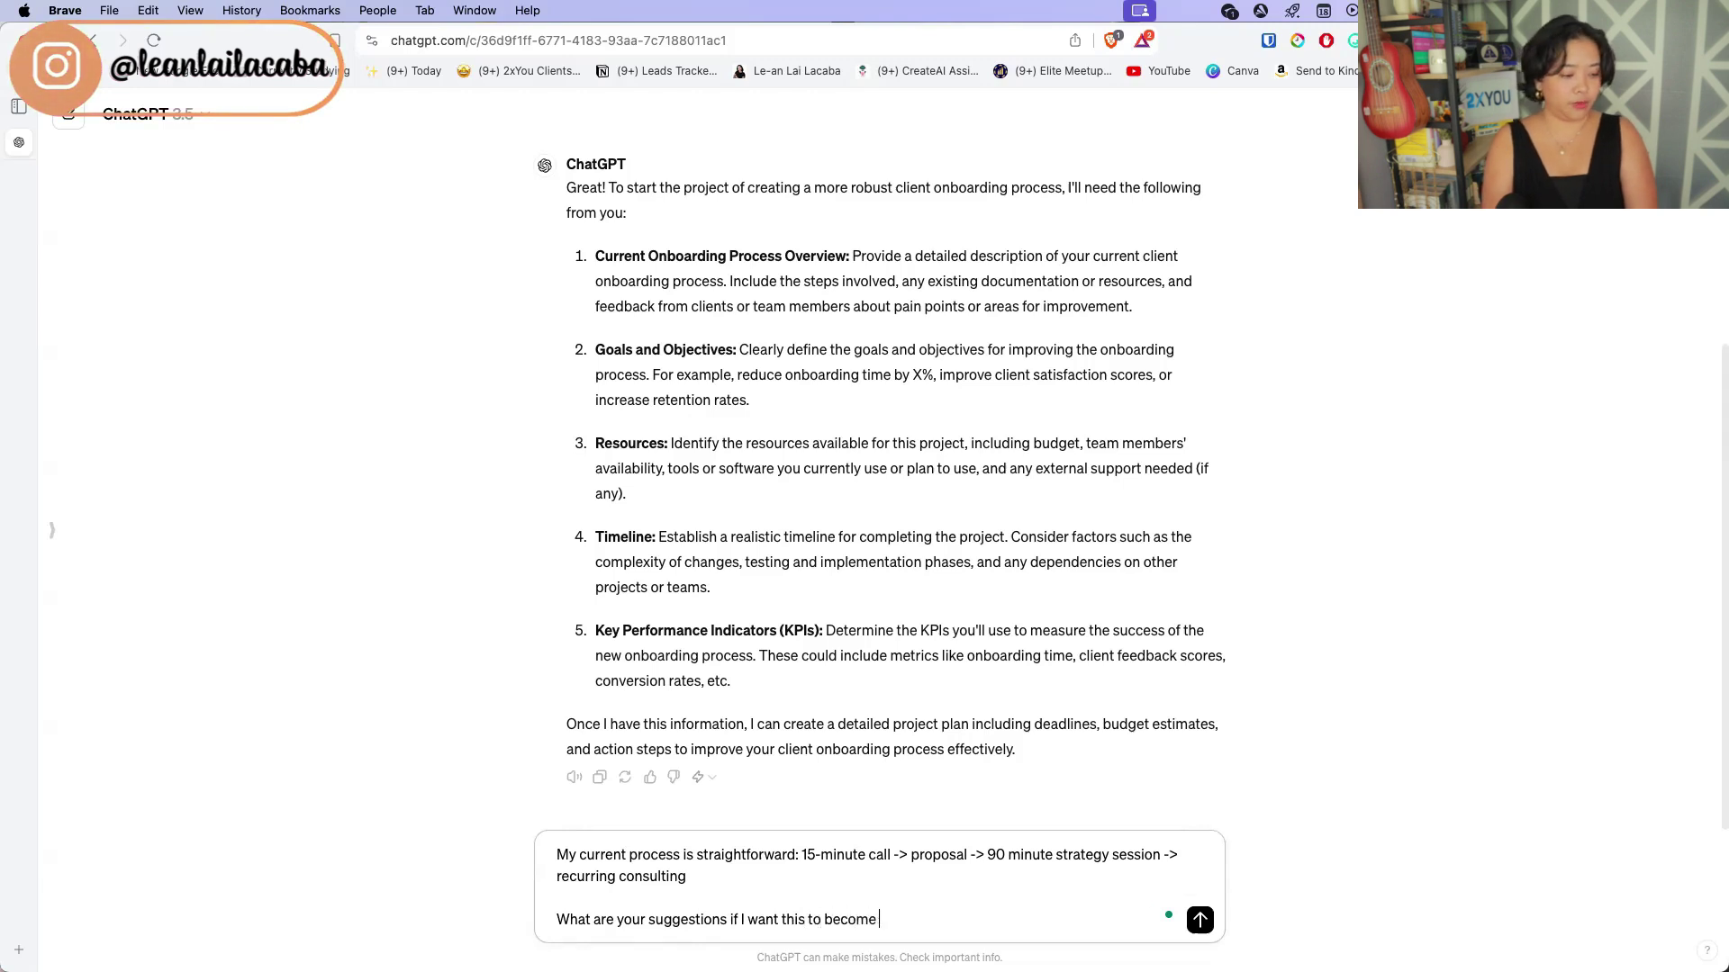
pyautogui.write('more professional and de')
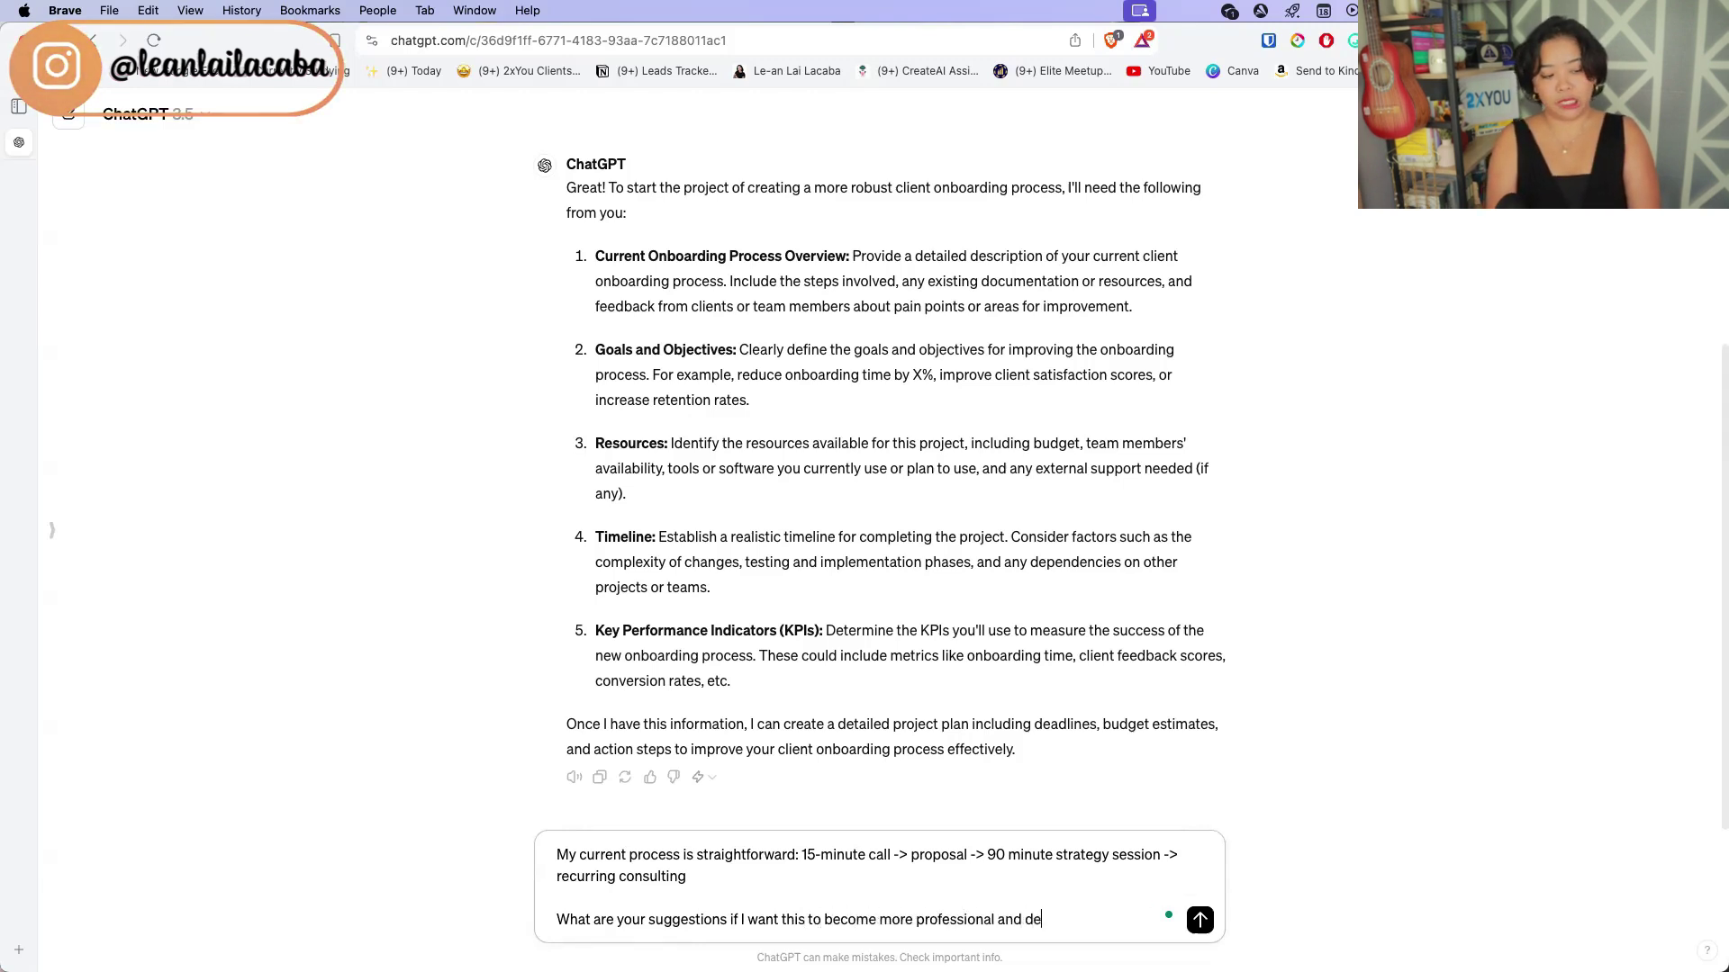
pyautogui.write('tailed as')
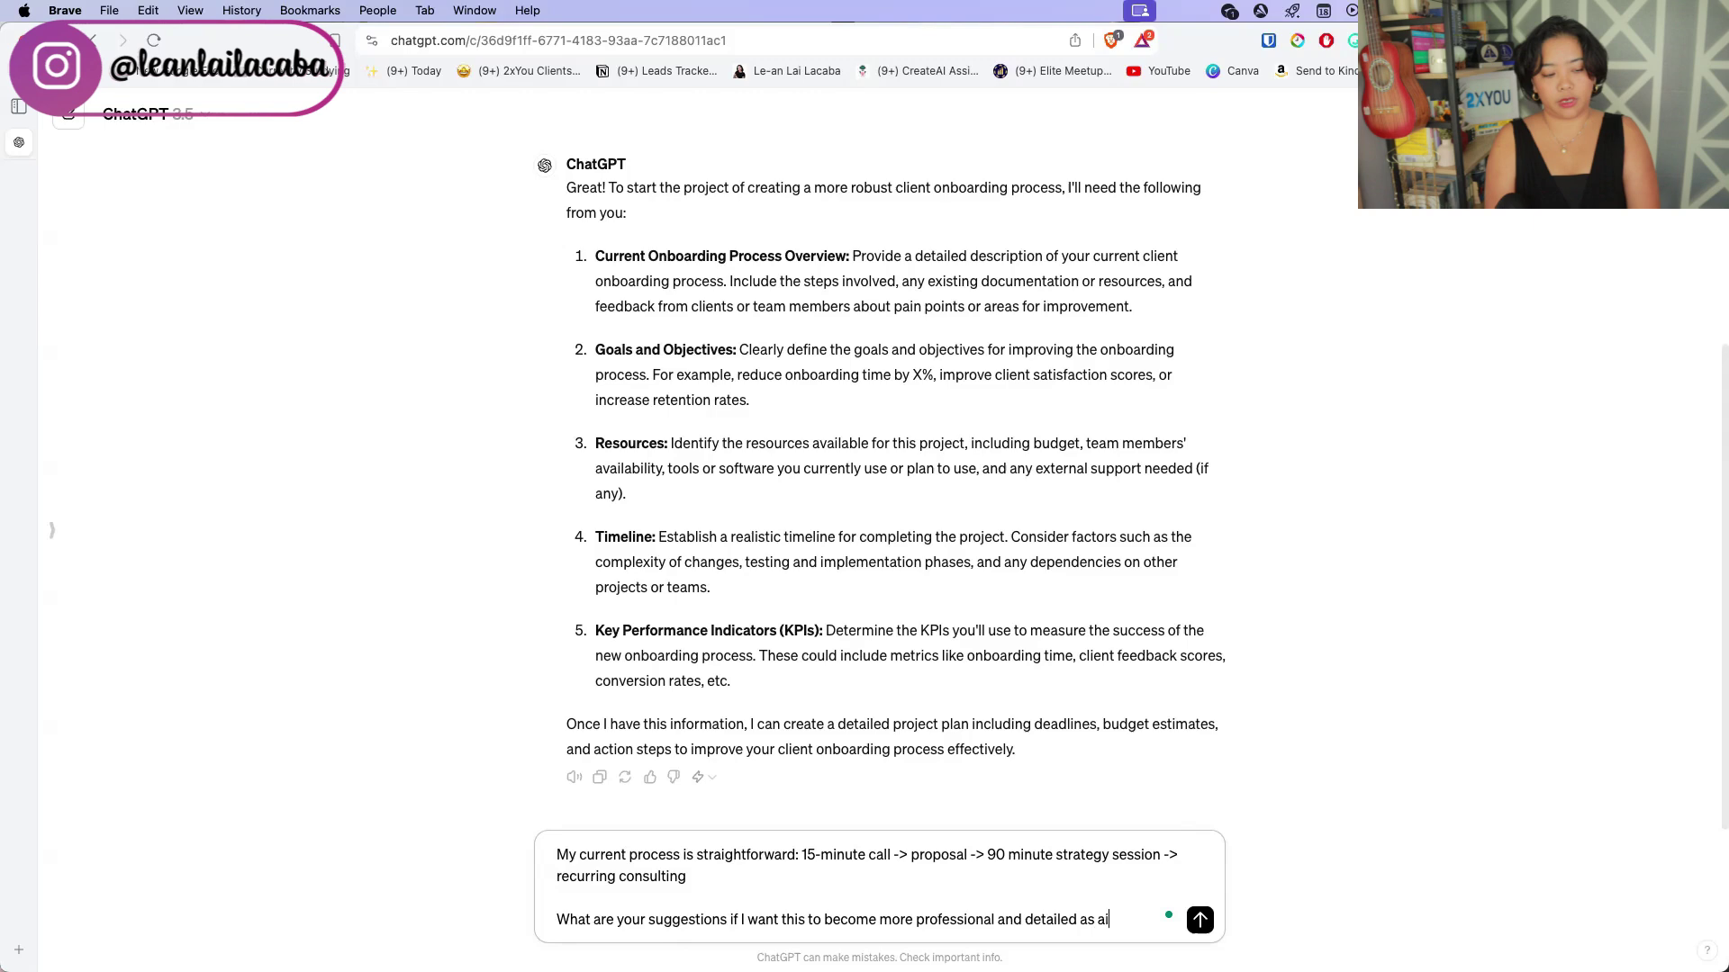
pyautogui.write(' I grow my team')
pyautogui.press('Return')
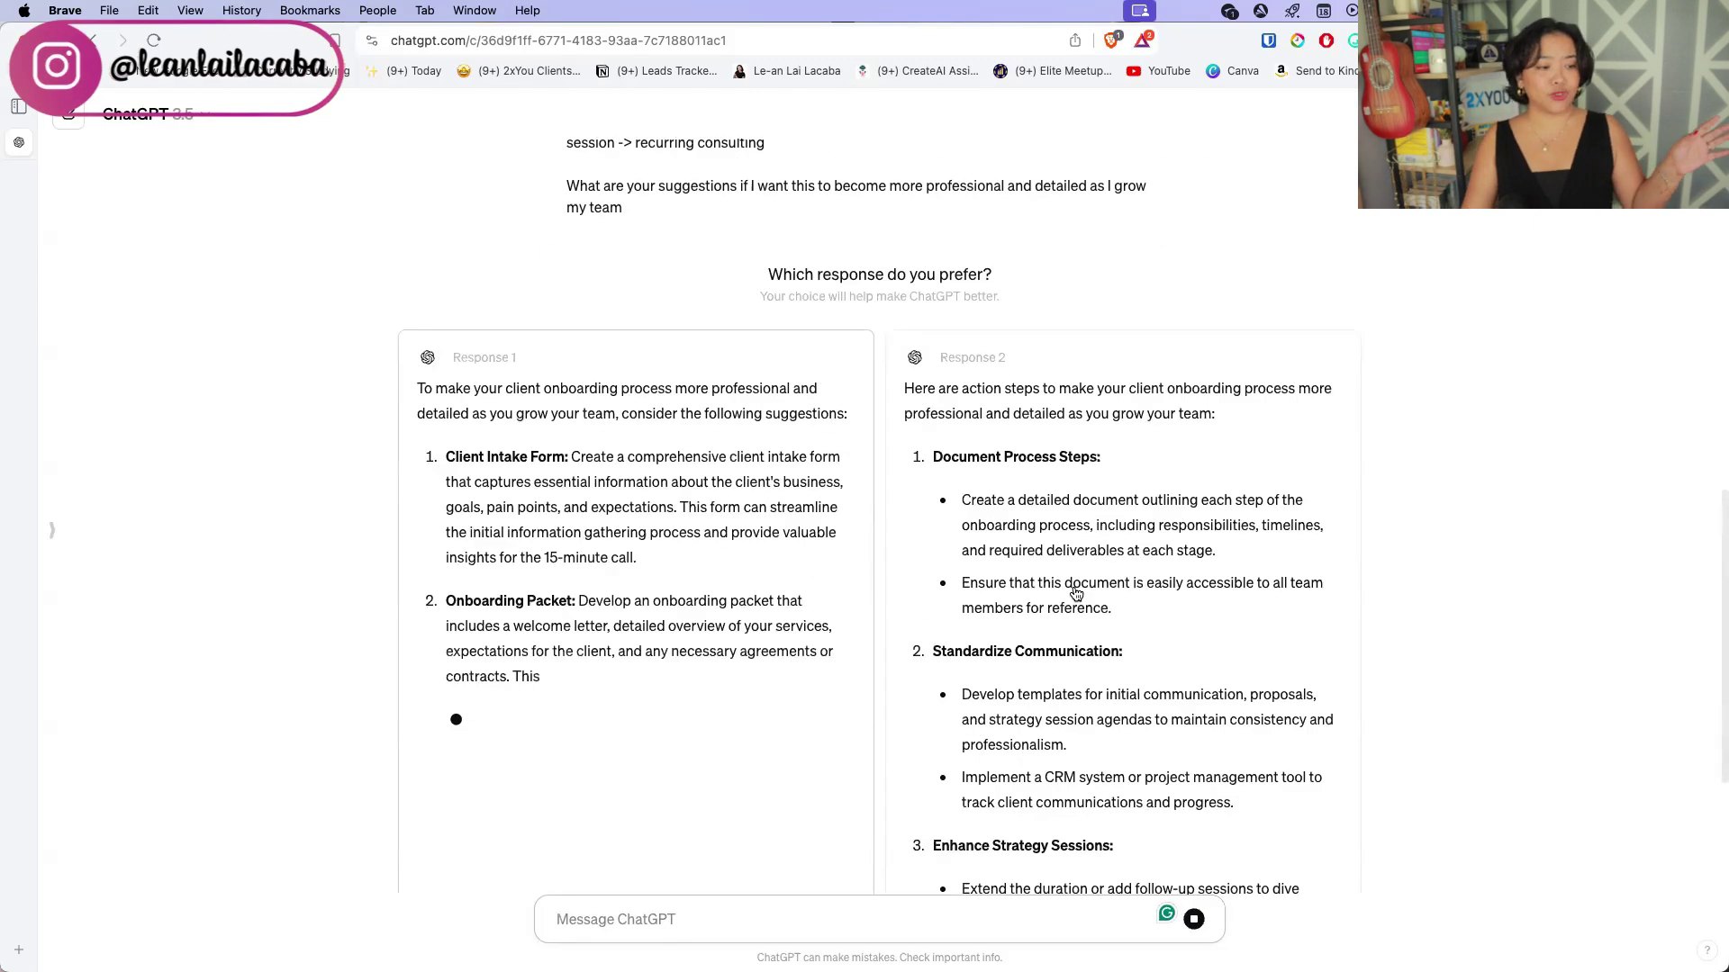
# - Compare both answers and keep Response 1 with its seven onboarding improvements
pyautogui.scroll(-8, 1076, 593)
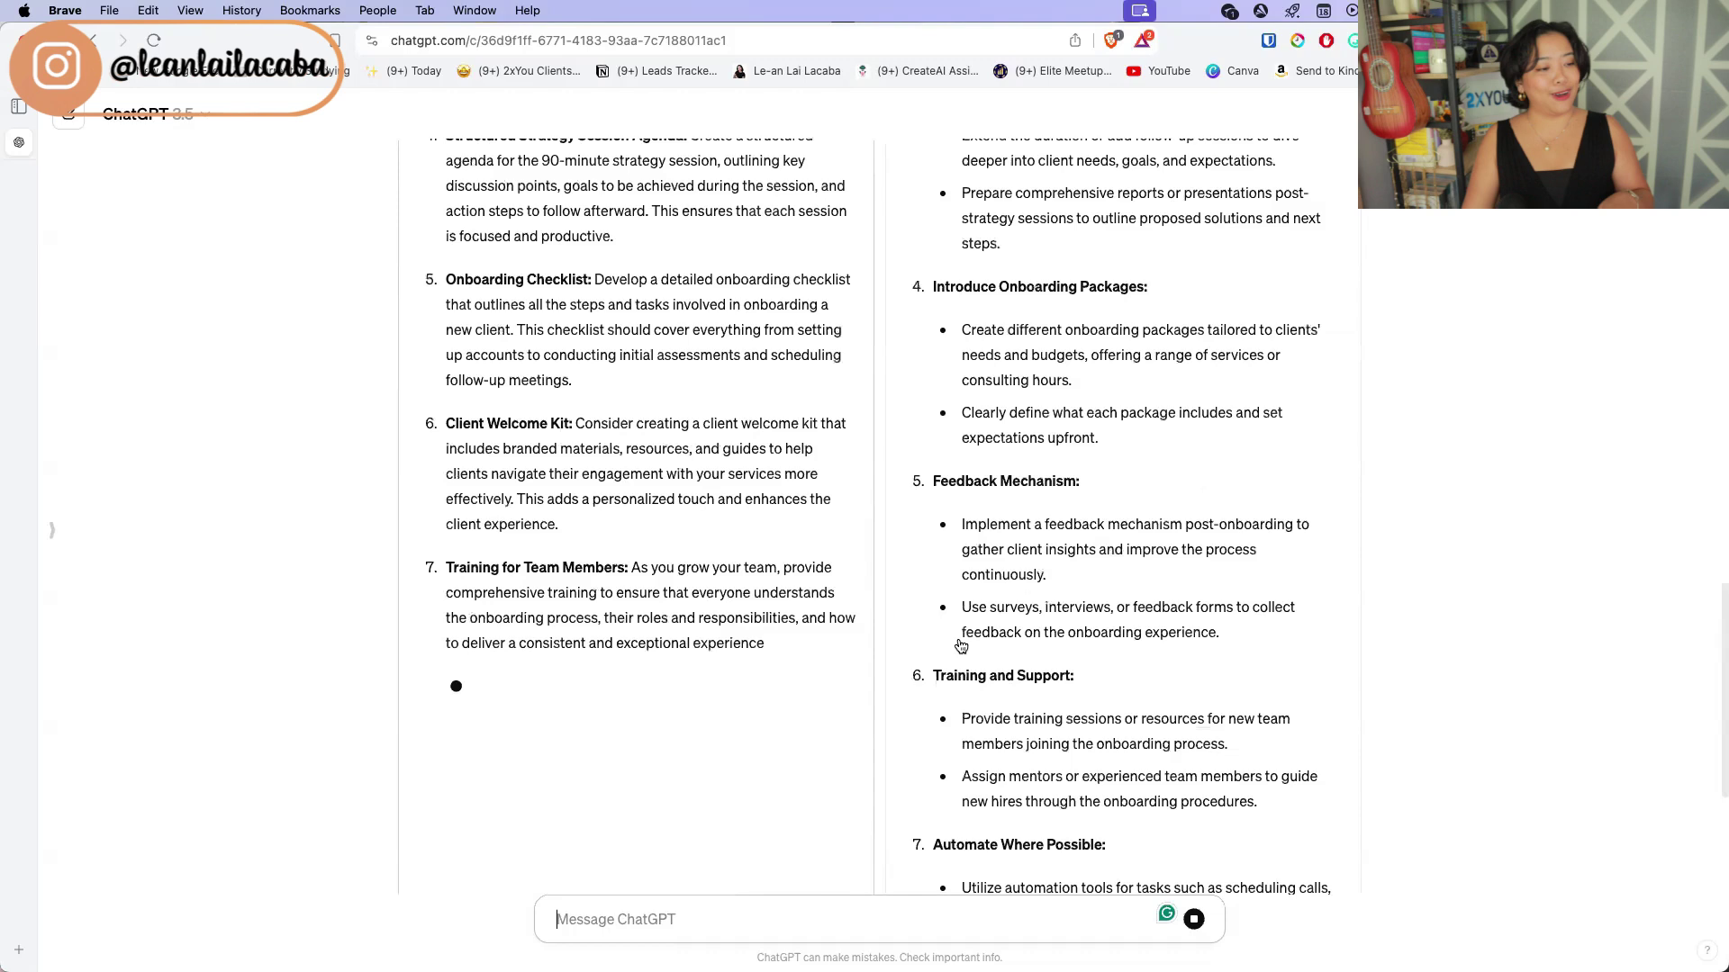
pyautogui.scroll(-5, 862, 695)
pyautogui.scroll(8, 861, 695)
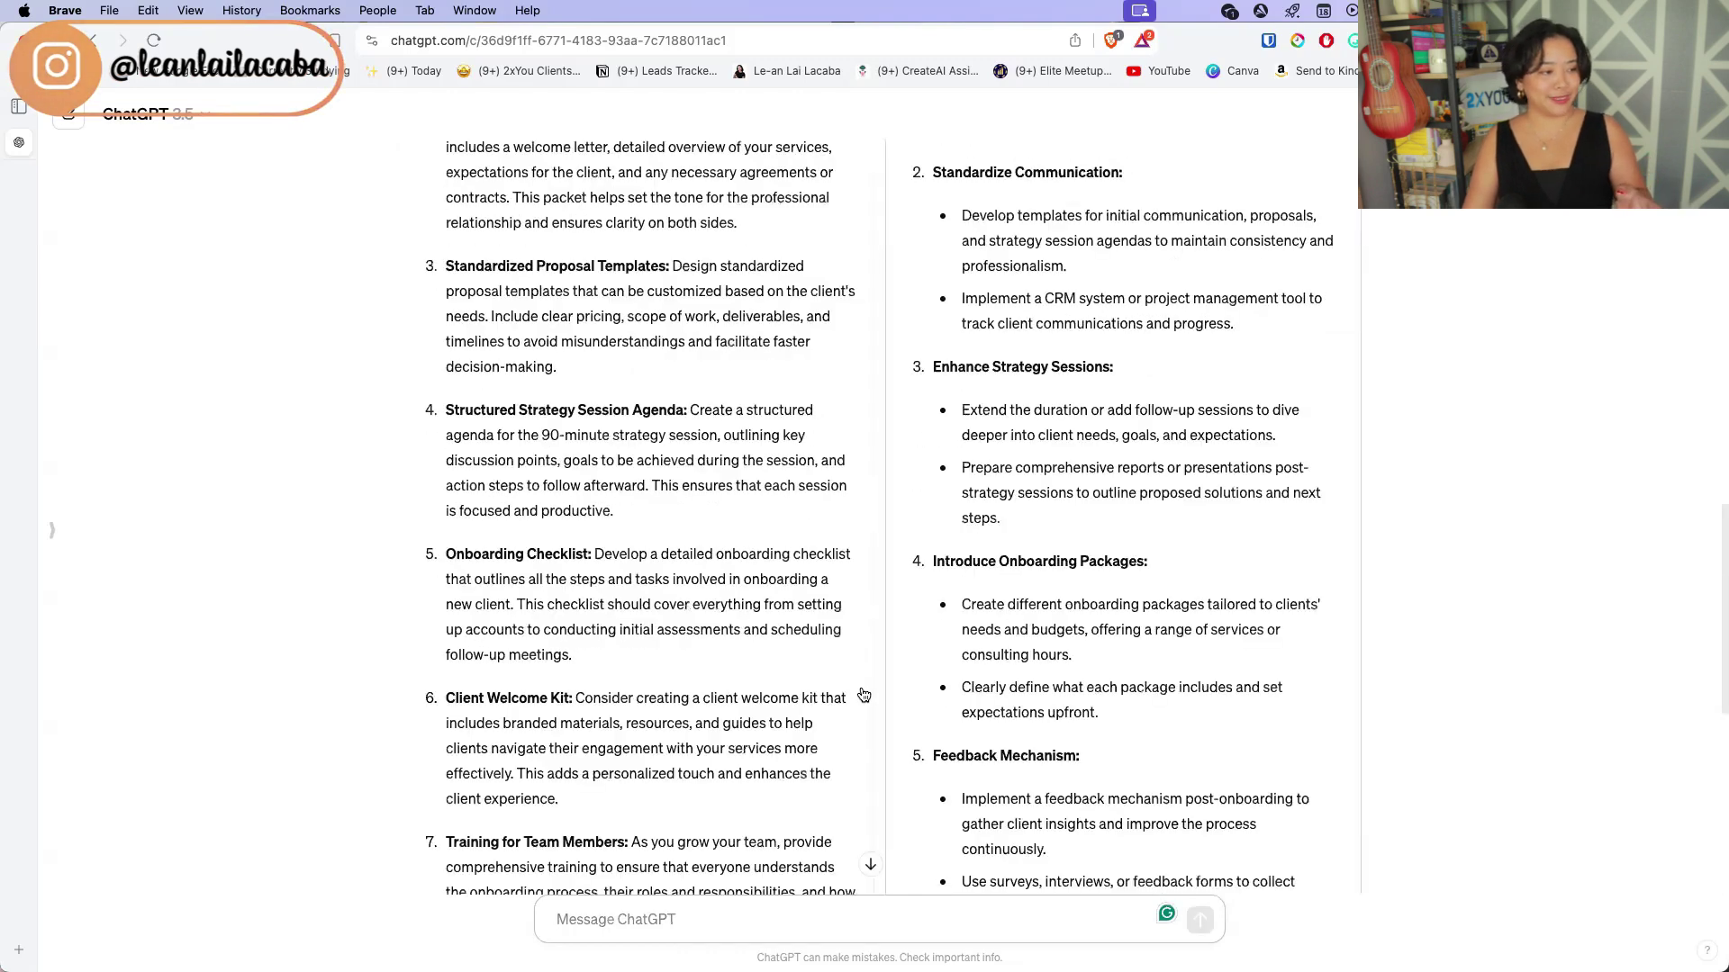
pyautogui.scroll(6, 864, 695)
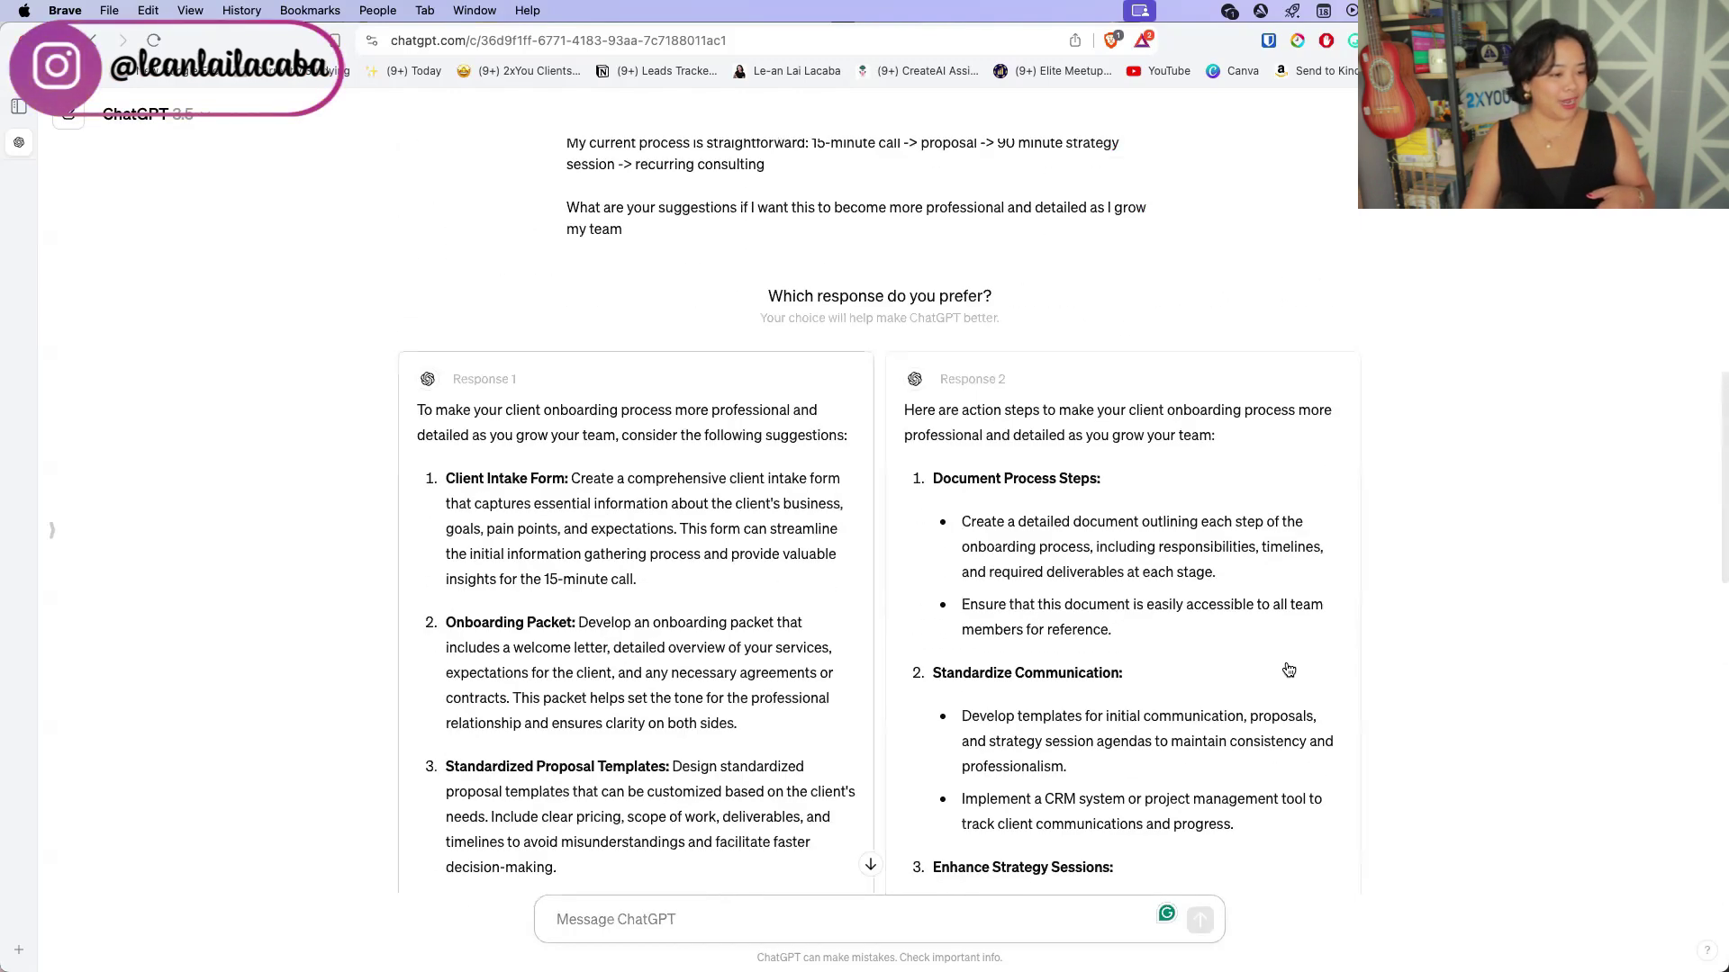
pyautogui.click(640, 596)
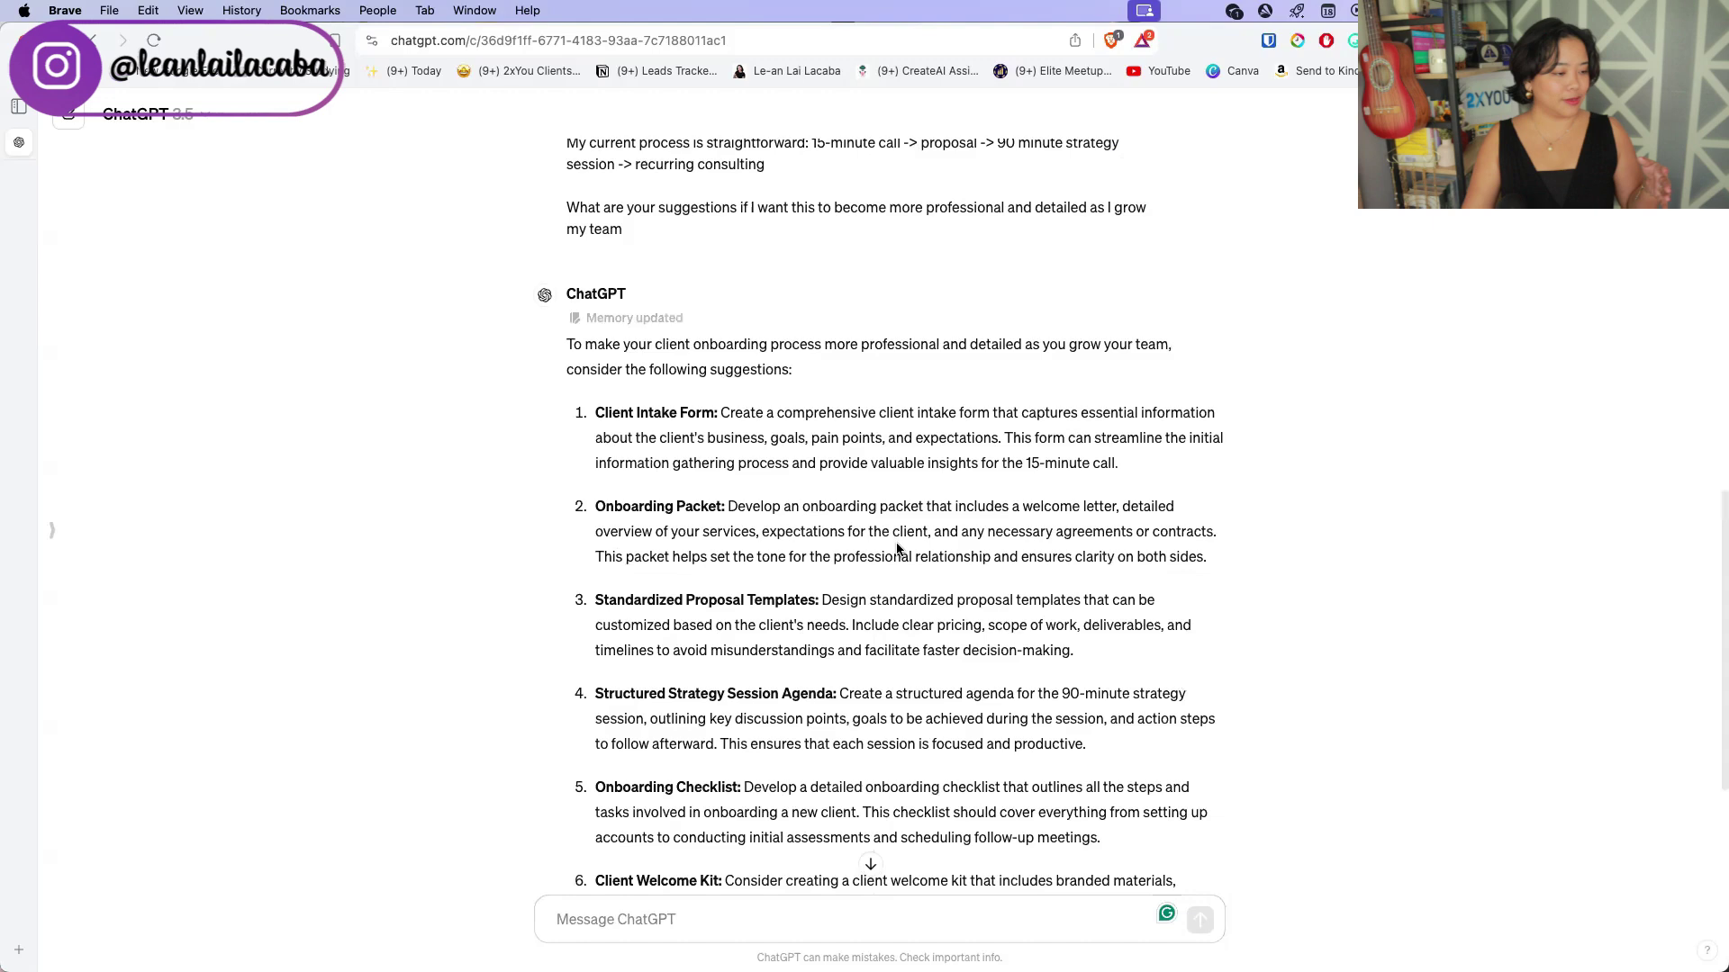
pyautogui.scroll(-3, 800, 207)
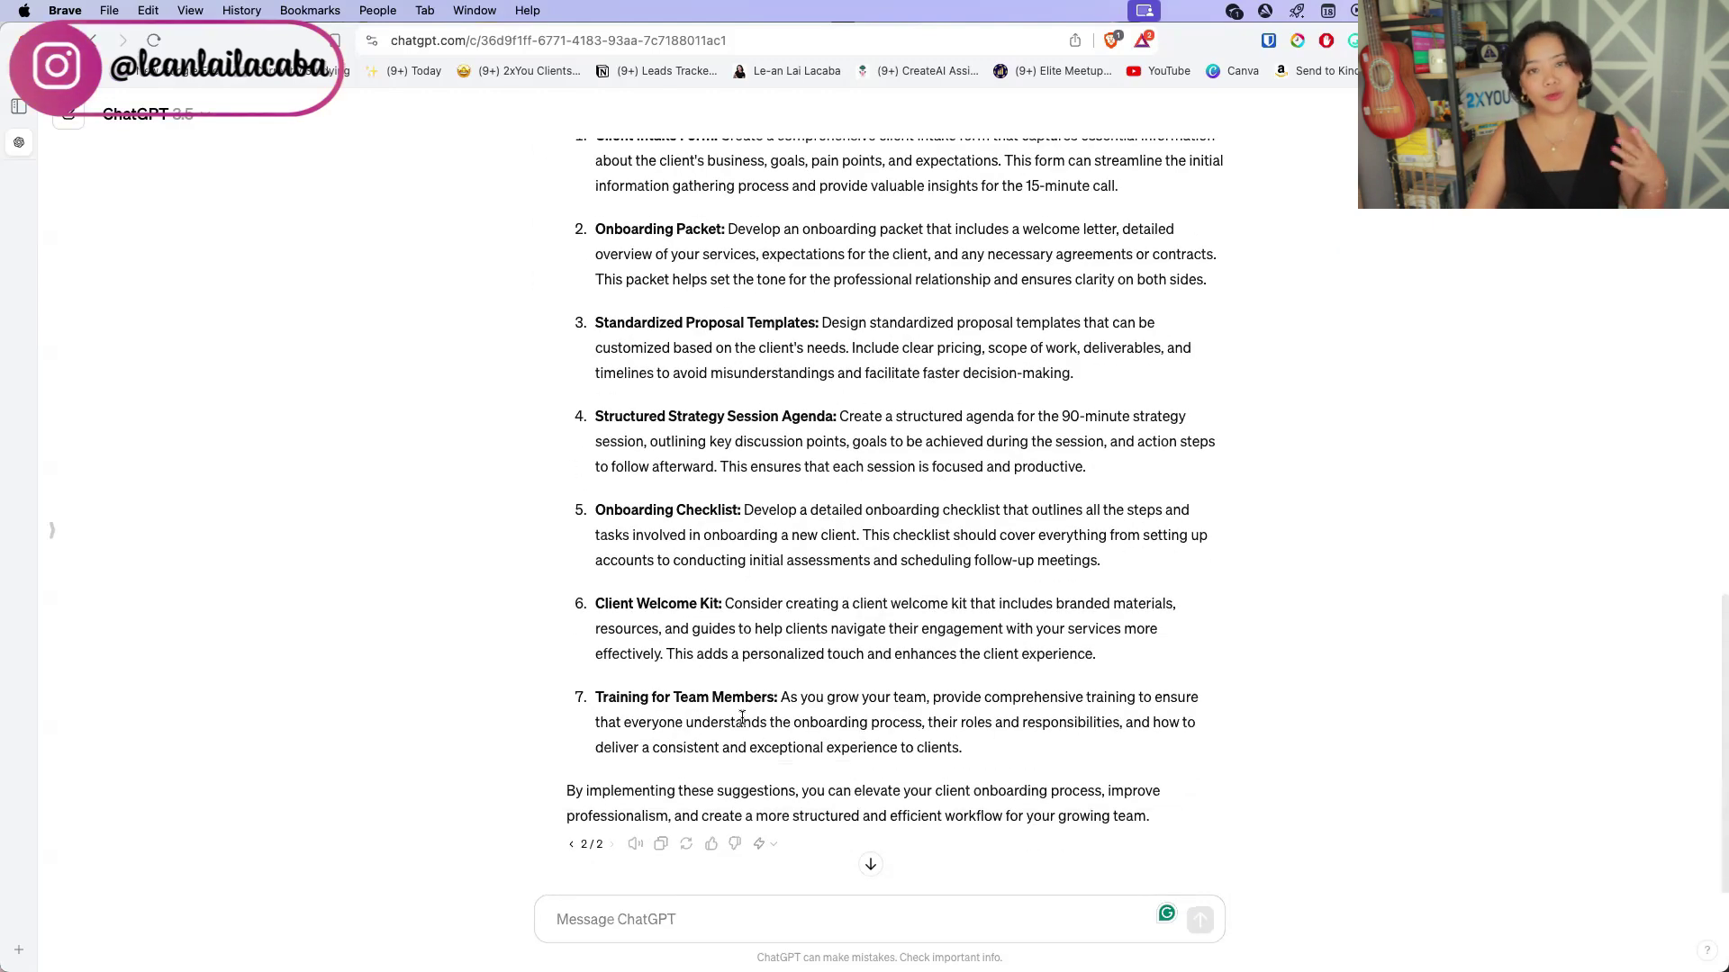
pyautogui.scroll(3, 742, 718)
pyautogui.scroll(-1, 742, 718)
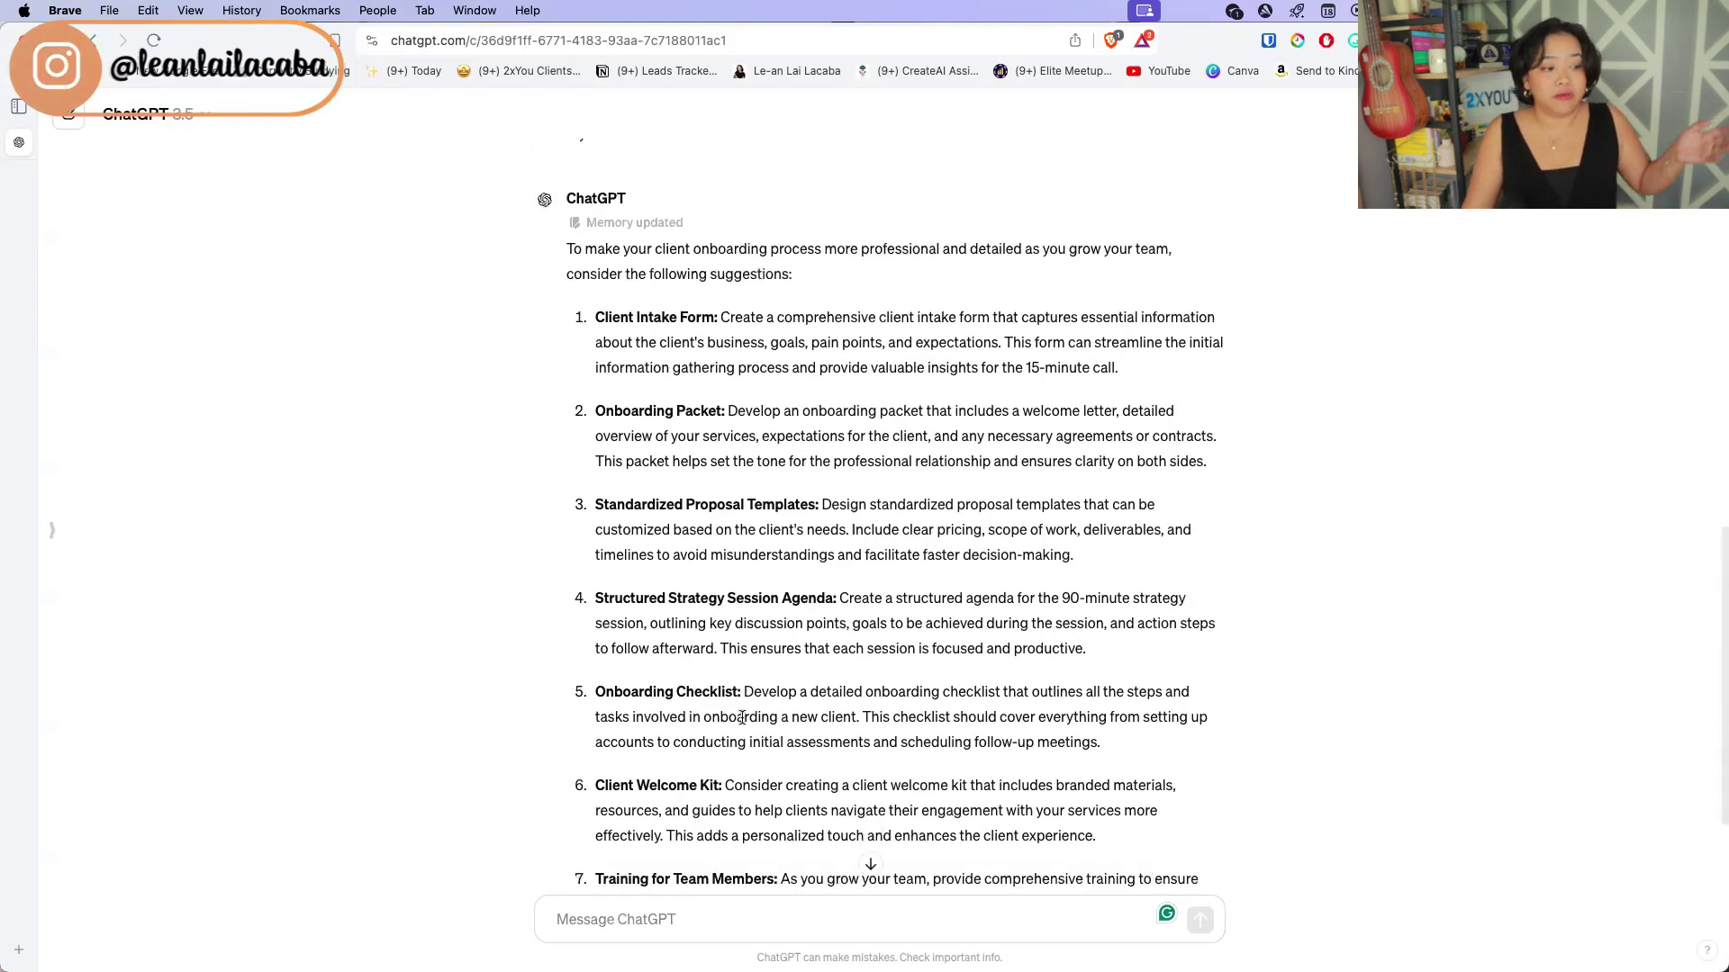
pyautogui.scroll(-2, 742, 718)
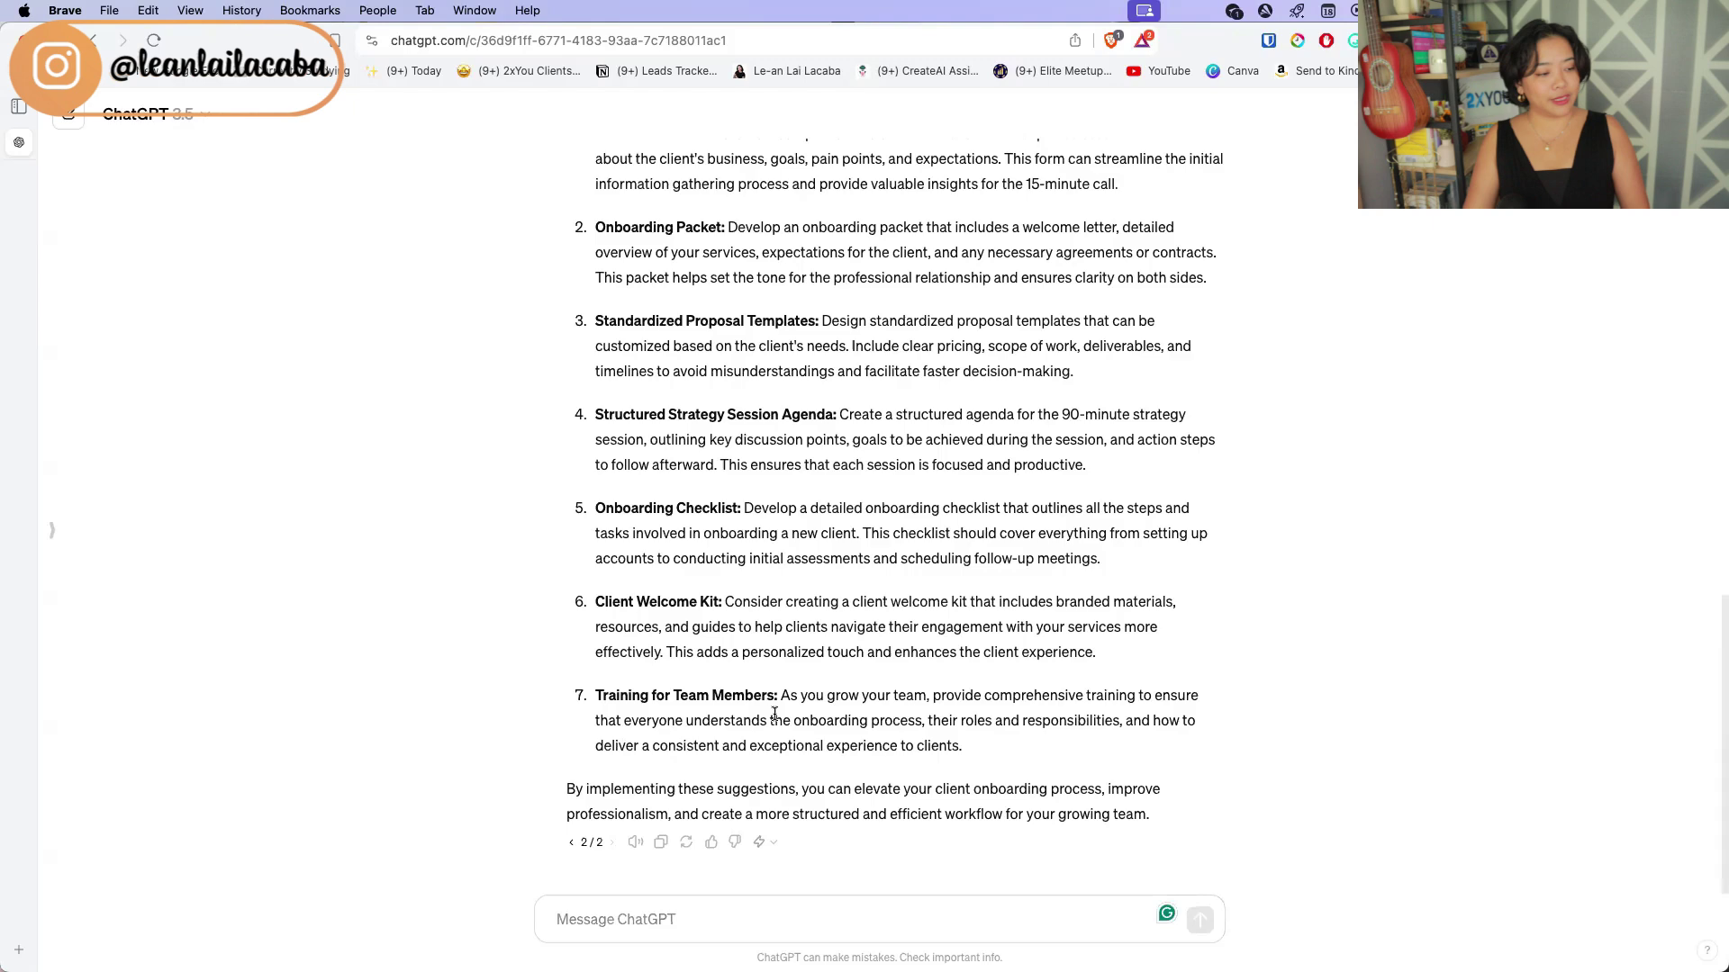
pyautogui.scroll(5, 775, 714)
pyautogui.scroll(-5, 771, 865)
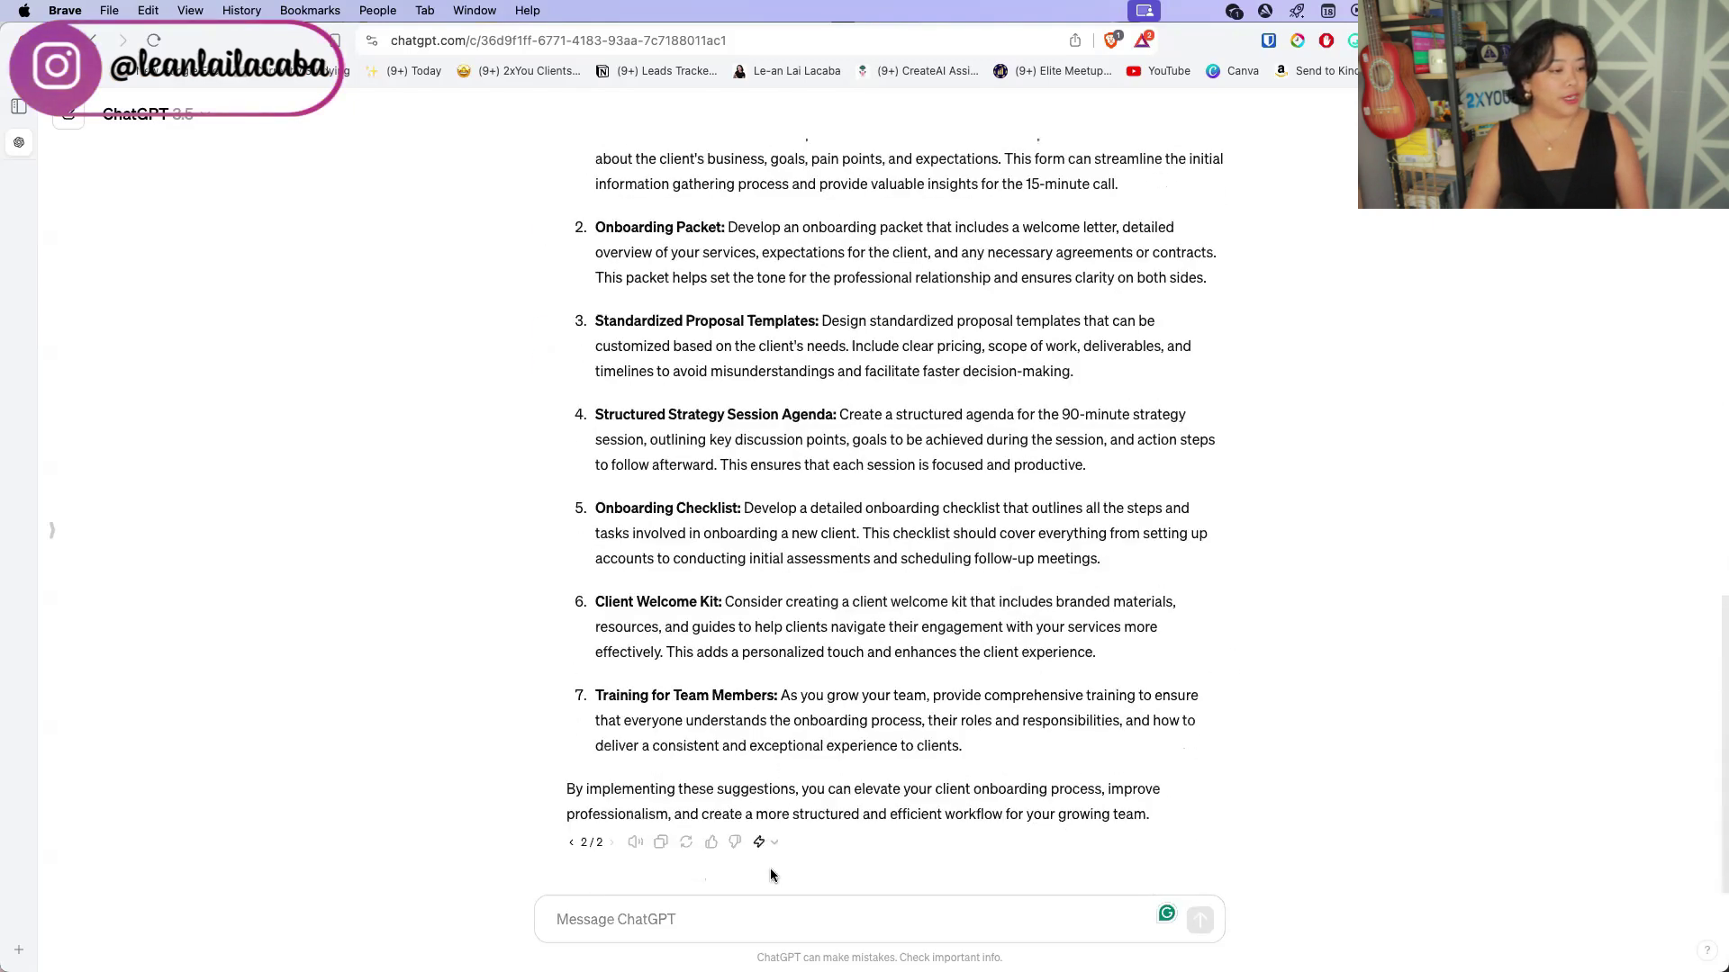
# - Request a project breakdown for a project manager and review the Client Onboarding Process Enhancement plan
pyautogui.click(774, 898)
pyautogui.write('Create')
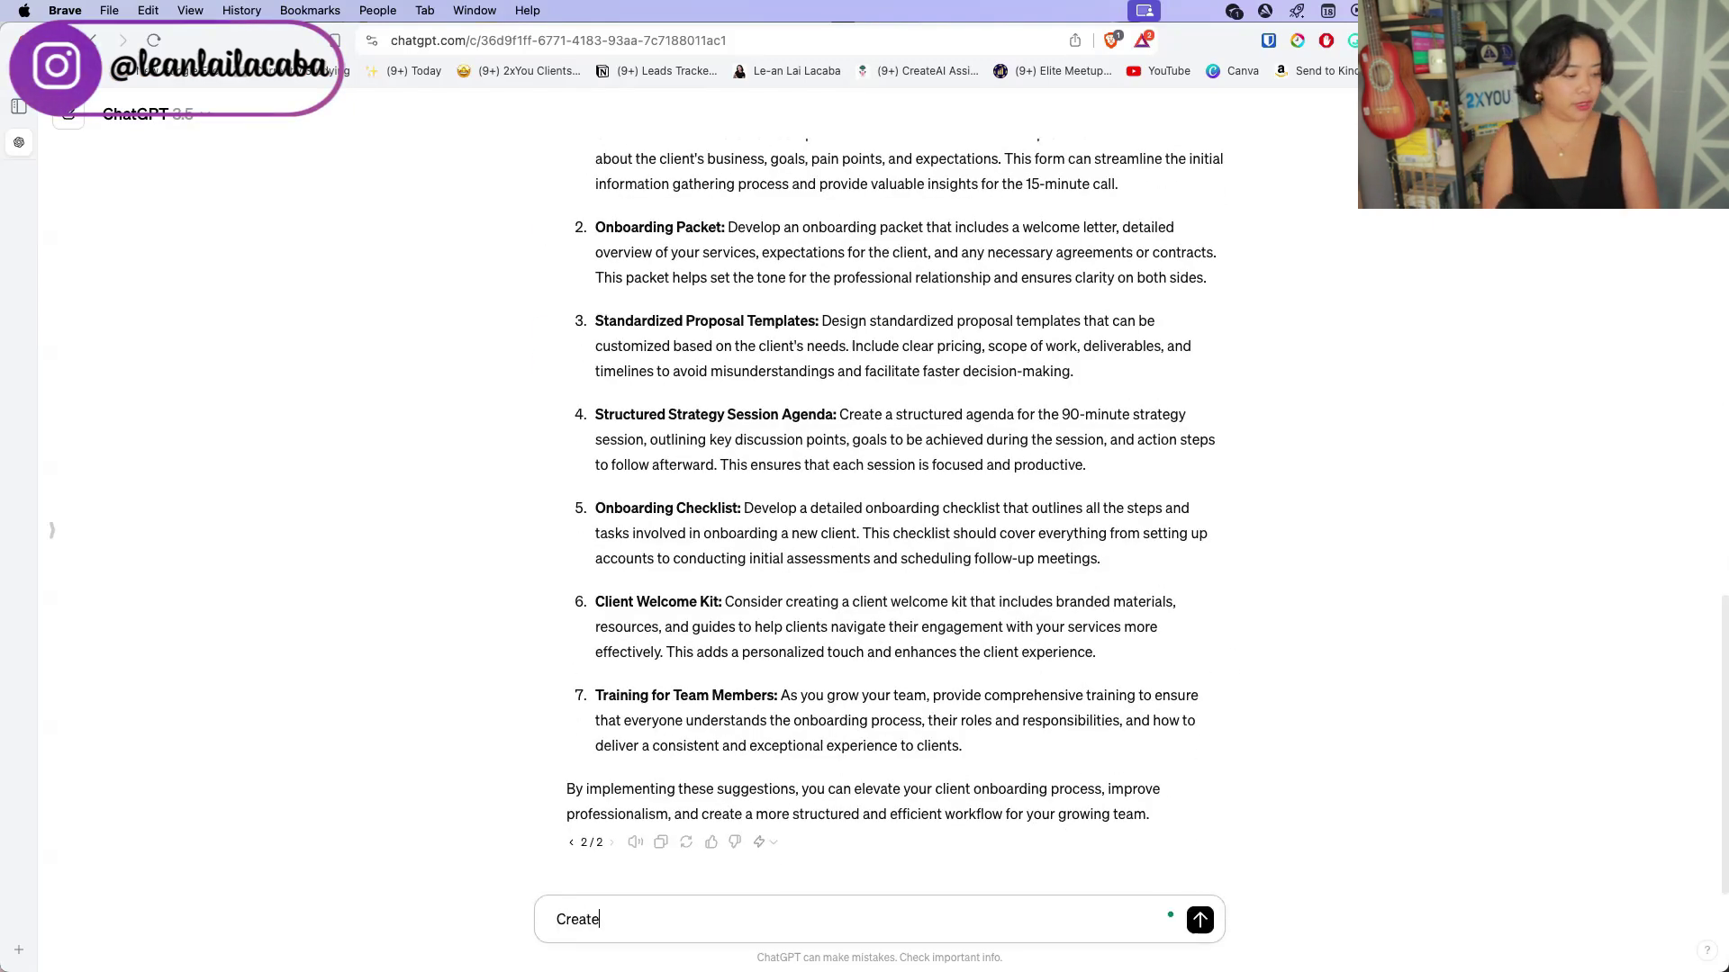
pyautogui.write(' a project')
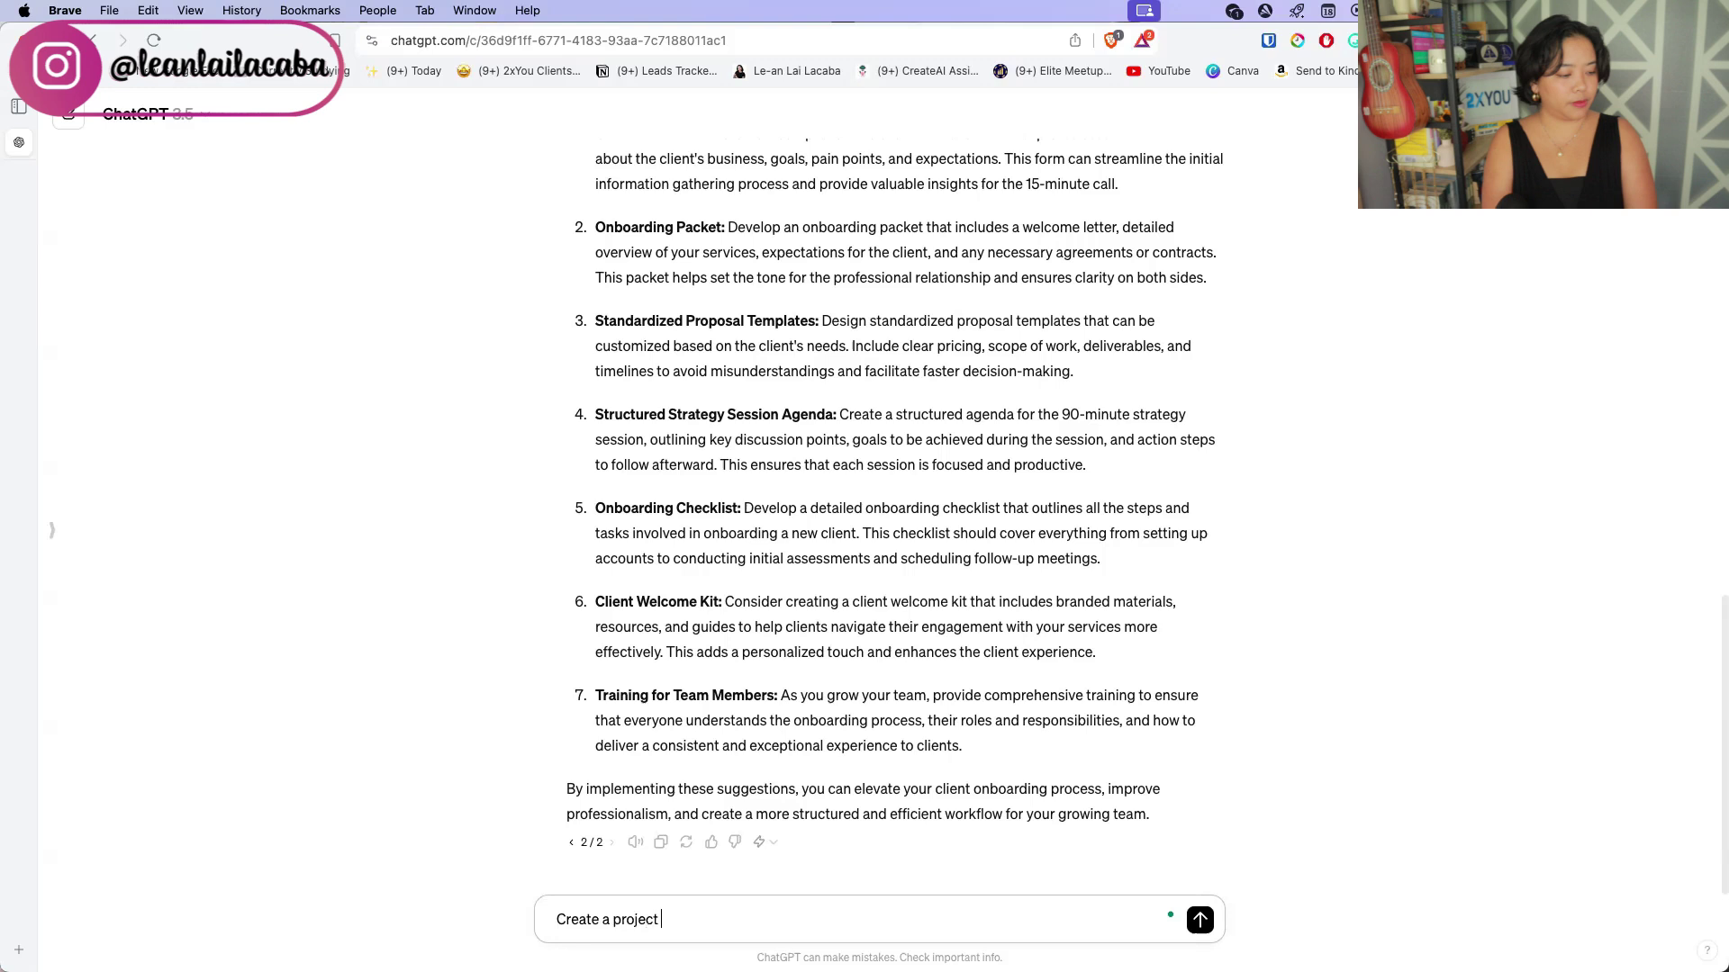
pyautogui.write(' breakdown that I can give to a')
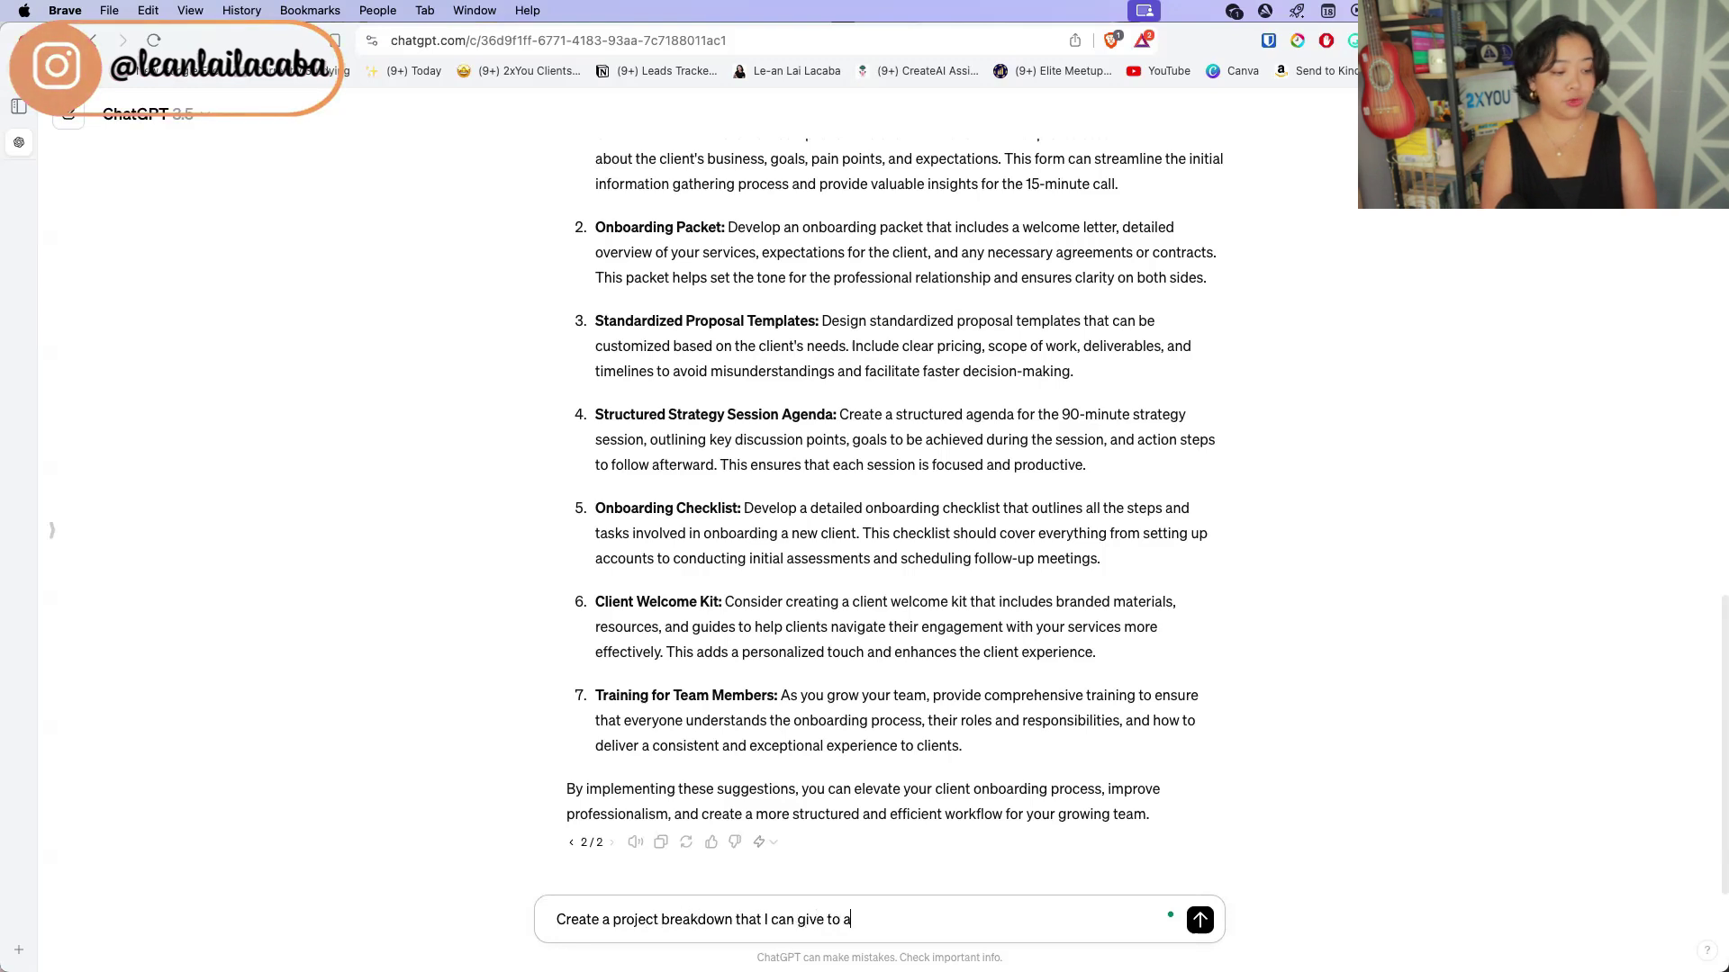
pyautogui.write(' project manager to start')
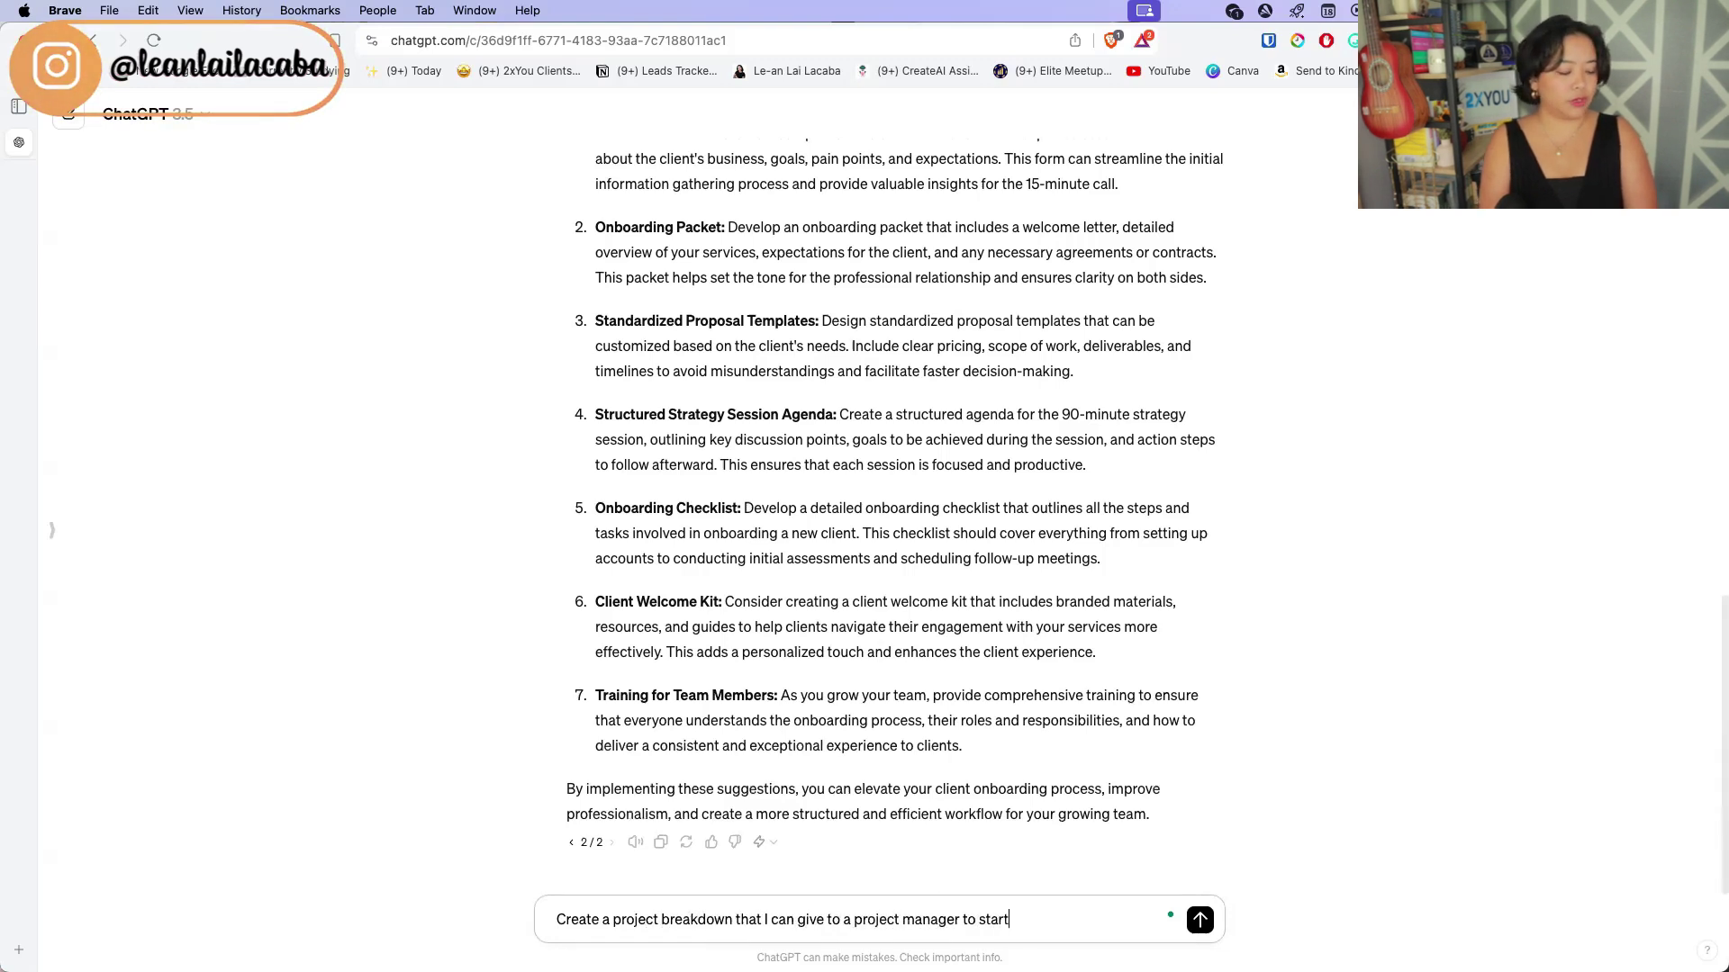
pyautogui.write(' the task brea')
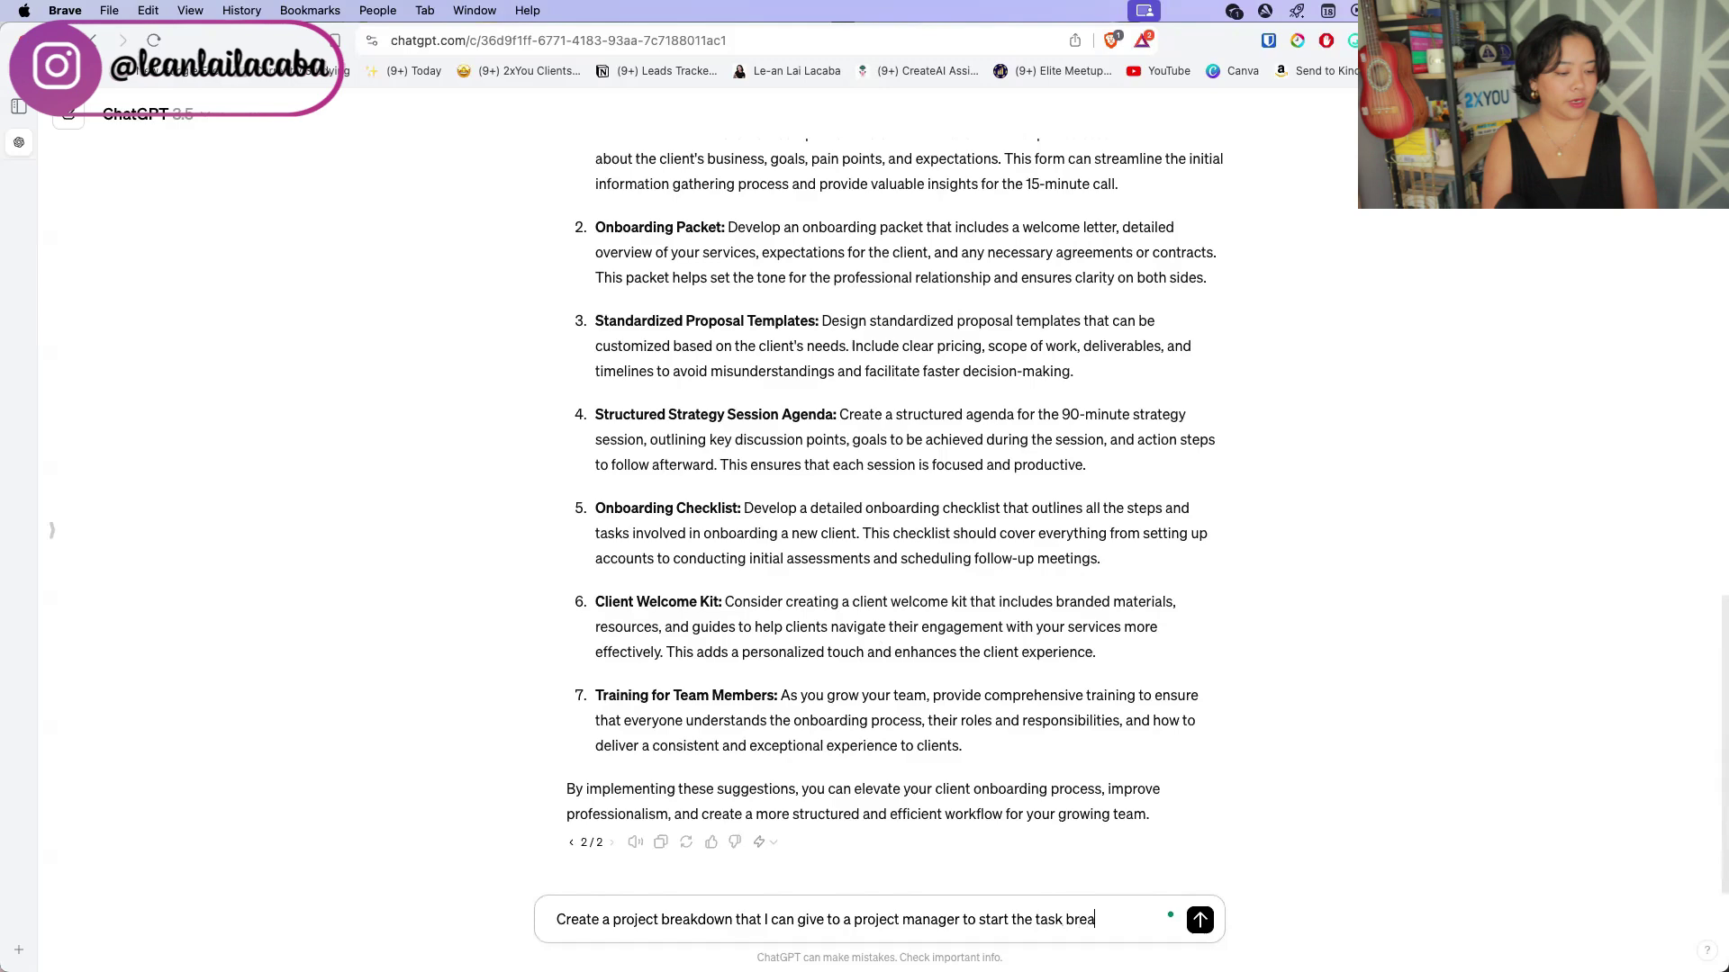
pyautogui.write('kdown process')
pyautogui.press('Return')
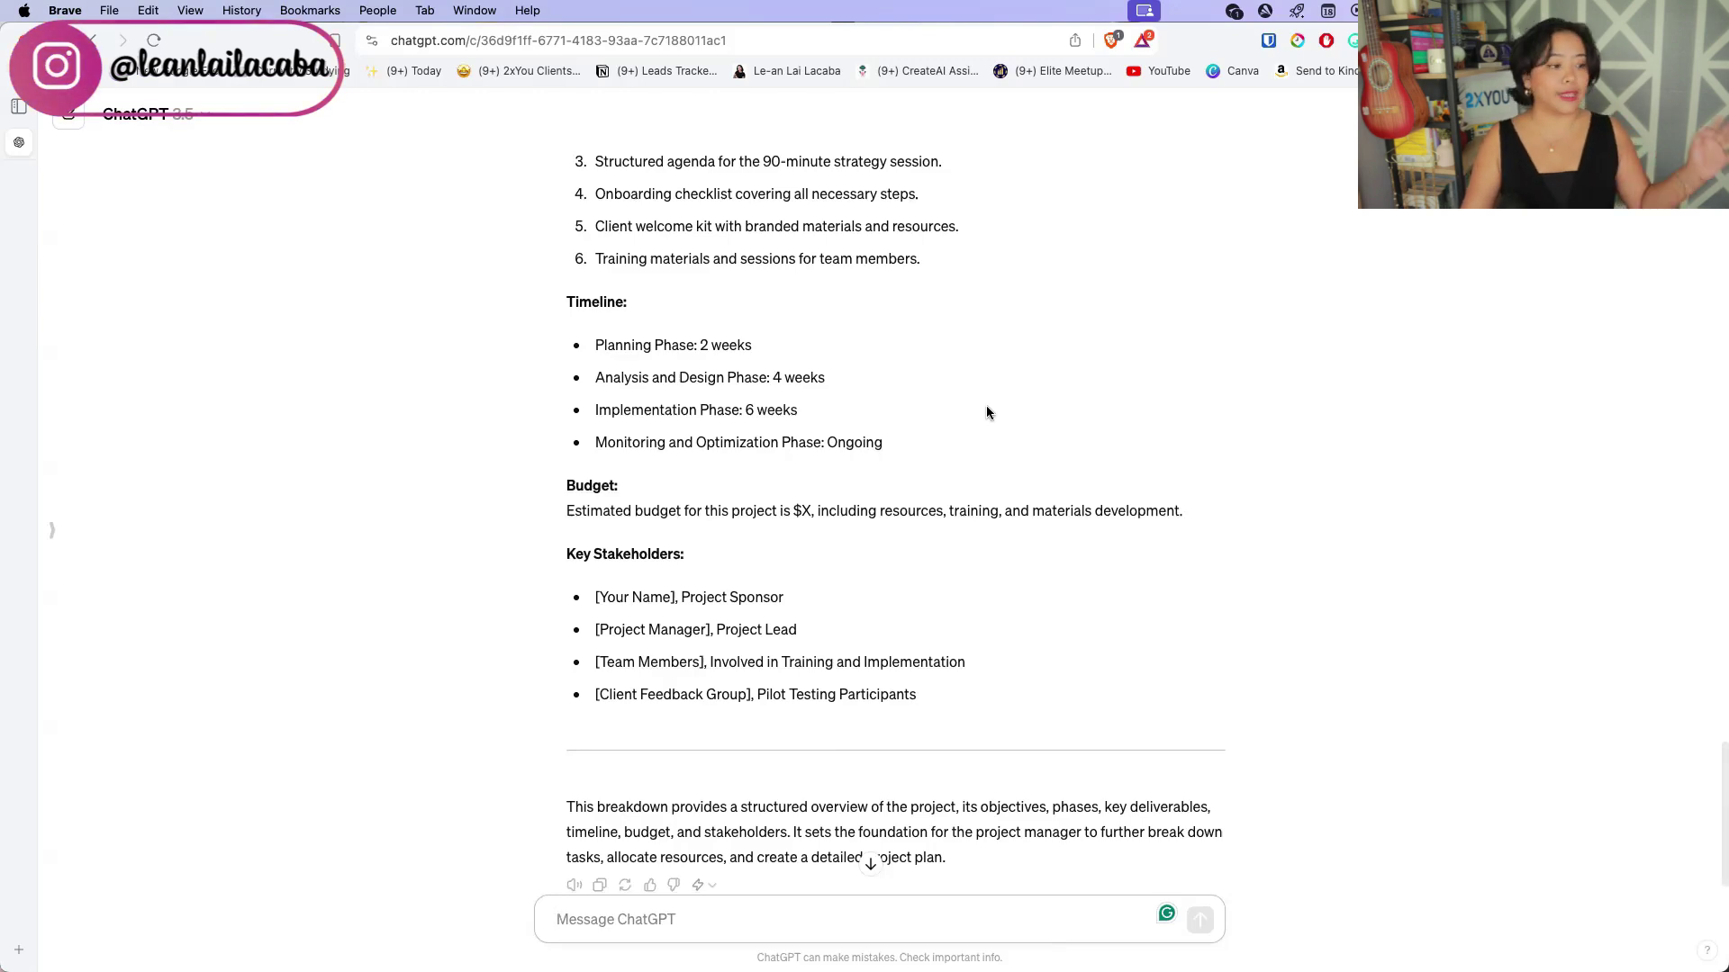
pyautogui.scroll(6, 973, 577)
pyautogui.scroll(12, 981, 547)
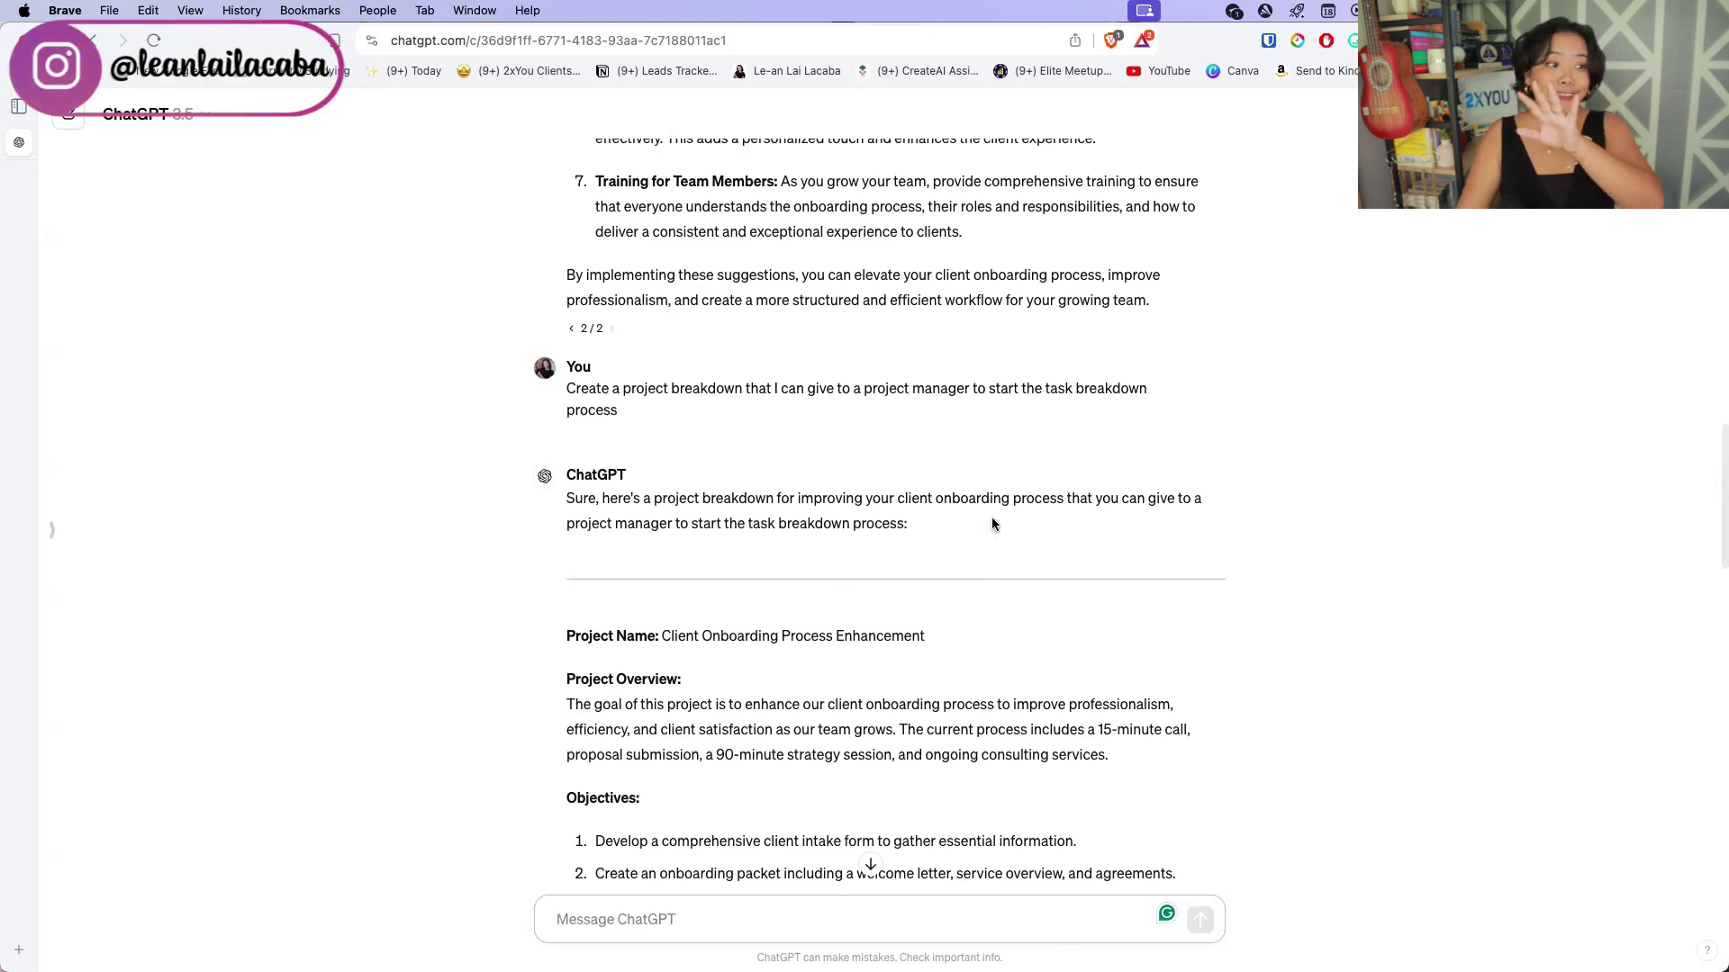
# - Select the original Scrum project-manager prompt at the top of the chat to copy it
pyautogui.scroll(5, 992, 521)
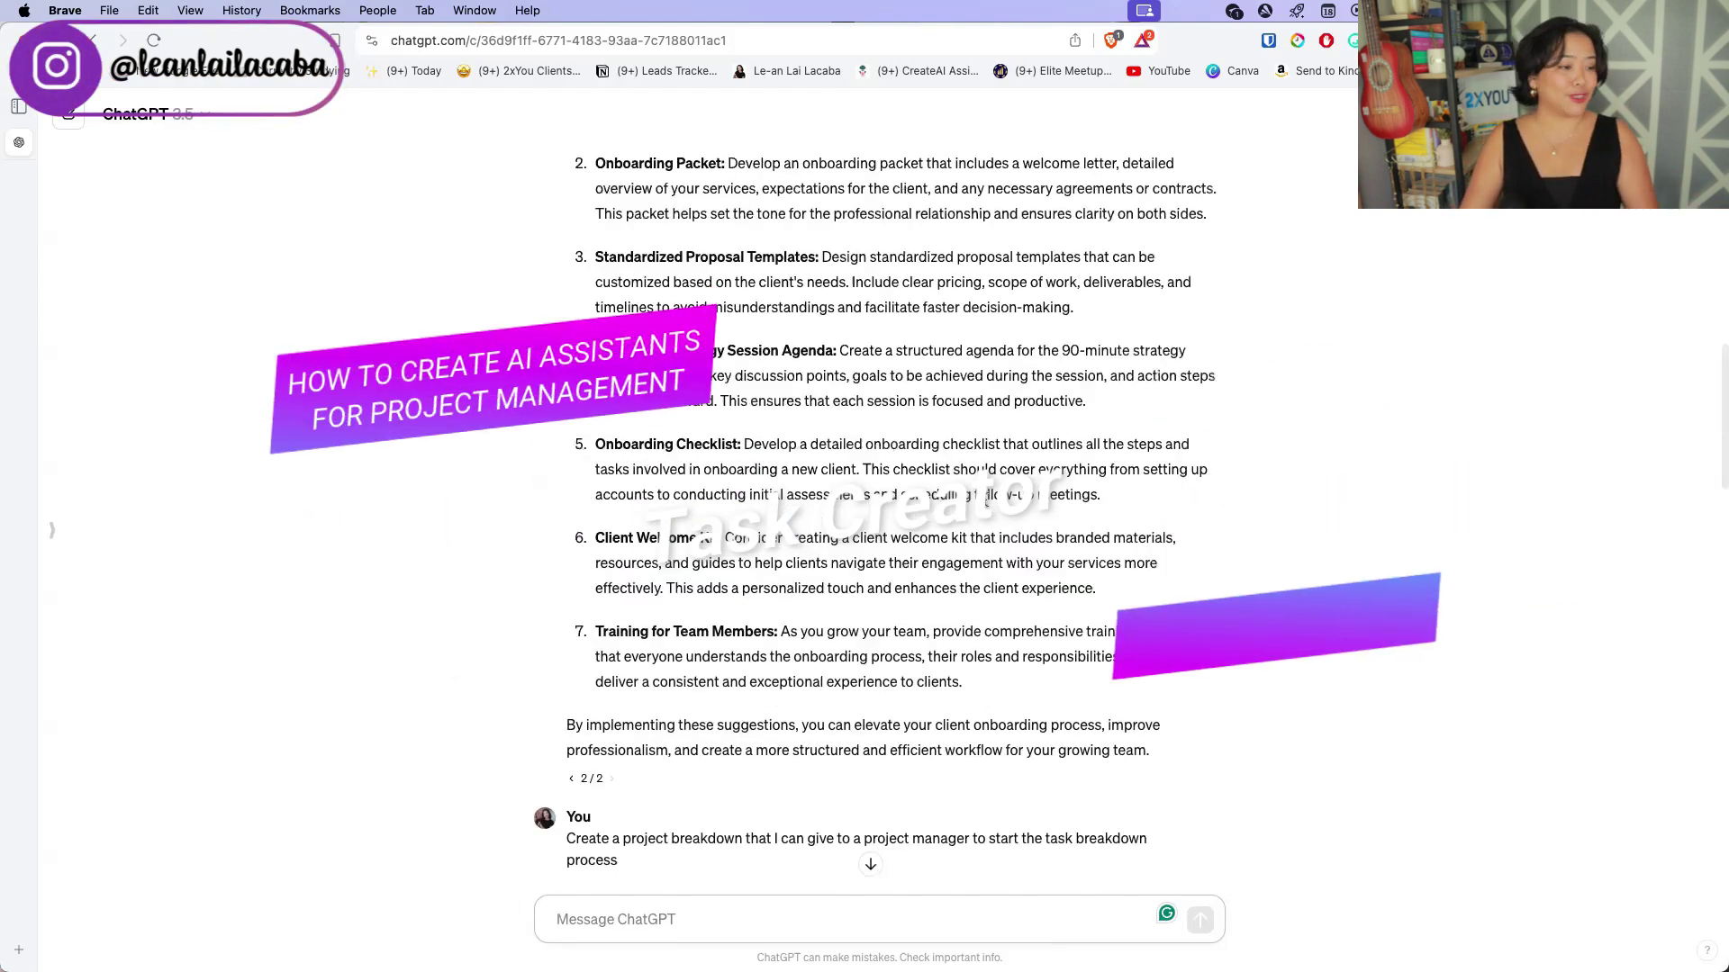
pyautogui.scroll(15, 991, 515)
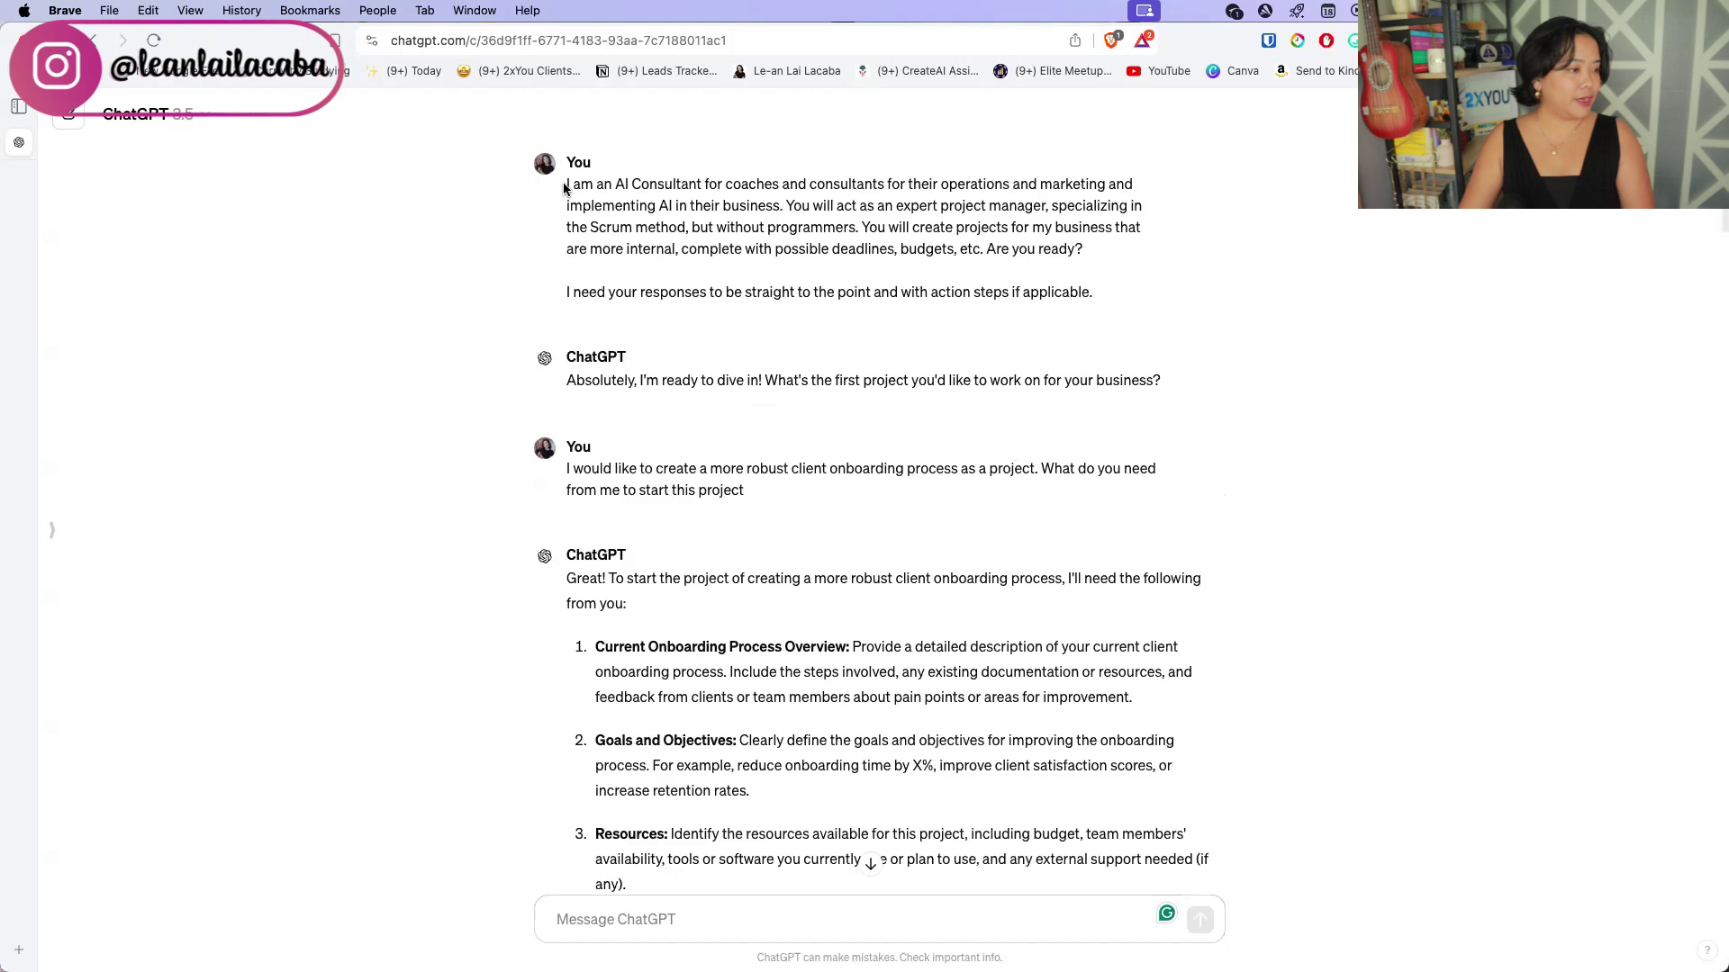
pyautogui.moveTo(564, 186); pyautogui.dragTo(1122, 299)
pyautogui.press('super+c')
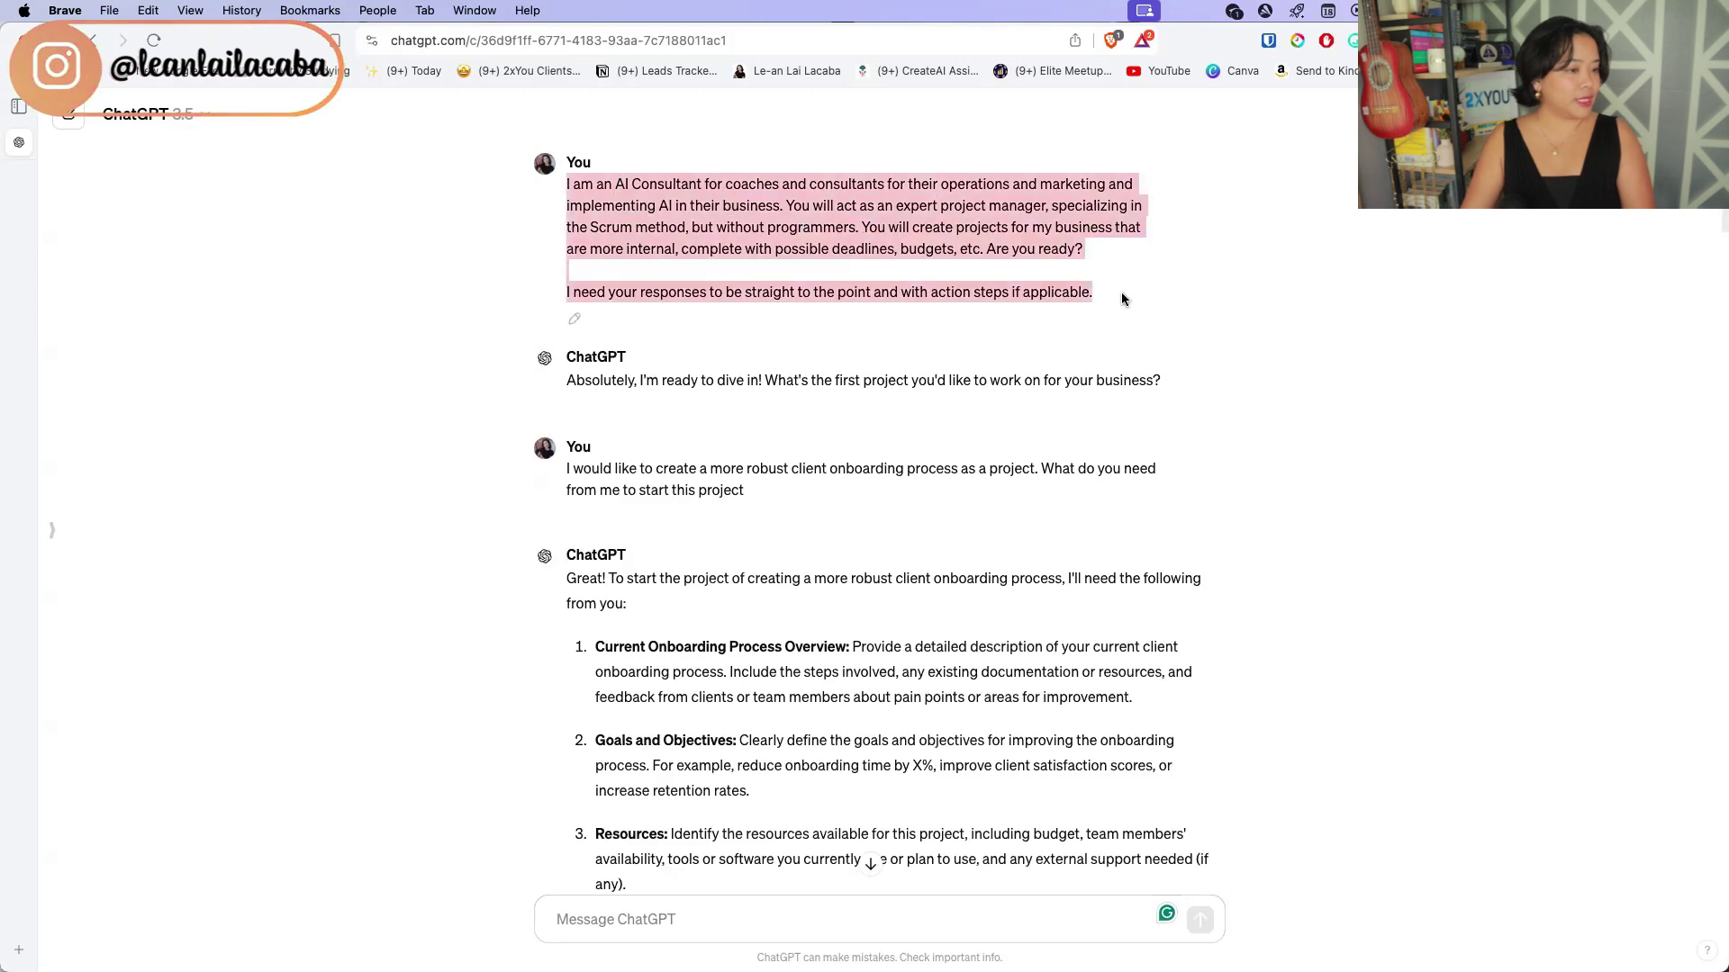
# - In a new chat, paste the prompt, rewrite it to break briefs into tasks and team members, and send
pyautogui.click(81, 119)
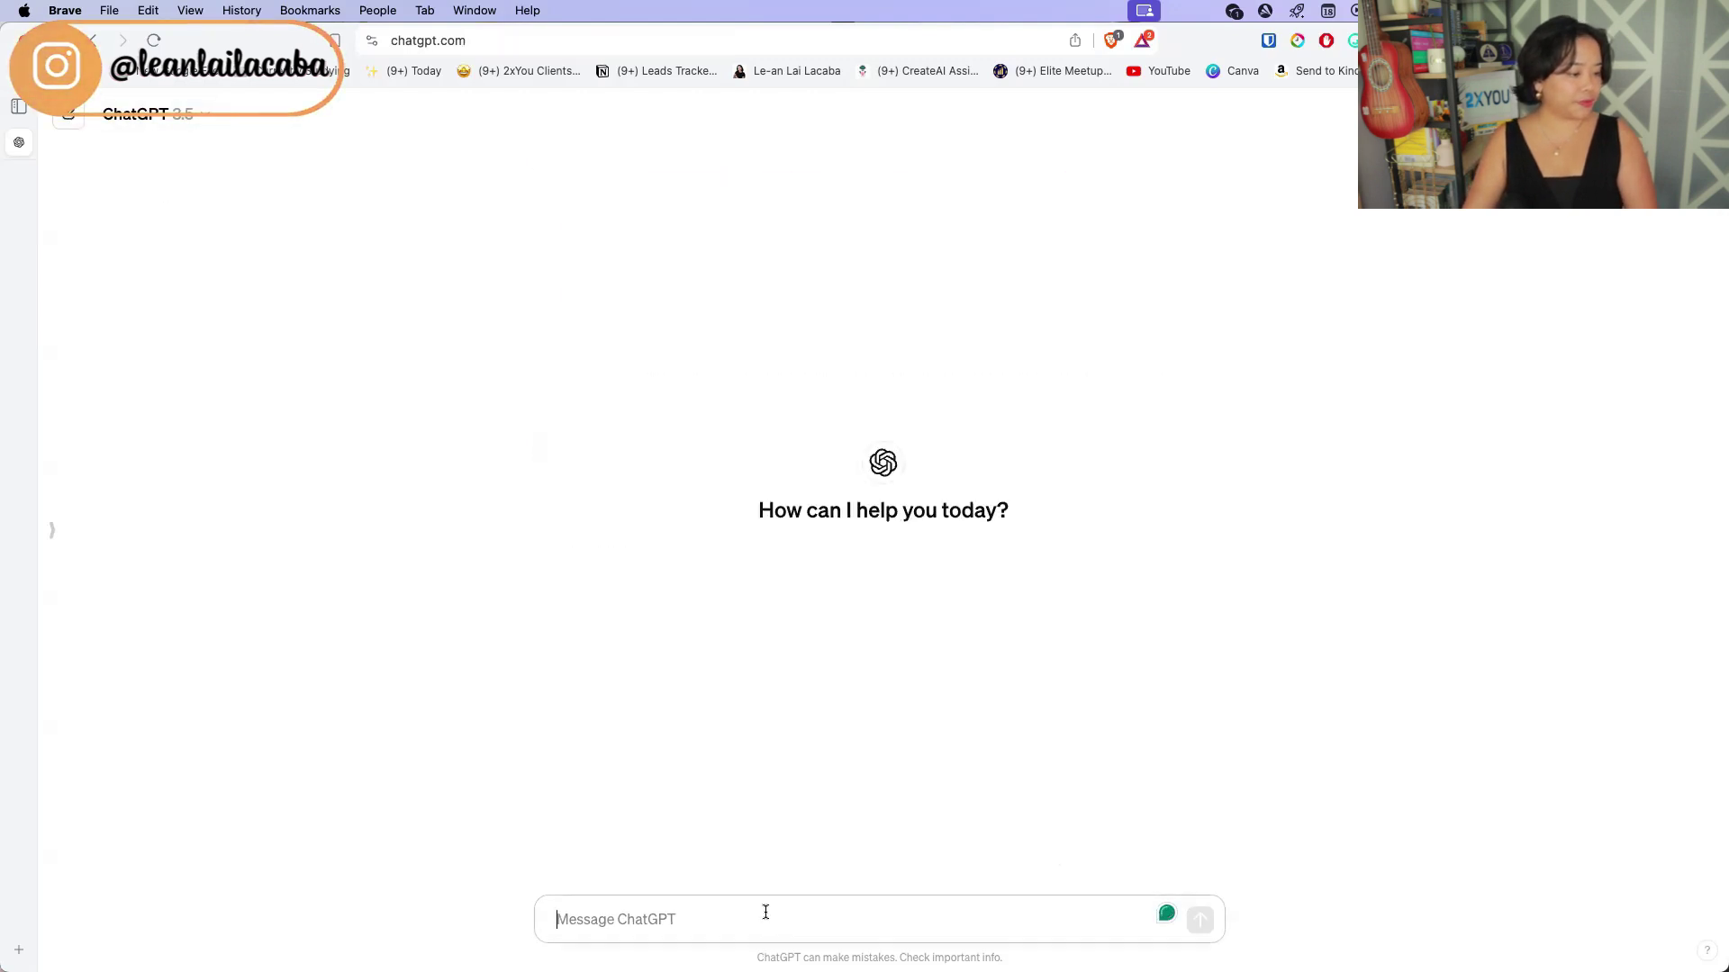
pyautogui.press('super+v')
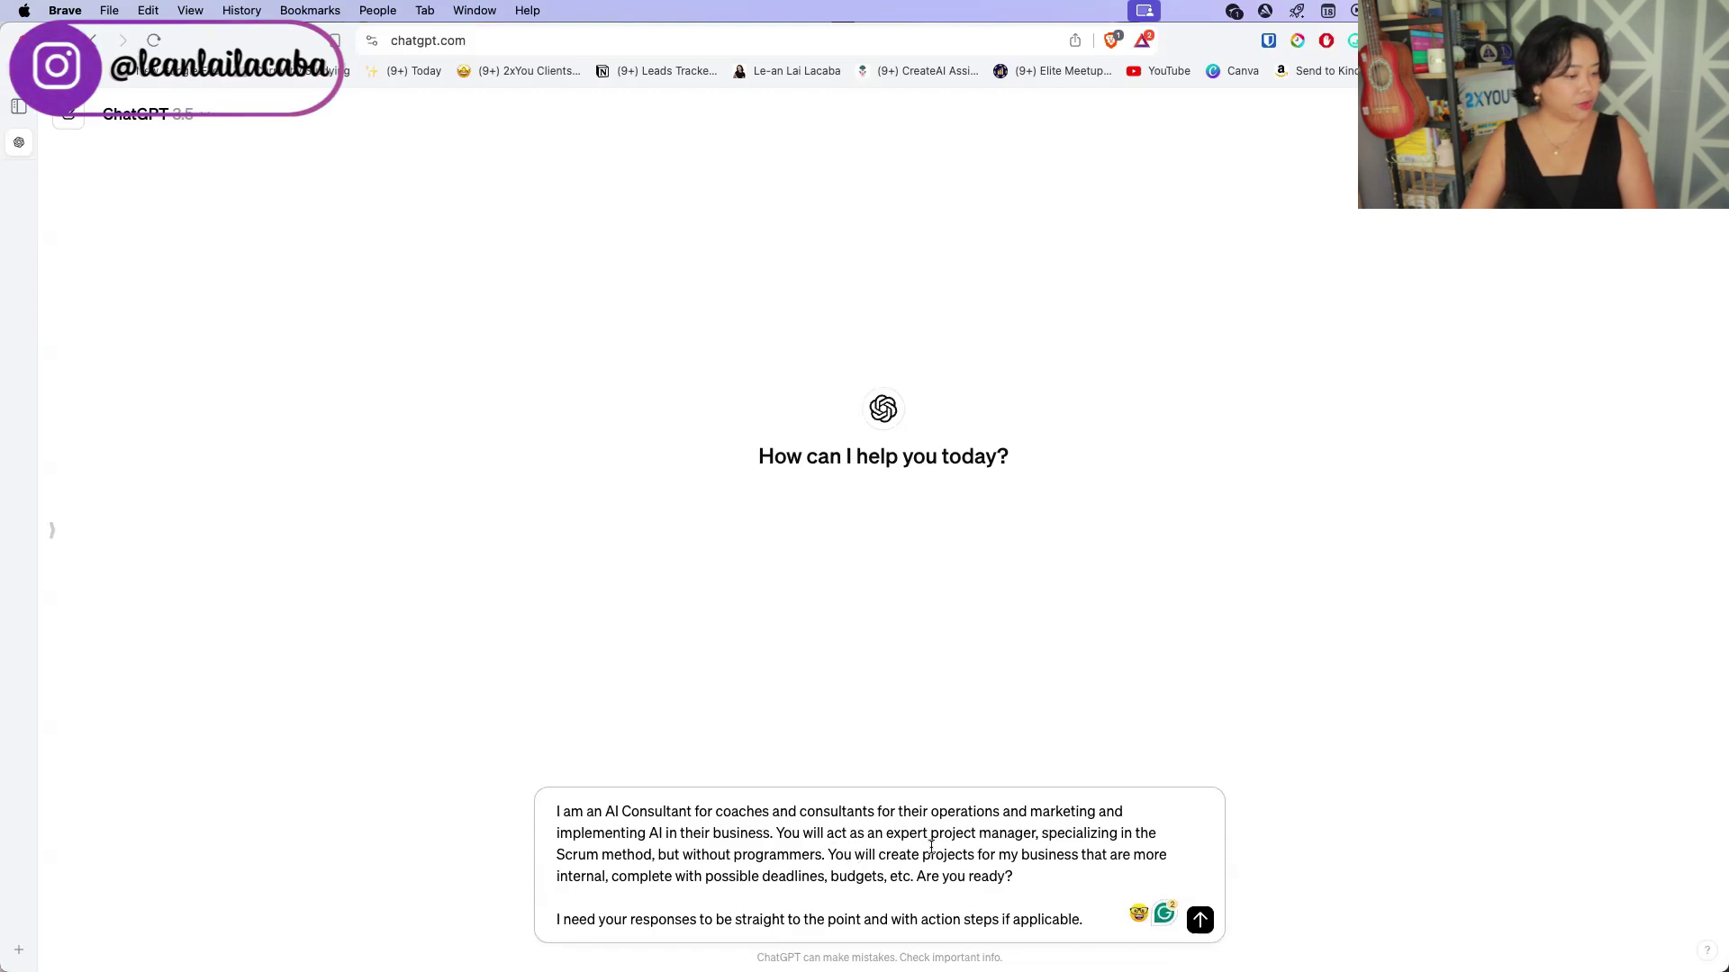
pyautogui.moveTo(861, 855); pyautogui.dragTo(908, 882)
pyautogui.write('breakdown a')
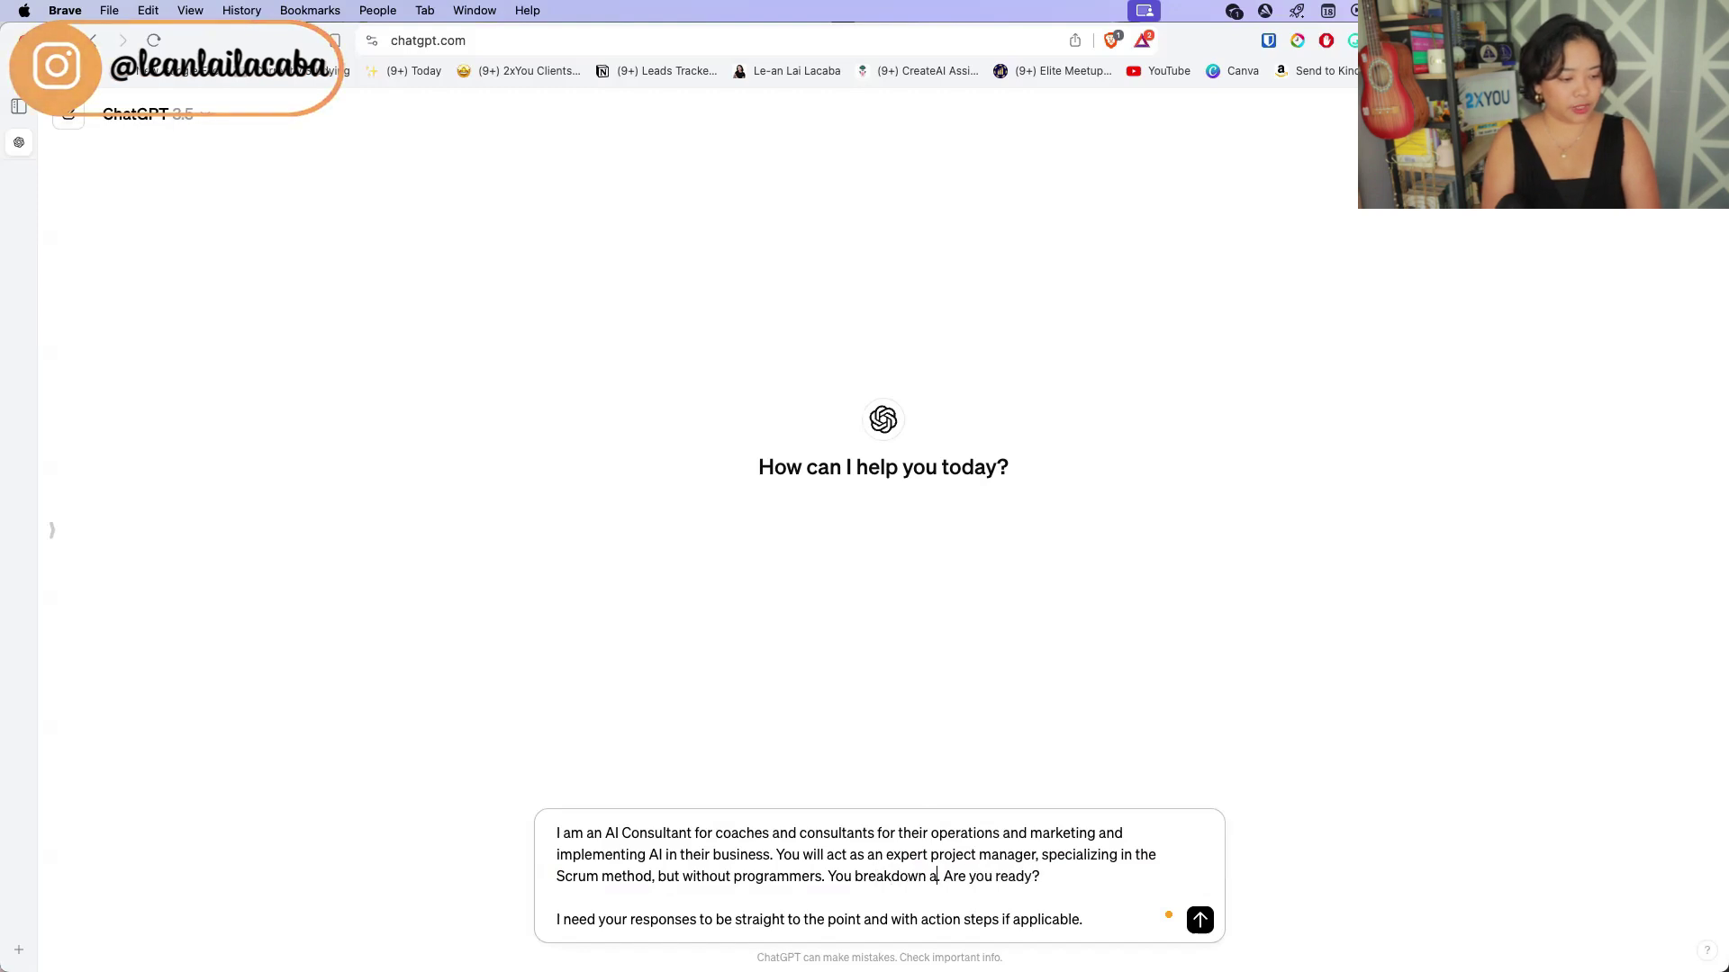
pyautogui.write(' project brief I give')
pyautogui.write(' to you into t')
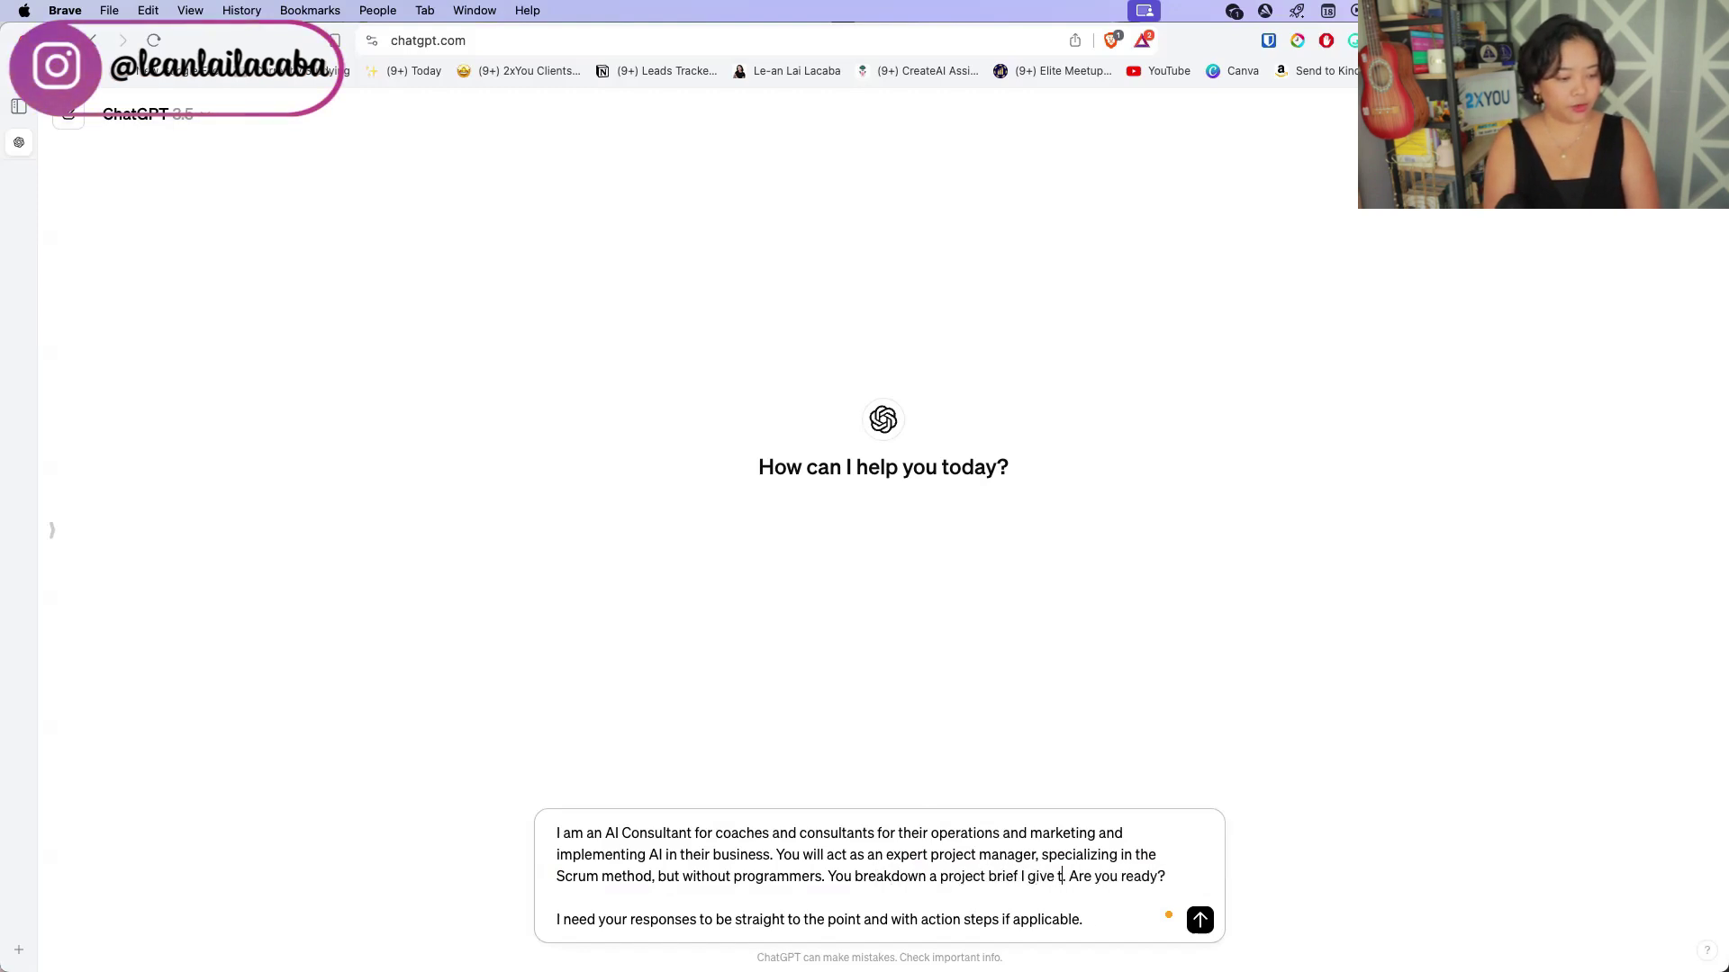
pyautogui.write('asks.')
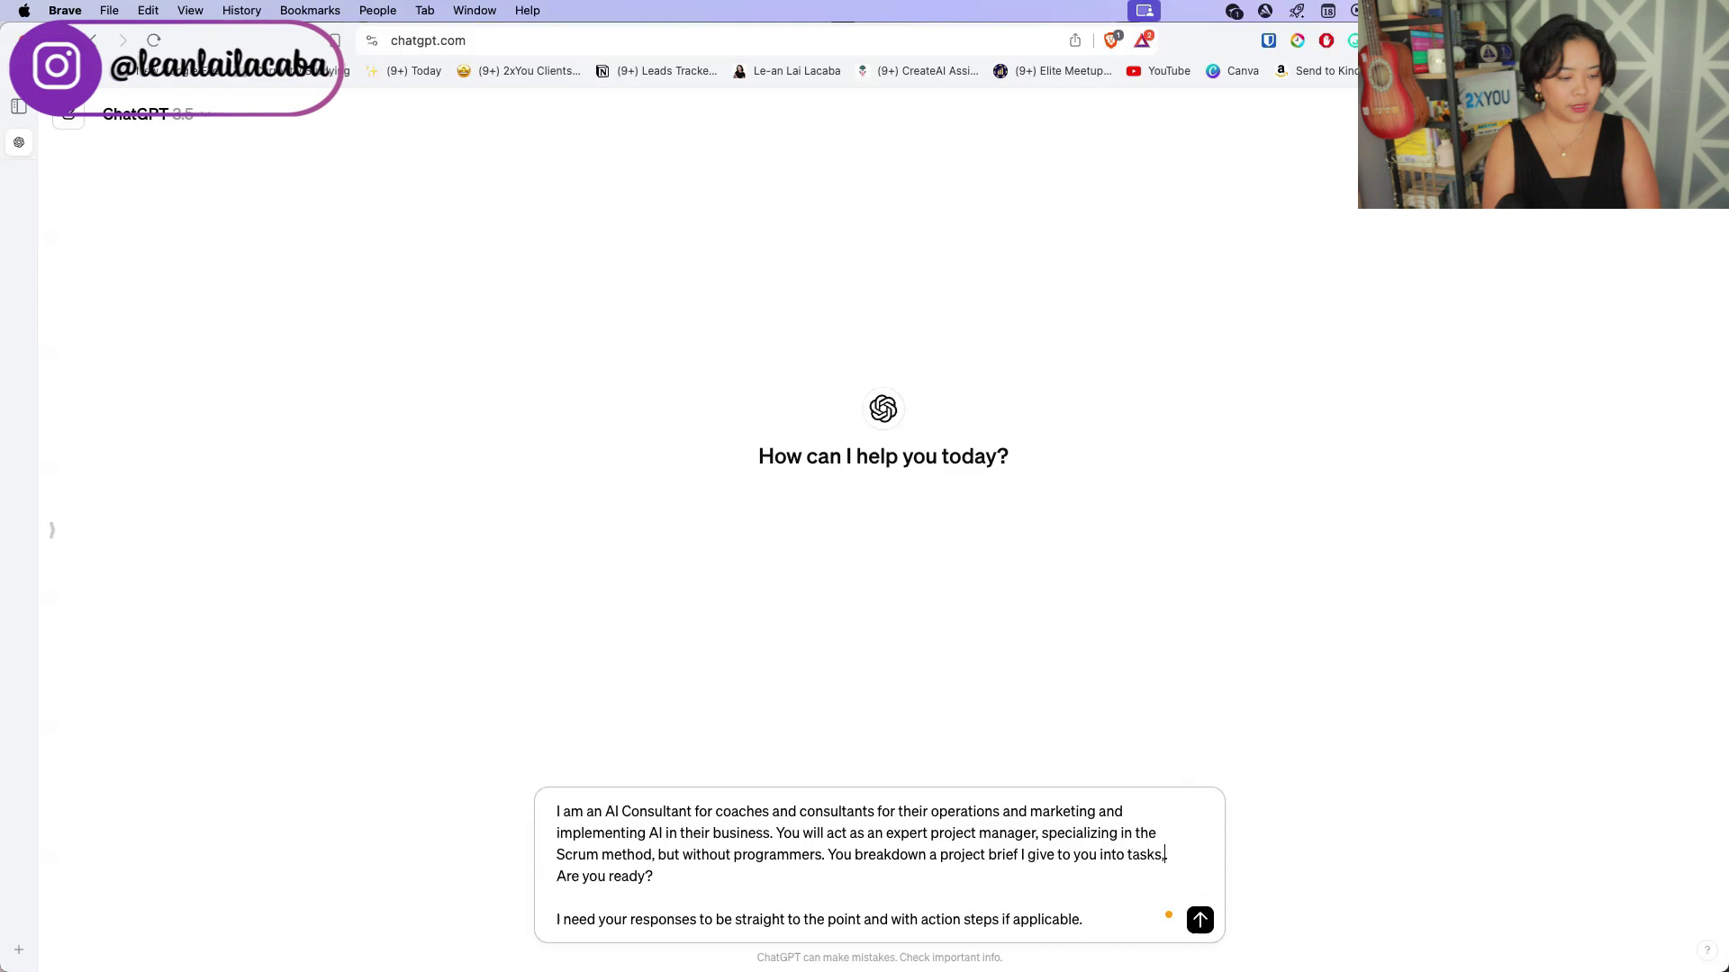
pyautogui.write(' team members needed')
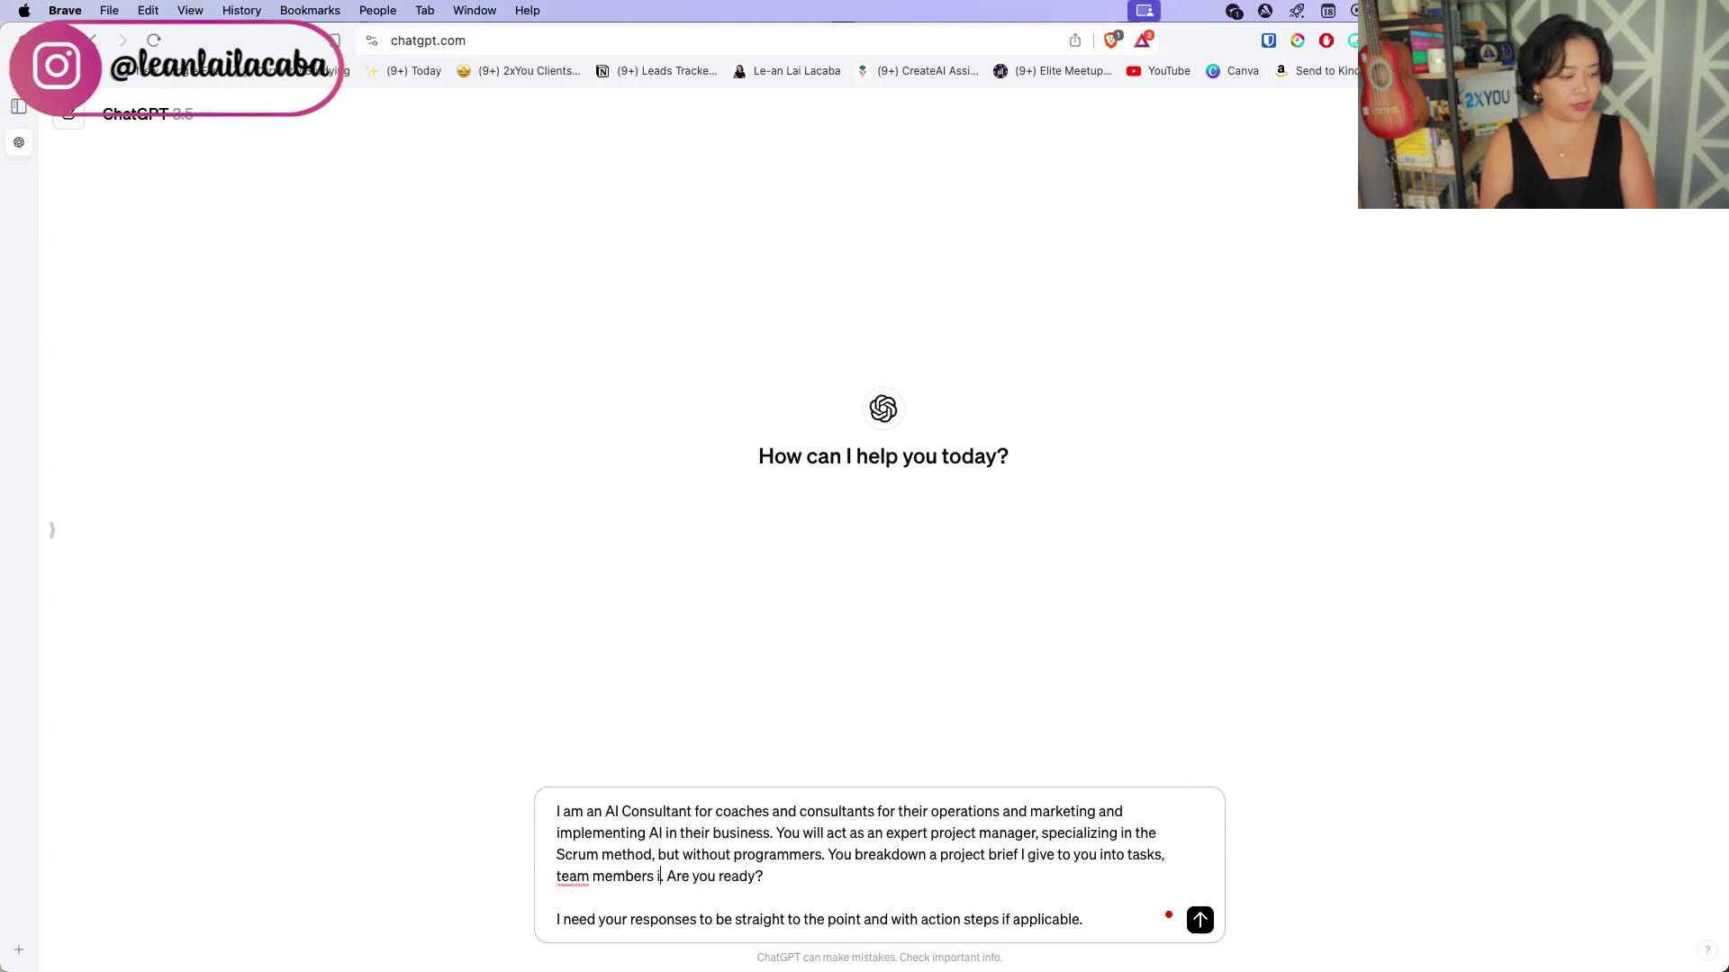
pyautogui.write(" and who's in")
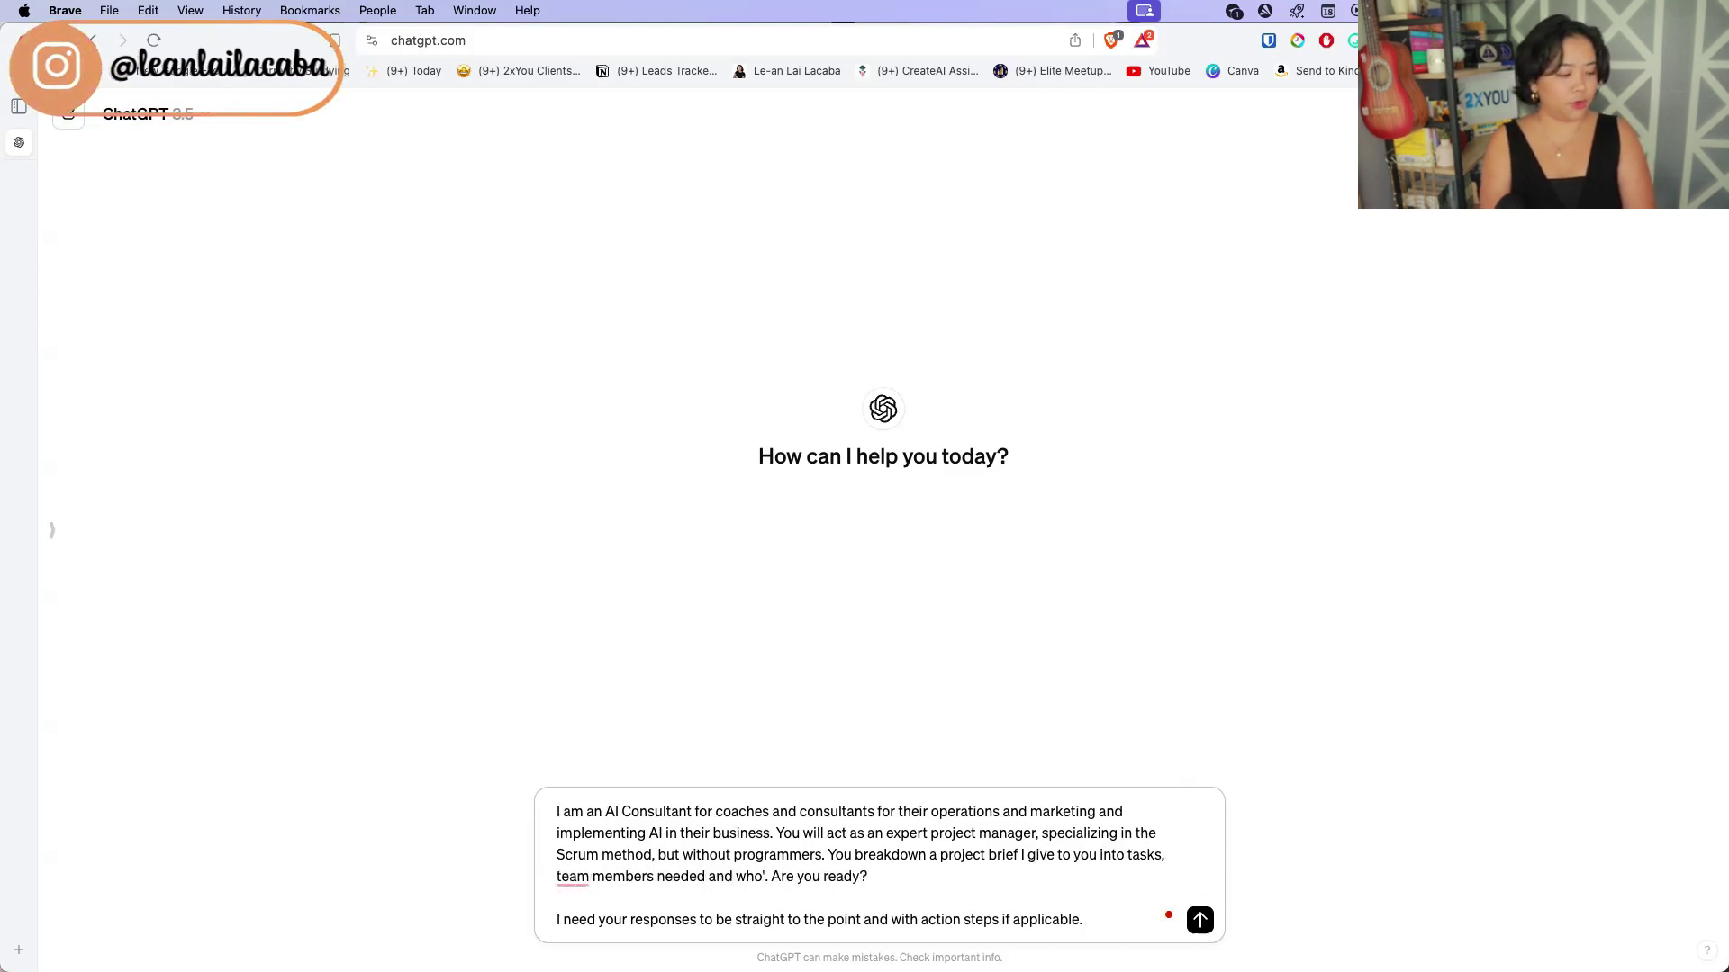
pyautogui.write(' charge of those tasks, timeline')
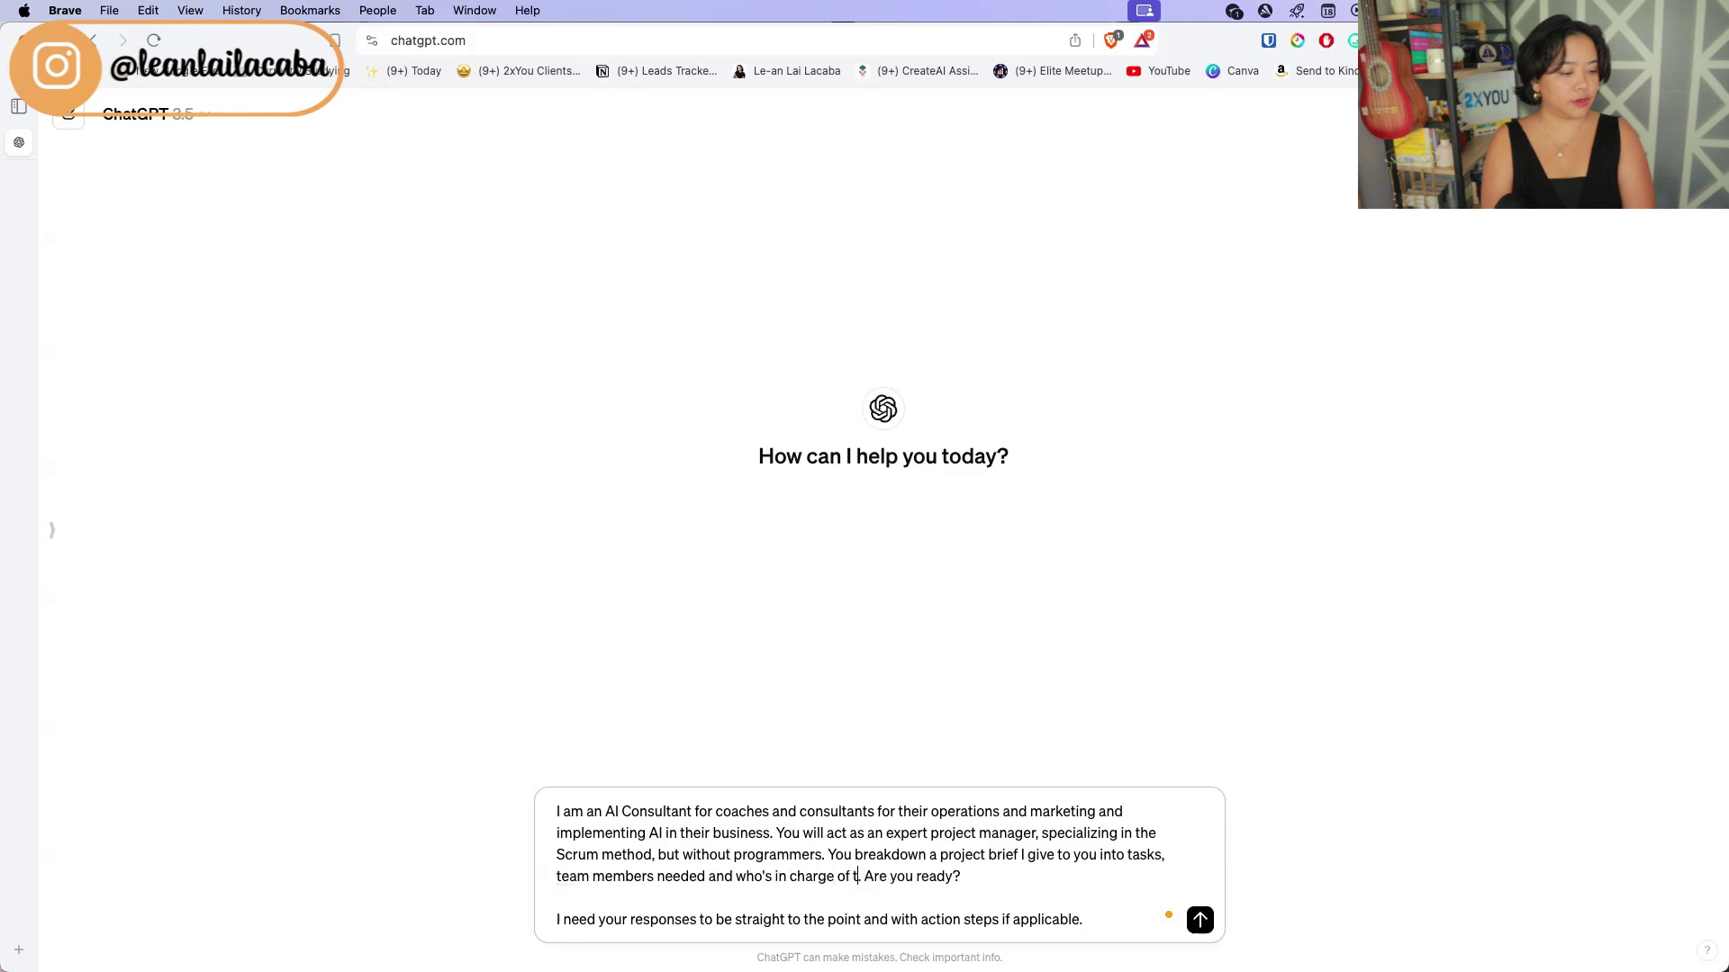
pyautogui.write(', and ')
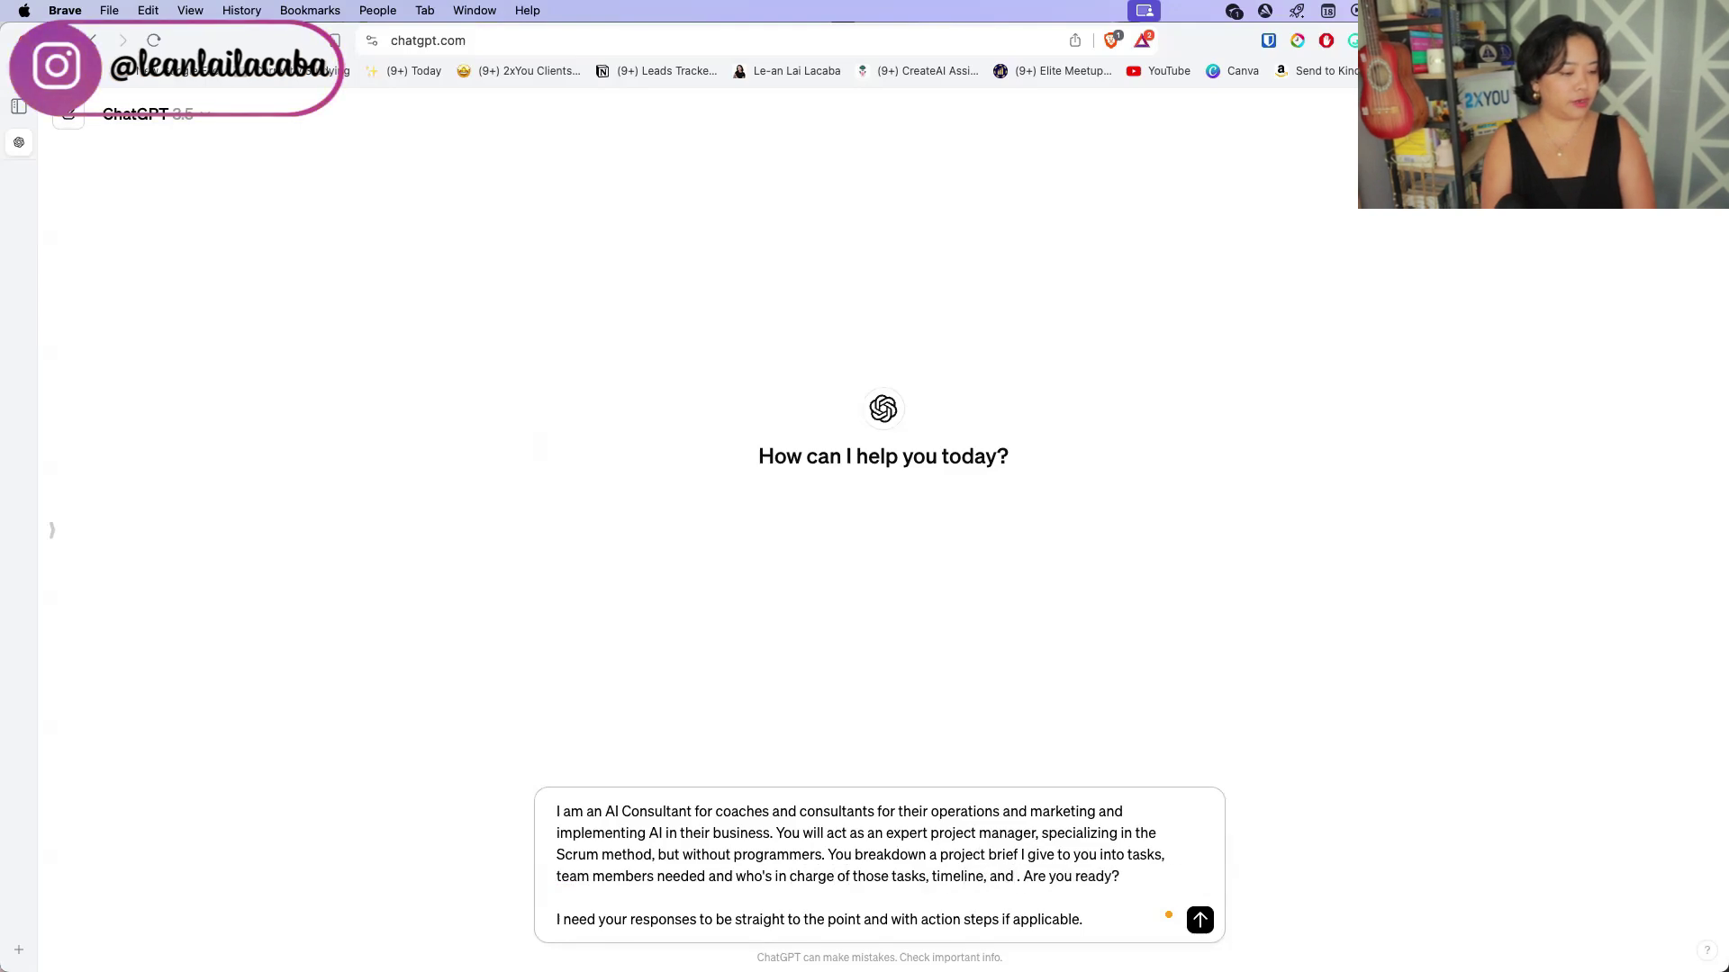
pyautogui.write('a brief I can')
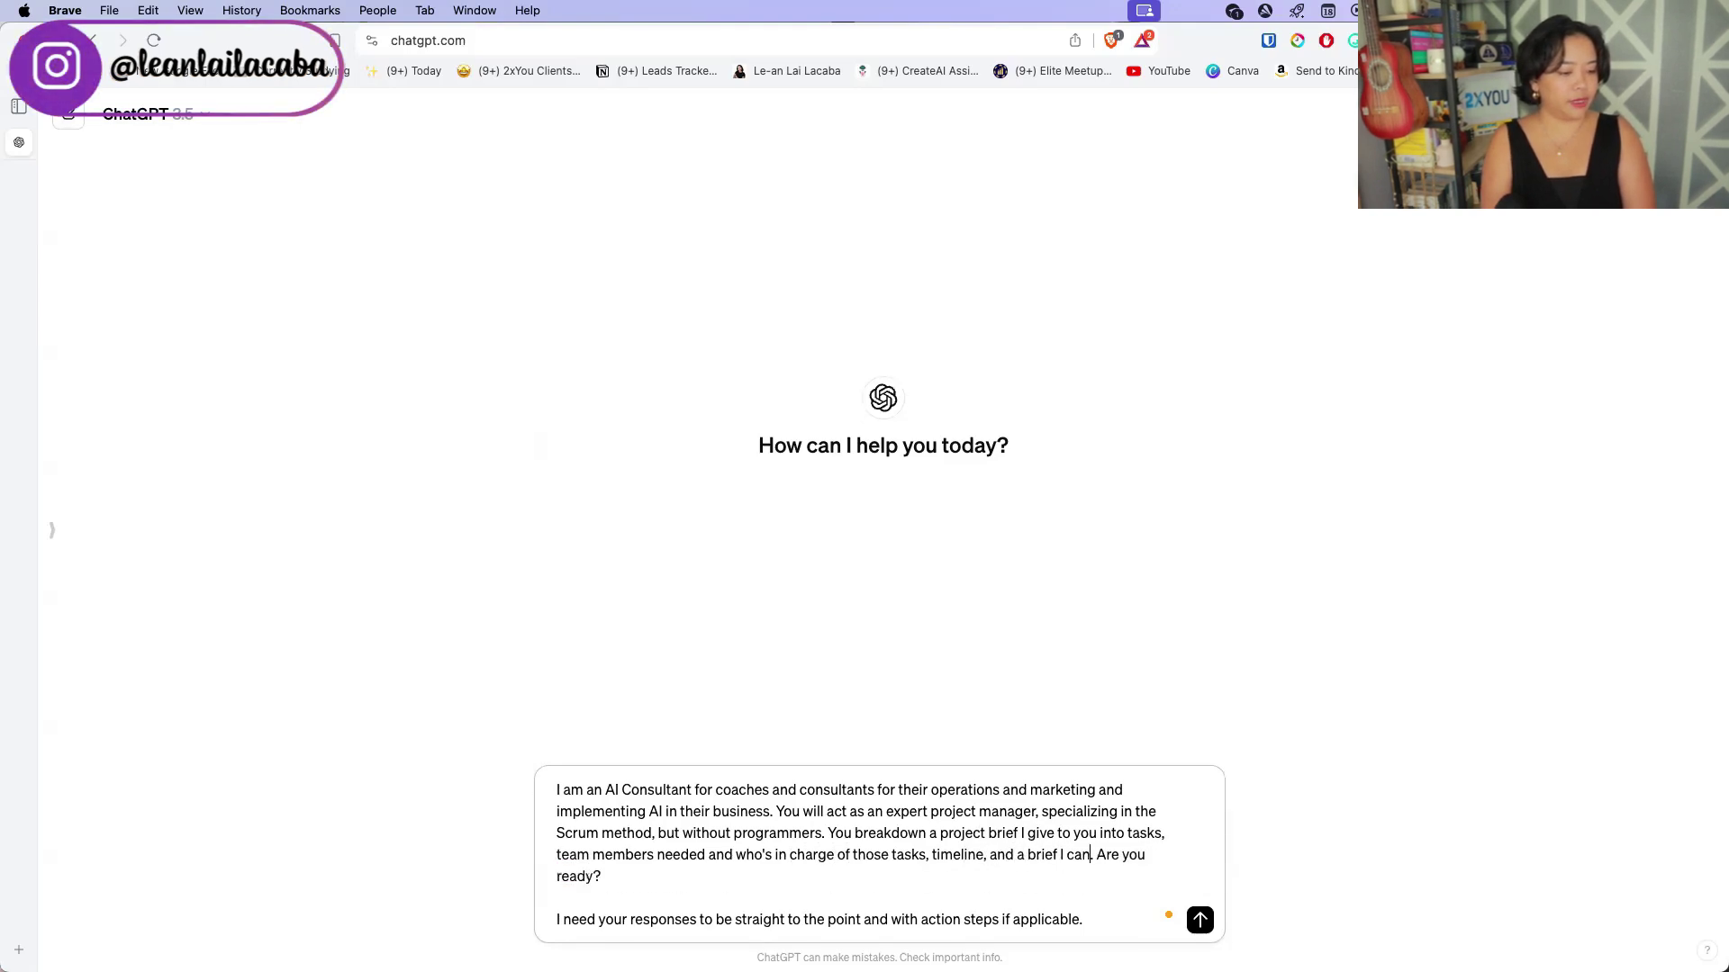
pyautogui.write(' give to team mem')
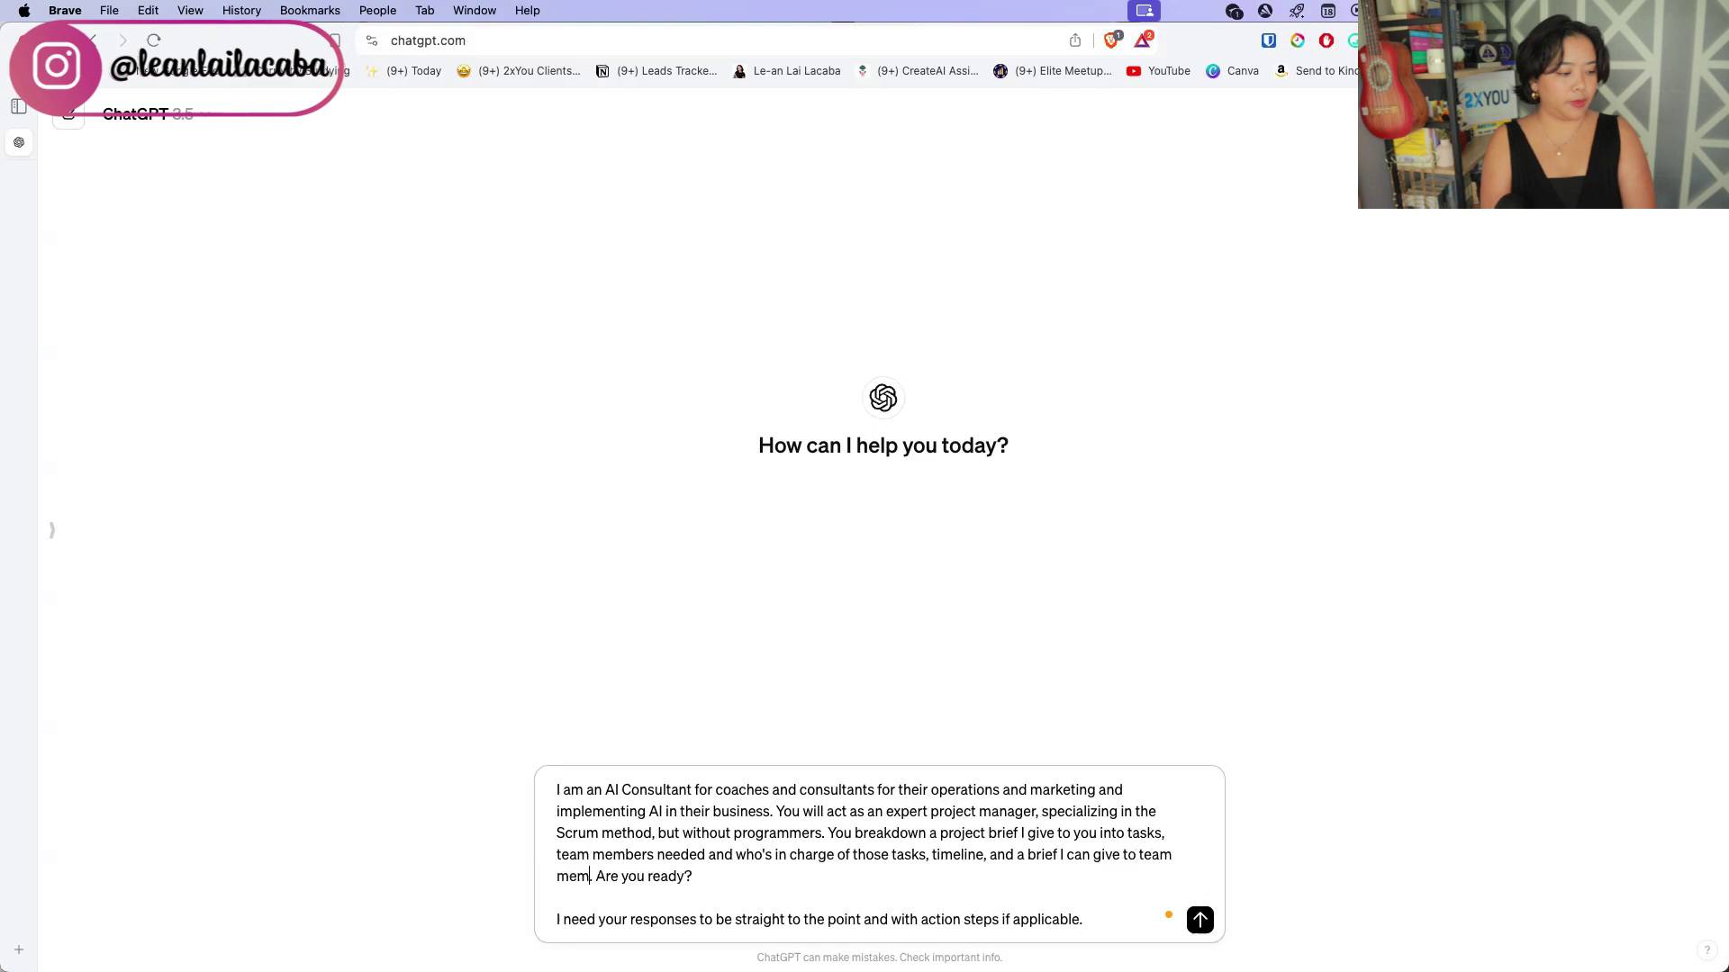
pyautogui.write('bers invol')
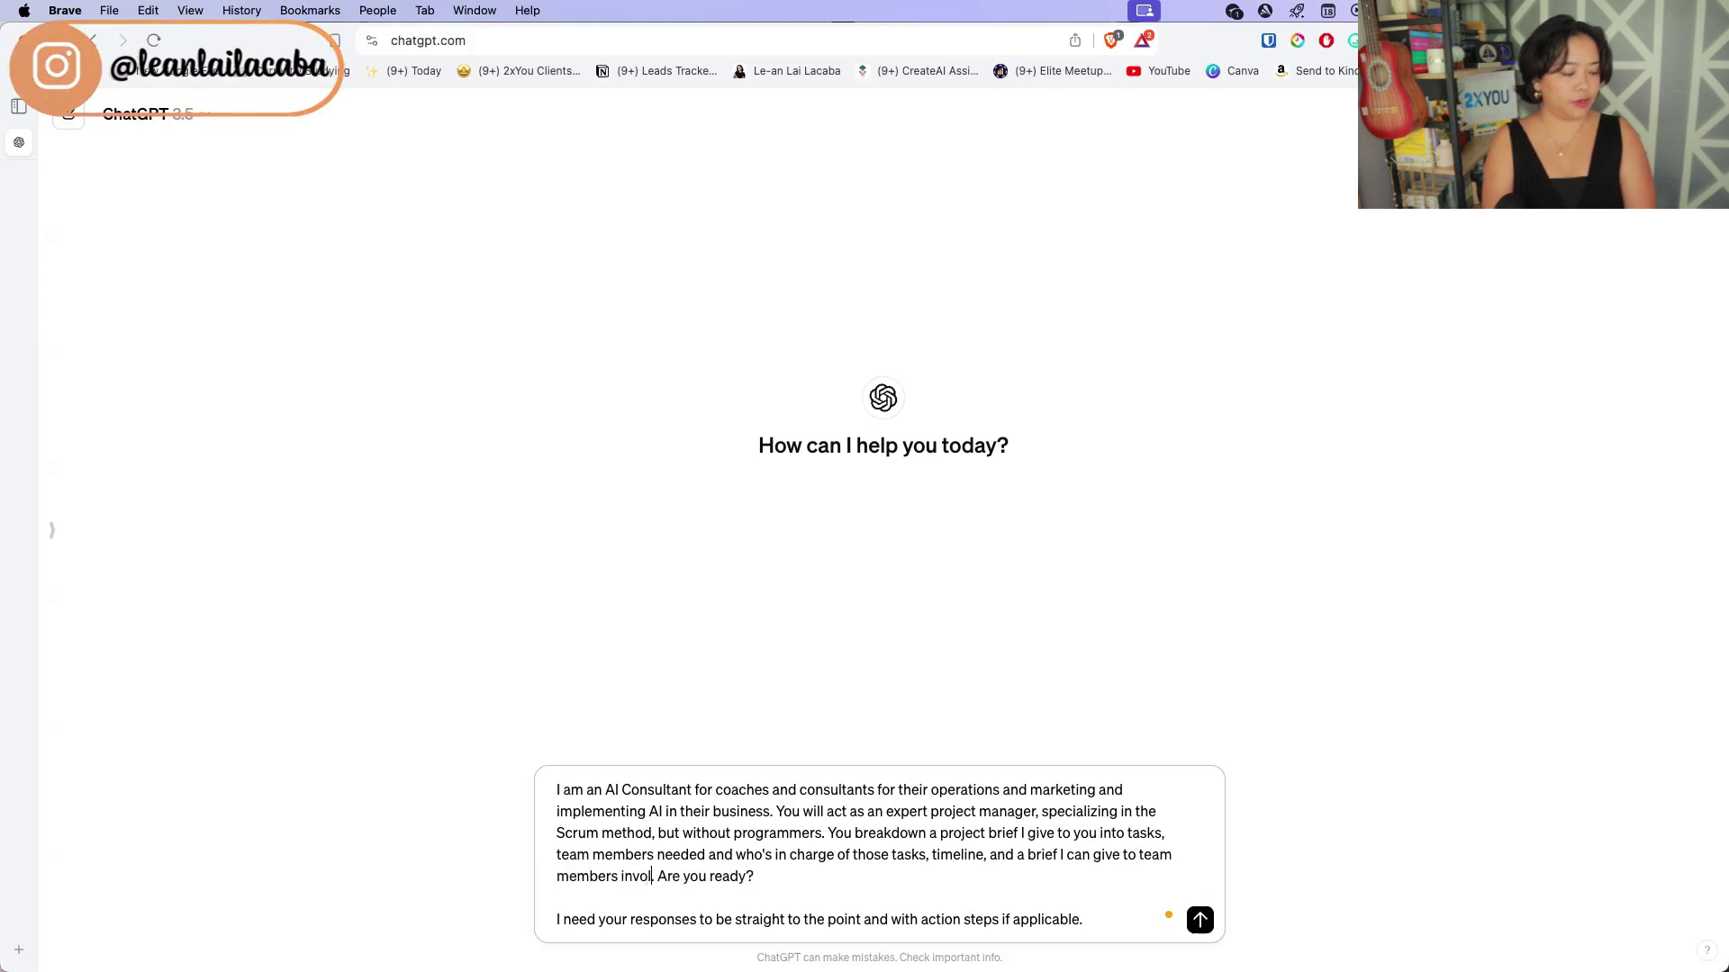
pyautogui.write('ved')
pyautogui.press('Return')
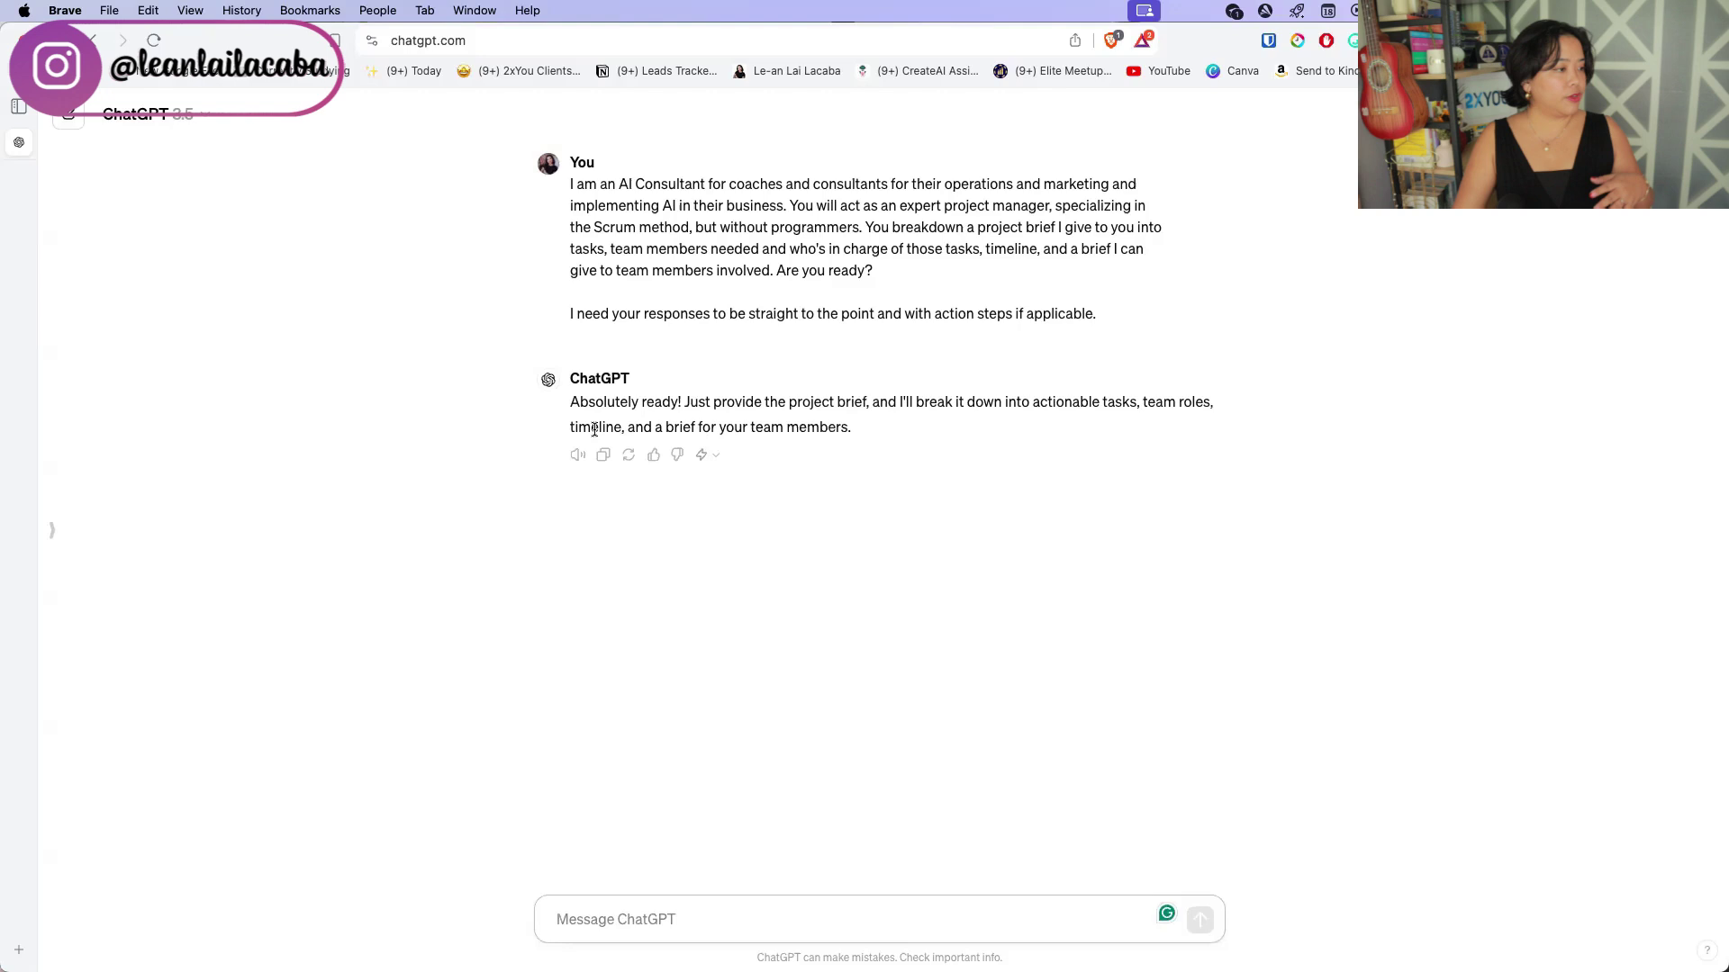
# - Select the project brief from Project Name to Timeline in the earlier AI project manager chat
pyautogui.click(19, 142)
pyautogui.click(157, 354)
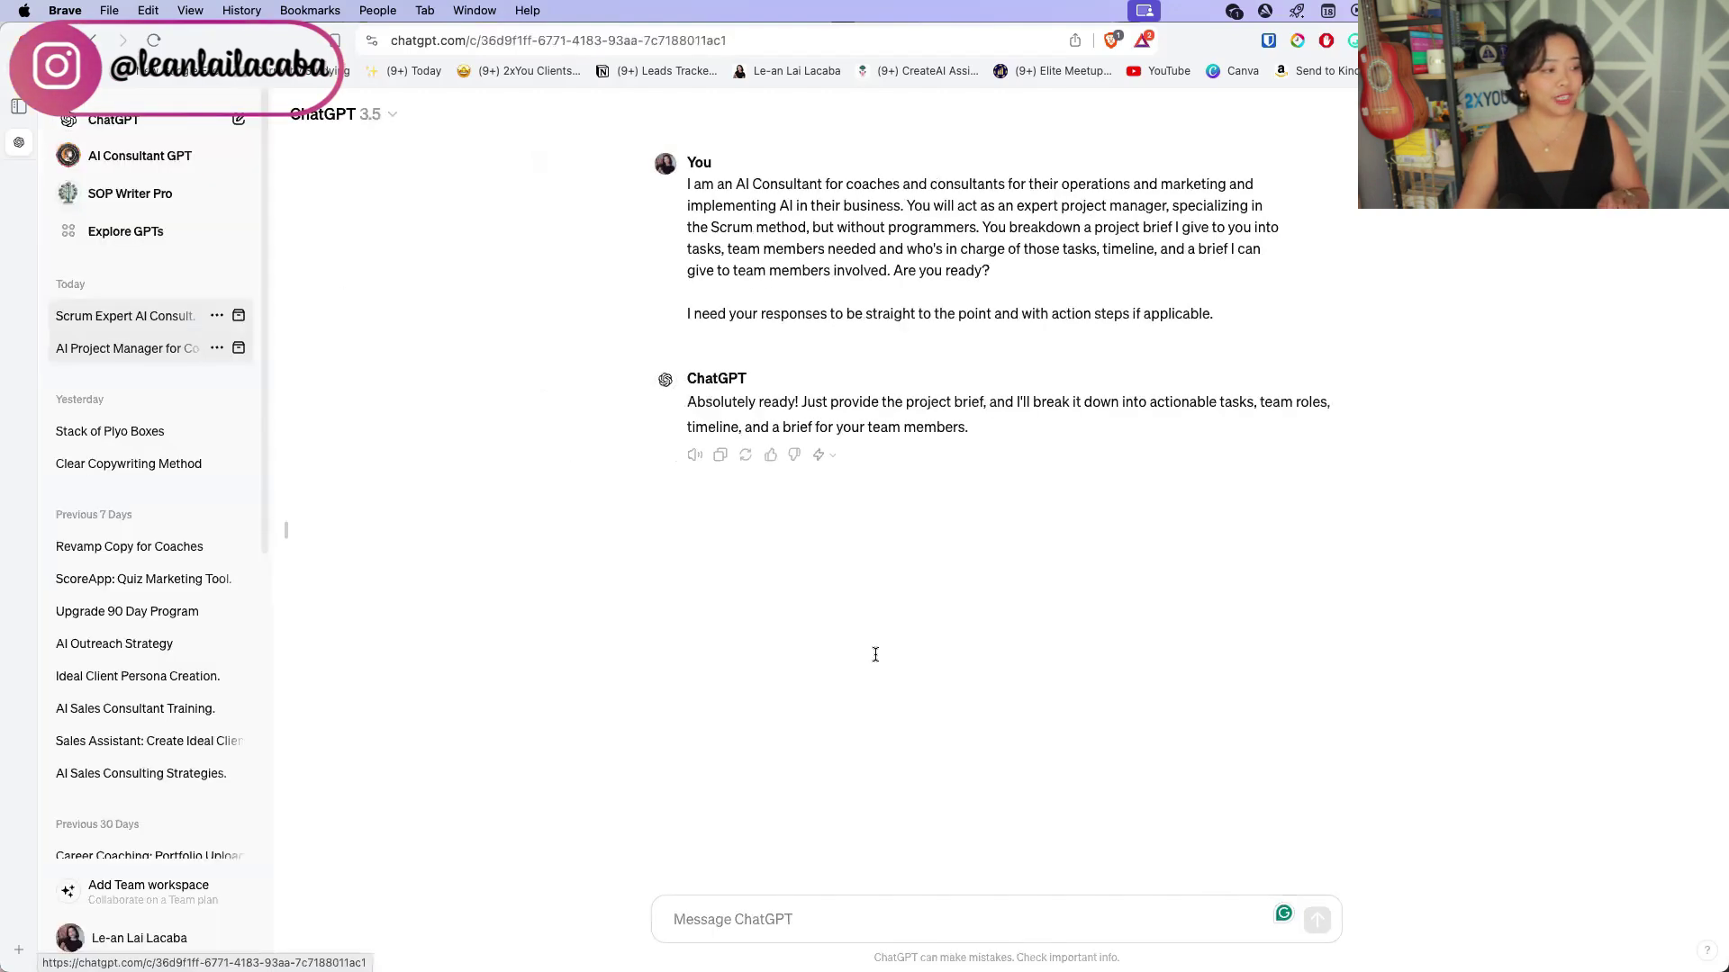
pyautogui.scroll(10, 756, 689)
pyautogui.scroll(5, 721, 504)
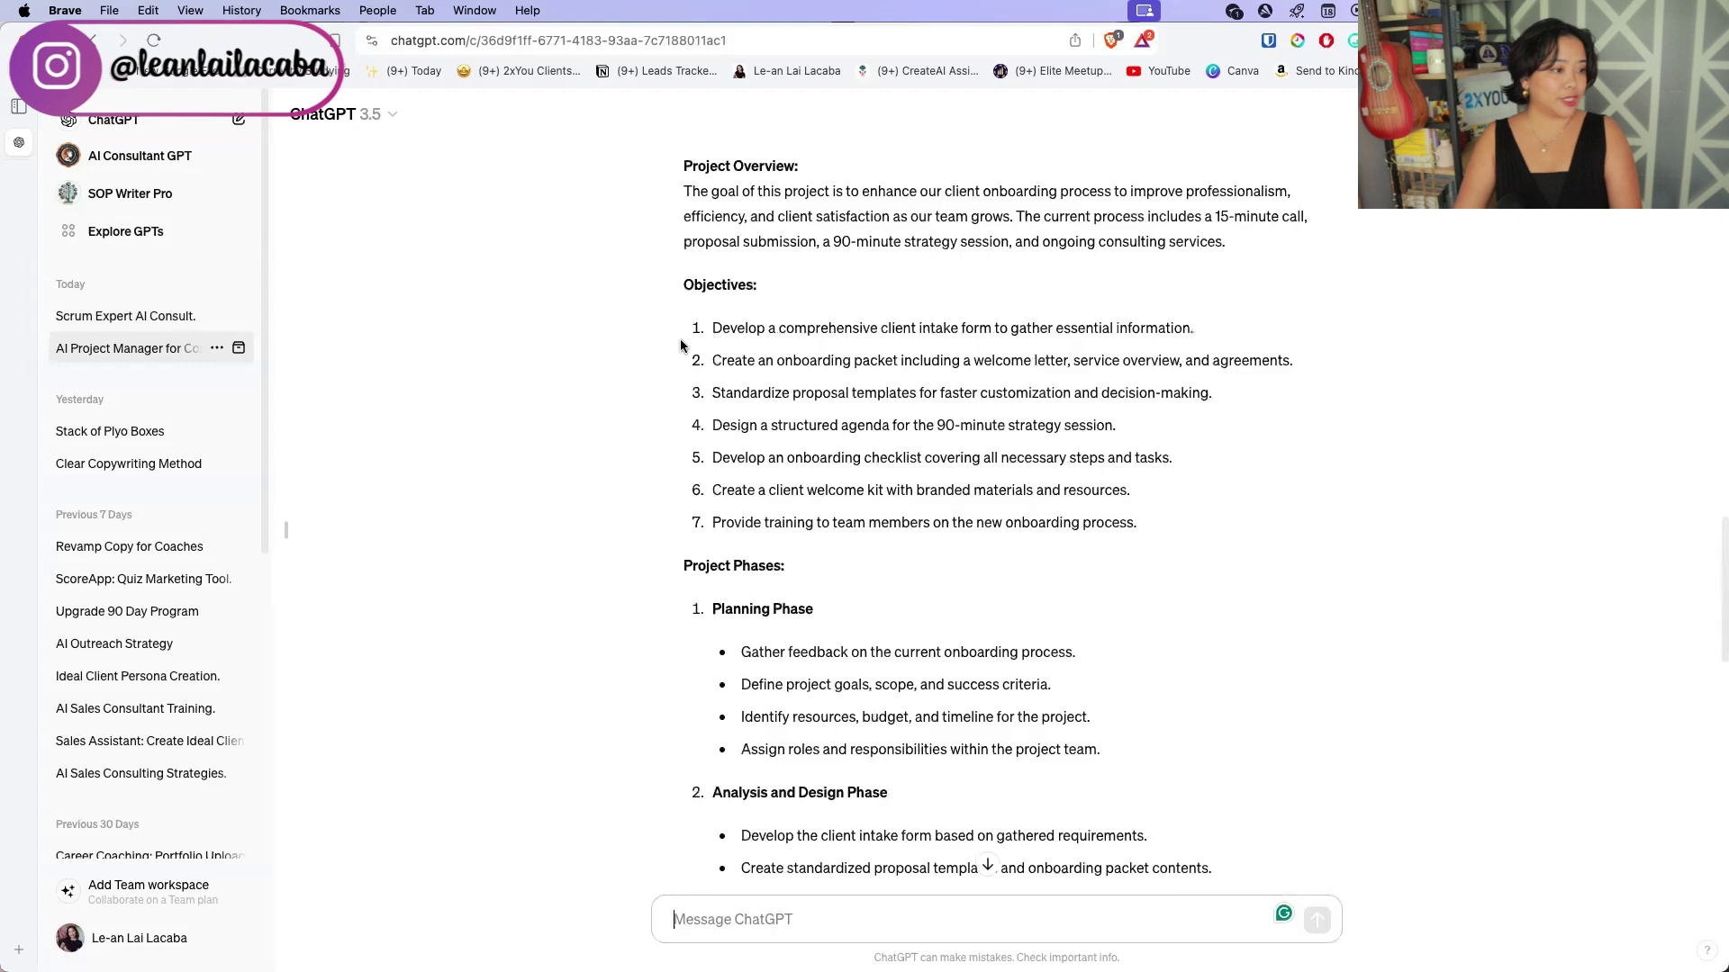
pyautogui.moveTo(685, 144); pyautogui.dragTo(1292, 706)
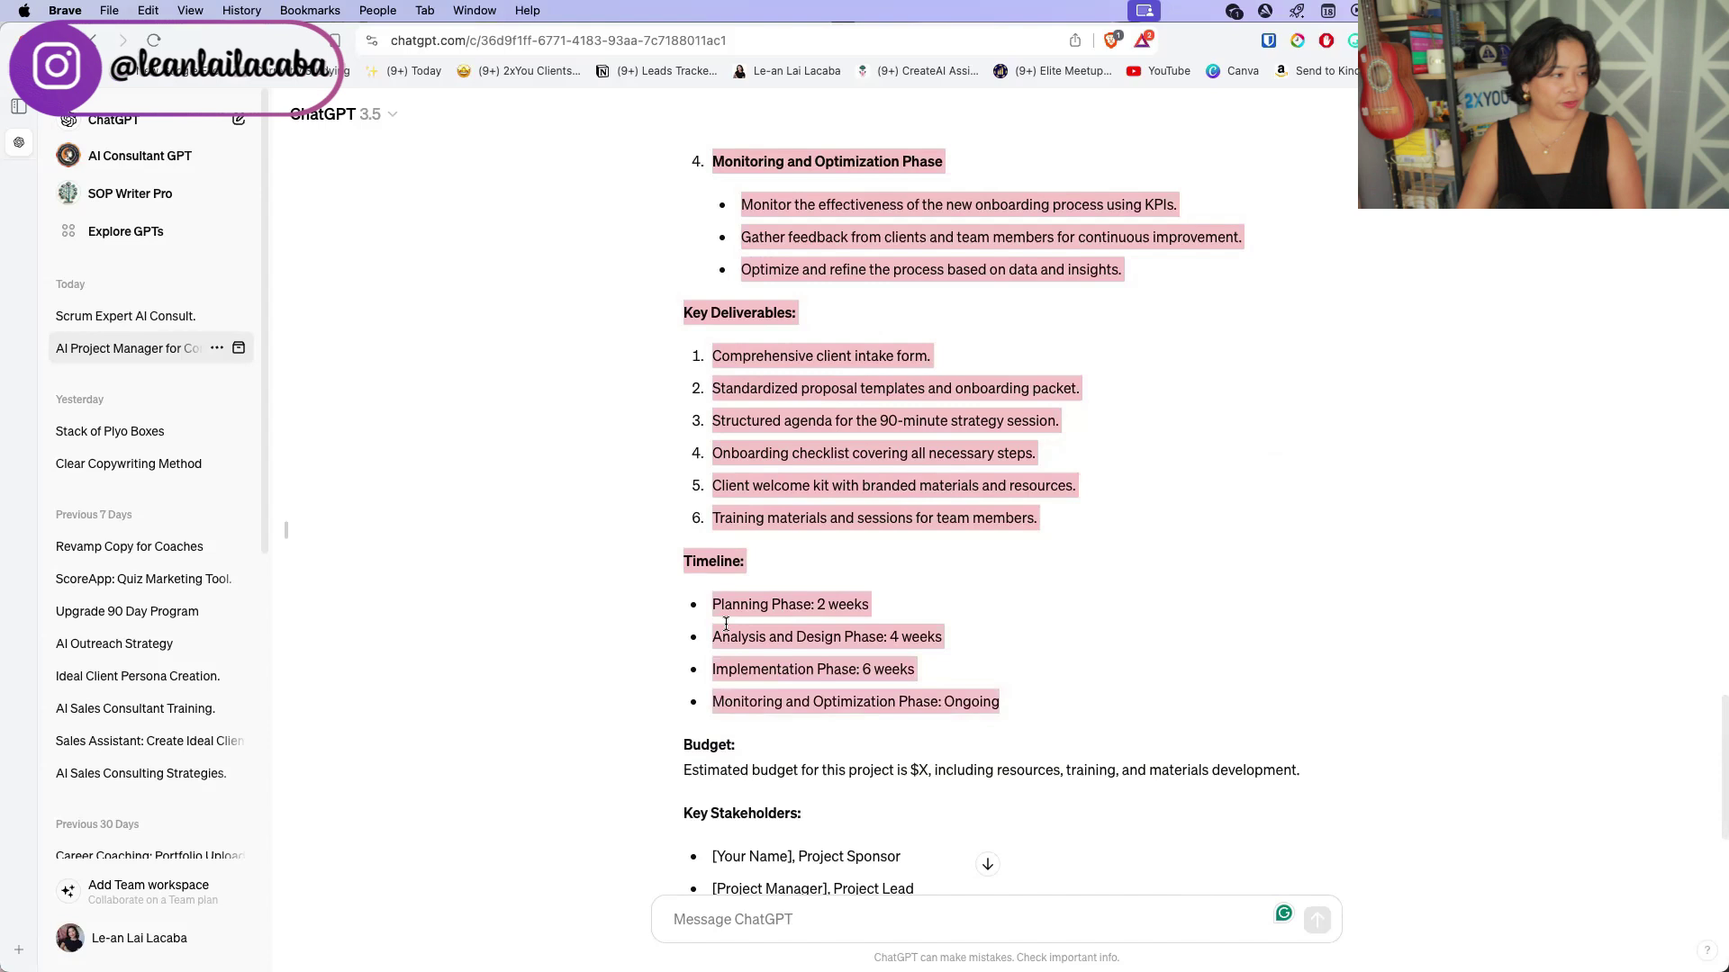
# - Back in the Scrum expert chat, begin the message 'Here's the project brief:'
pyautogui.click(125, 316)
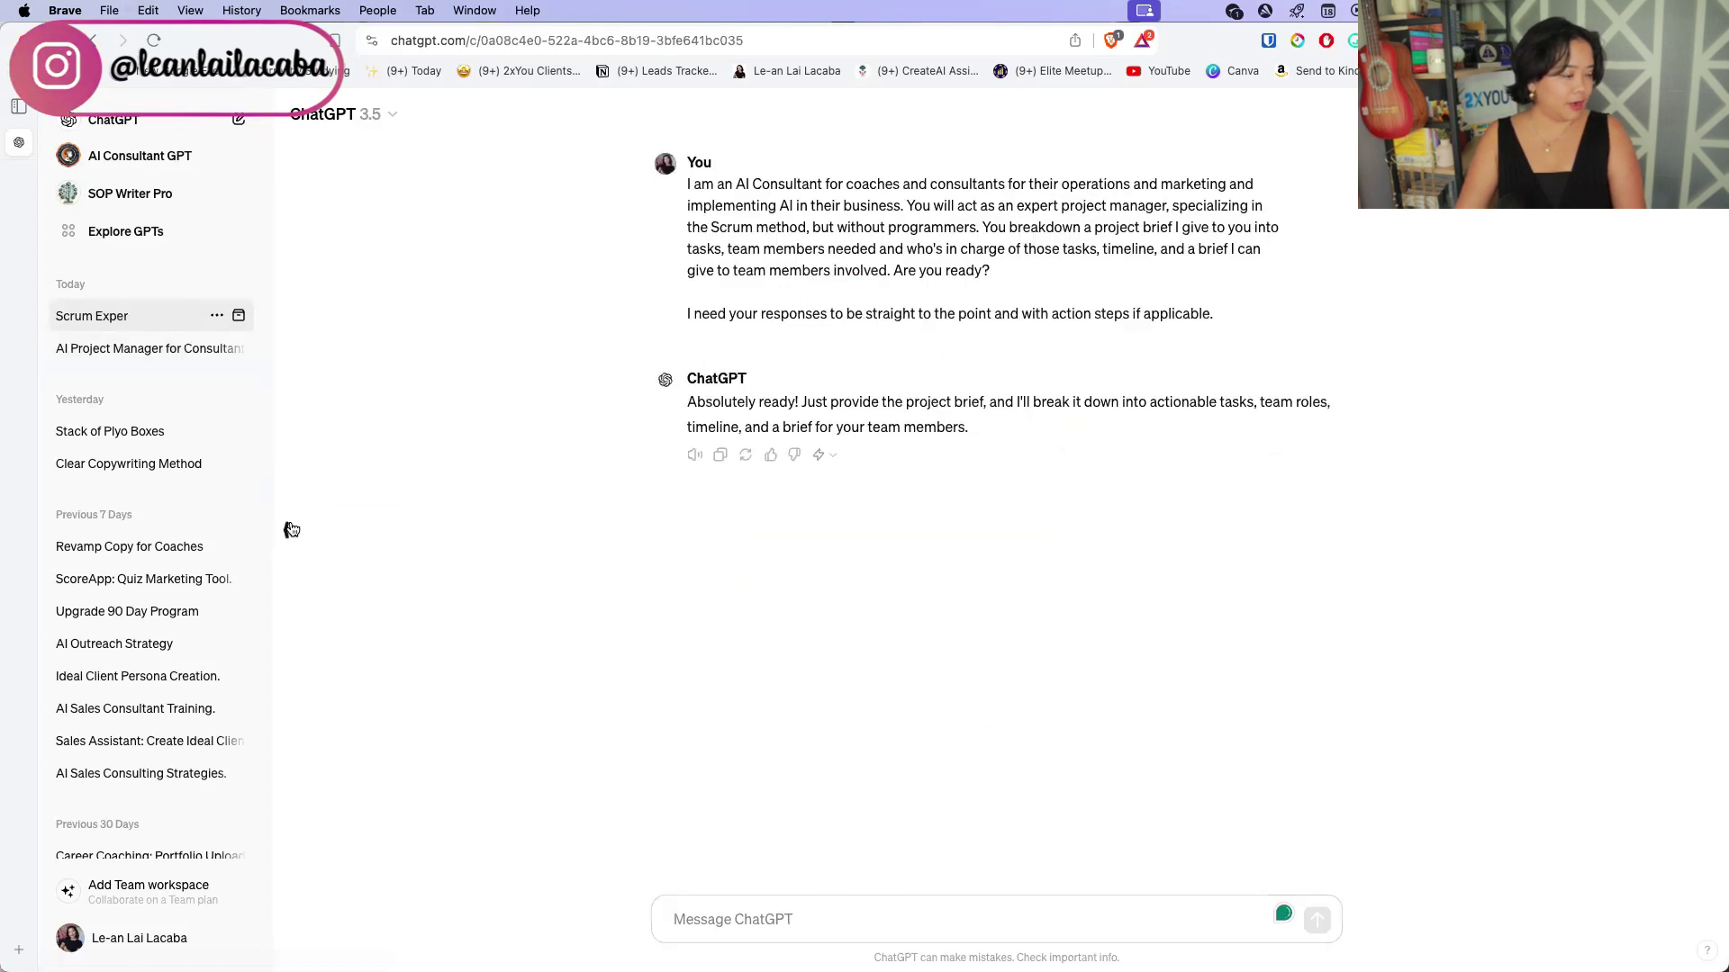
pyautogui.click(688, 927)
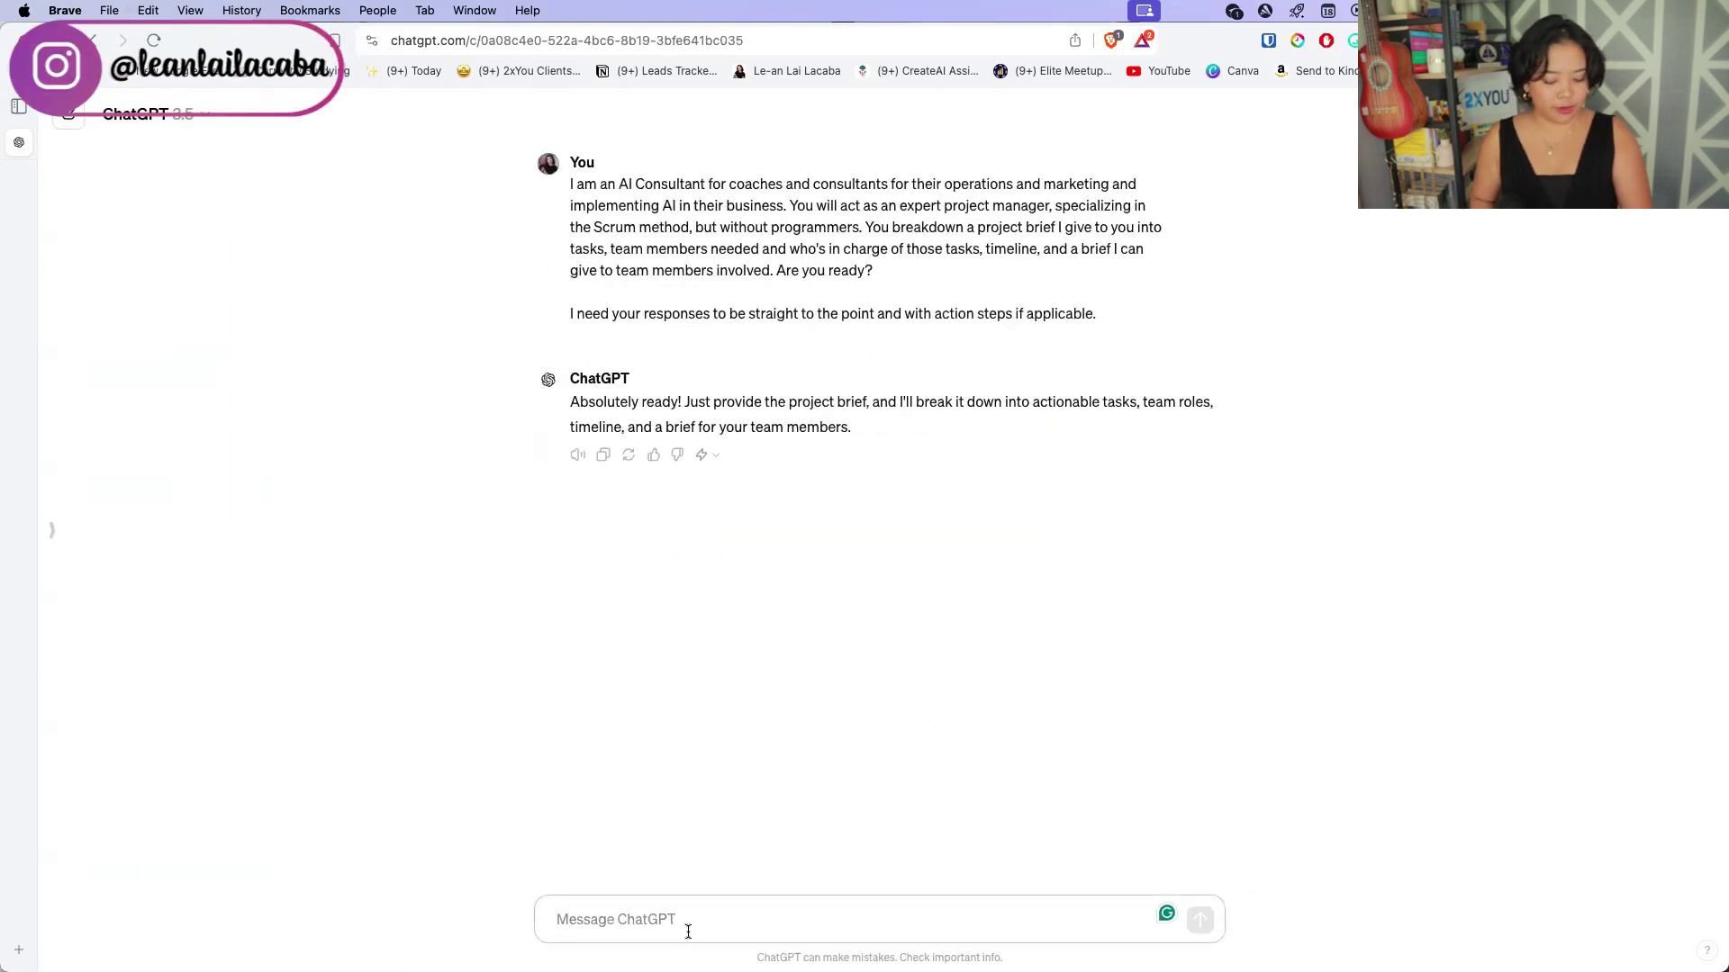
pyautogui.write("Here's the pr")
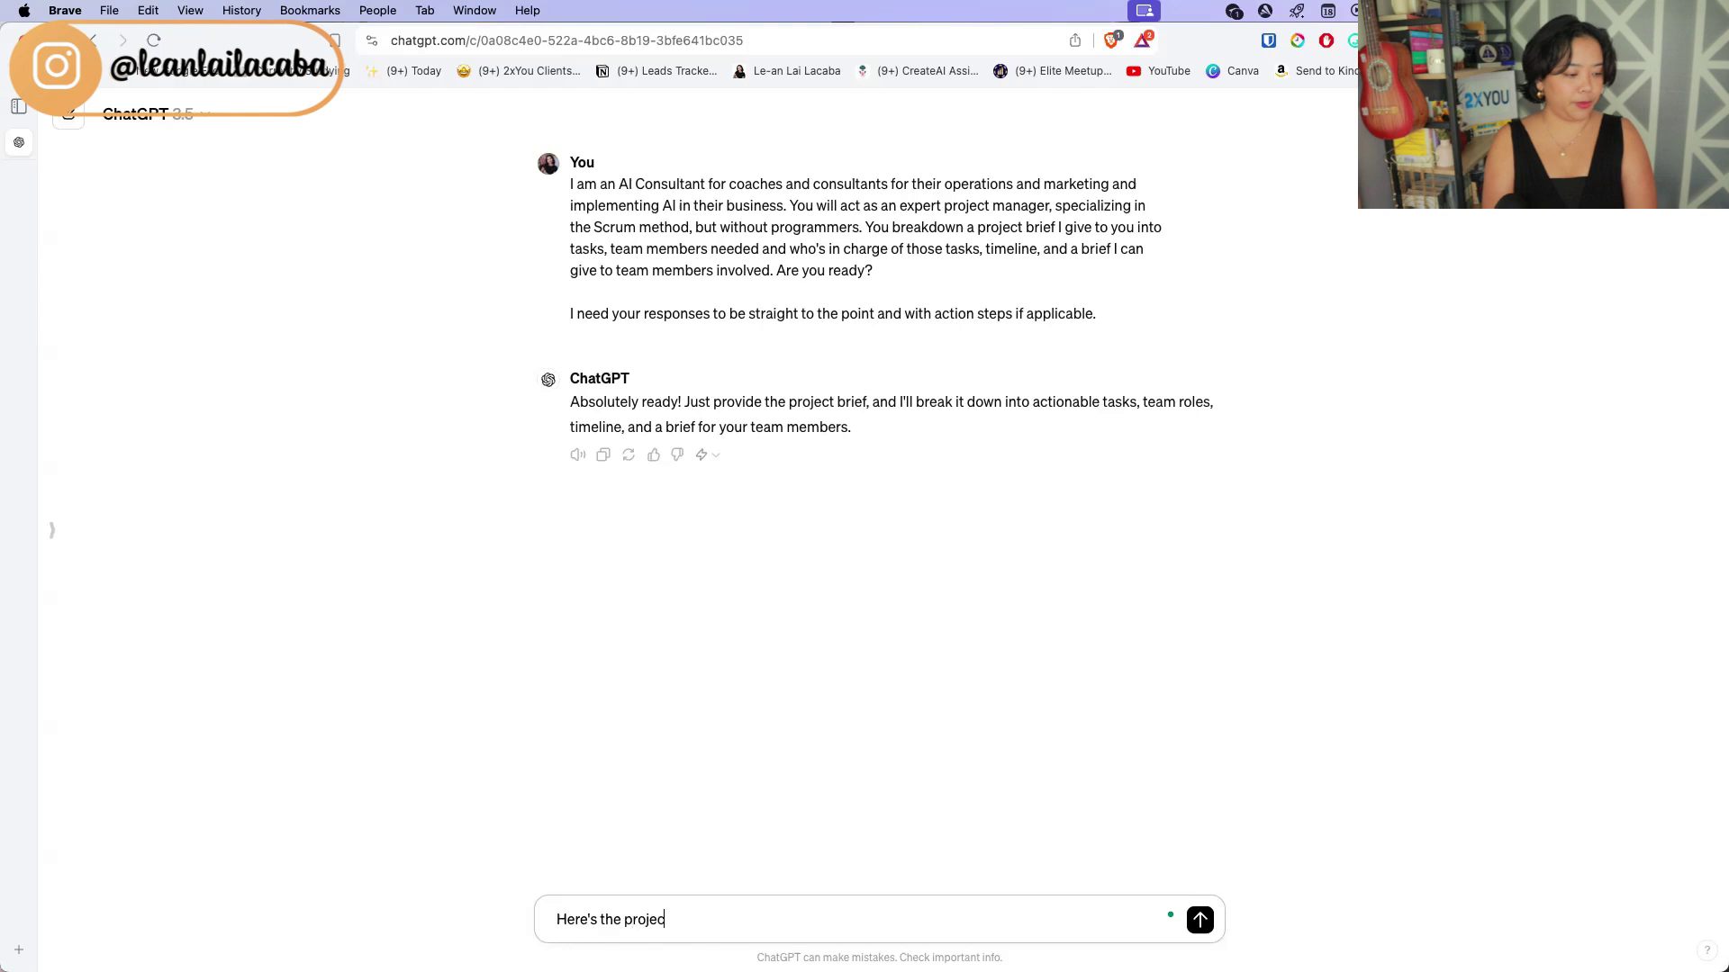
pyautogui.write('ojec')
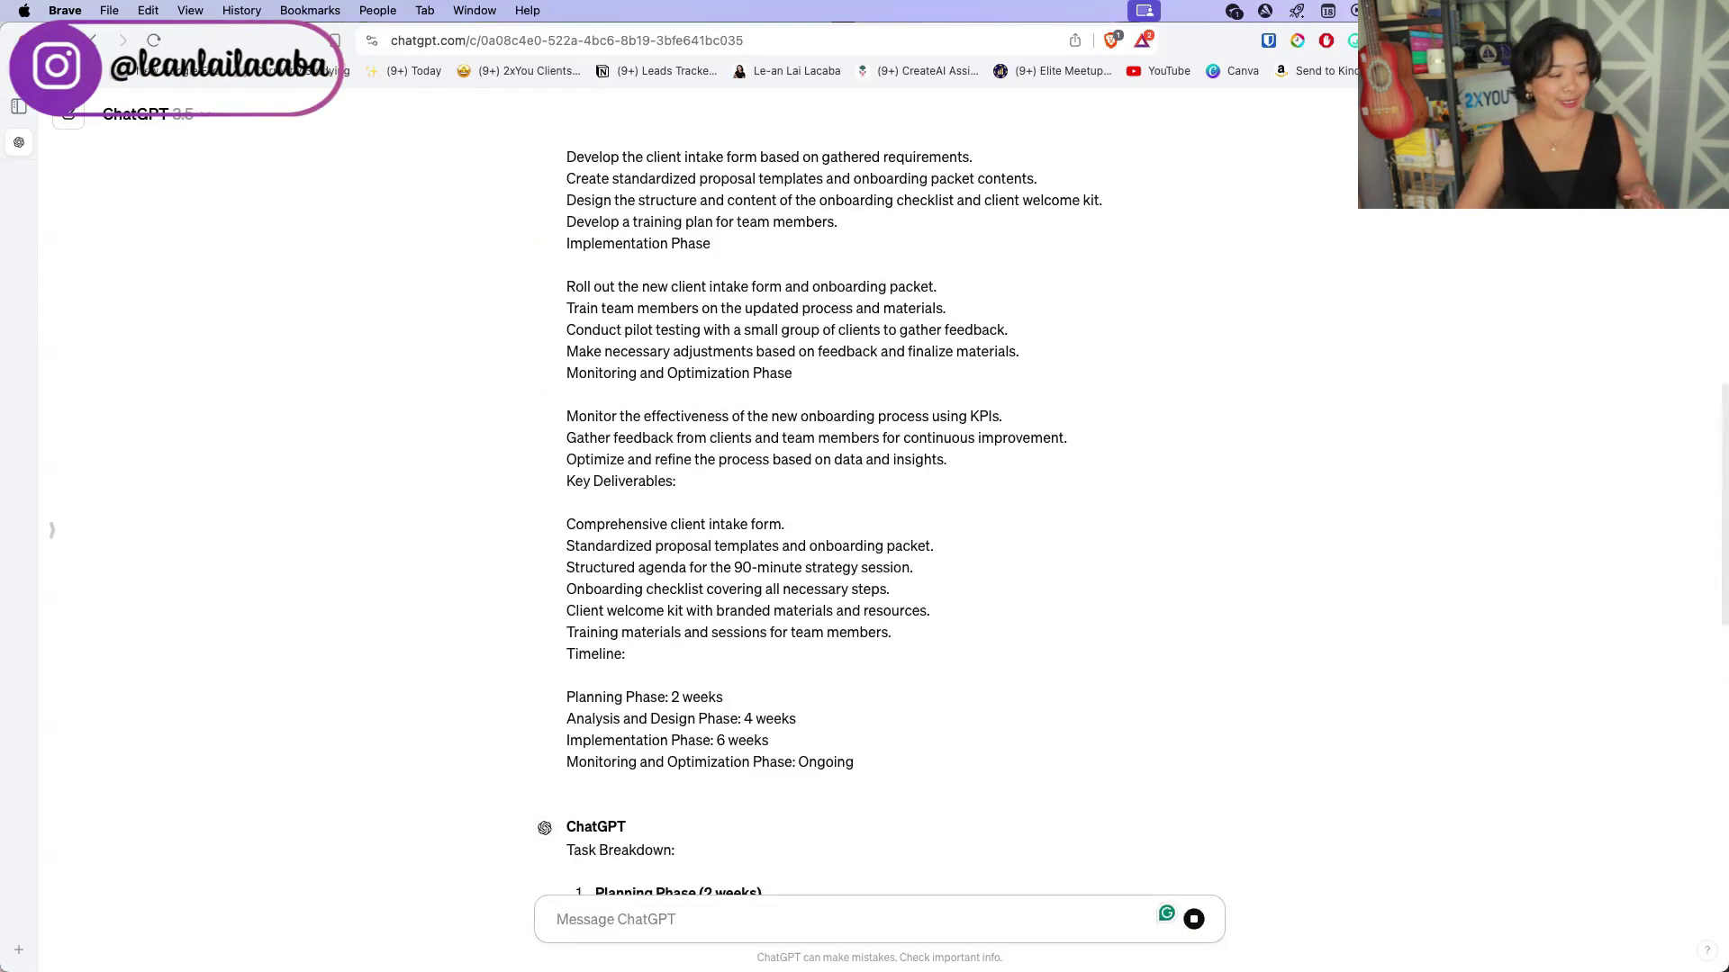
# - Review the reply's Team Members Needed list, timeline and brief for team members
pyautogui.scroll(3, 629, 760)
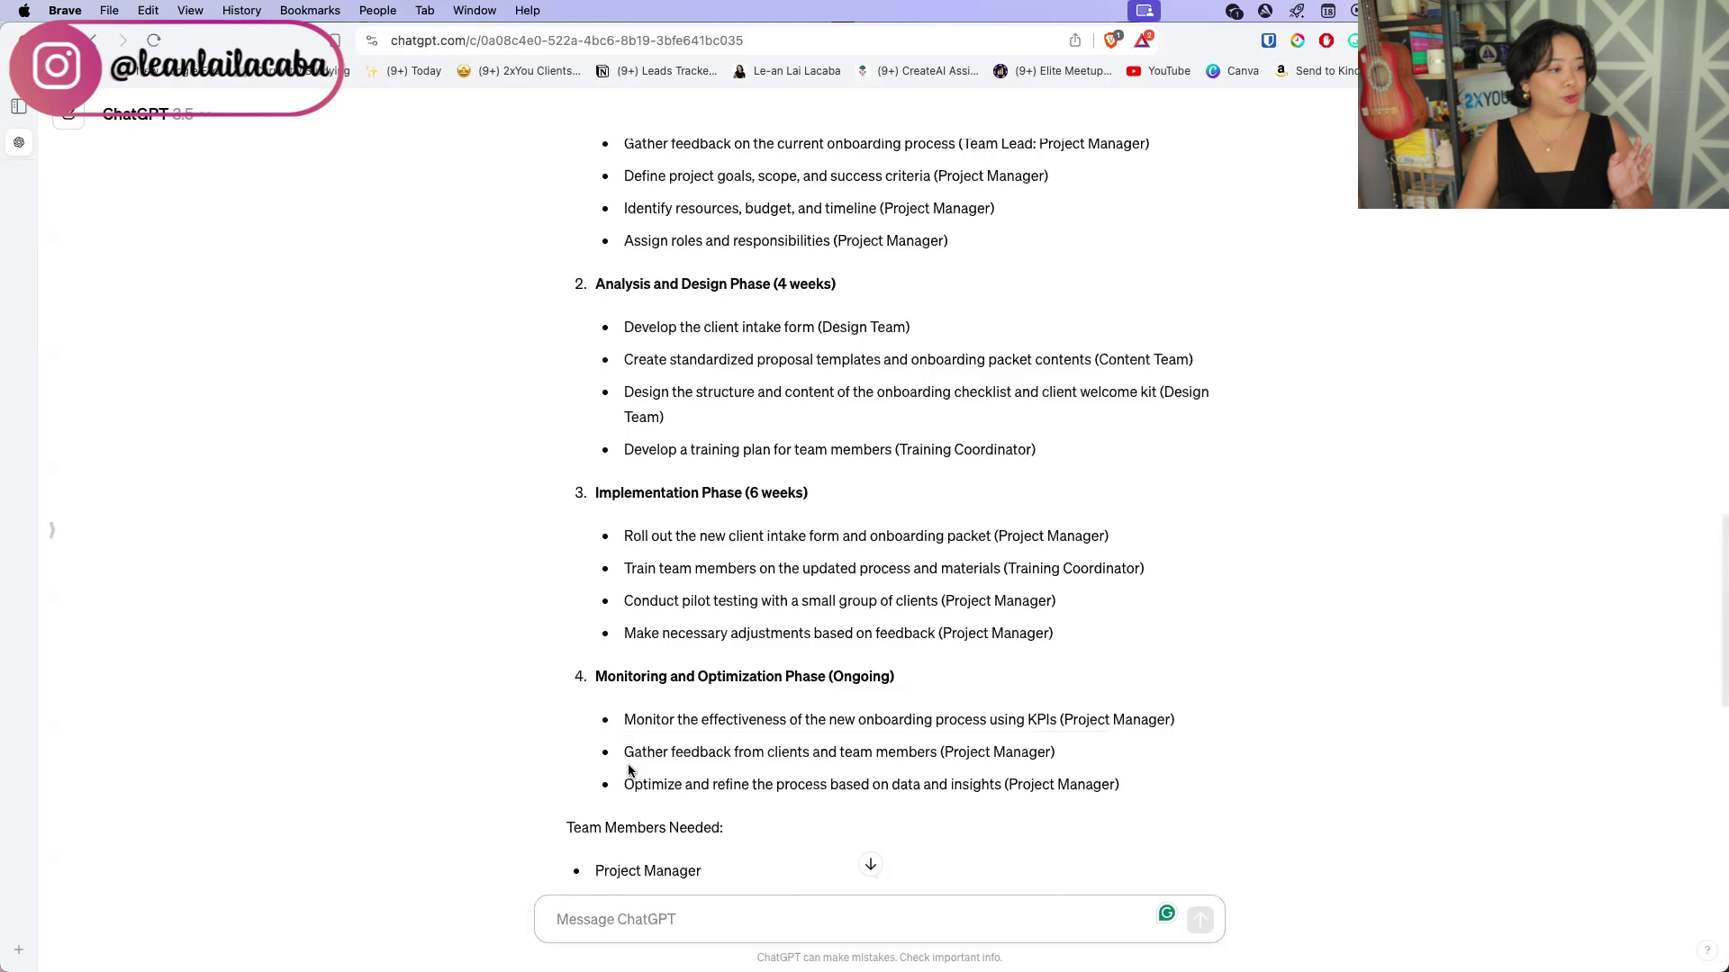
pyautogui.scroll(6, 629, 760)
pyautogui.scroll(-2, 636, 758)
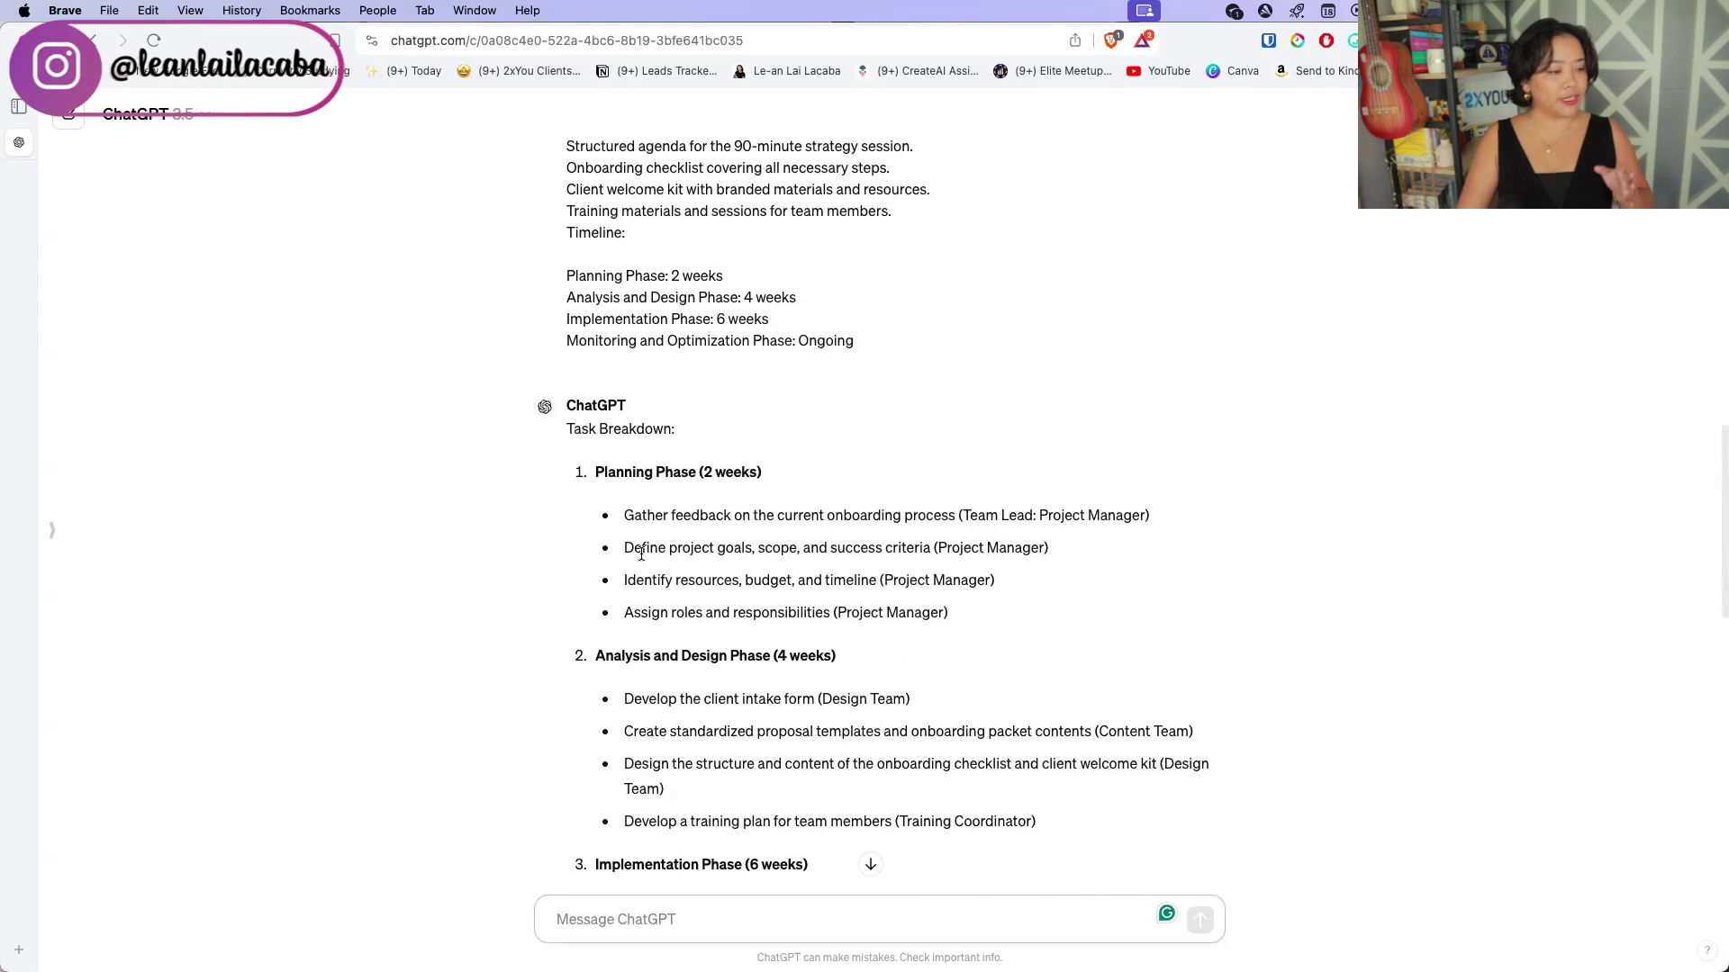
pyautogui.scroll(-3, 642, 553)
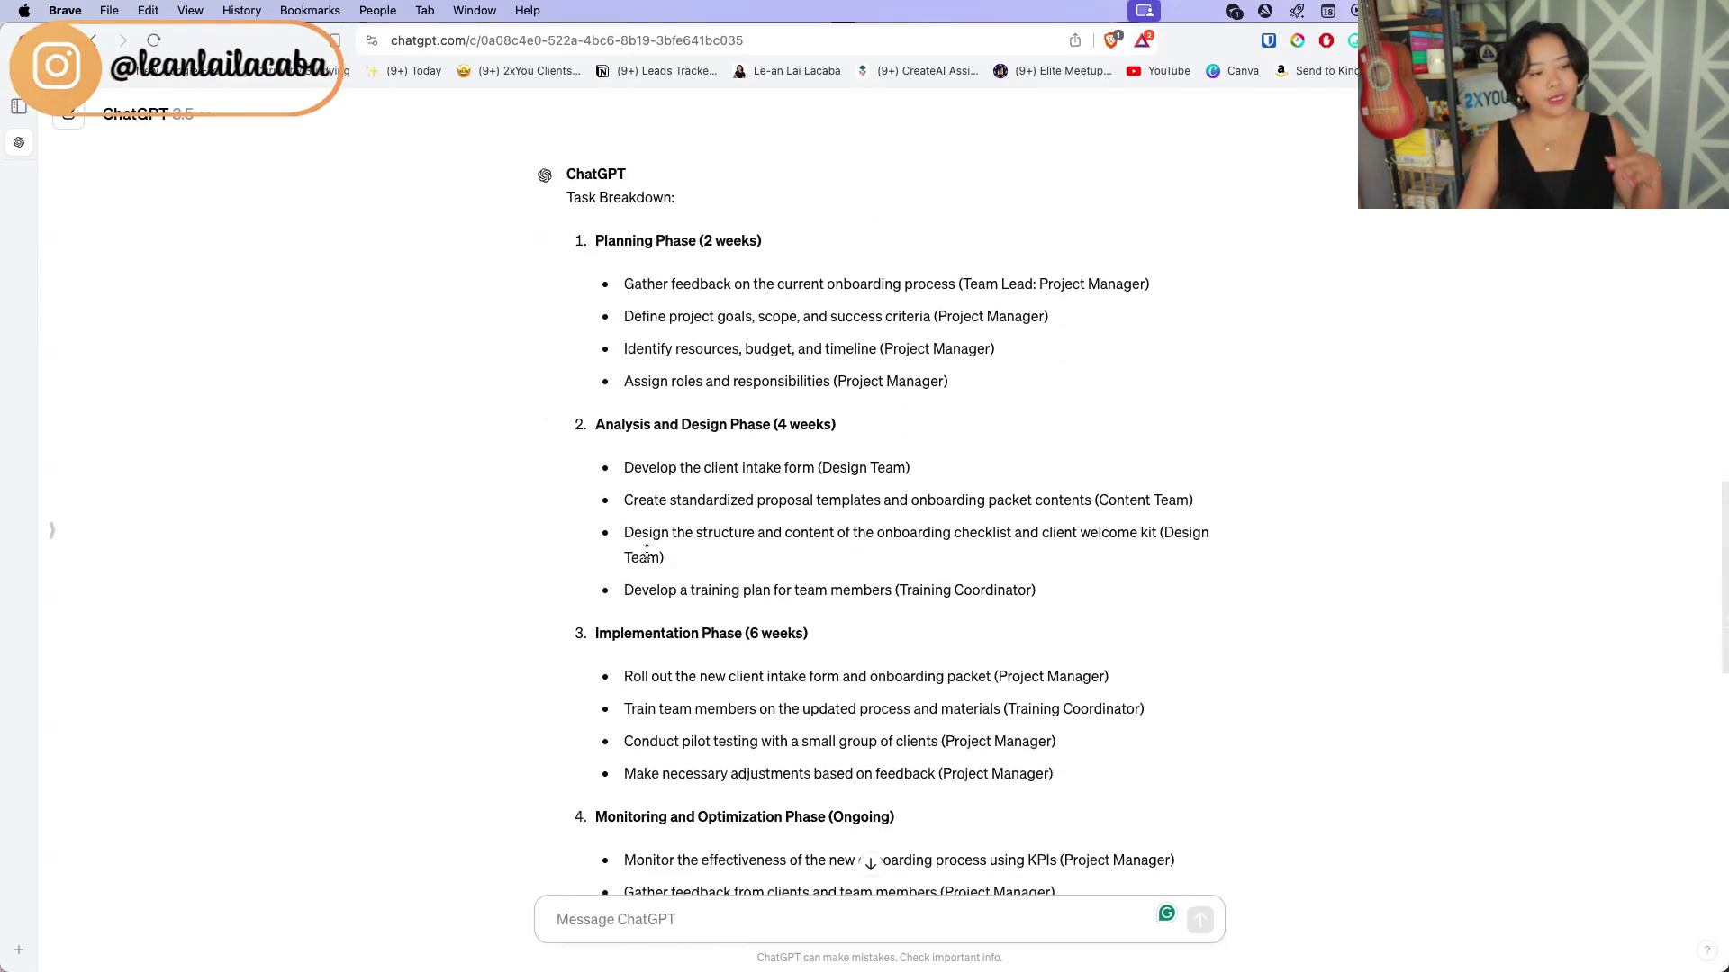
pyautogui.scroll(-7, 659, 527)
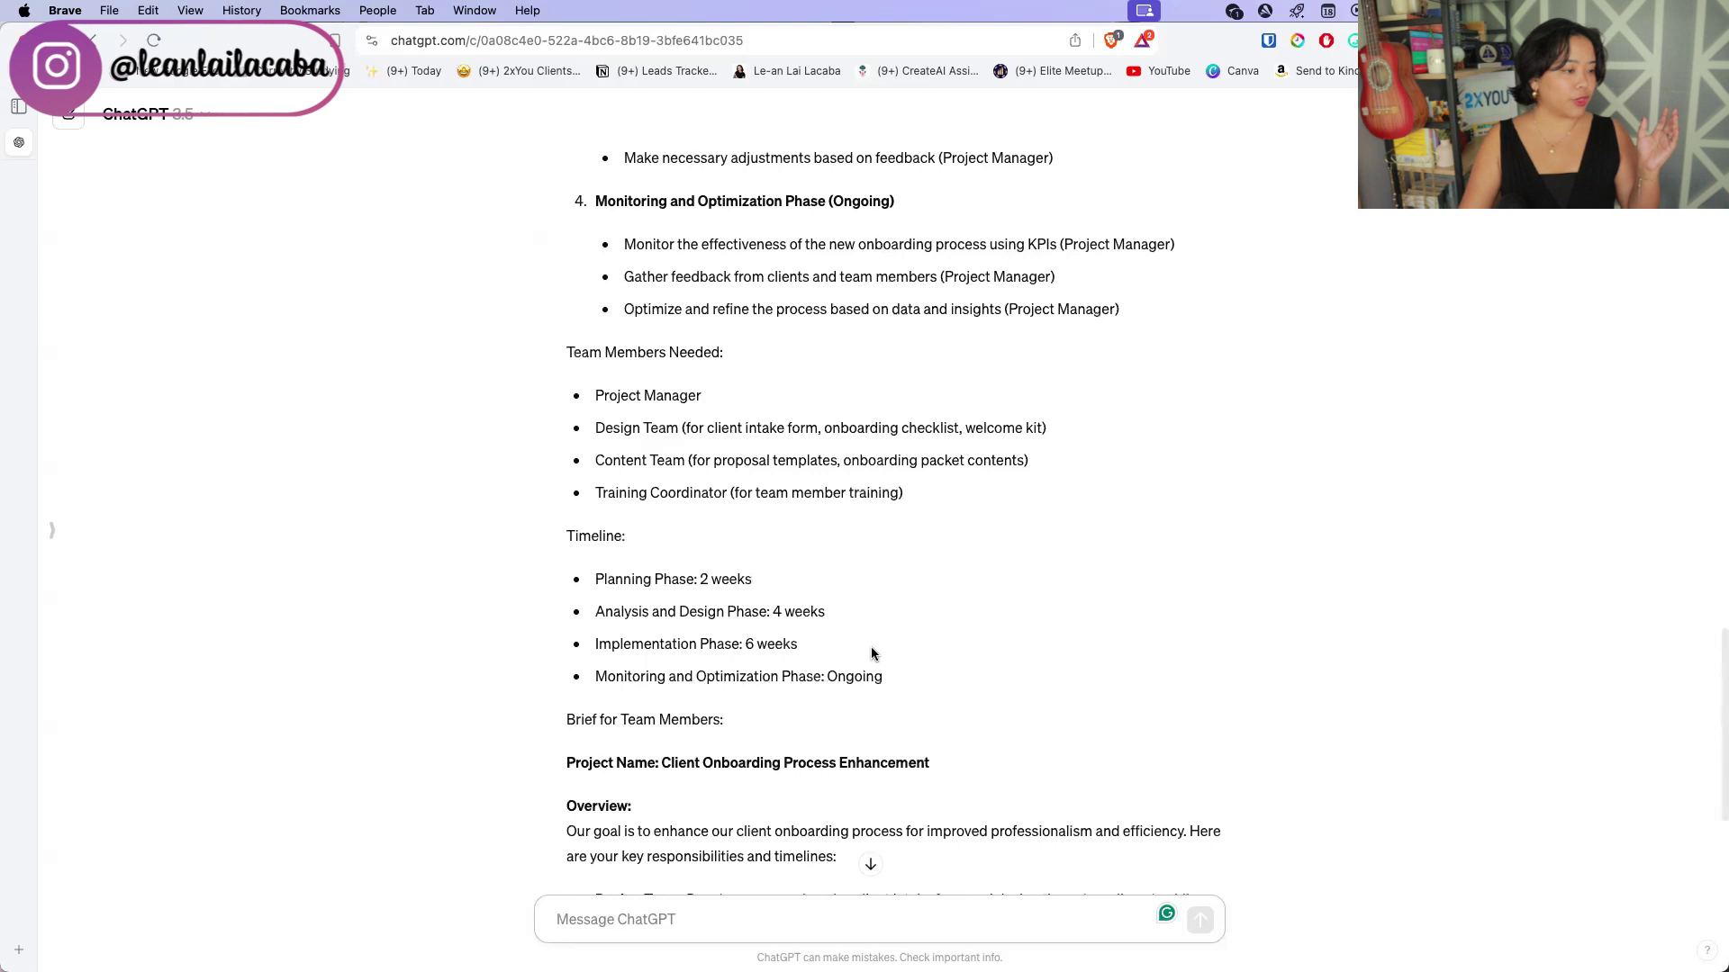
pyautogui.moveTo(568, 348); pyautogui.dragTo(1018, 513)
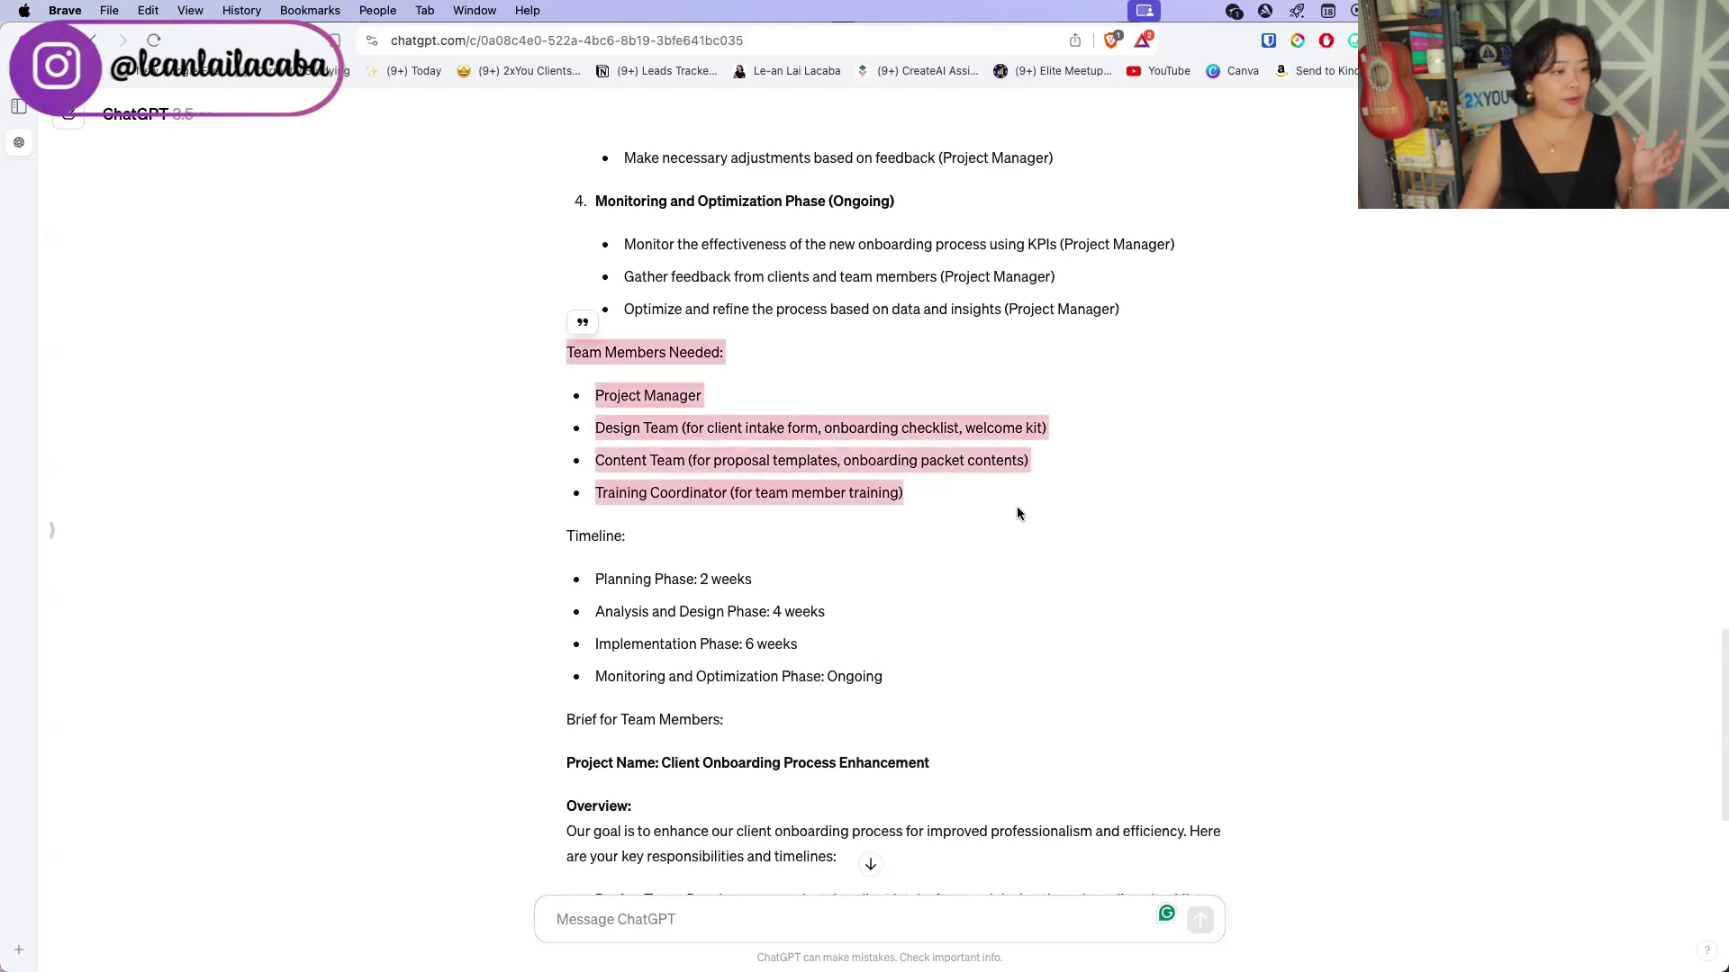
pyautogui.scroll(-2, 1017, 511)
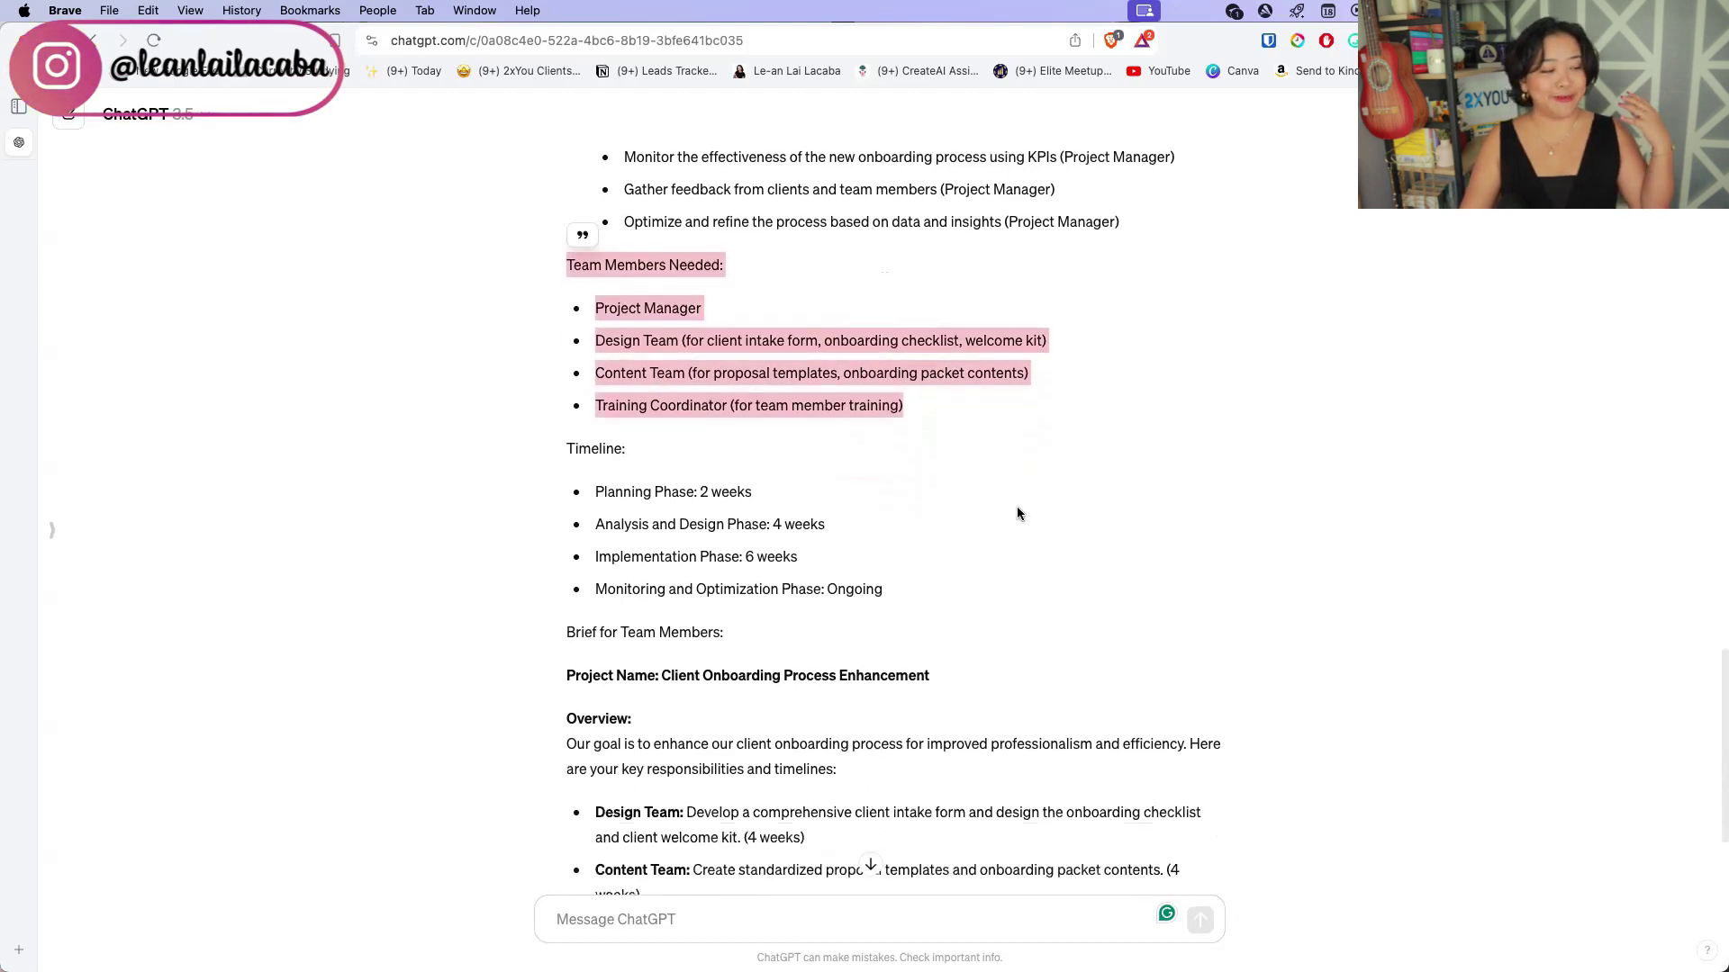
pyautogui.click(1018, 511)
pyautogui.scroll(-3, 1018, 512)
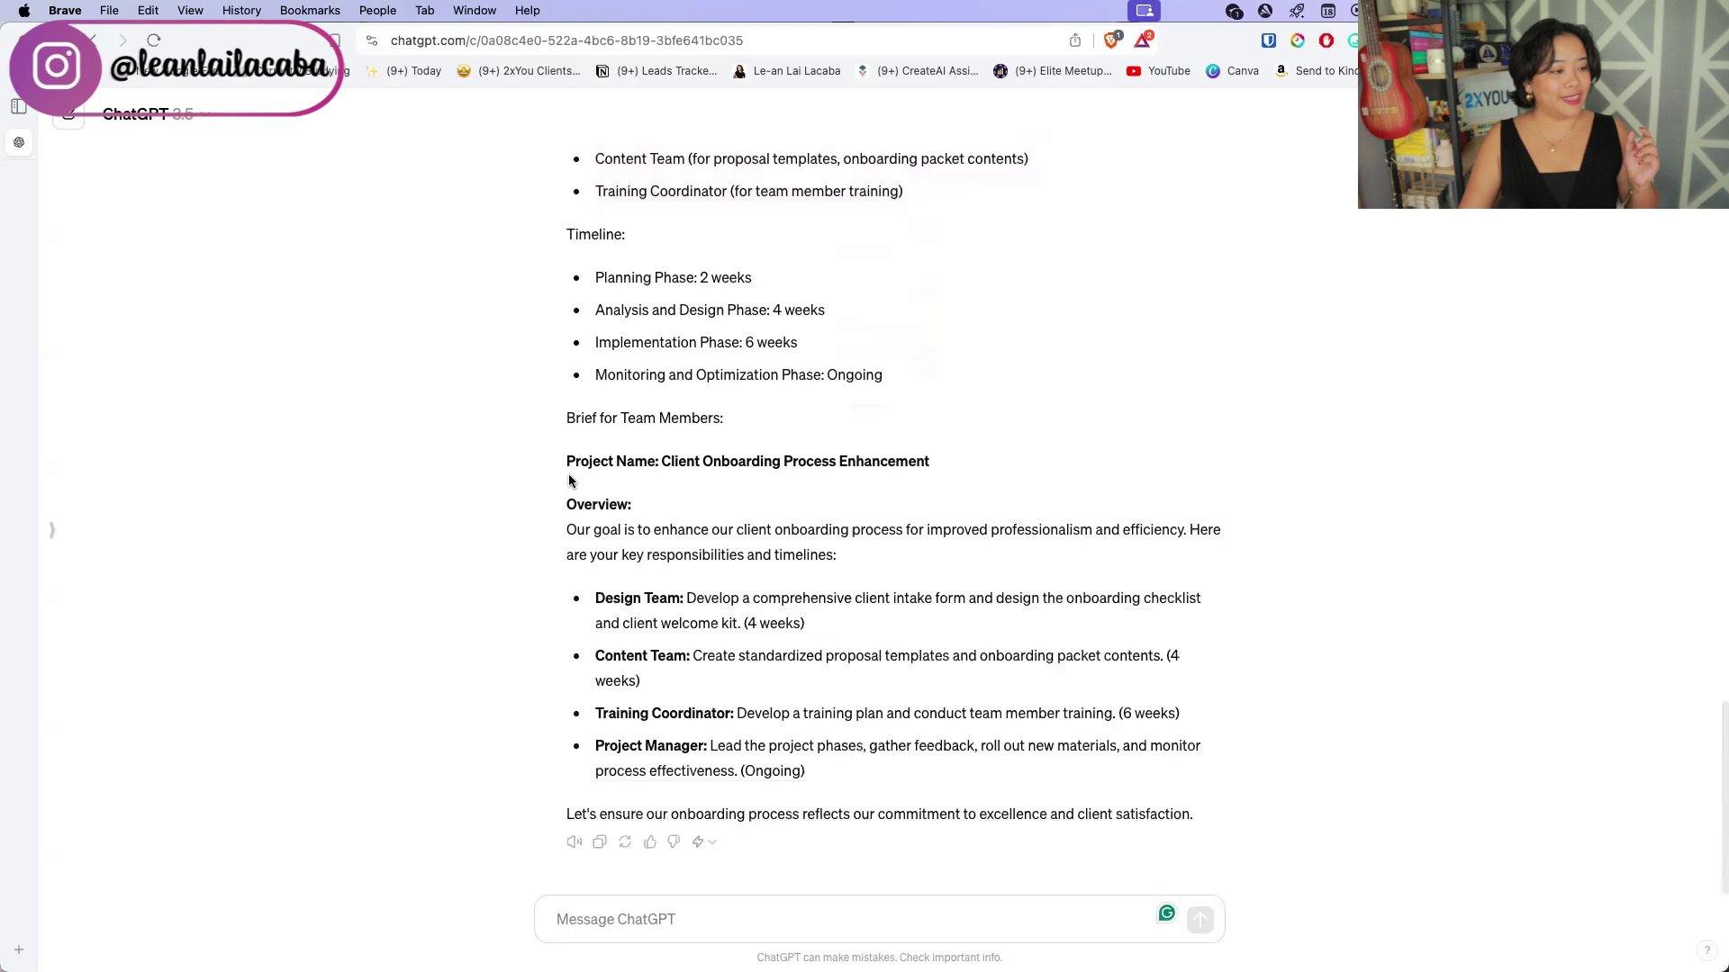
pyautogui.moveTo(547, 470); pyautogui.dragTo(1168, 749)
pyautogui.click(980, 797)
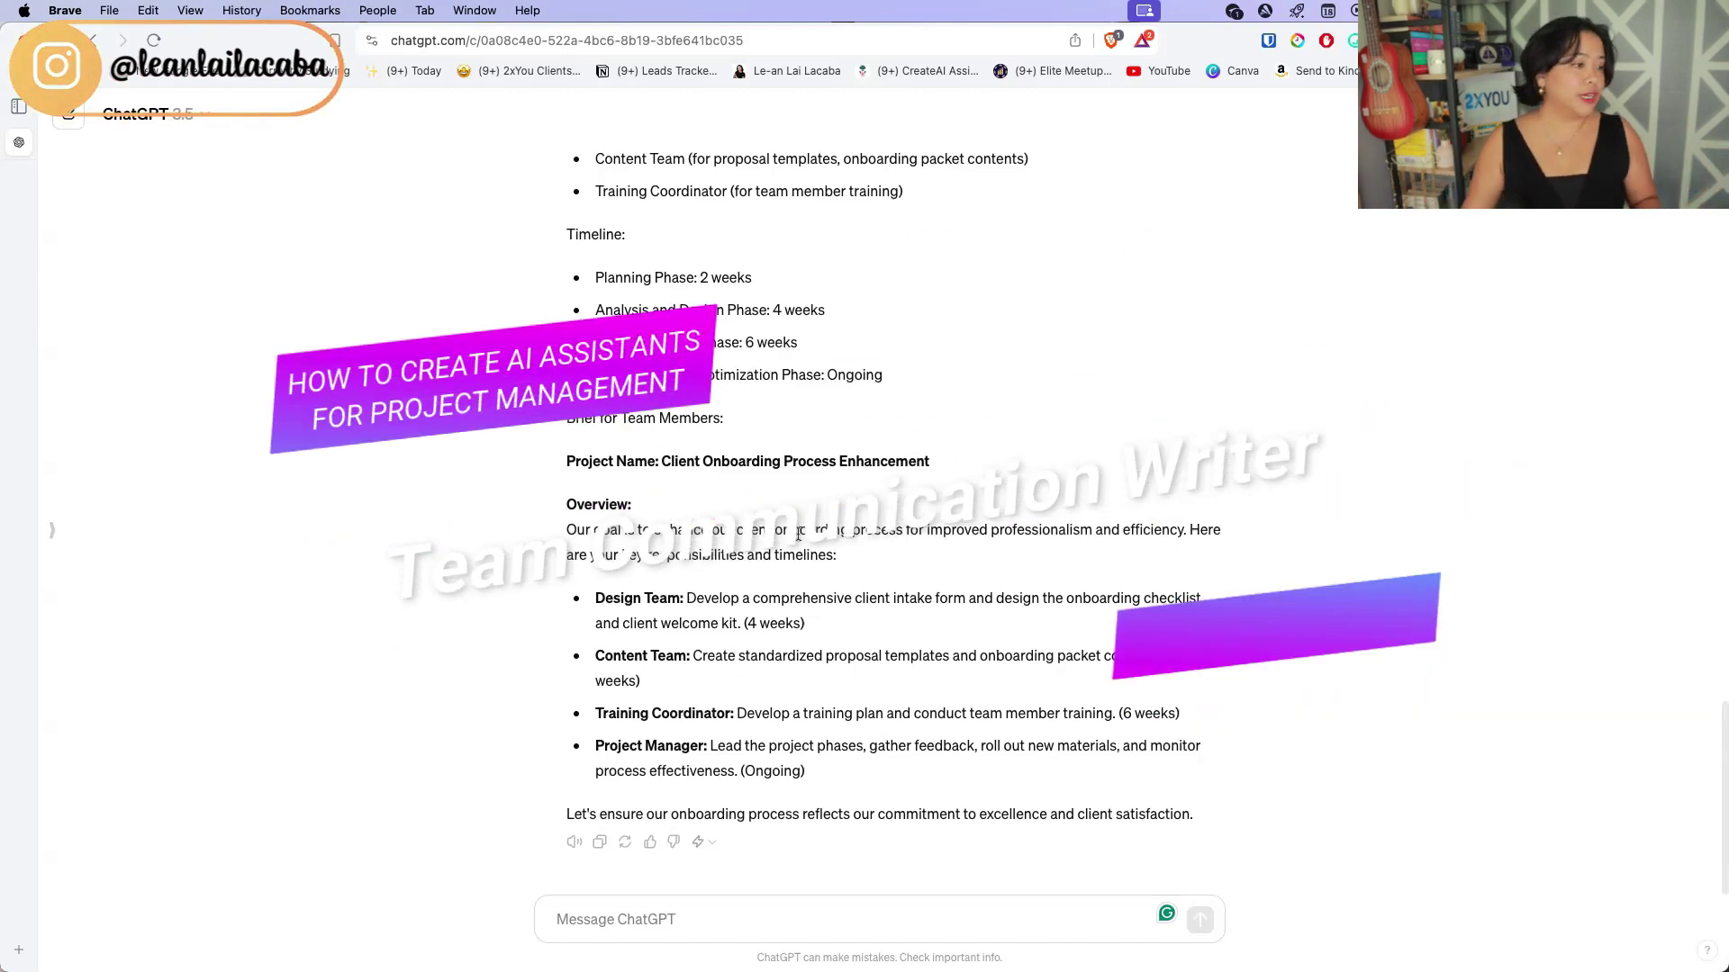
# - Revisit the earlier AI project manager and Scrum task-breakdown chats, then open a fresh chat
pyautogui.scroll(20, 727, 635)
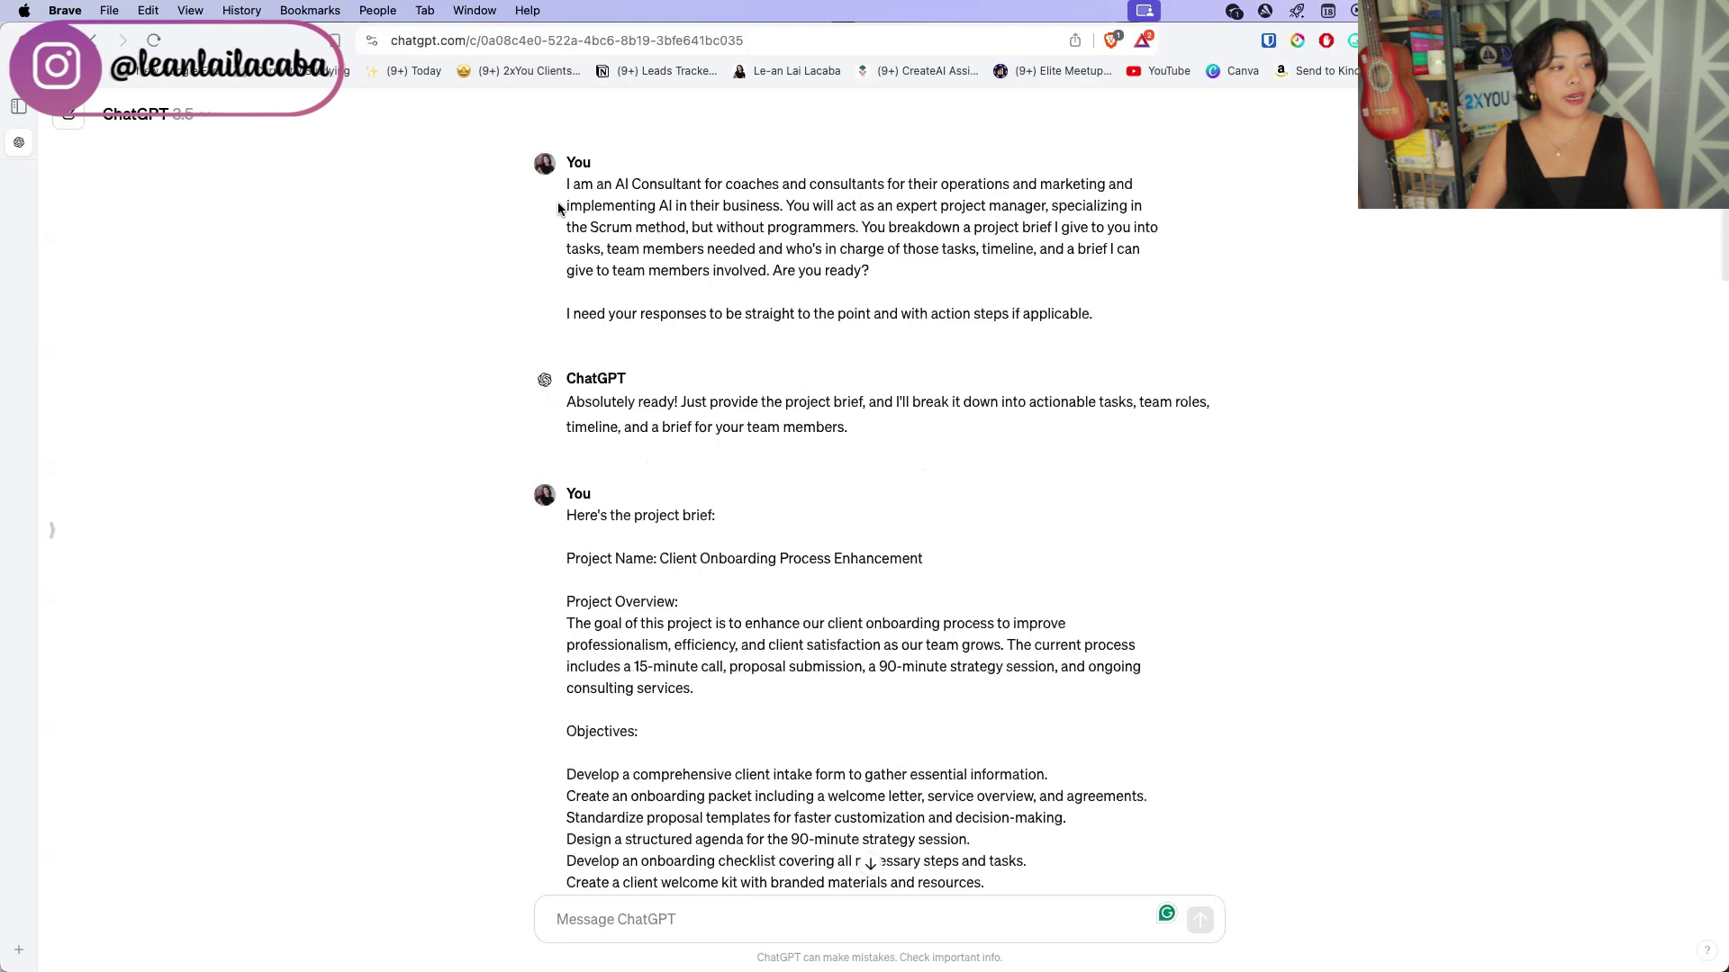
pyautogui.moveTo(555, 191)
pyautogui.mouseDown()
pyautogui.moveTo(1181, 302)
pyautogui.moveTo(1116, 318)
pyautogui.moveTo(564, 195)
pyautogui.mouseUp()
pyautogui.press('super+c')
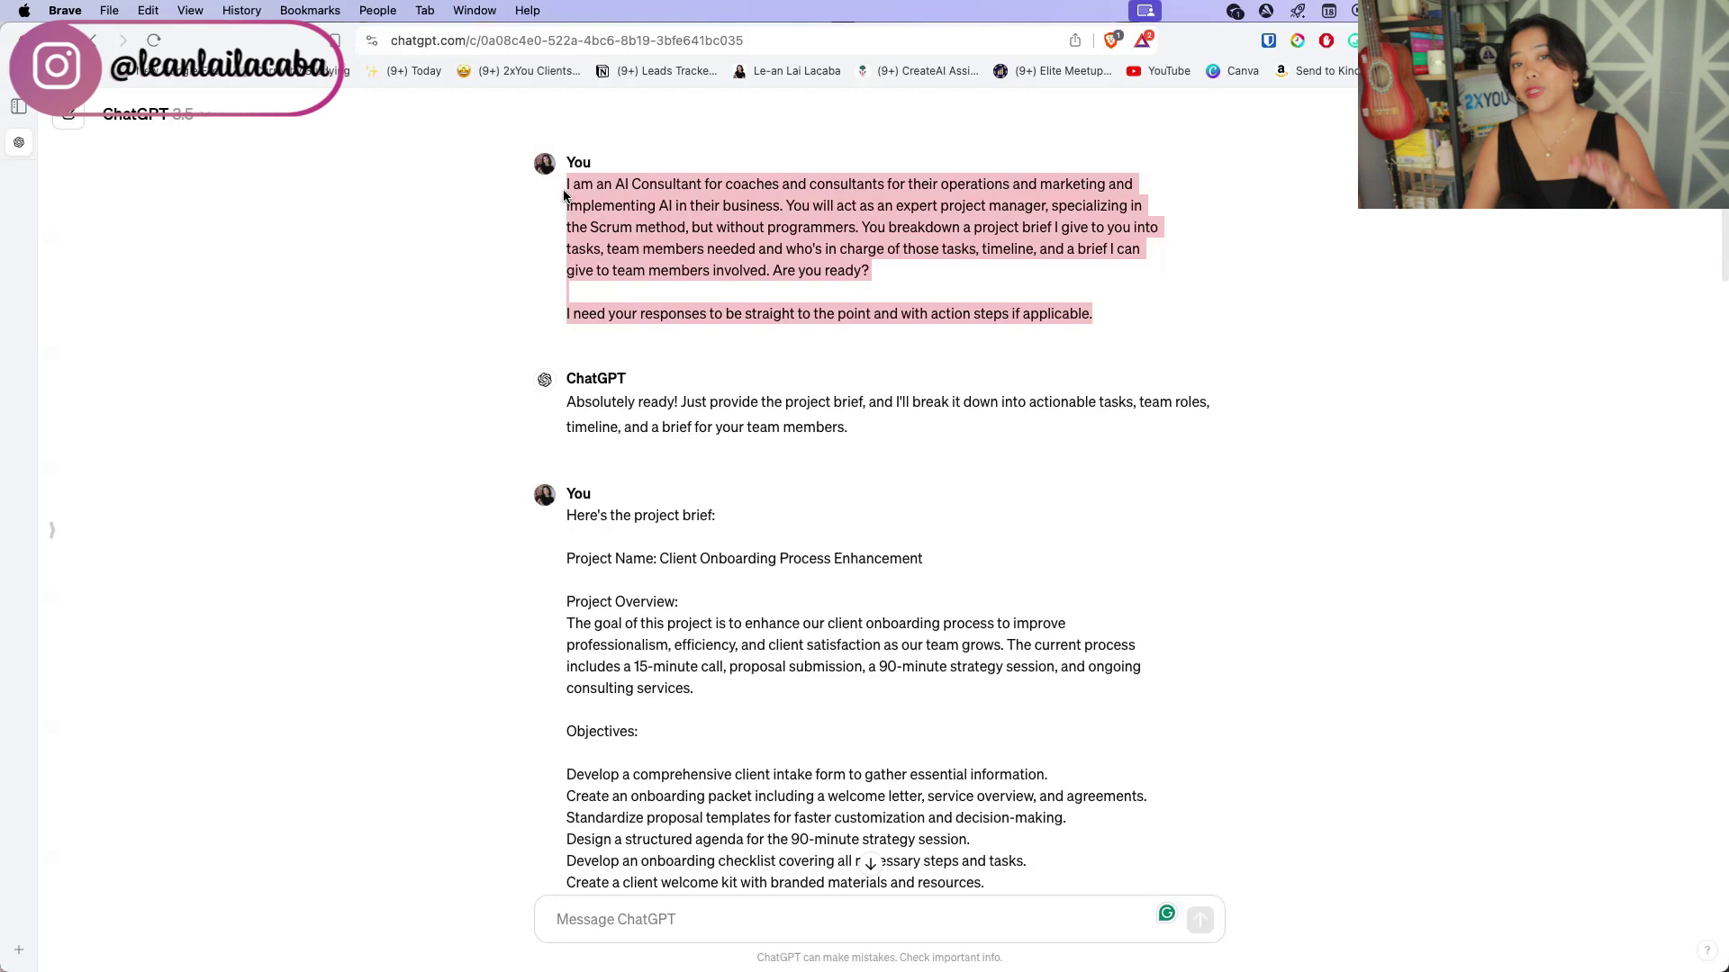
pyautogui.click(613, 249)
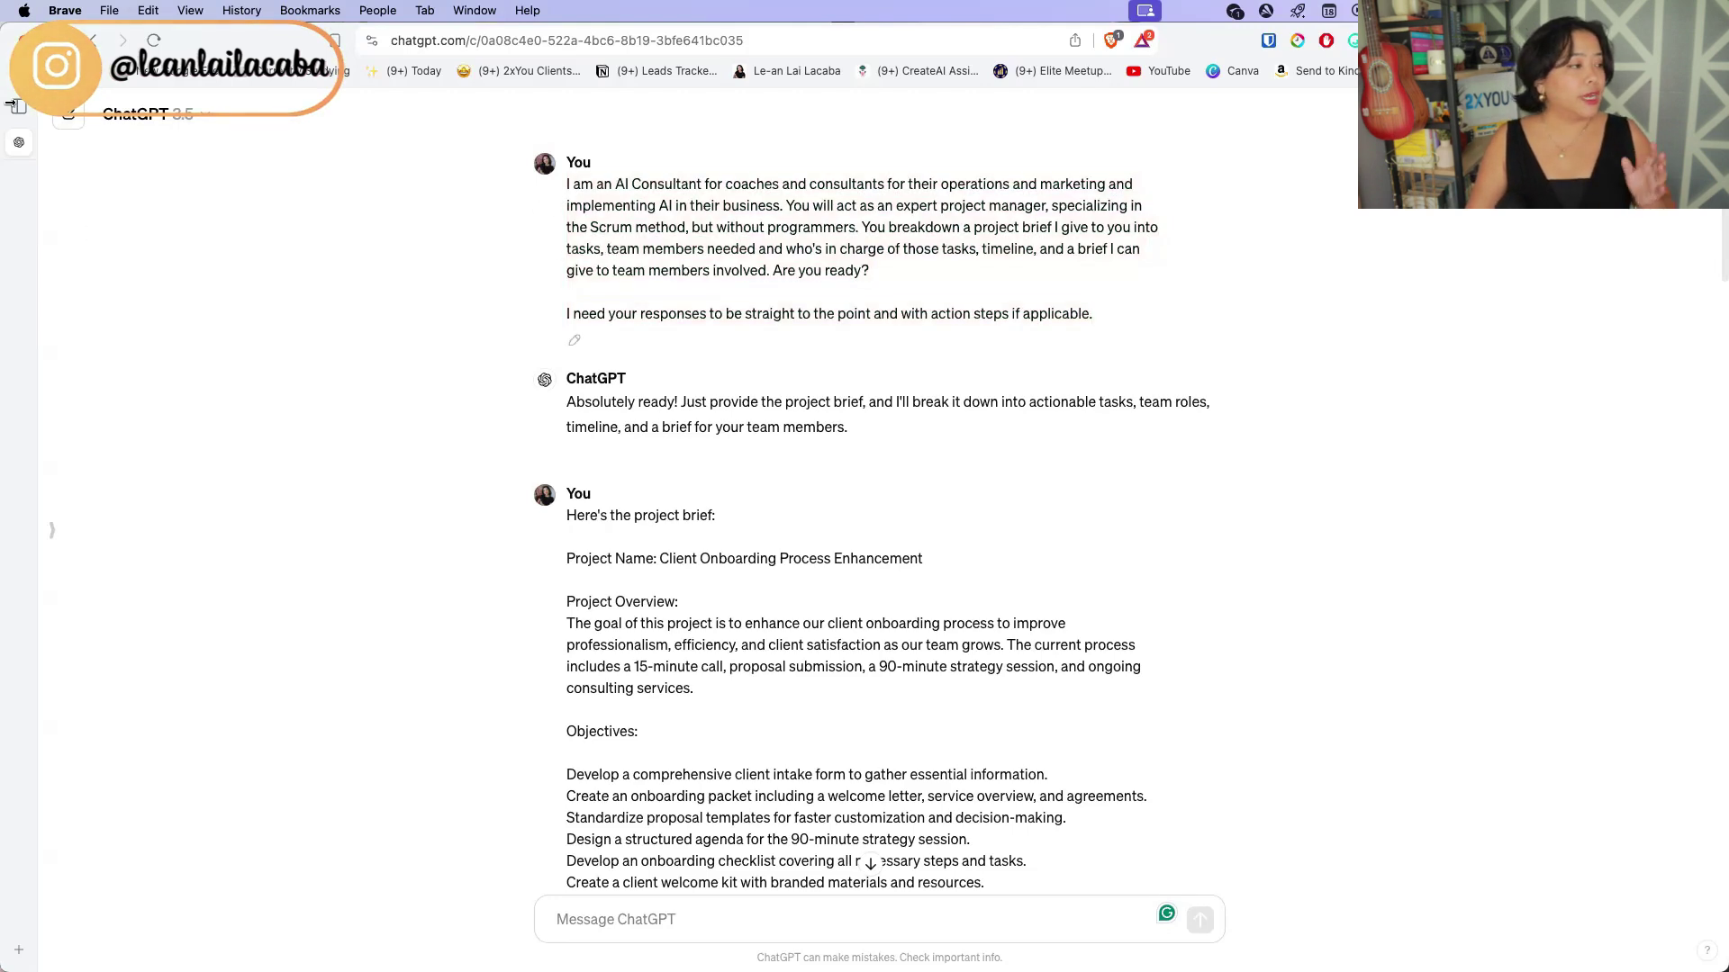
pyautogui.click(55, 535)
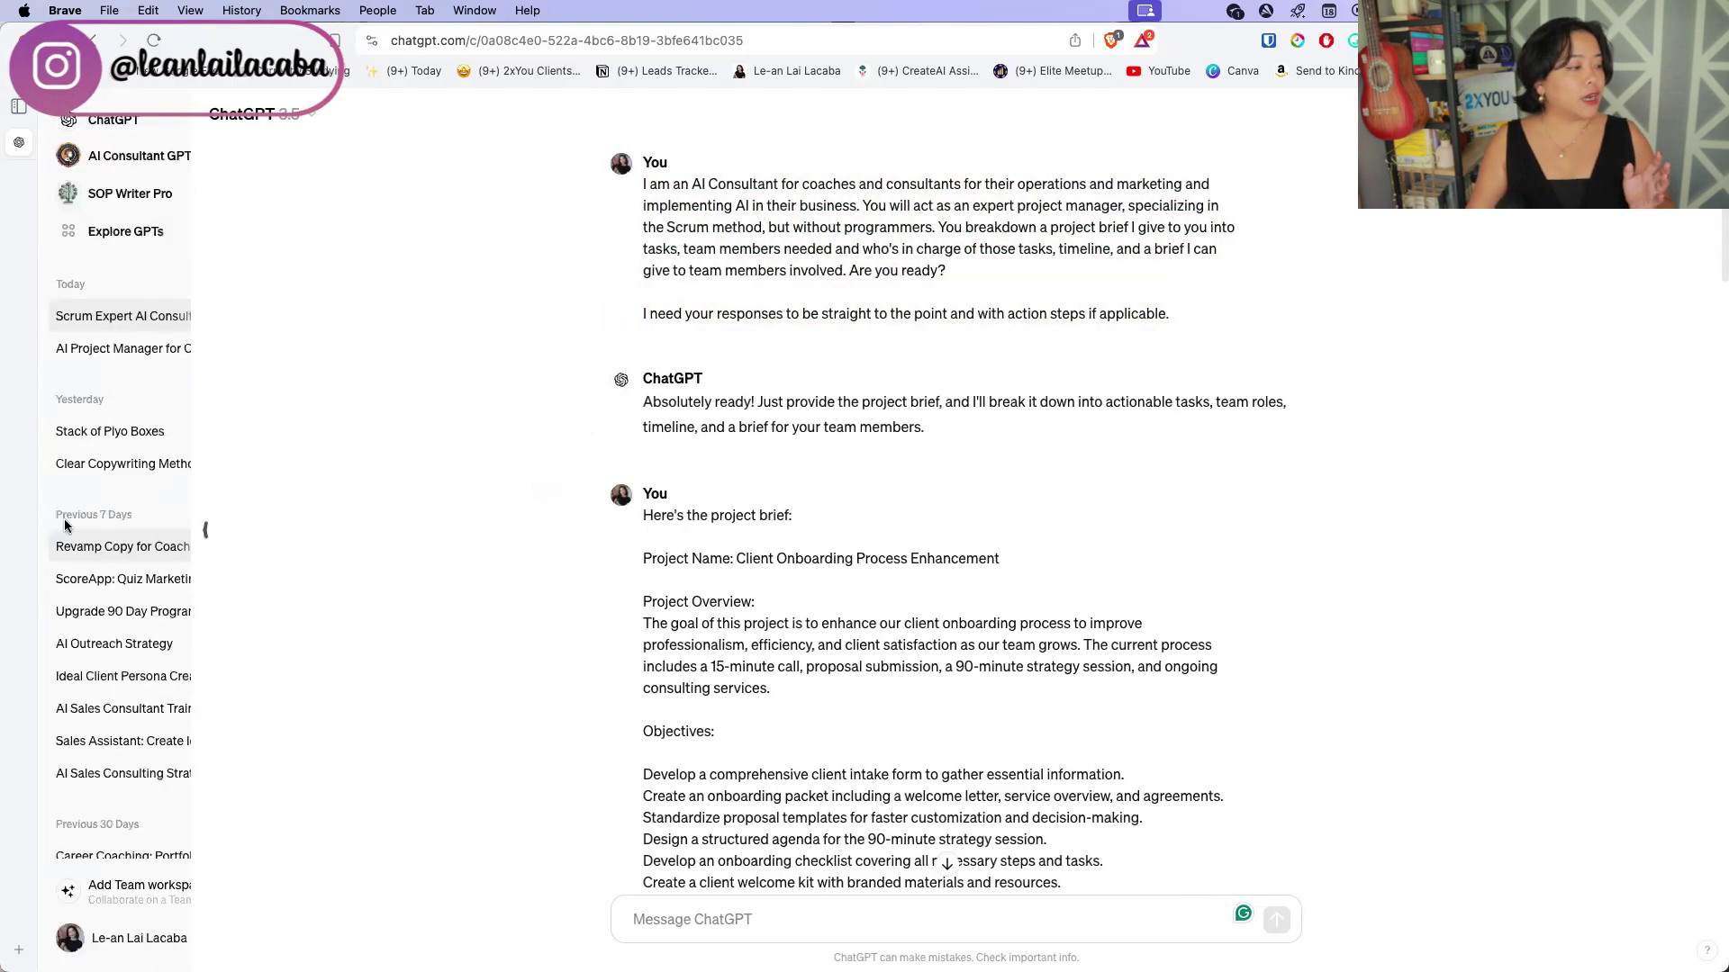
pyautogui.click(109, 358)
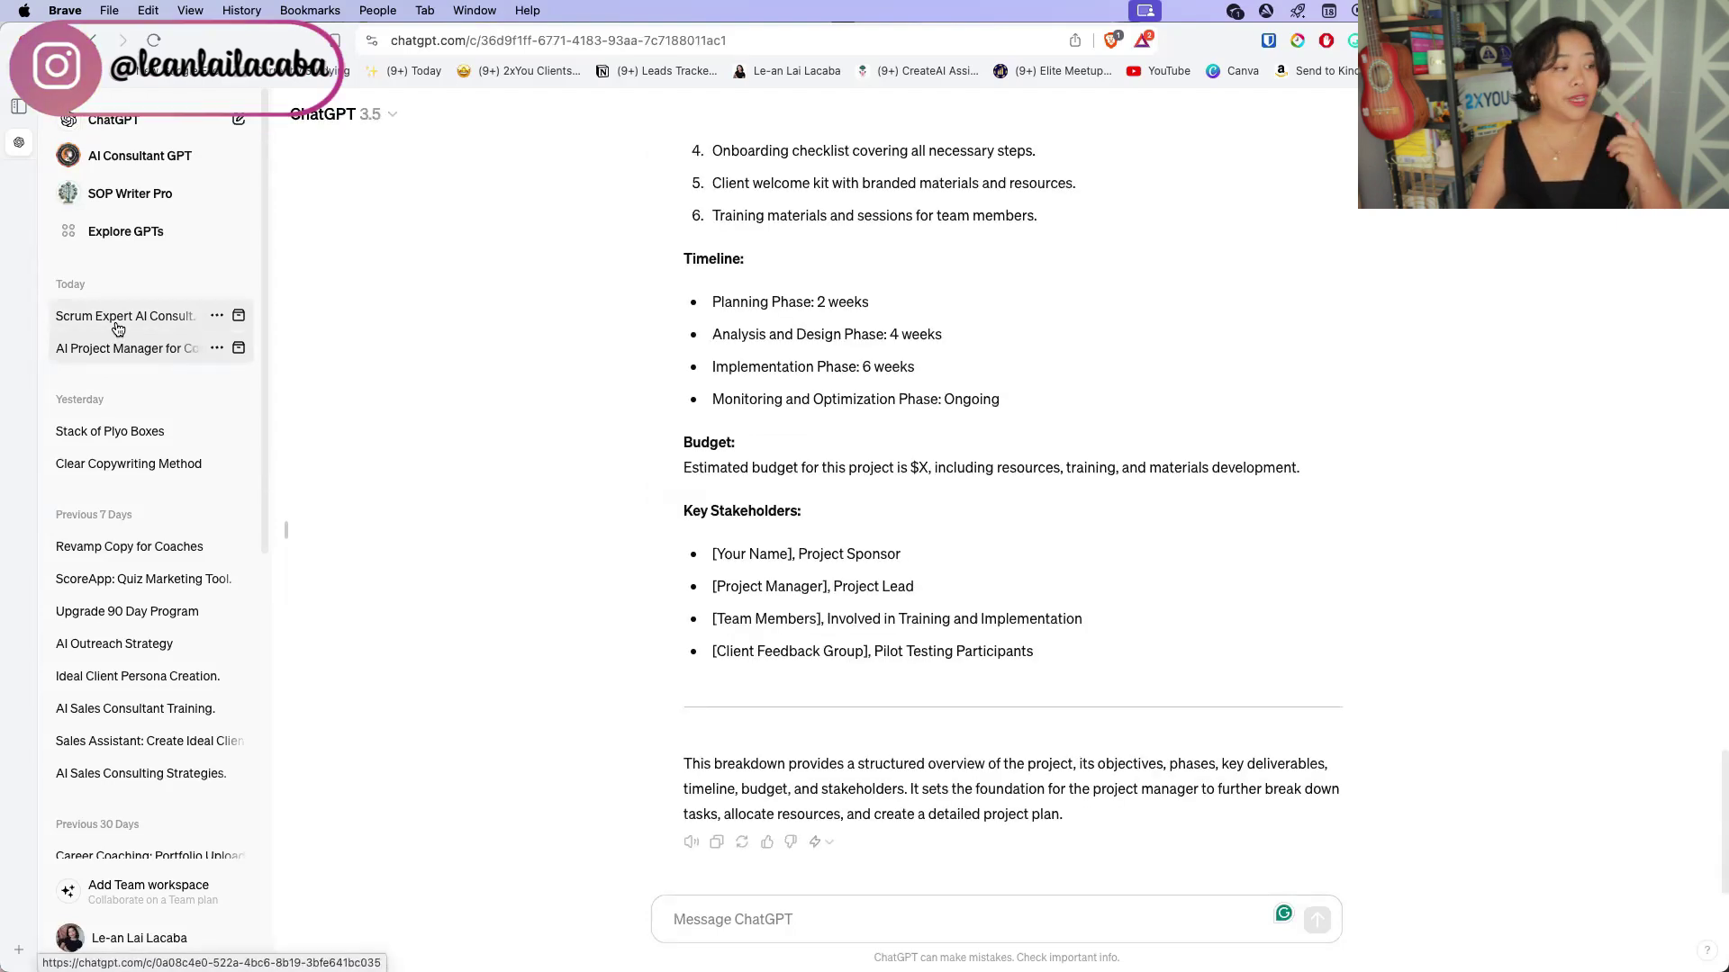
pyautogui.click(117, 328)
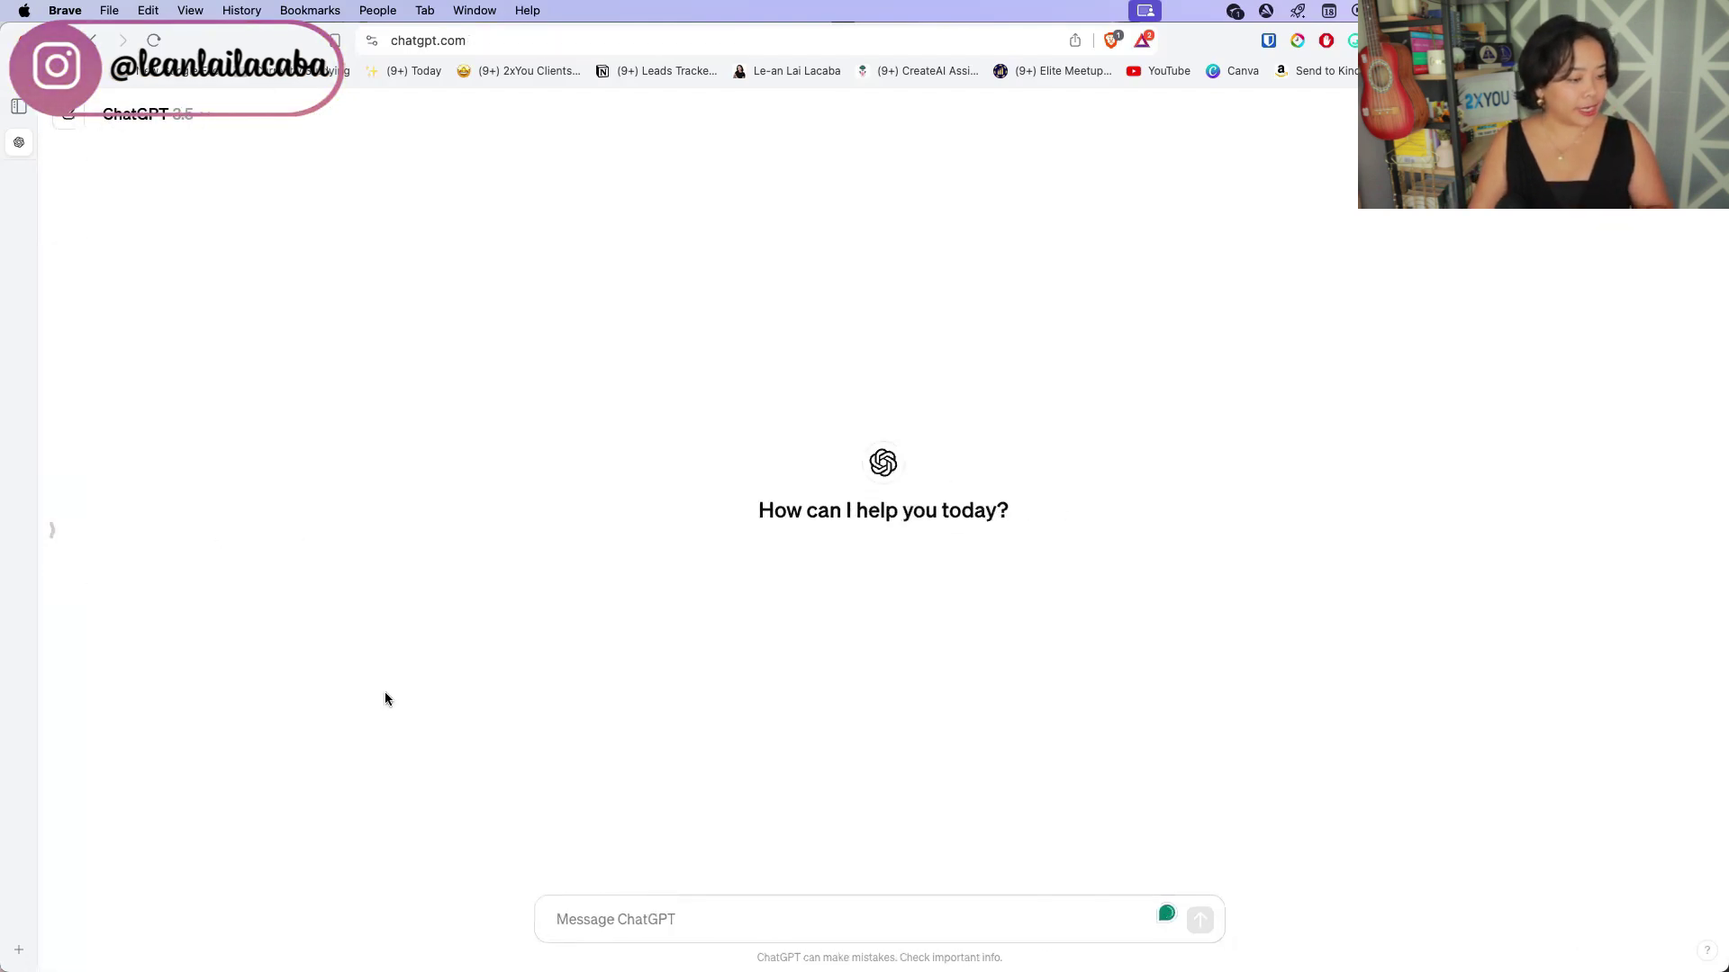
pyautogui.click(610, 903)
# - Send the reused role prompt, rewritten to ask for team email briefs giving clarity after the project brief
pyautogui.press('super+v')
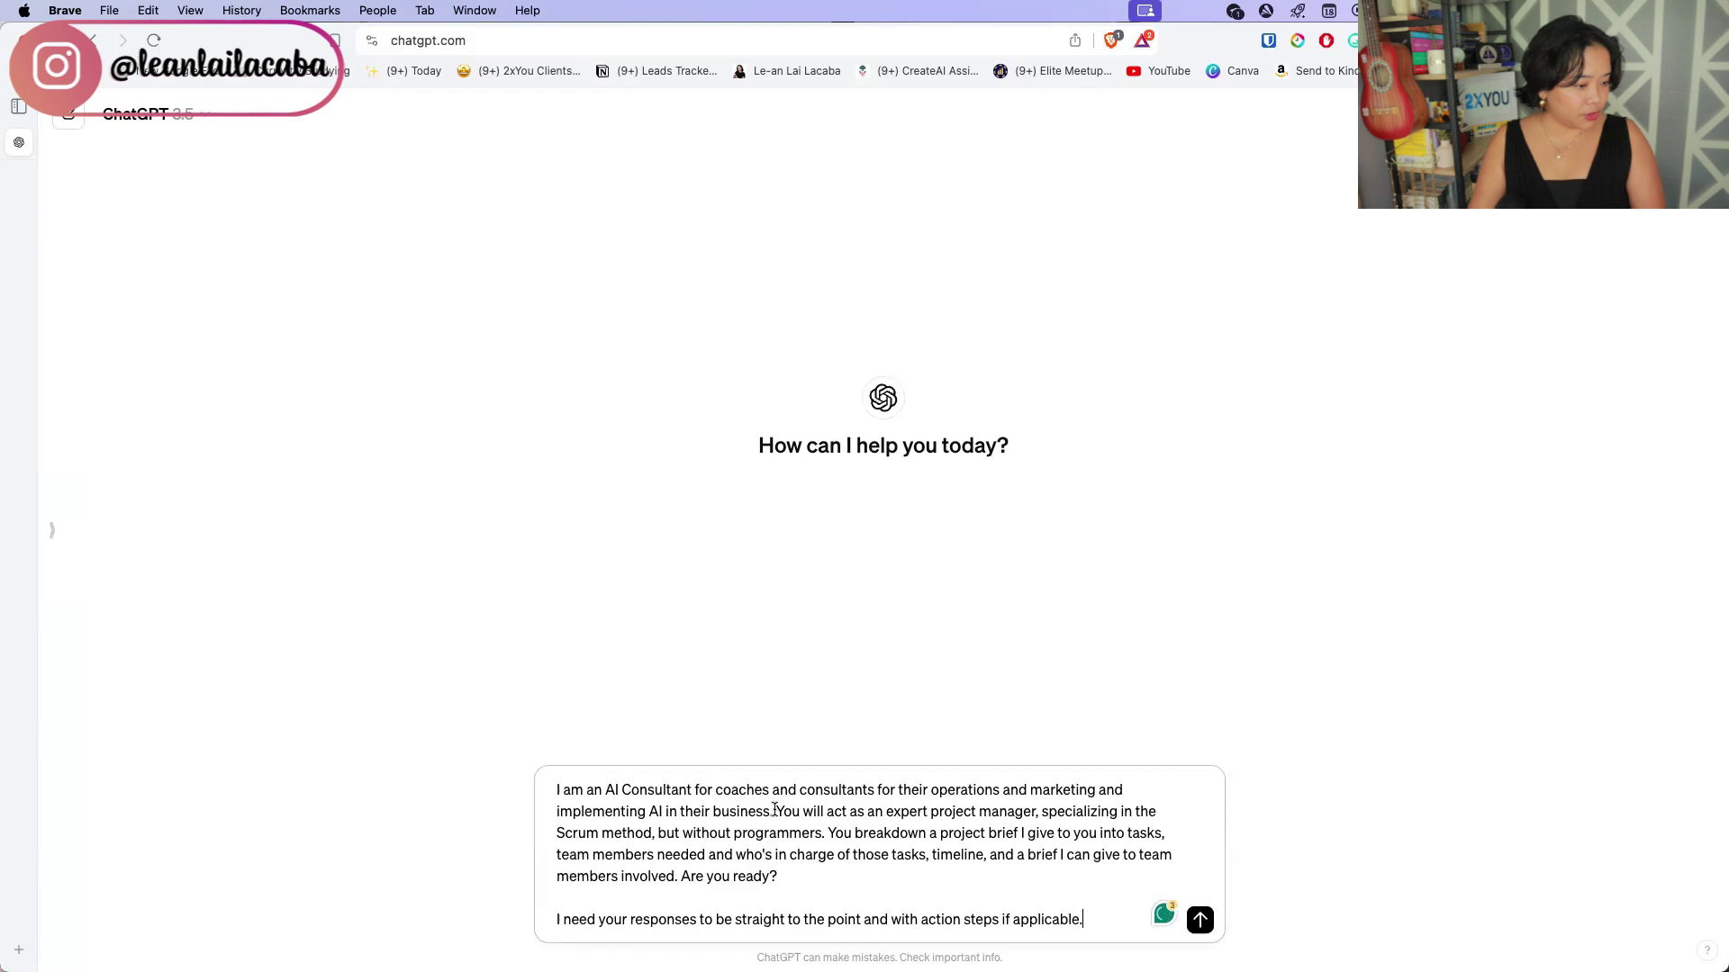
pyautogui.moveTo(852, 833); pyautogui.dragTo(677, 876)
pyautogui.press('BackSpace')
pyautogui.write('will write the em')
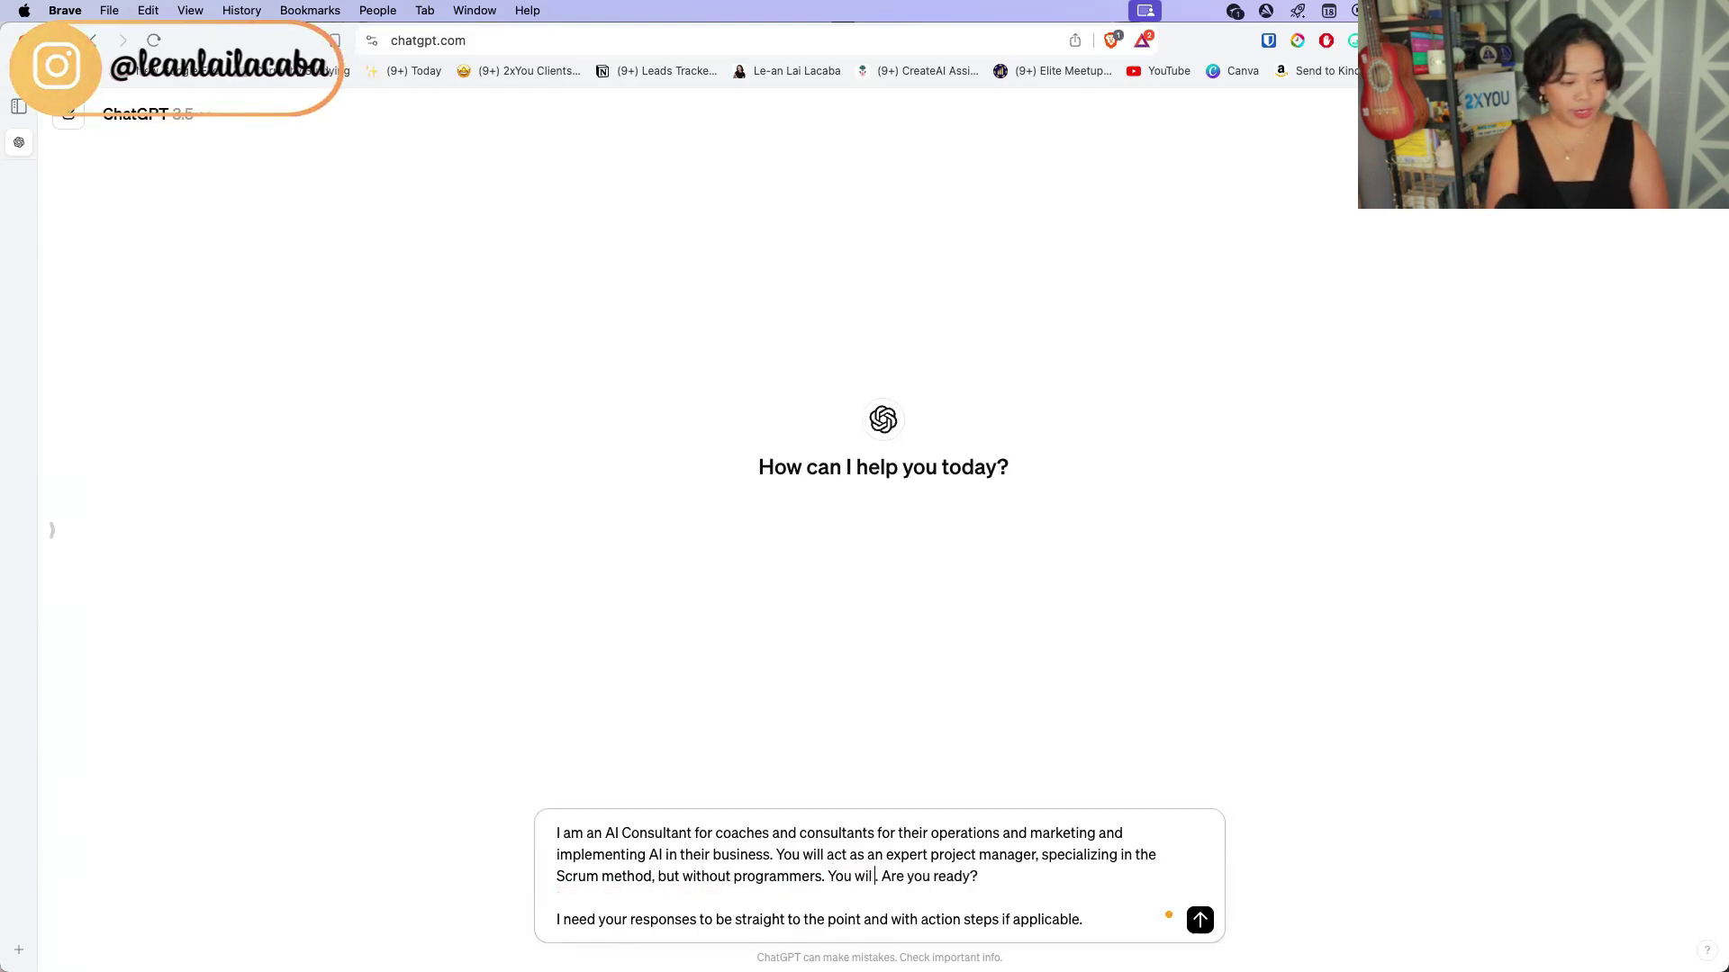
pyautogui.write('ail briefs for th')
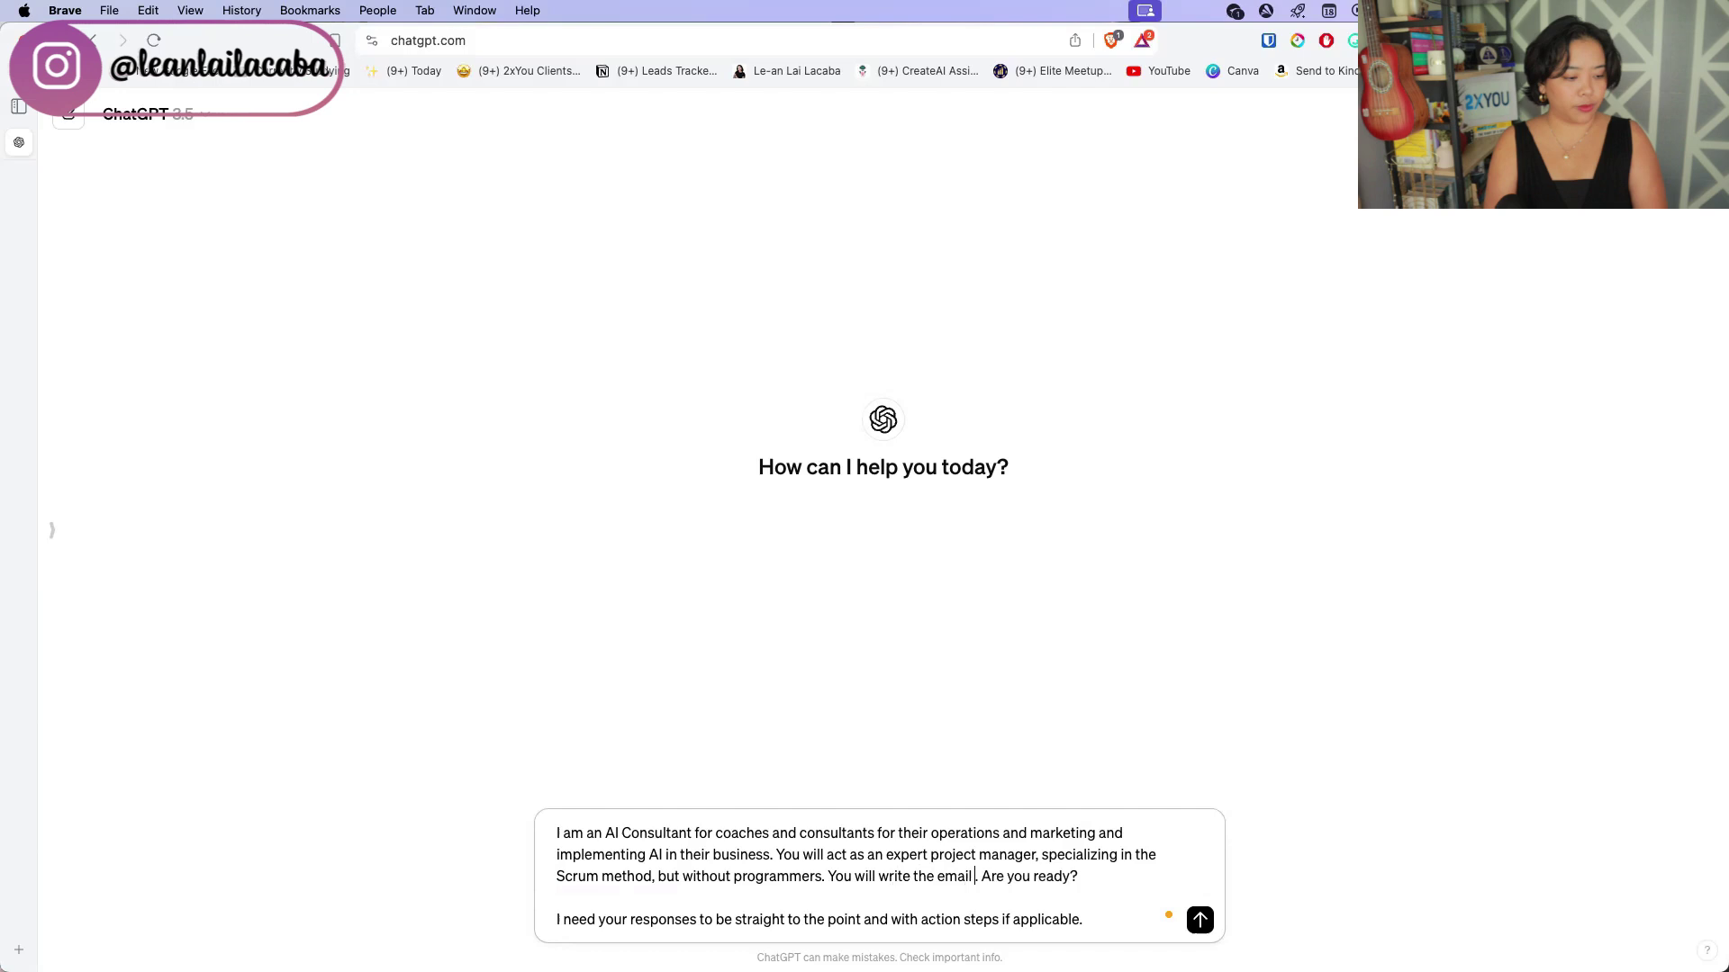
pyautogui.write('e team members')
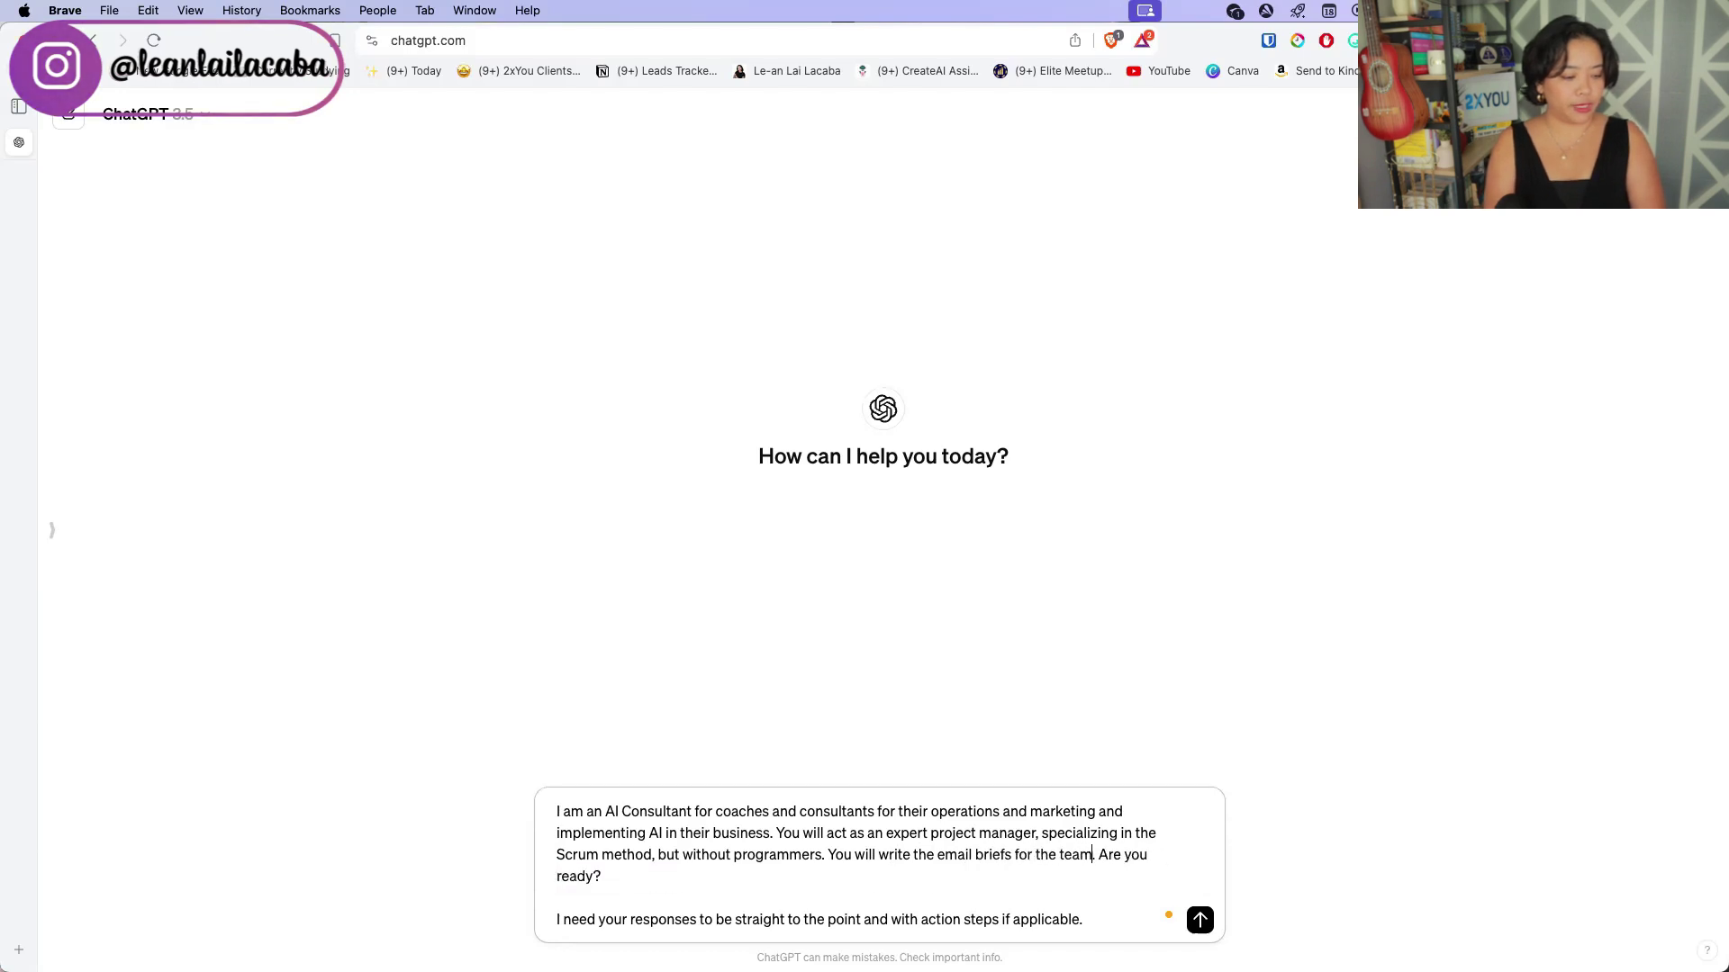
pyautogui.write(" for the project we'")
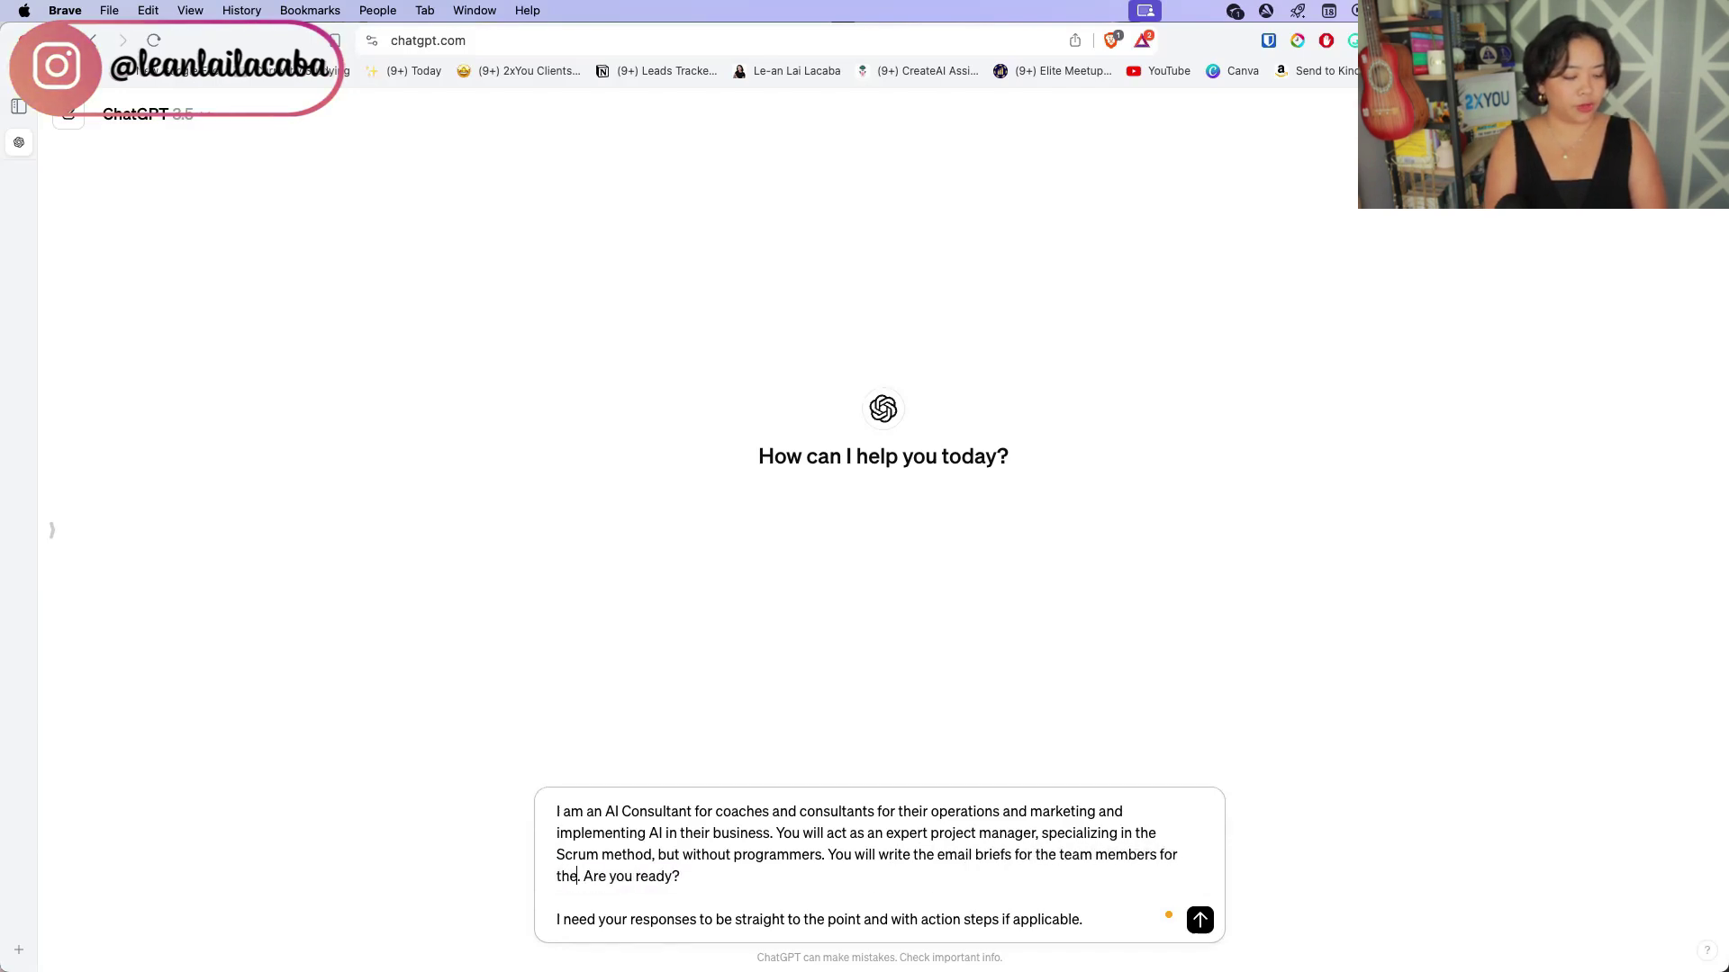
pyautogui.write('re creating that giv')
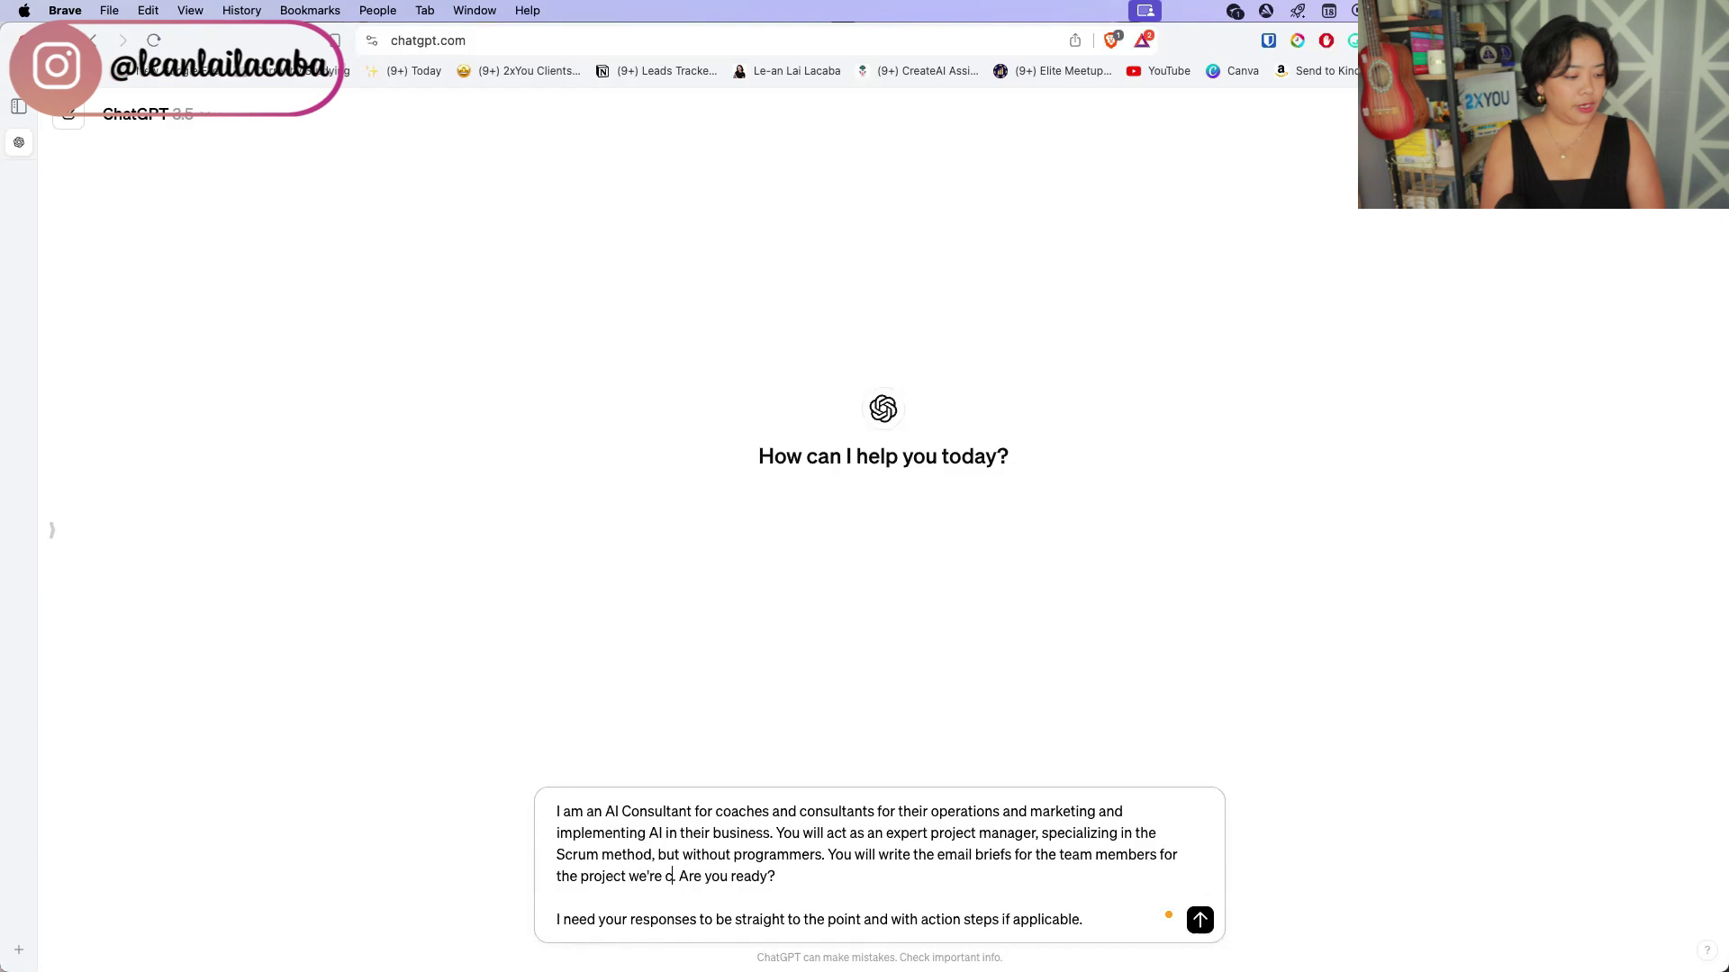
pyautogui.write('es them clary')
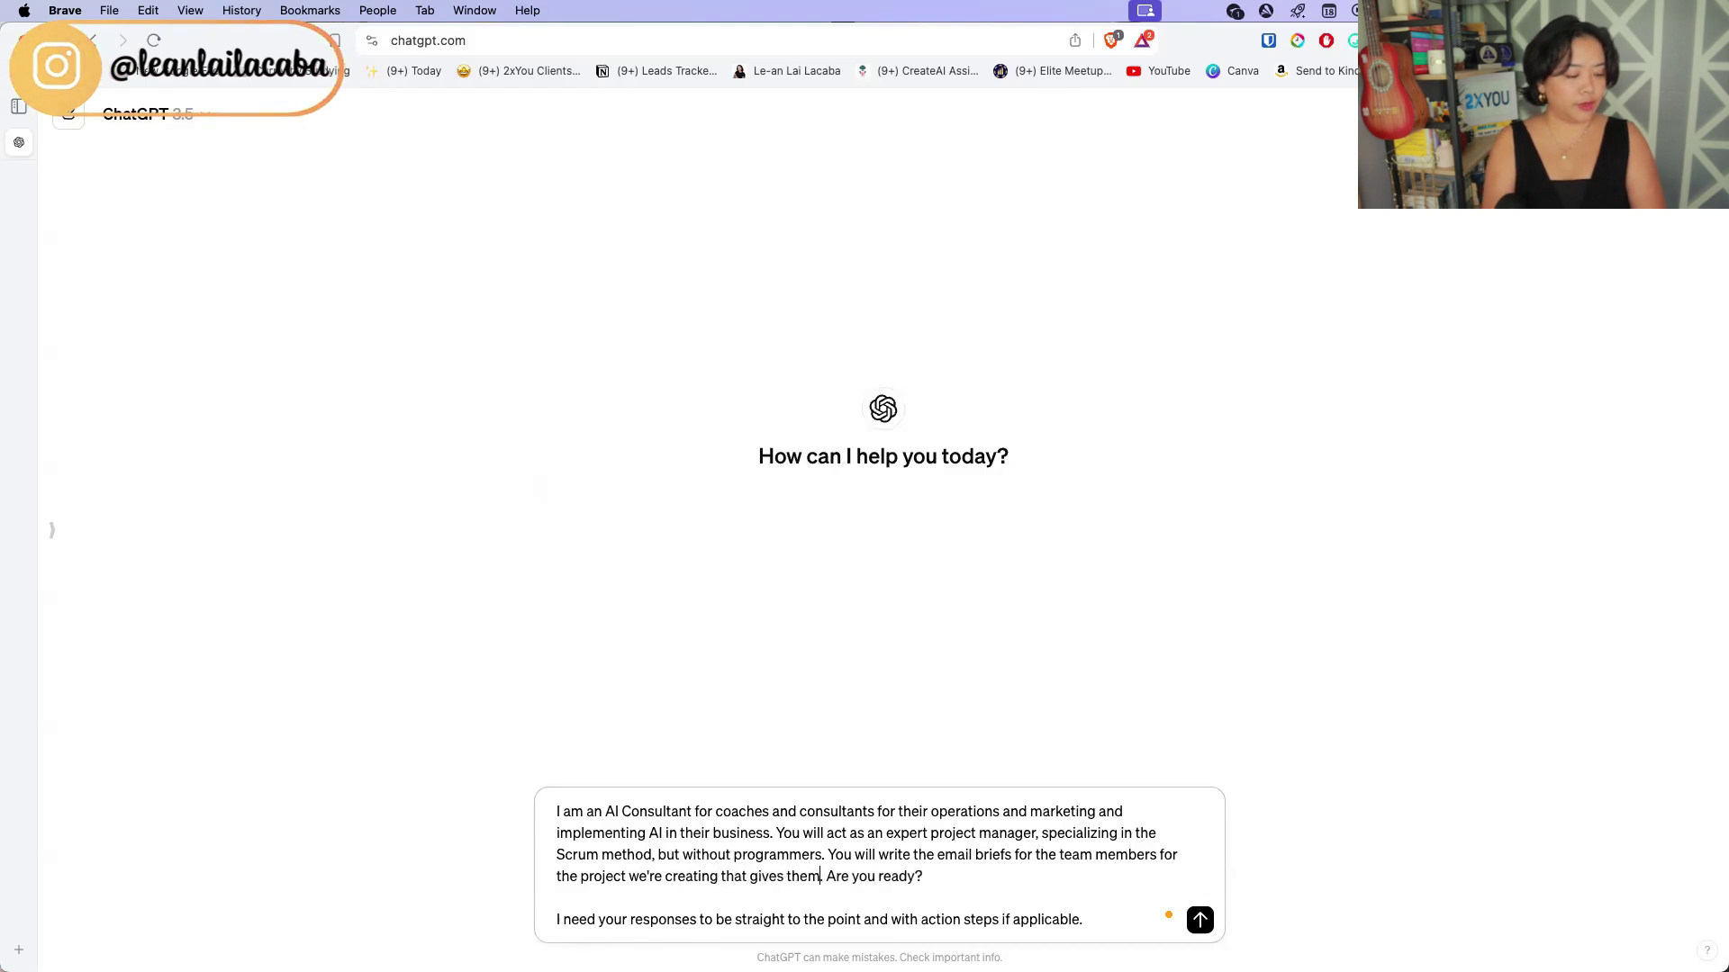
pyautogui.press('BackSpace')
pyautogui.write('ity after')
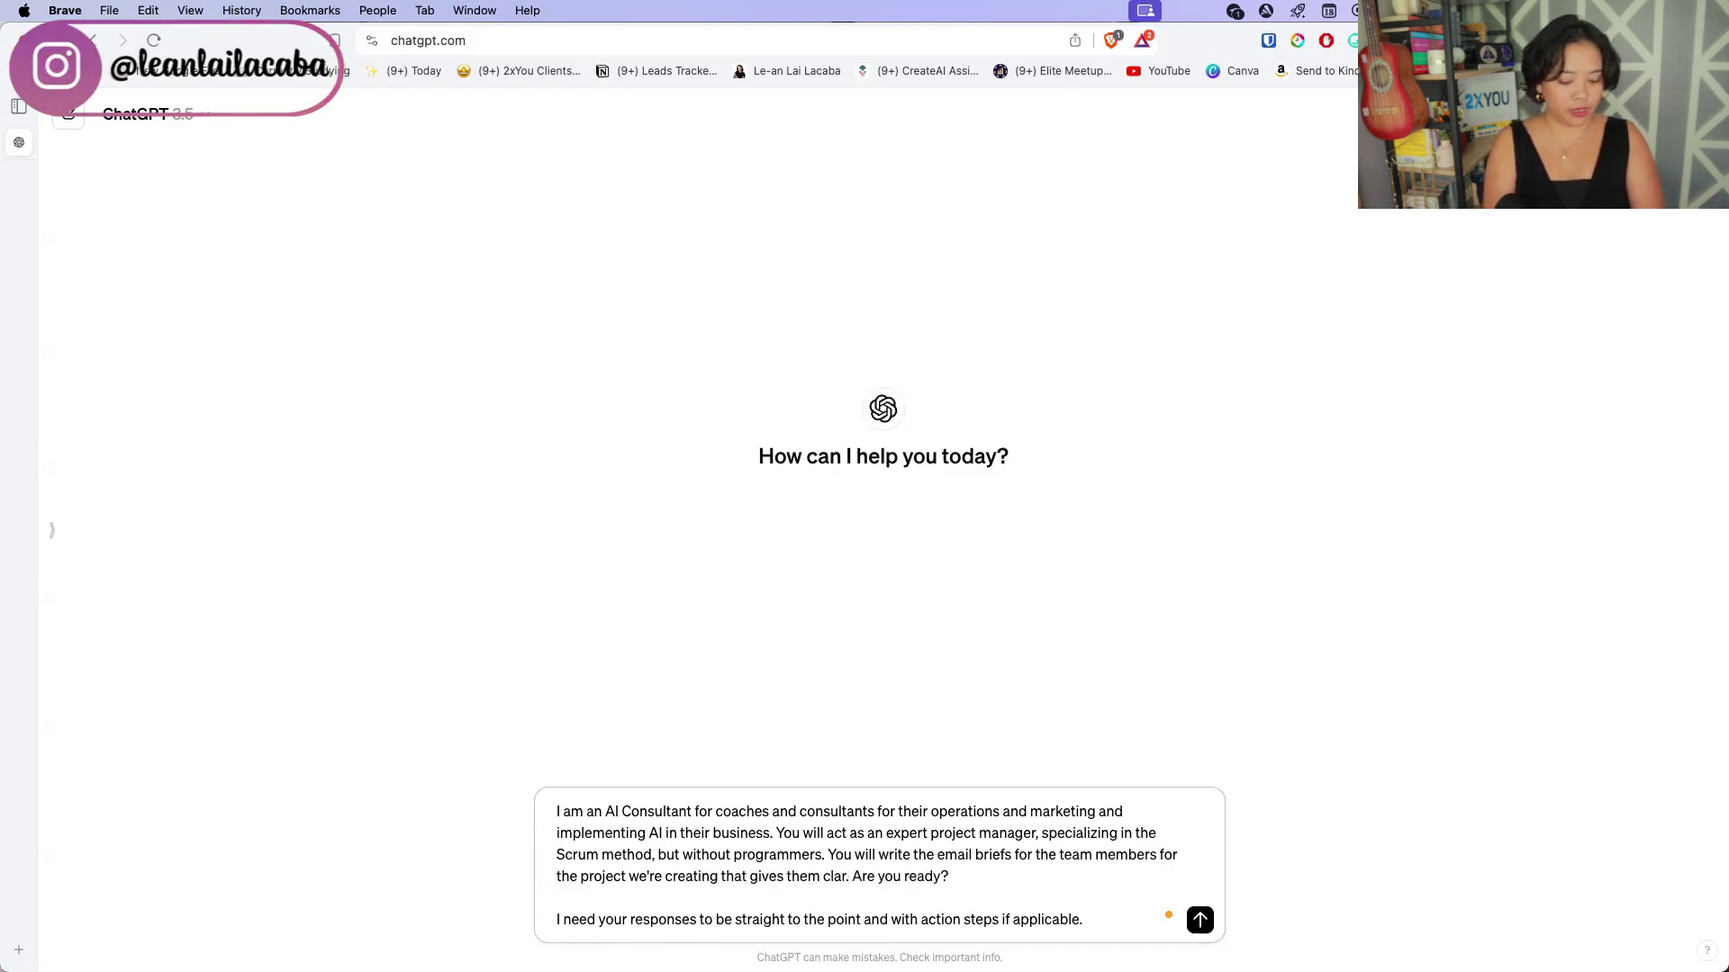
pyautogui.write(' I give you the pr')
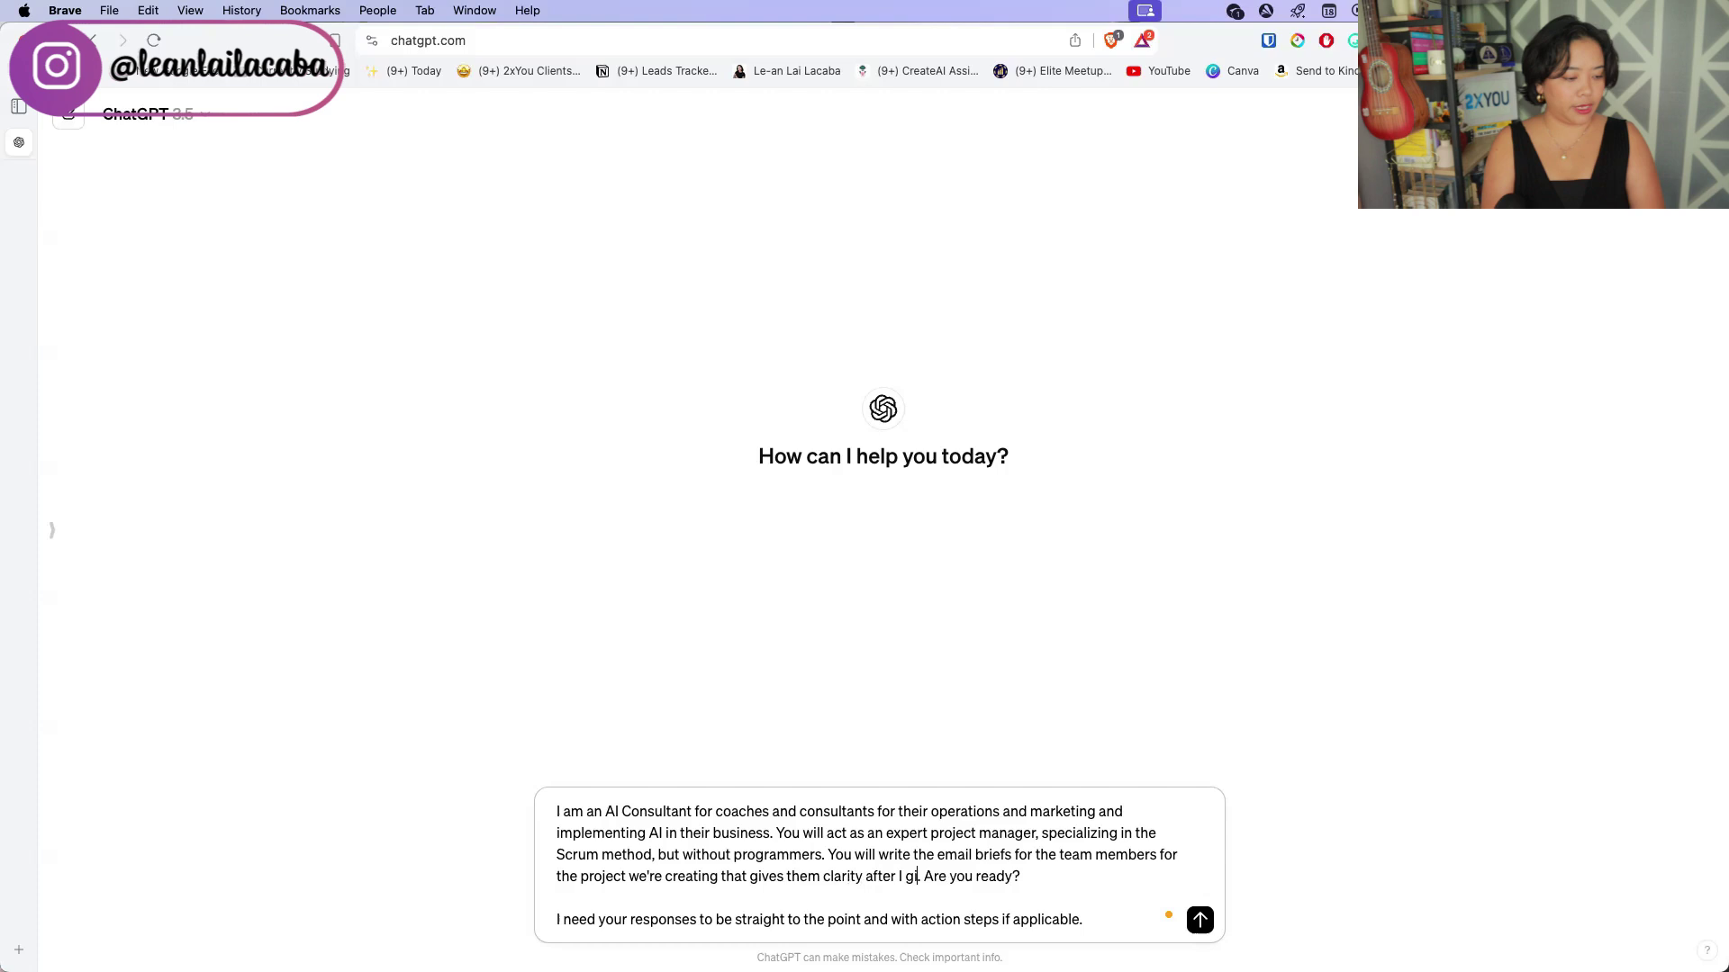
pyautogui.write('oject brief')
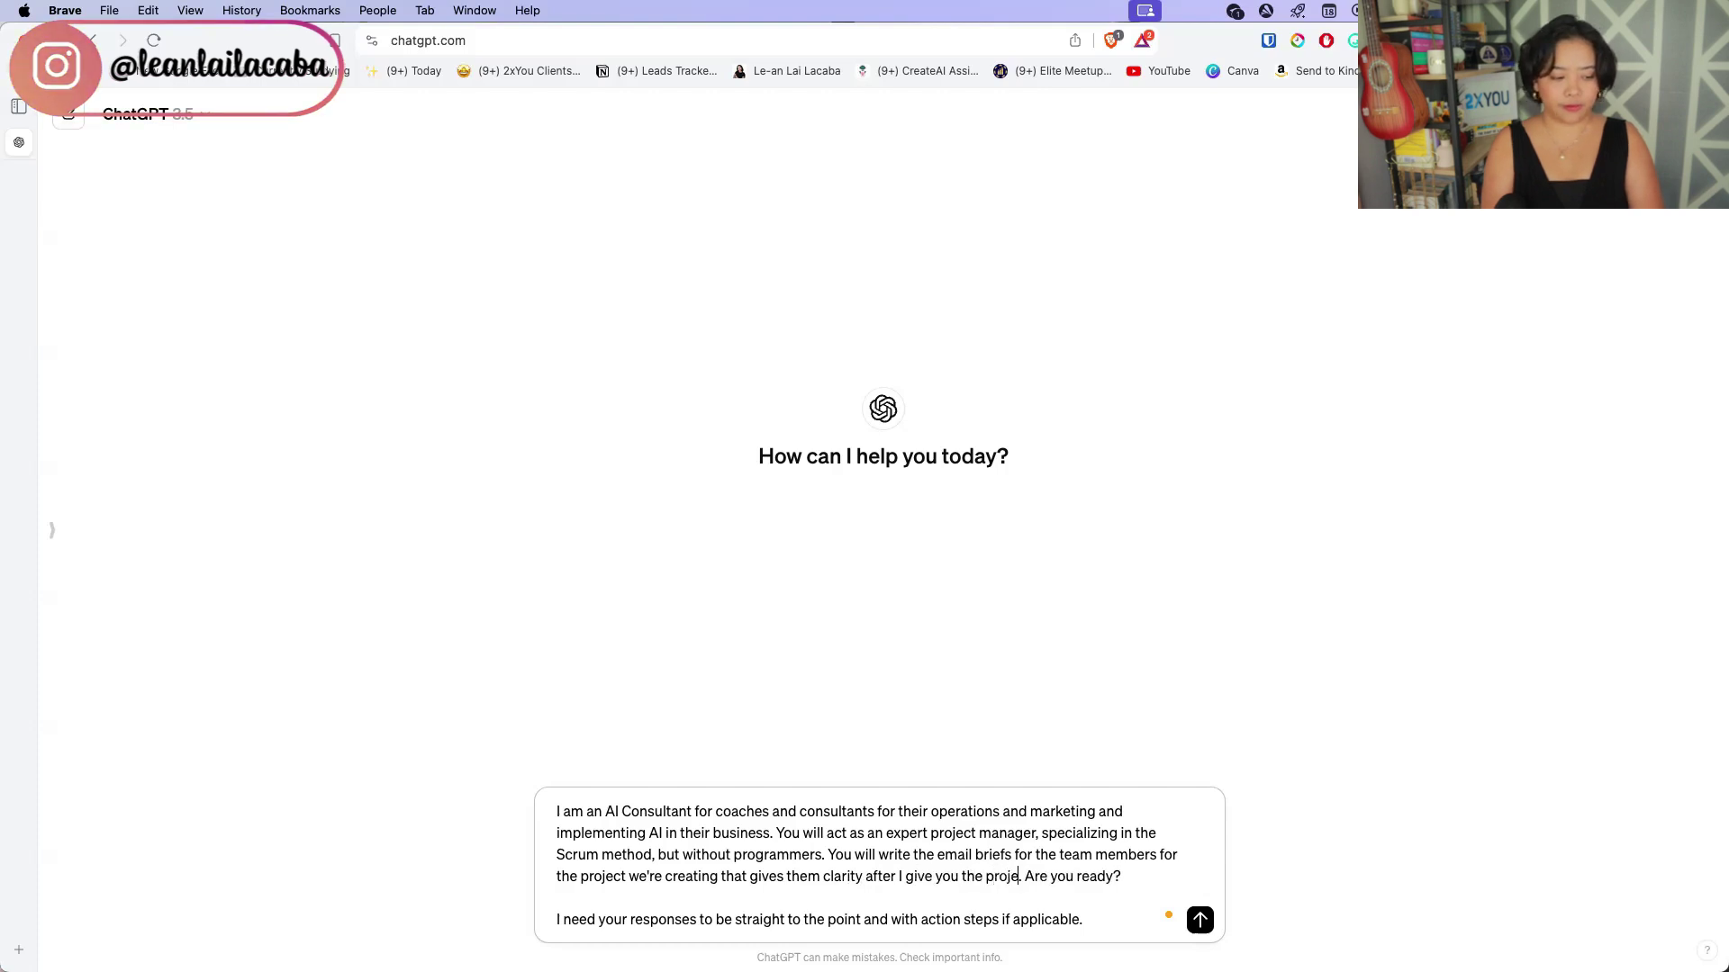
pyautogui.press('Return')
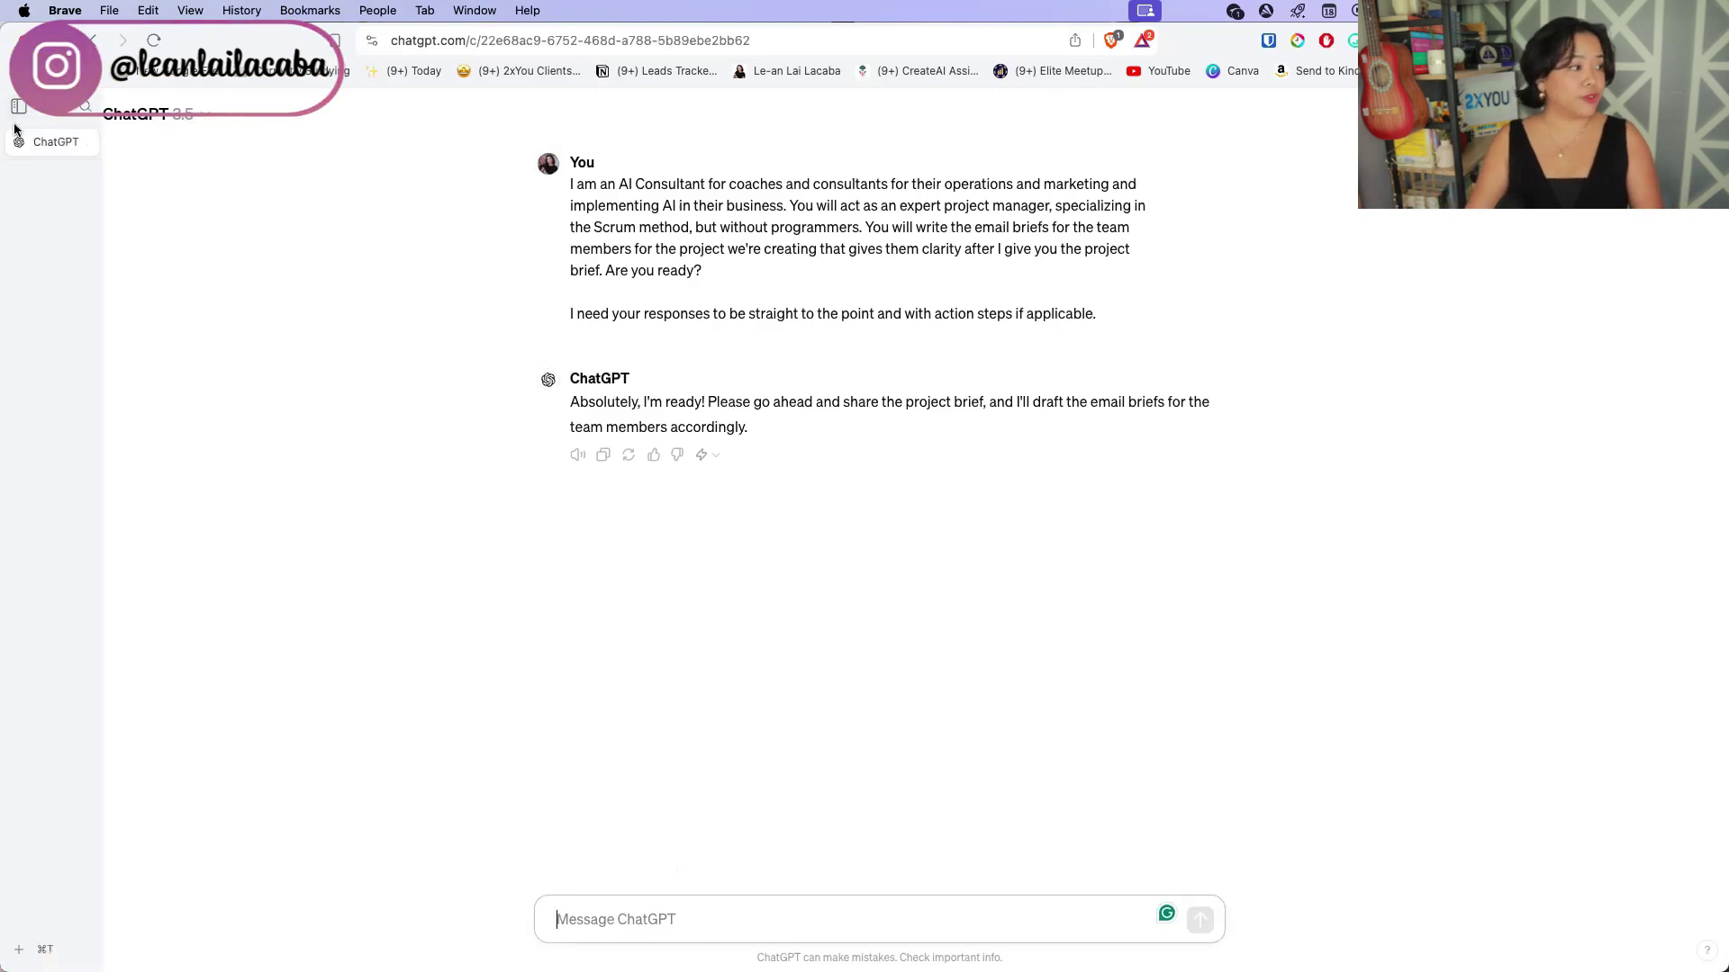
# - Copy the project brief and Scrum task breakdown from the earlier Scrum task-breakdown chat
pyautogui.click(52, 531)
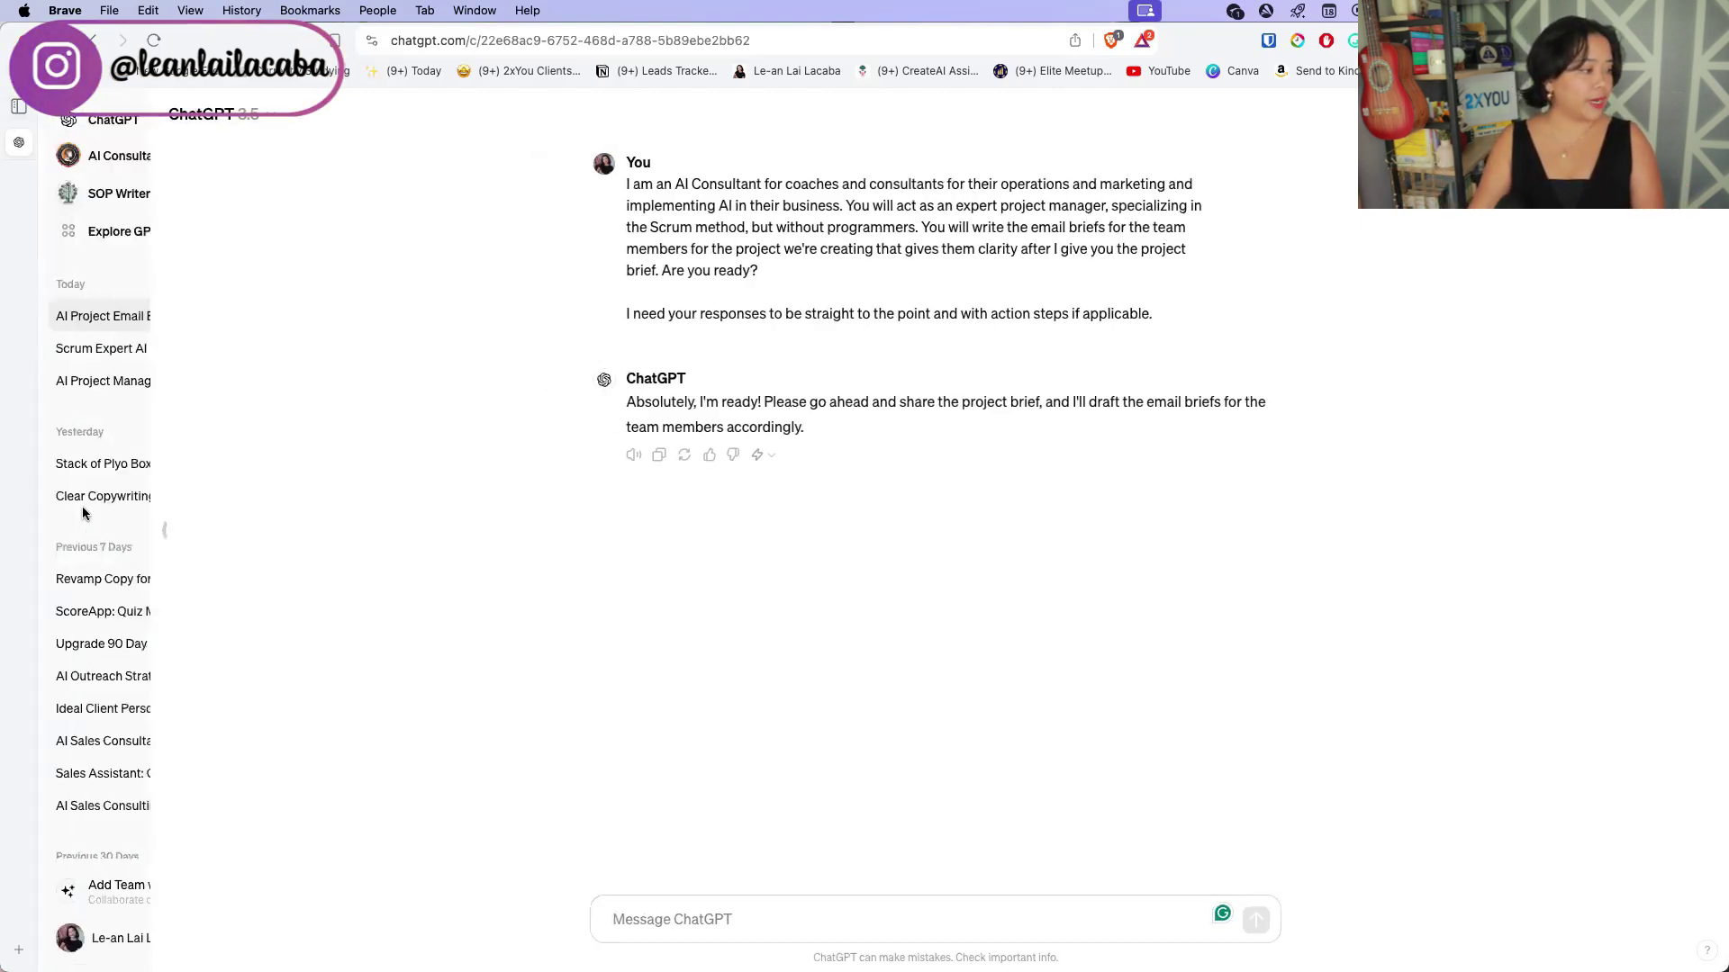
pyautogui.click(135, 348)
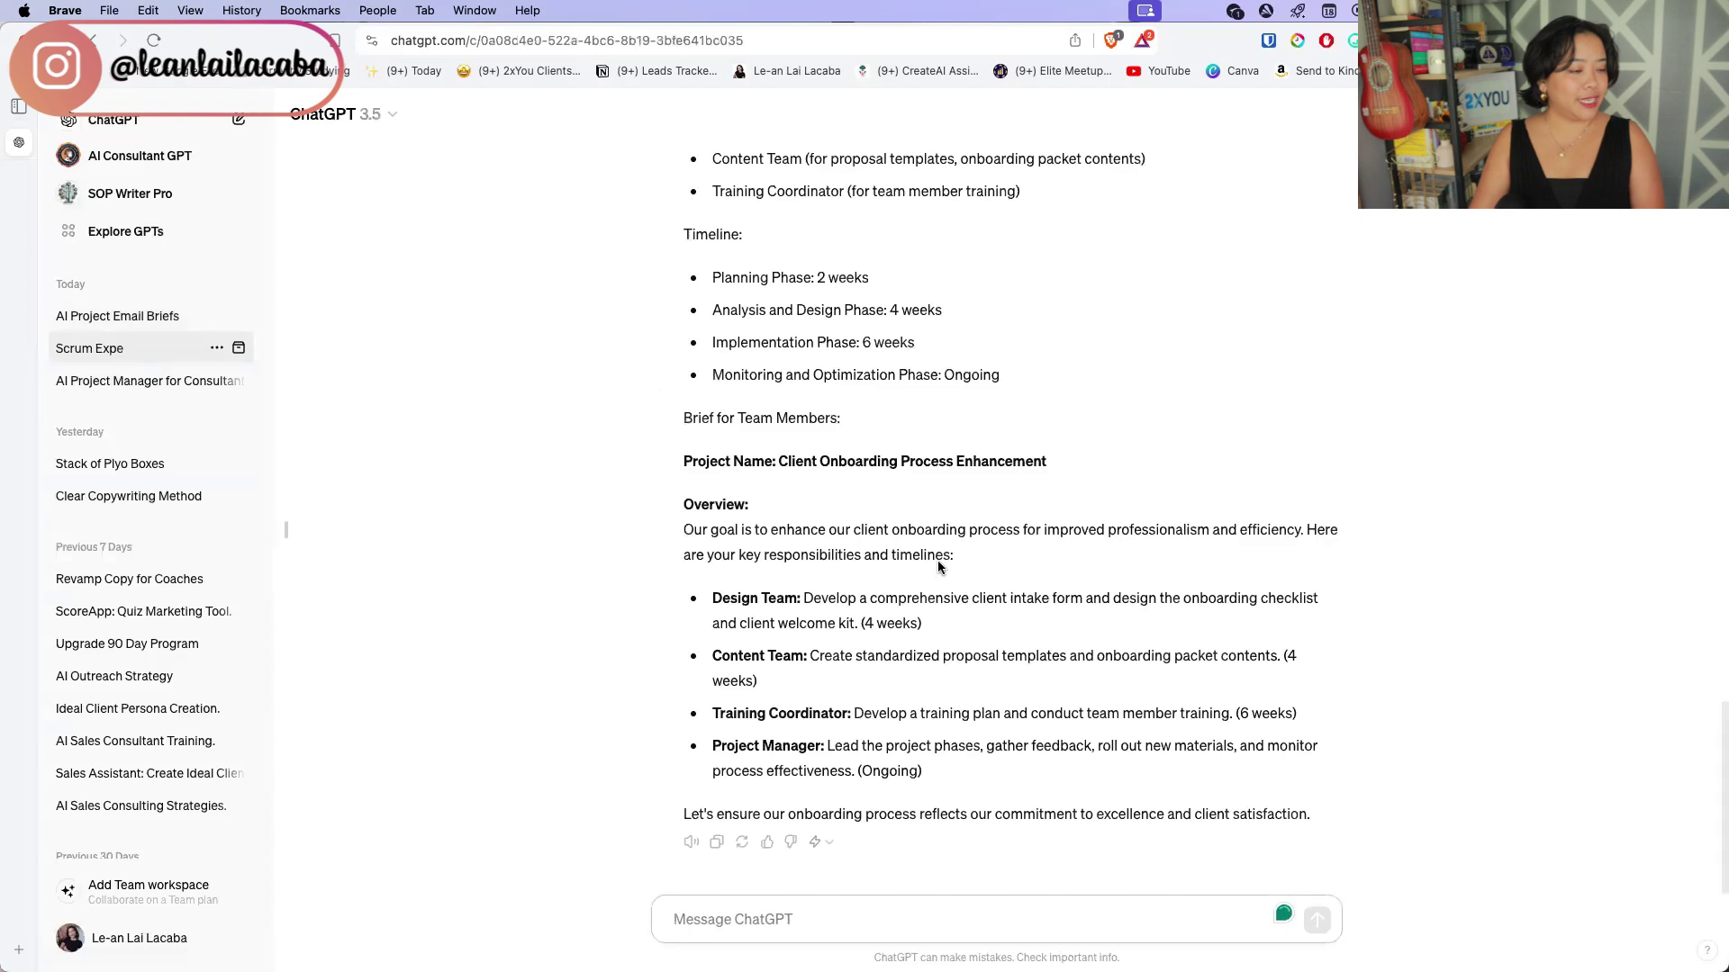
pyautogui.scroll(15, 901, 549)
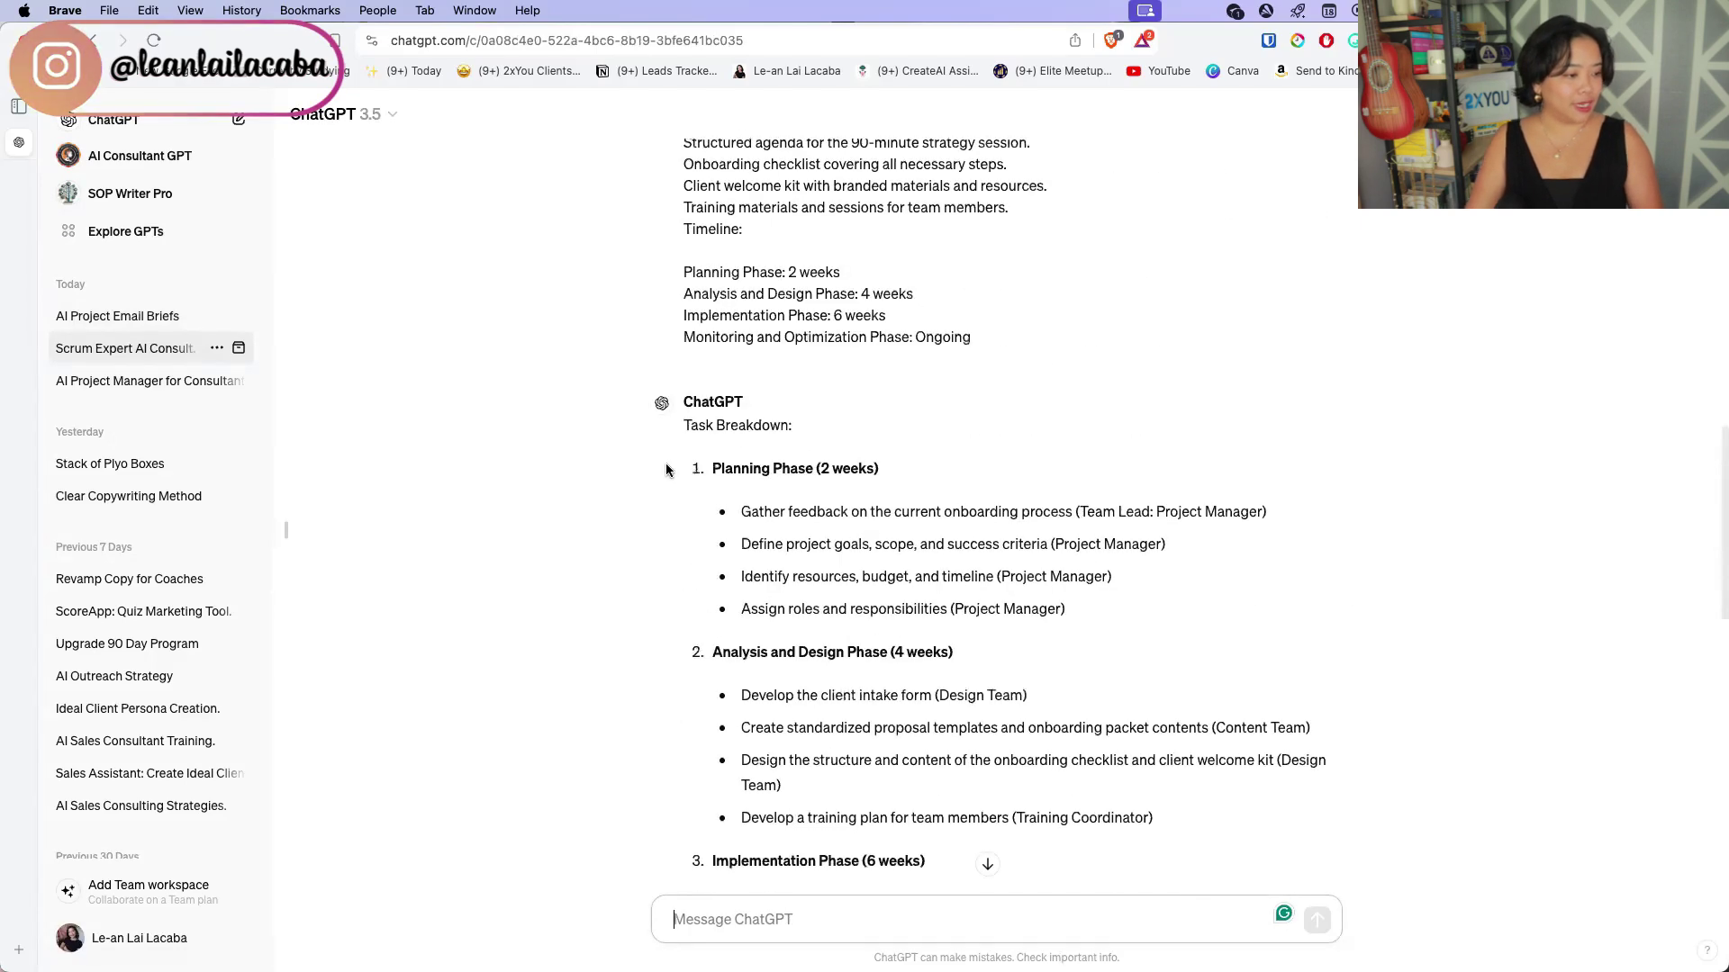
pyautogui.moveTo(689, 416); pyautogui.dragTo(977, 577)
pyautogui.click(977, 577)
pyautogui.scroll(5, 756, 453)
pyautogui.scroll(10, 756, 453)
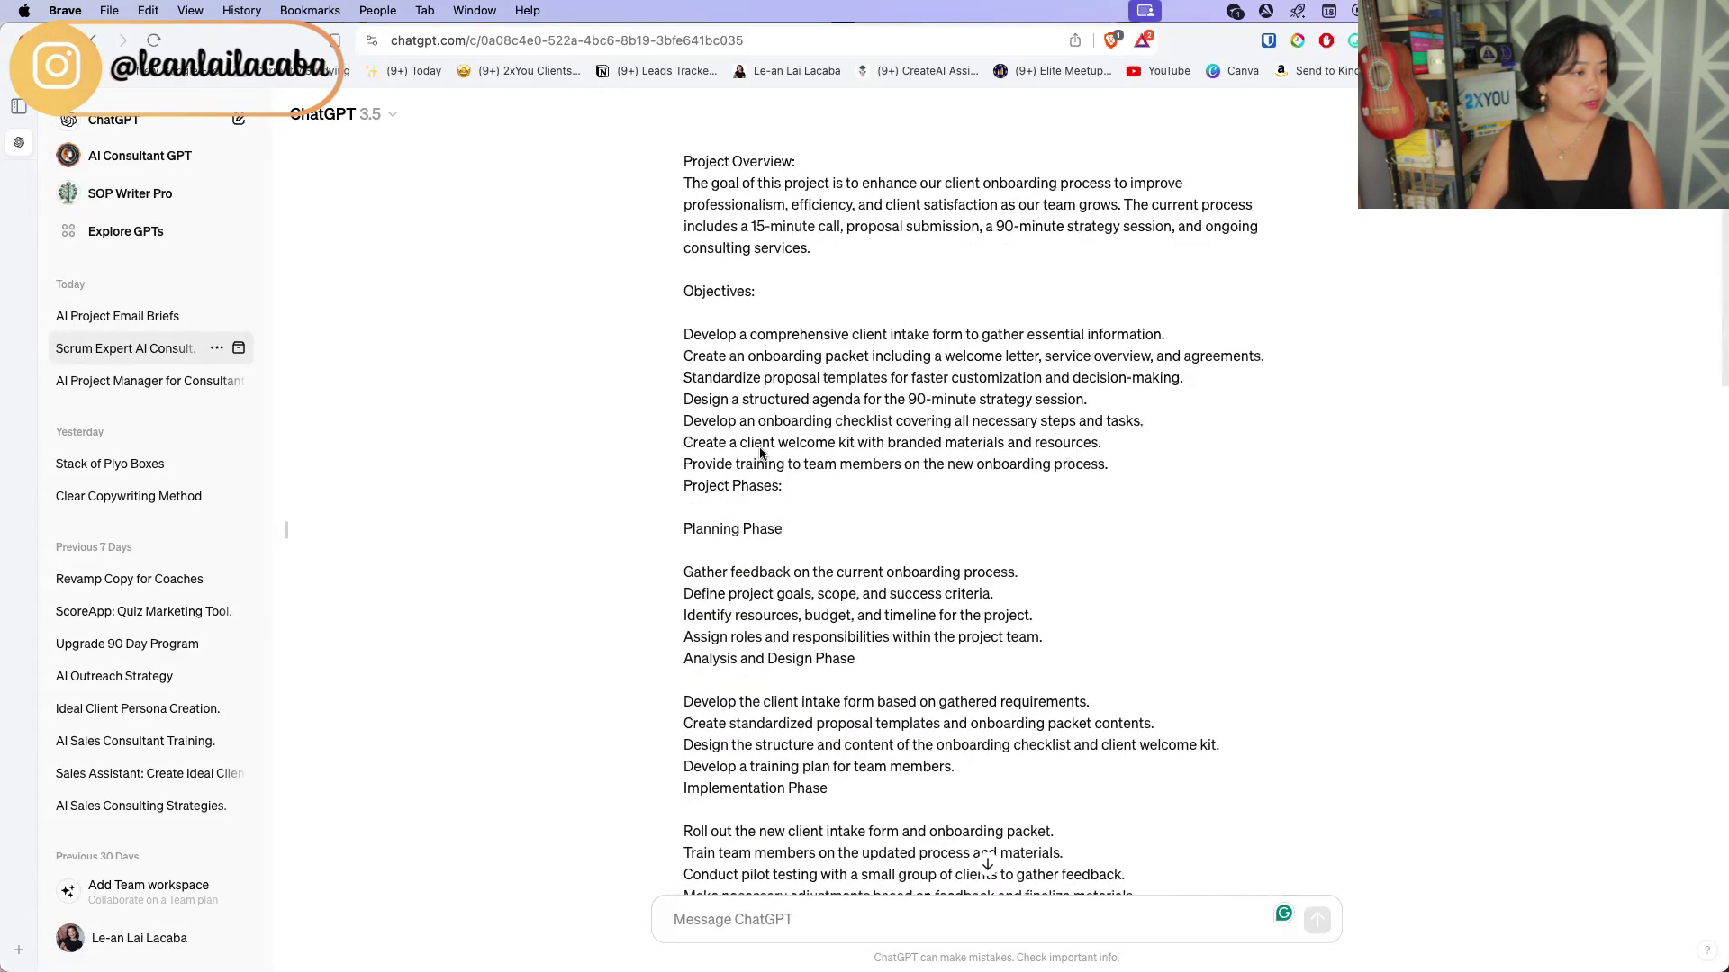
pyautogui.moveTo(677, 513); pyautogui.dragTo(1051, 716)
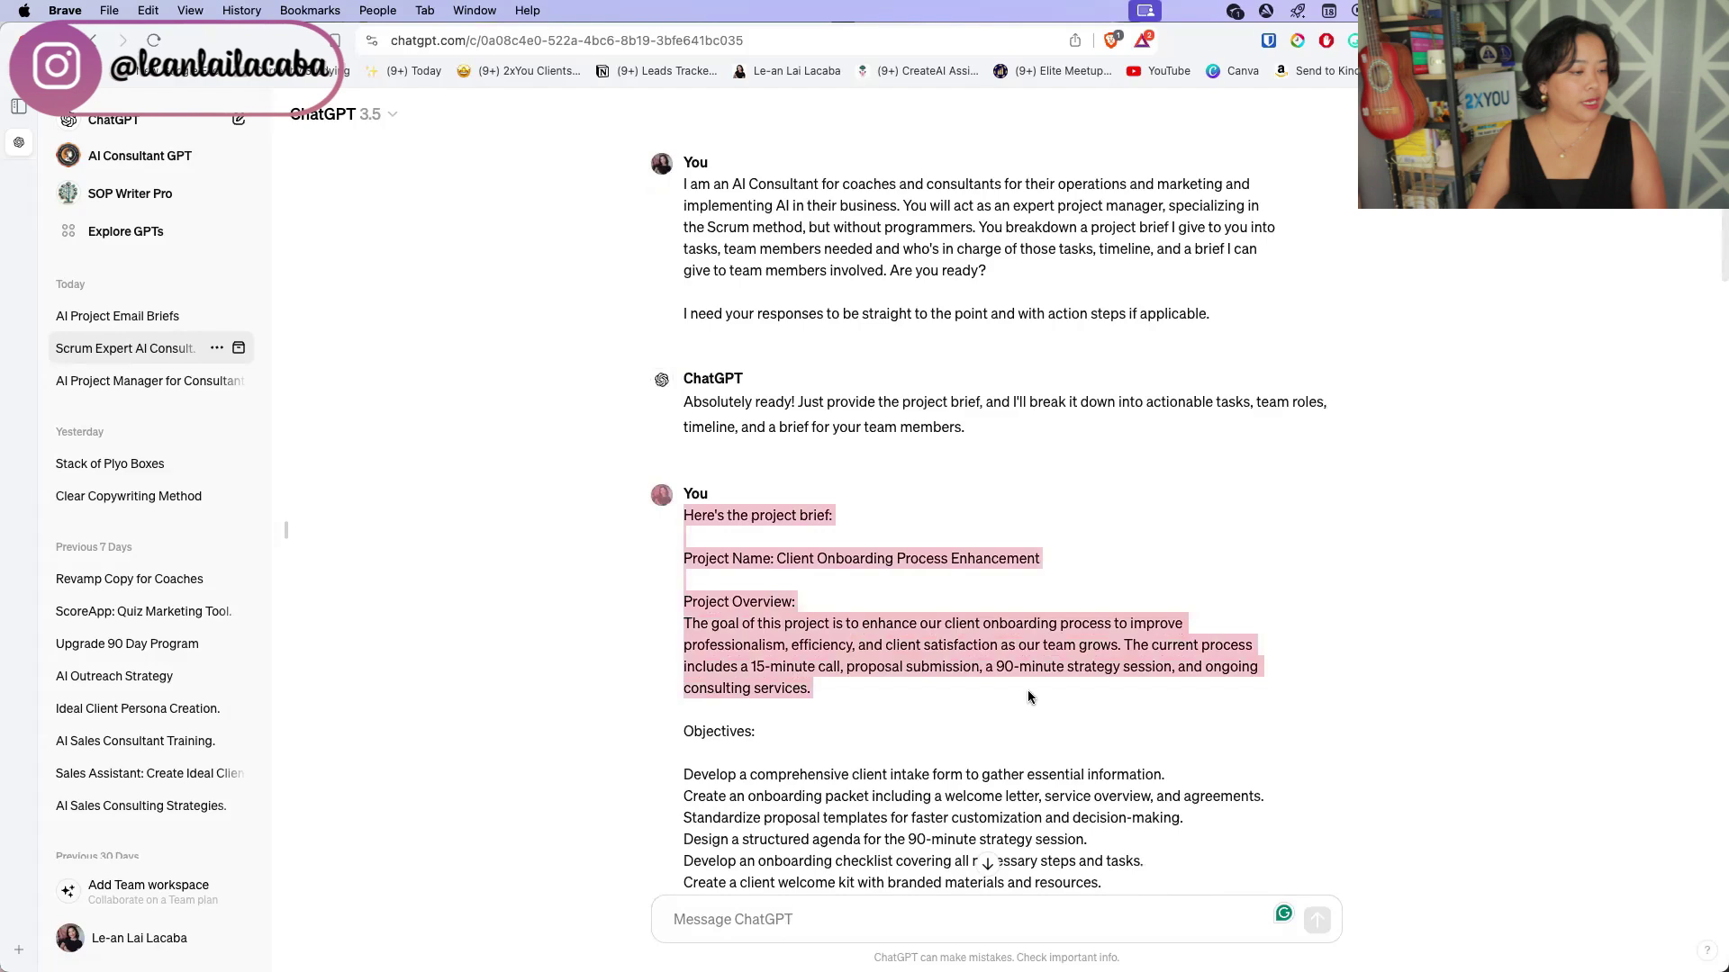
pyautogui.click(751, 589)
pyautogui.moveTo(684, 551); pyautogui.dragTo(1199, 773)
pyautogui.scroll(-15, 1199, 730)
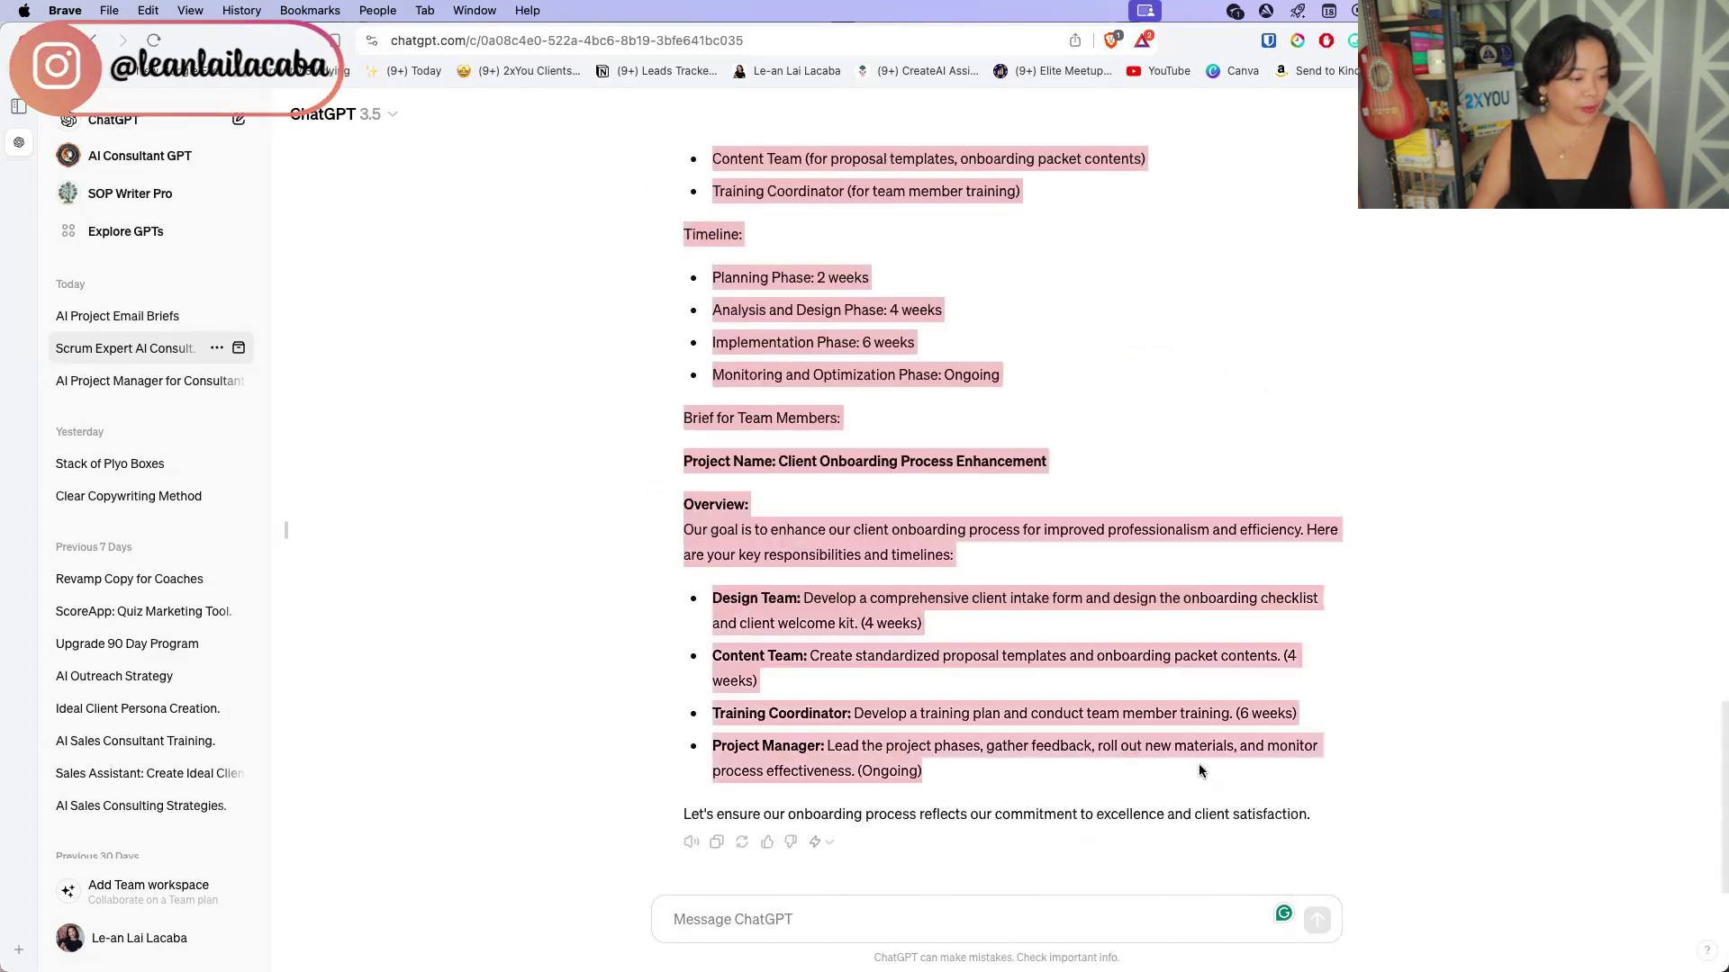
# - In AI Project Email Briefs, draft 'Here's the brief:' with the pasted text, minus stray 'ChatGPT' labels
pyautogui.click(117, 317)
pyautogui.write('H')
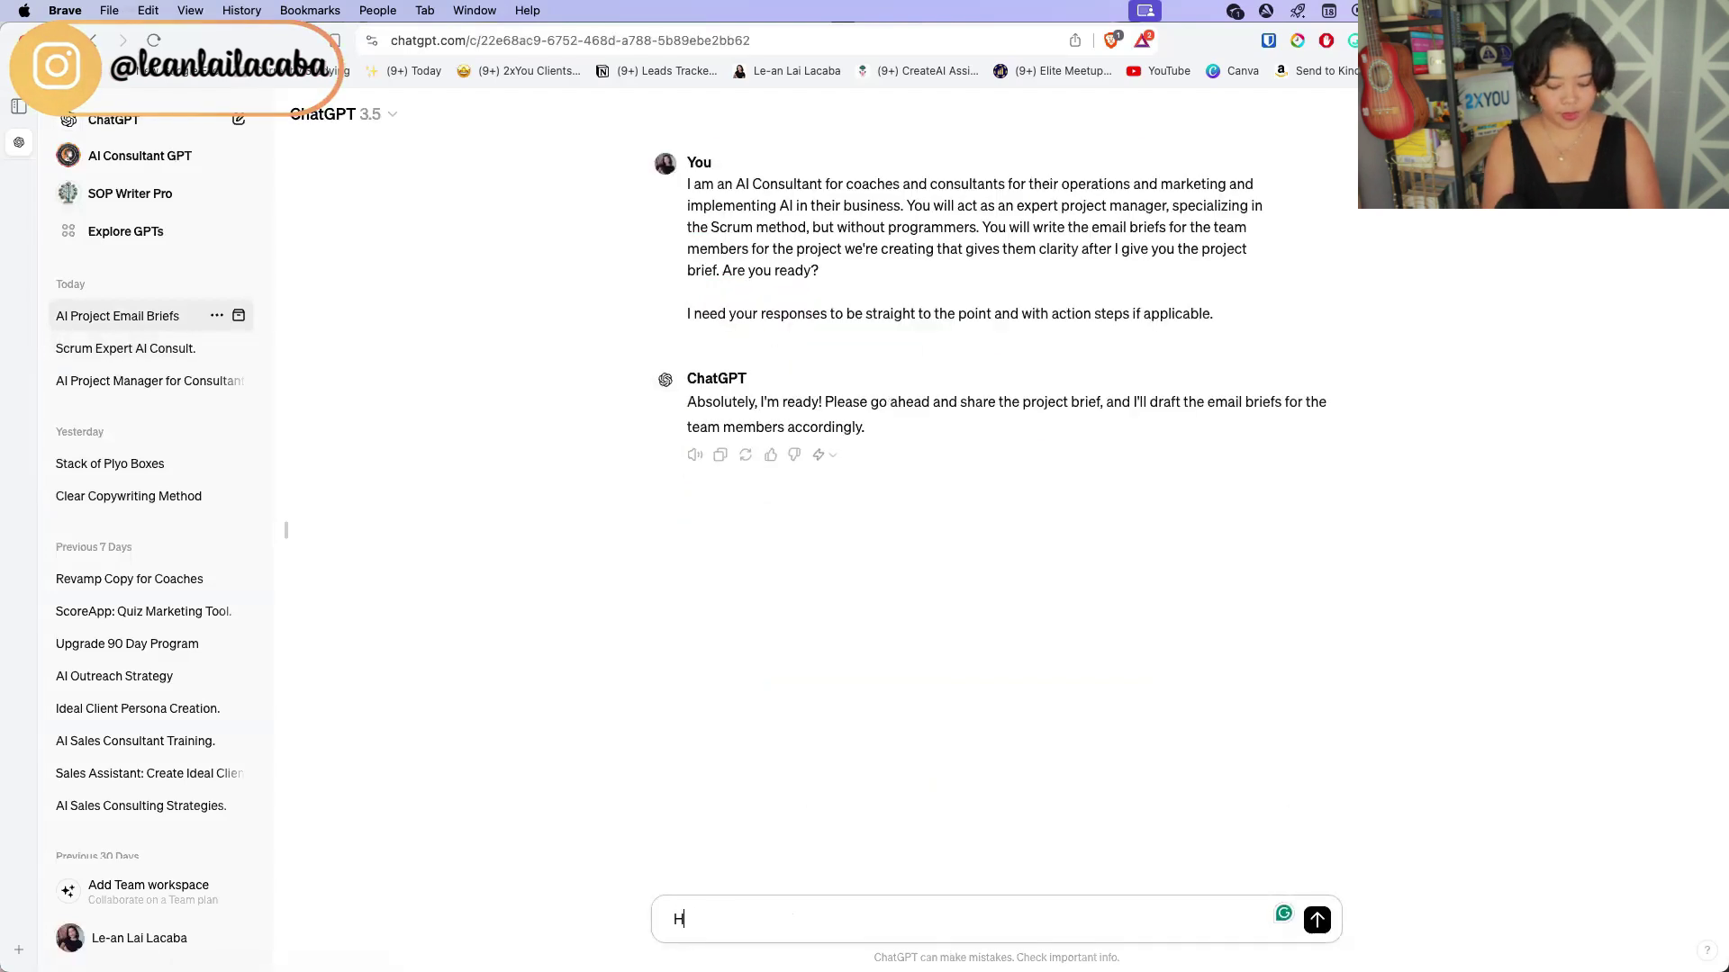
pyautogui.write("ere's the bro")
pyautogui.press('super+v')
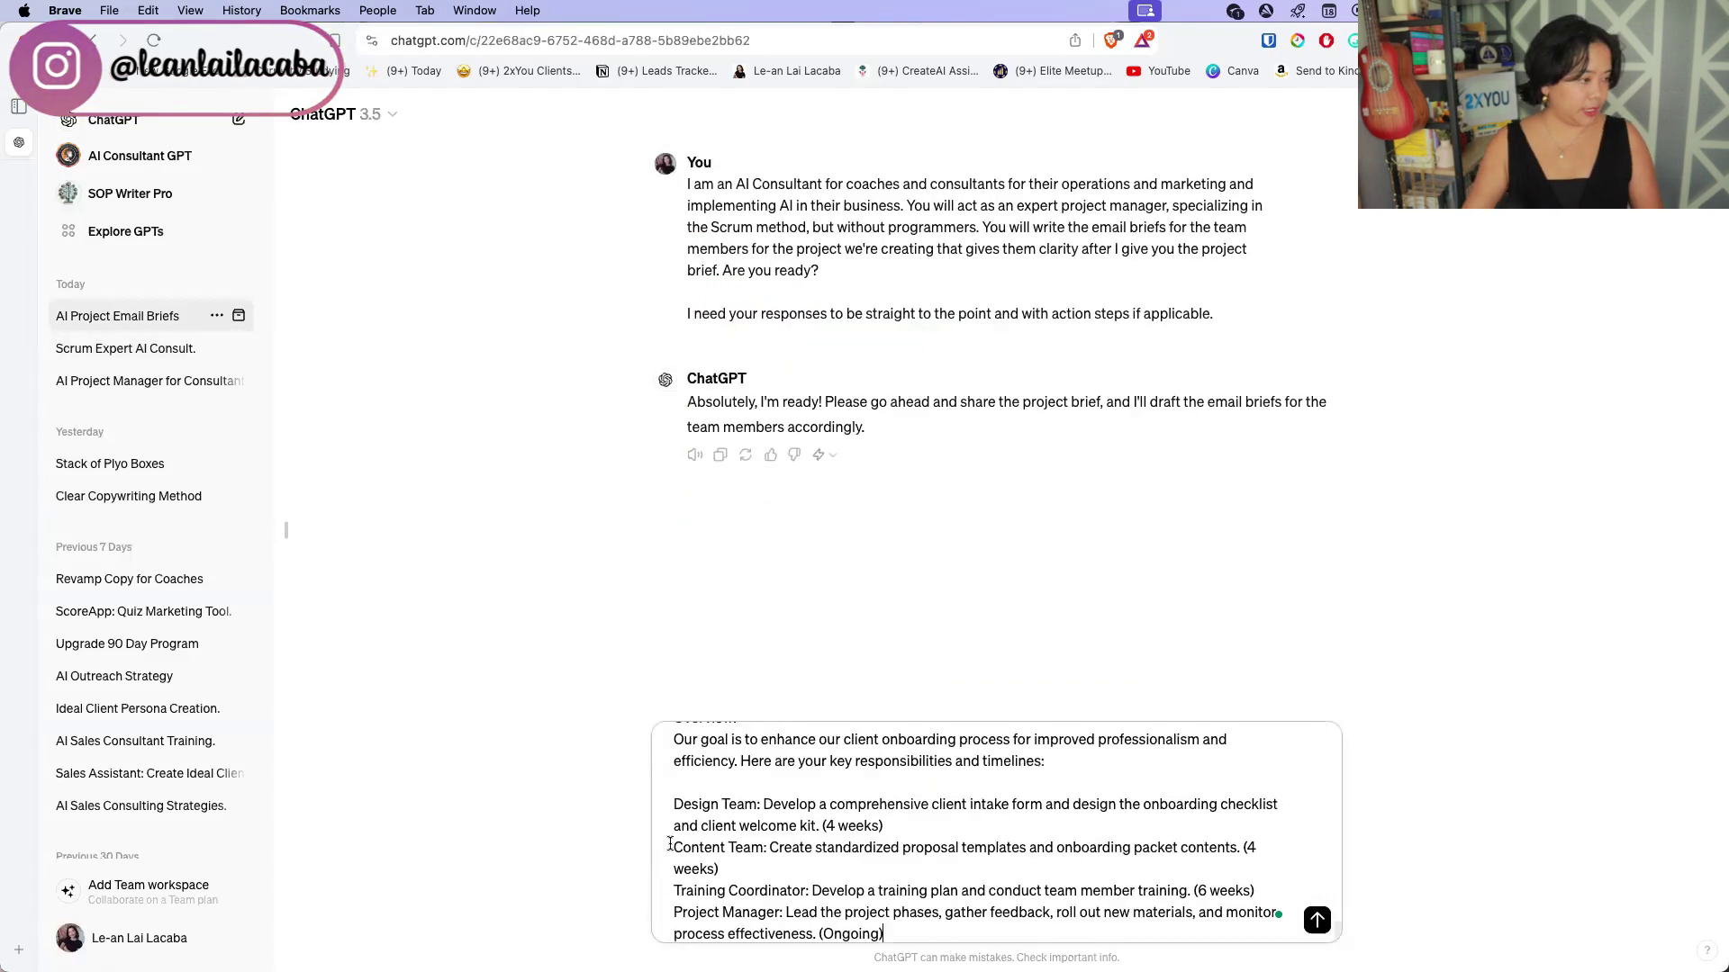
pyautogui.click(284, 531)
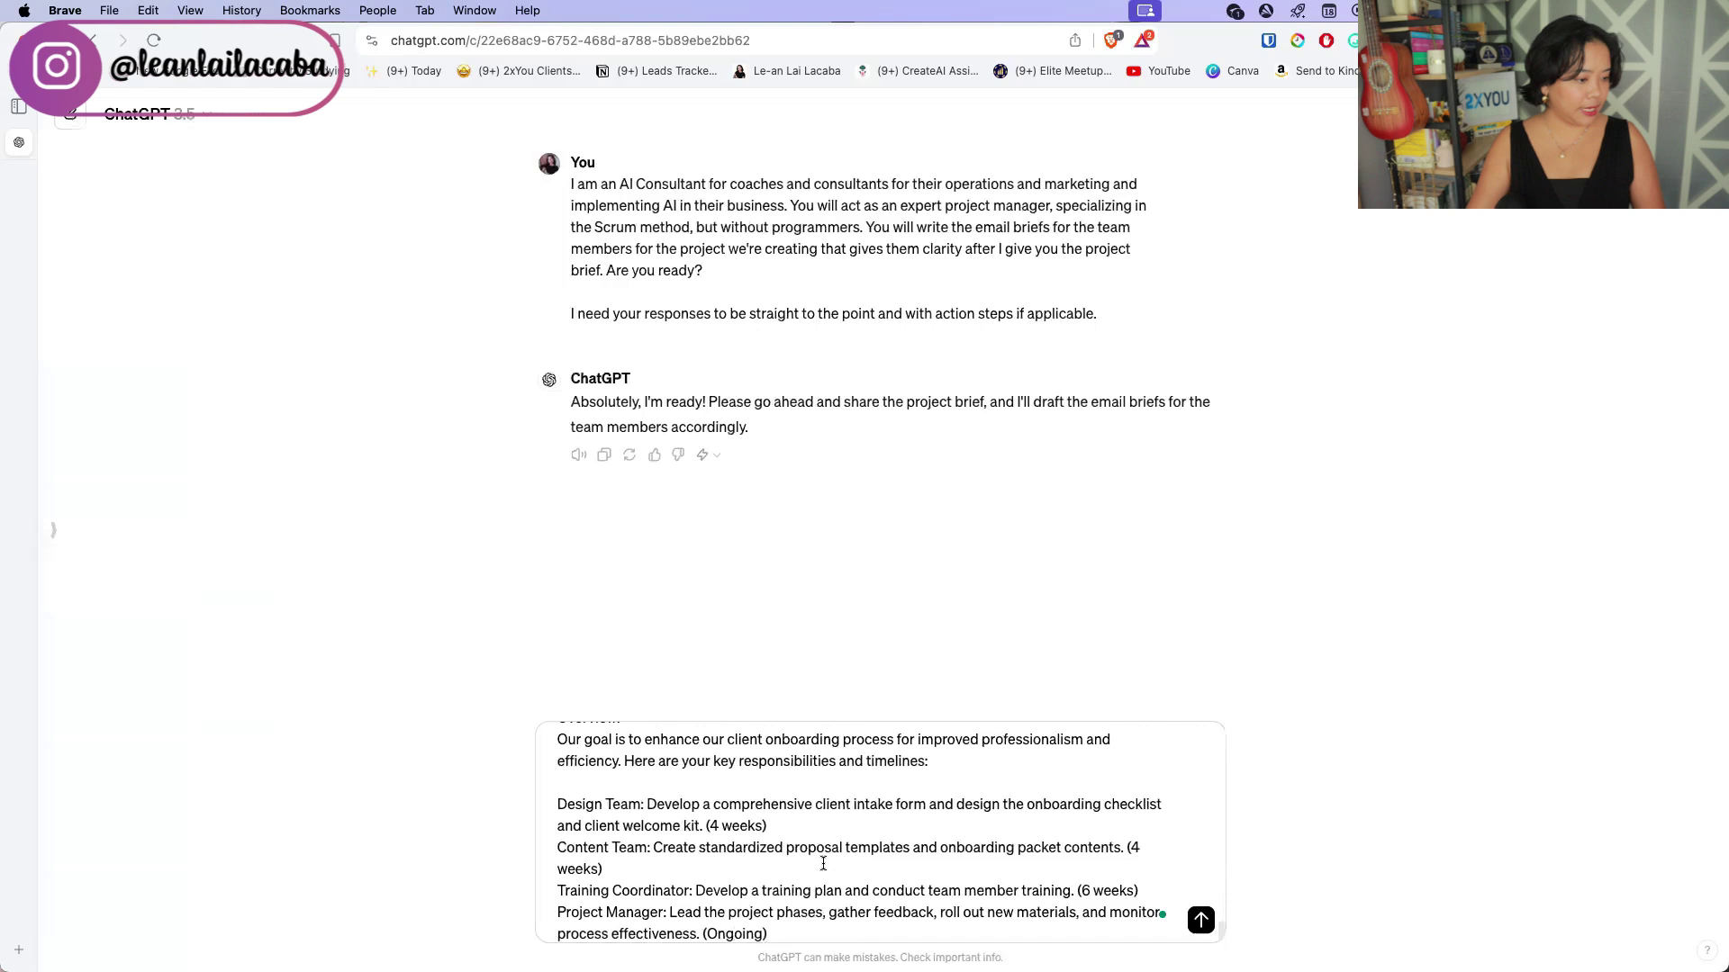
pyautogui.scroll(10, 823, 863)
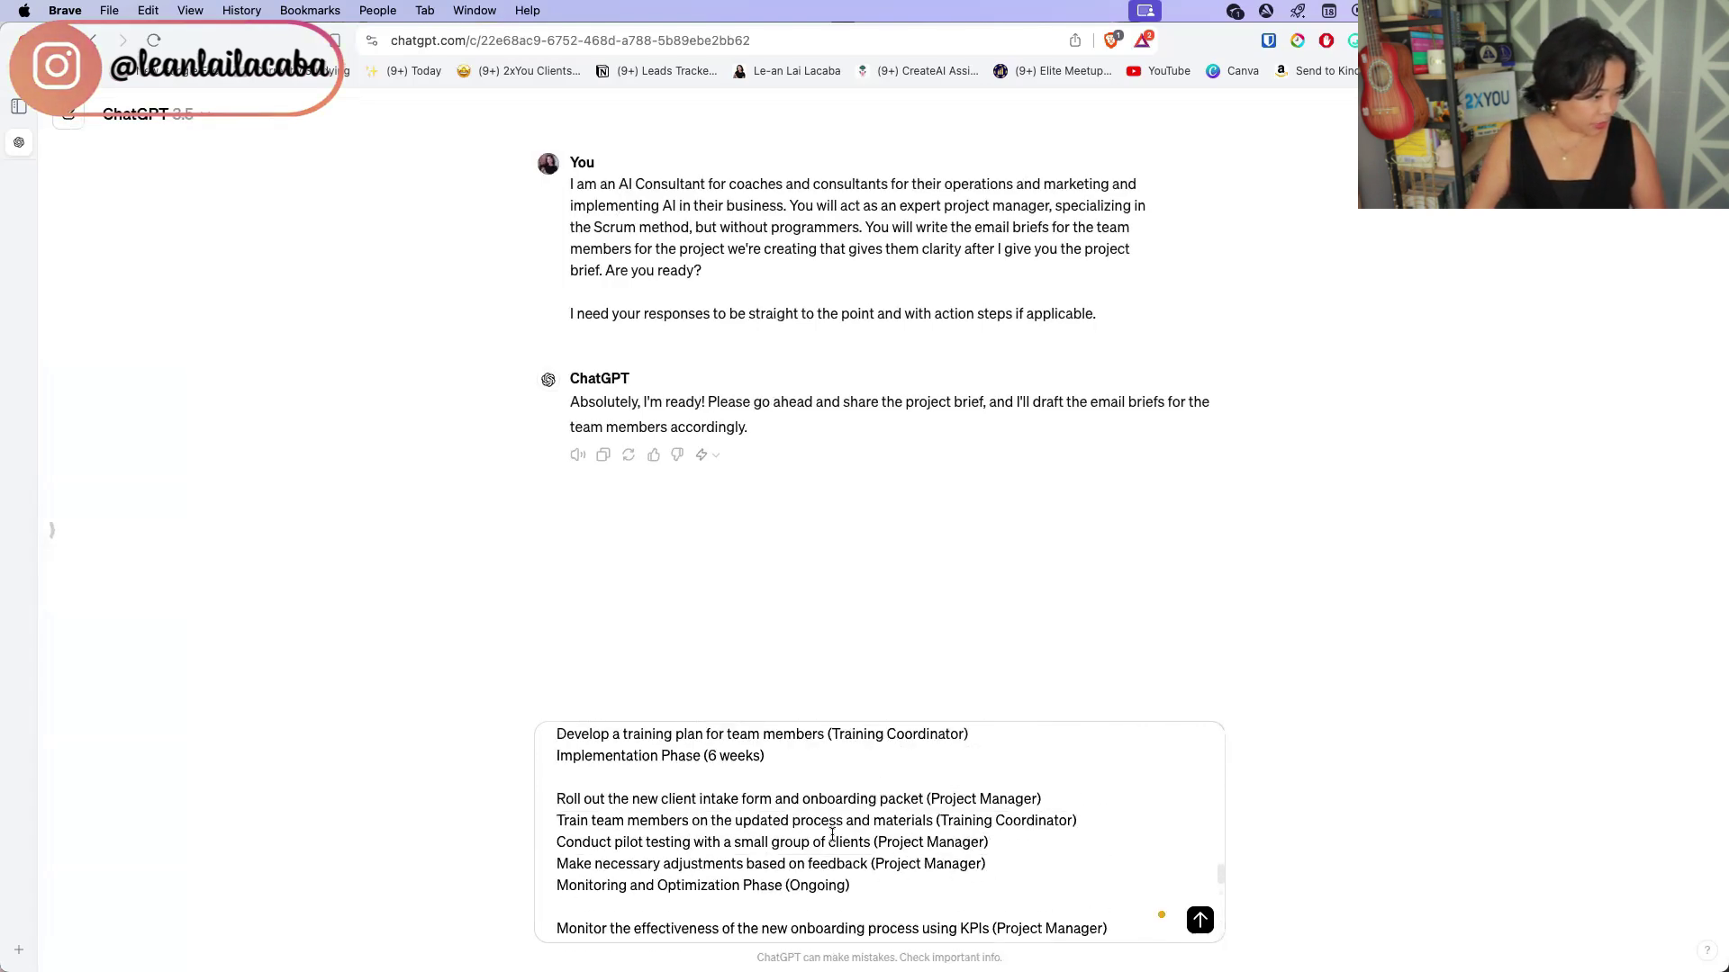
pyautogui.scroll(10, 832, 835)
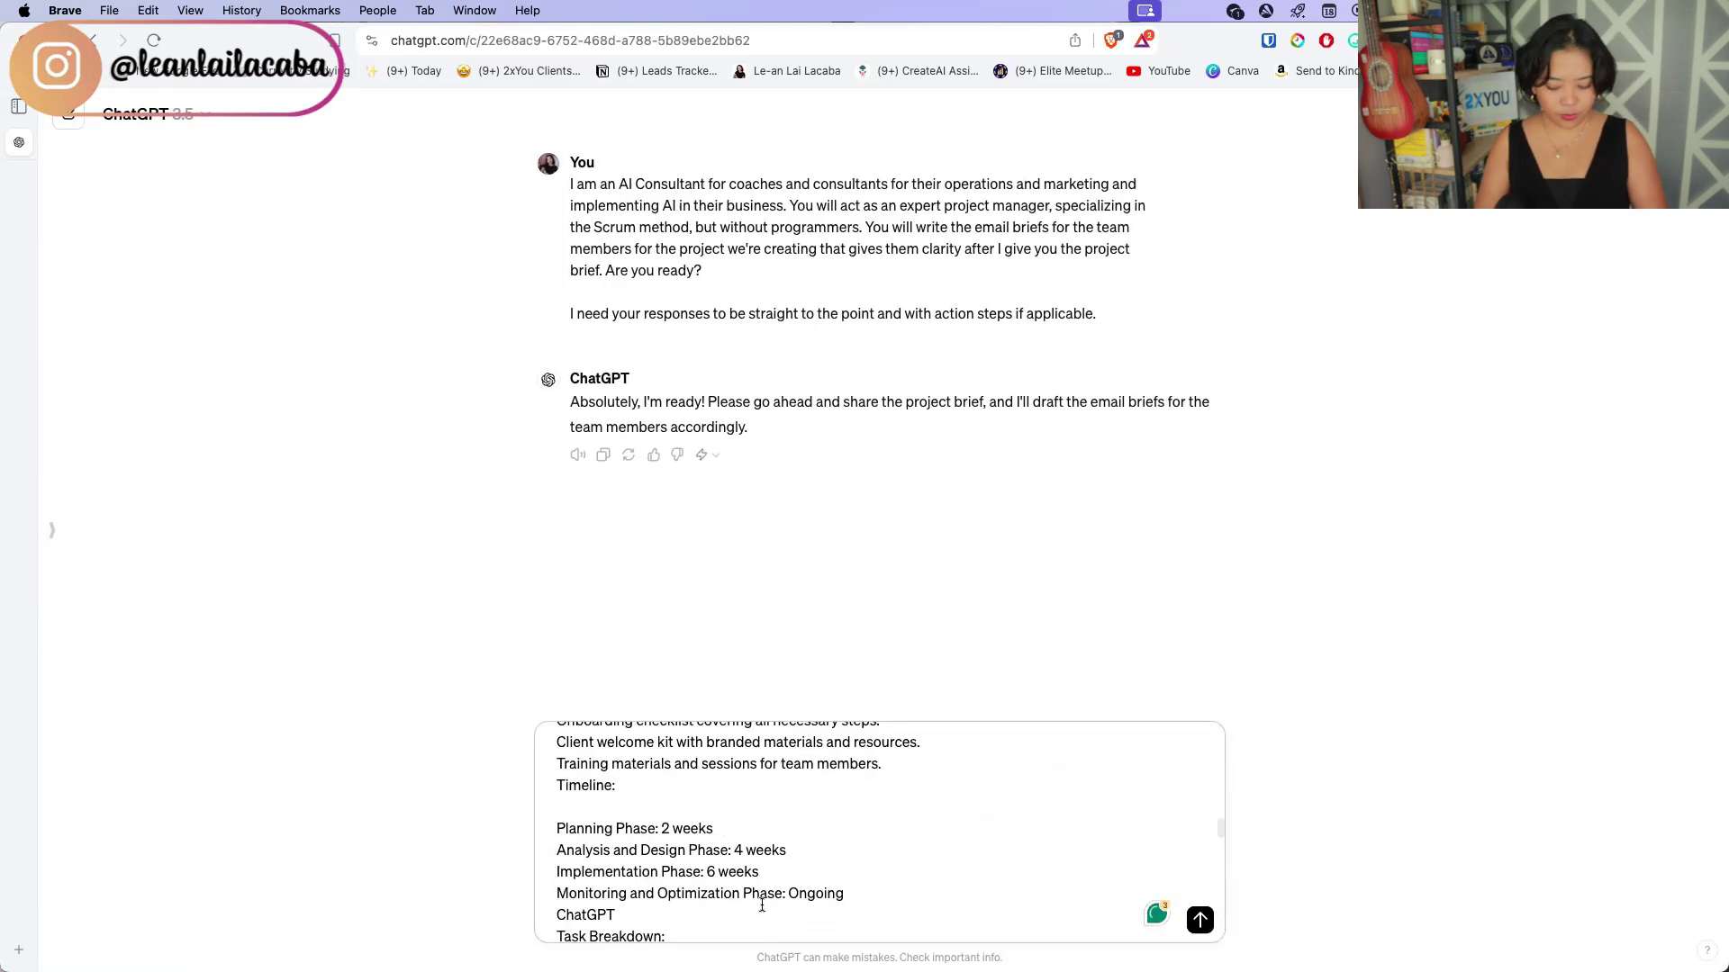
pyautogui.click(761, 905)
pyautogui.press('BackSpace')
pyautogui.press('BackSpace')
pyautogui.press('BackSpace')
pyautogui.press('BackSpace')
pyautogui.press('BackSpace')
pyautogui.scroll(15, 832, 836)
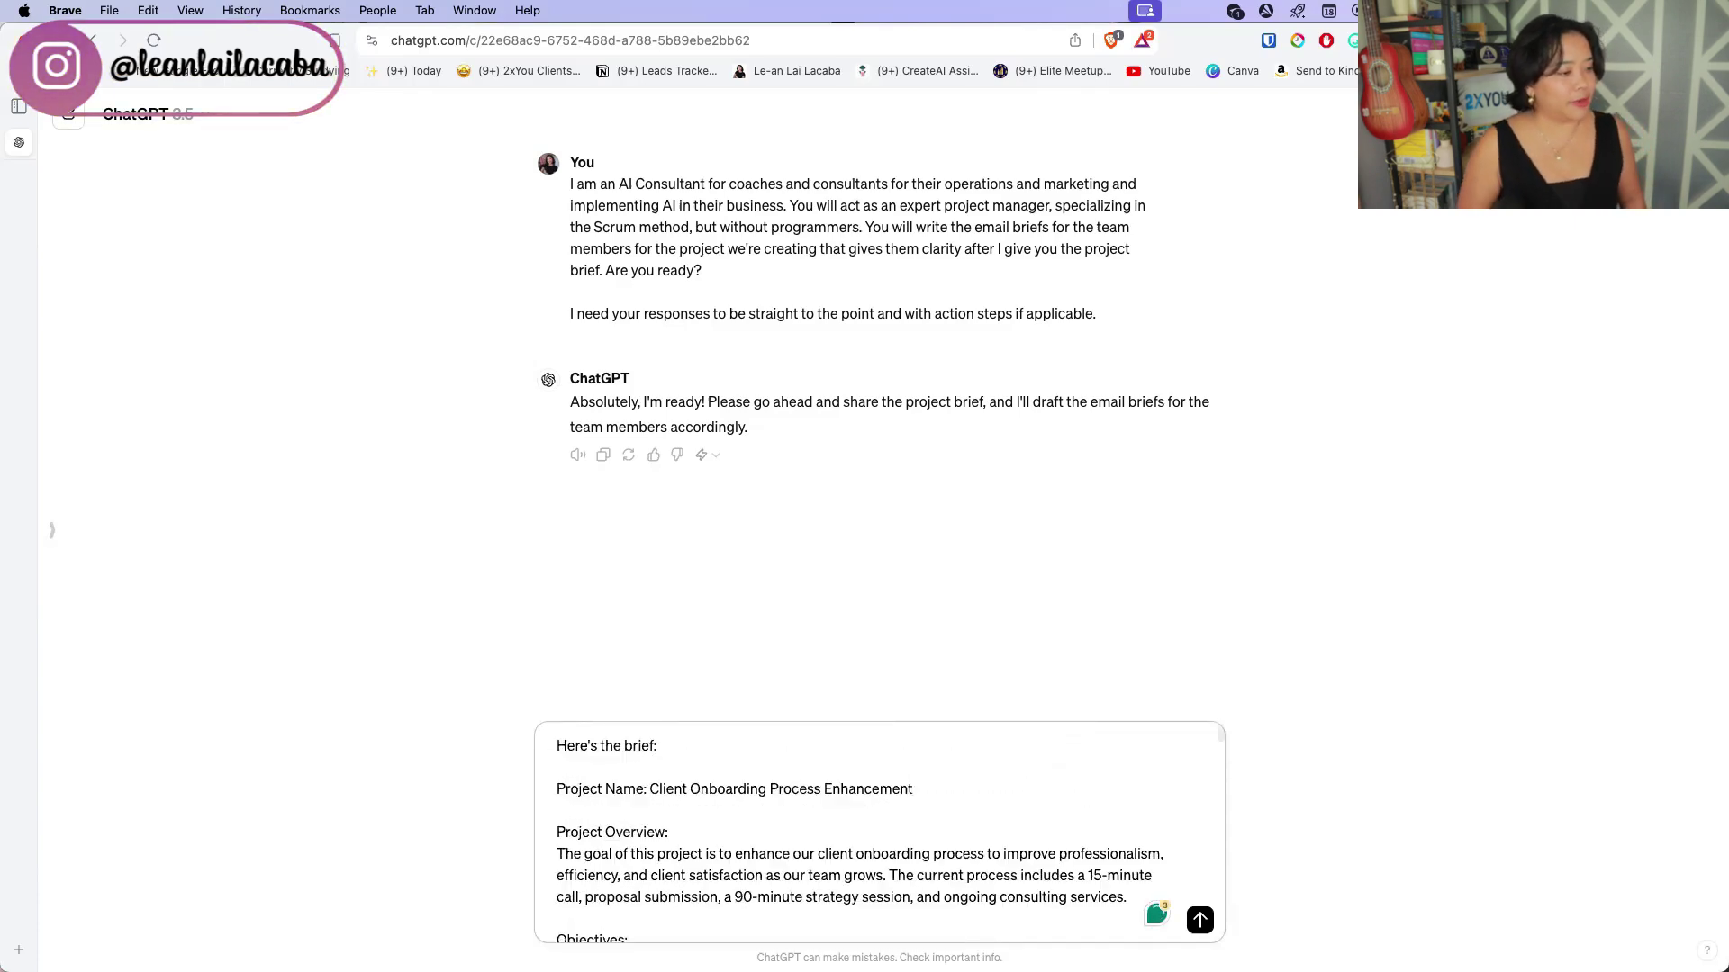
# - Send the brief and review the 'Client Onboarding Process Enhancement Project - Team Brief' email reply
pyautogui.press('Return')
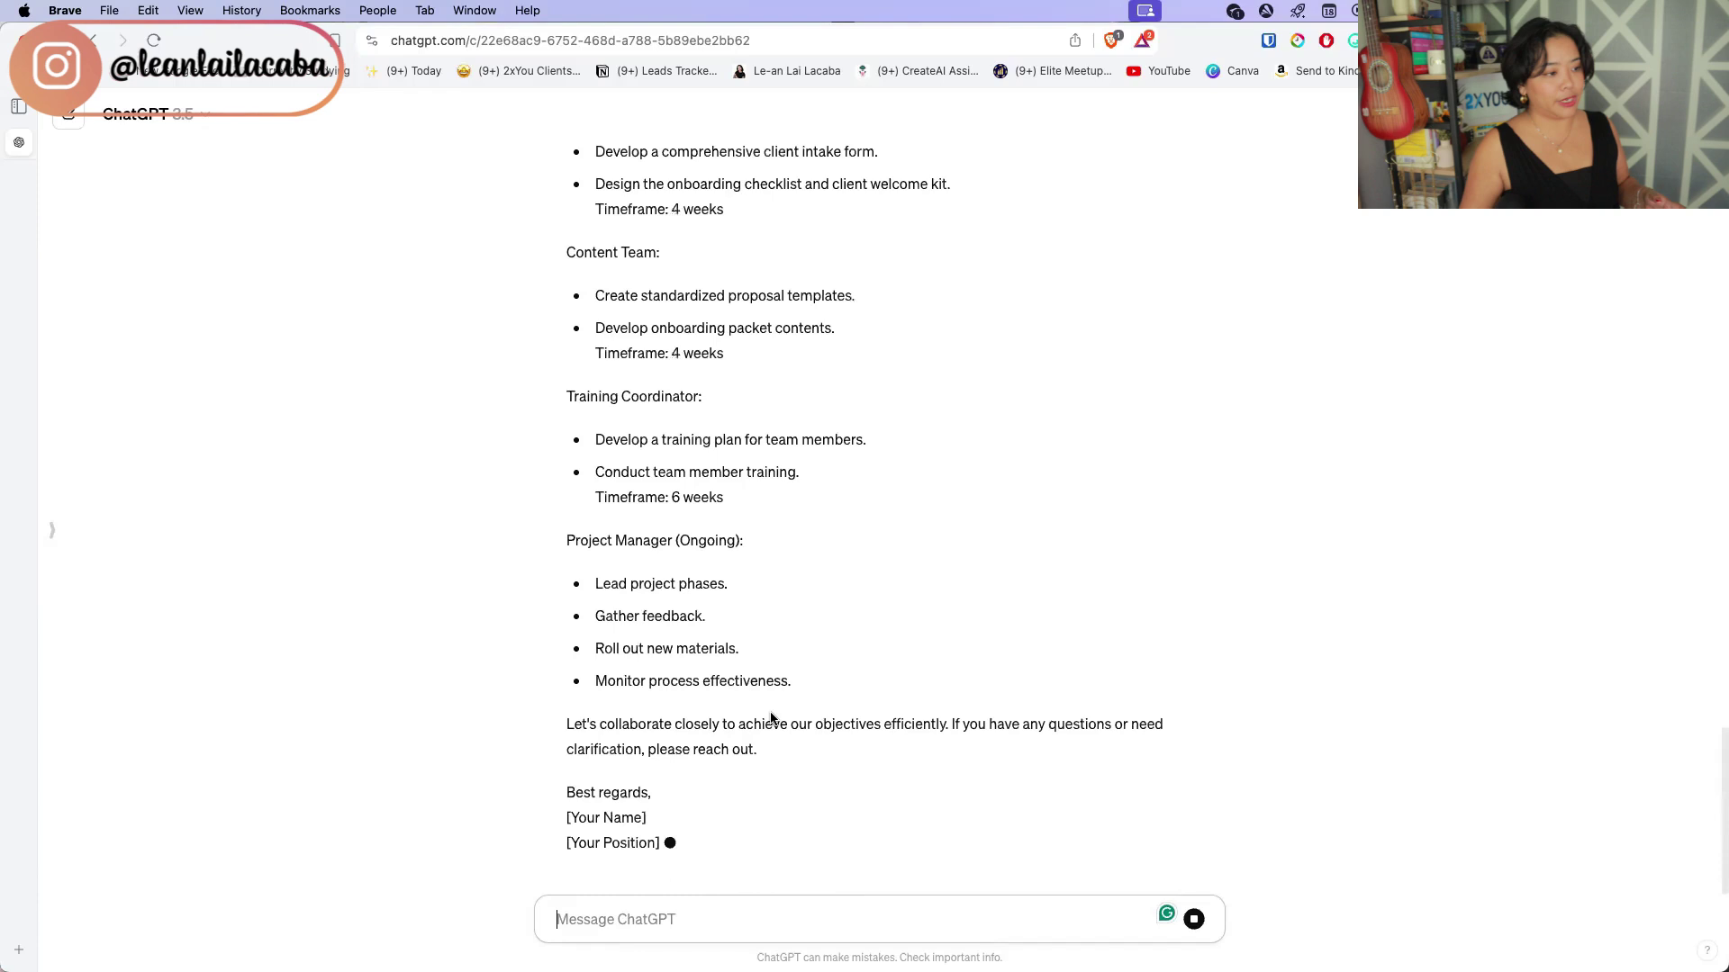
pyautogui.scroll(2, 771, 718)
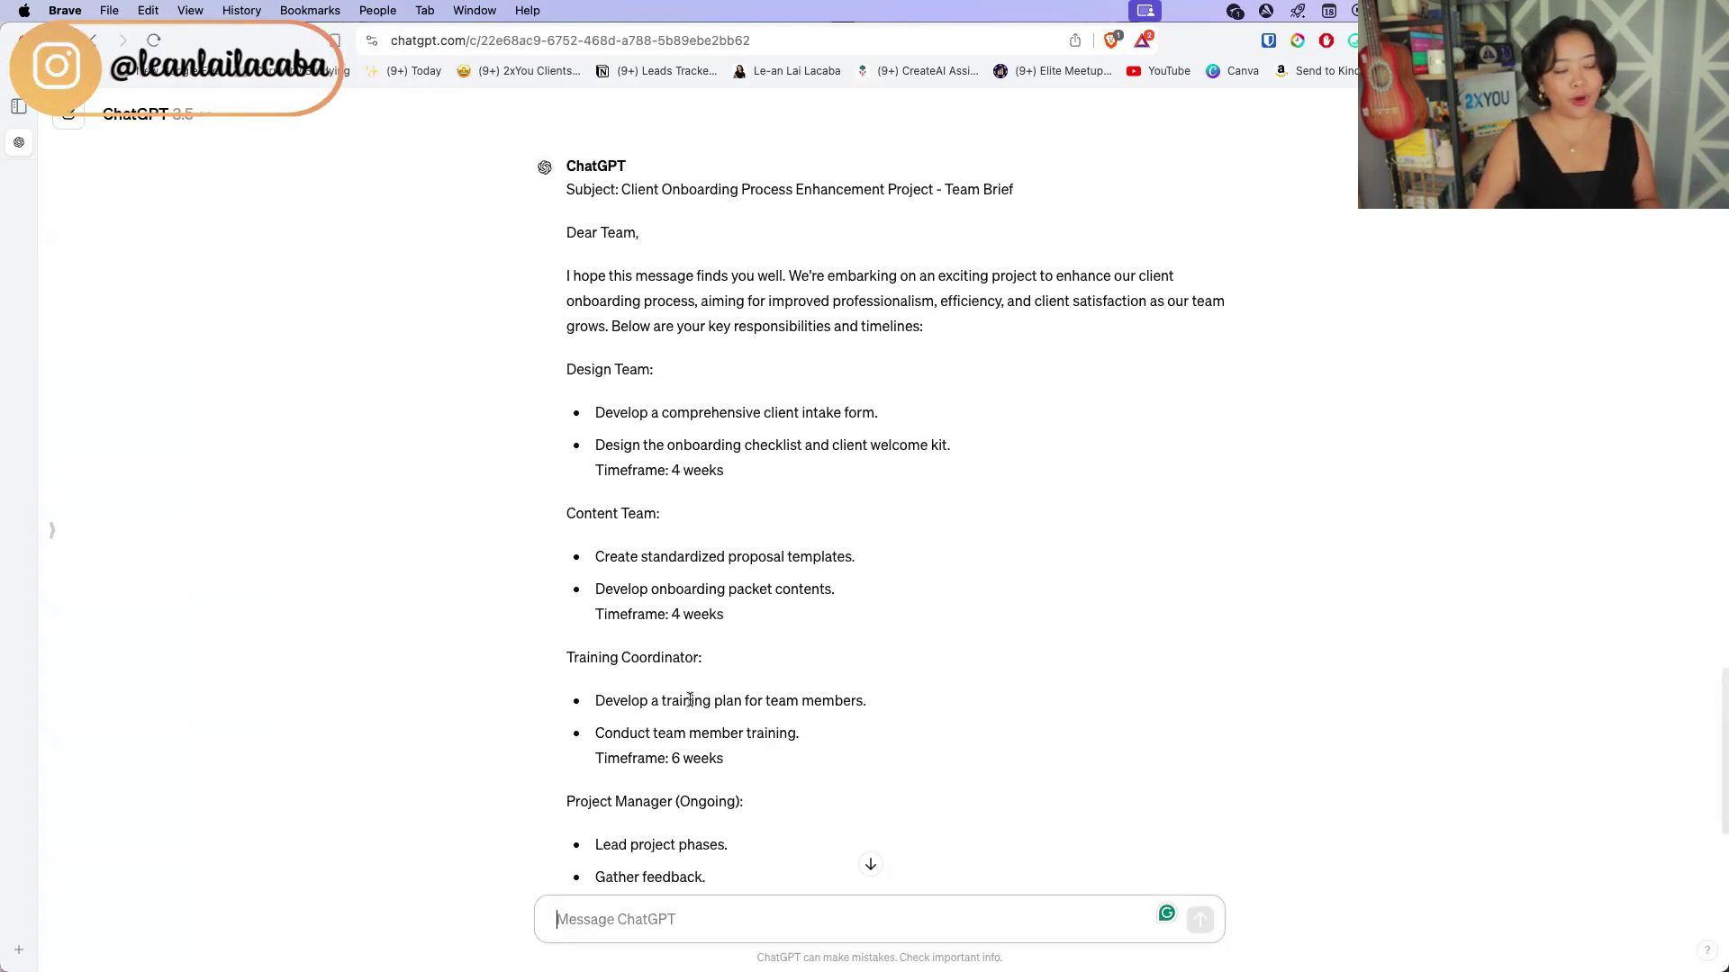
pyautogui.scroll(-5, 698, 684)
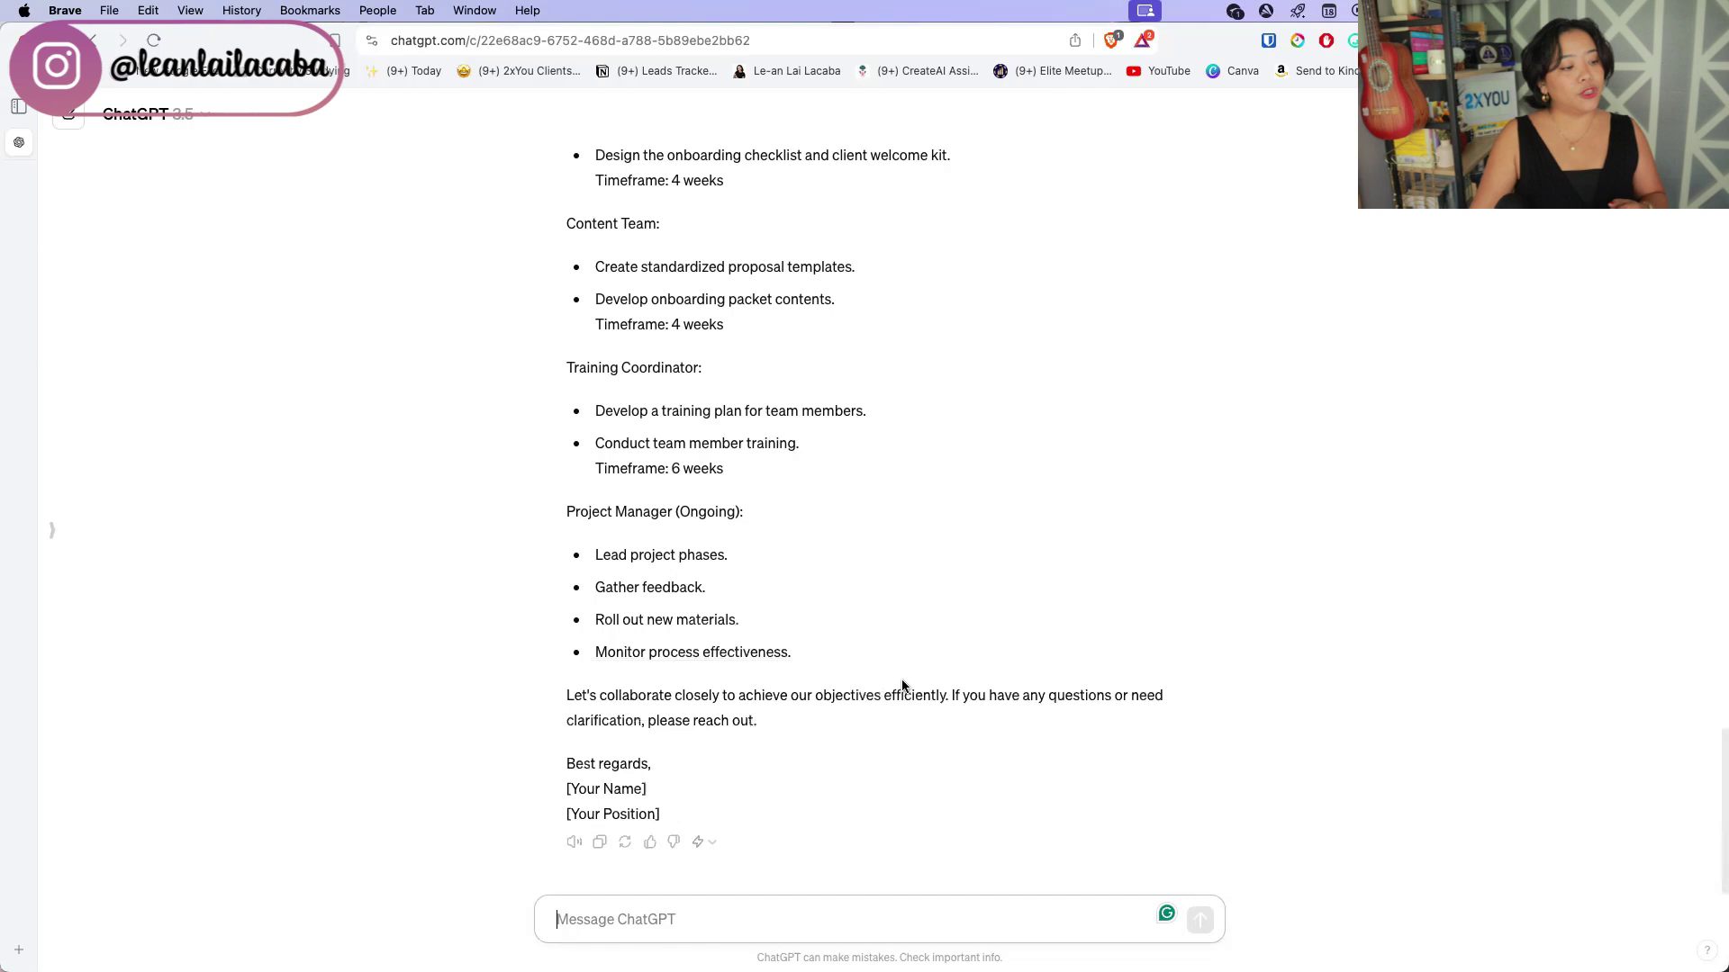
pyautogui.scroll(3, 903, 686)
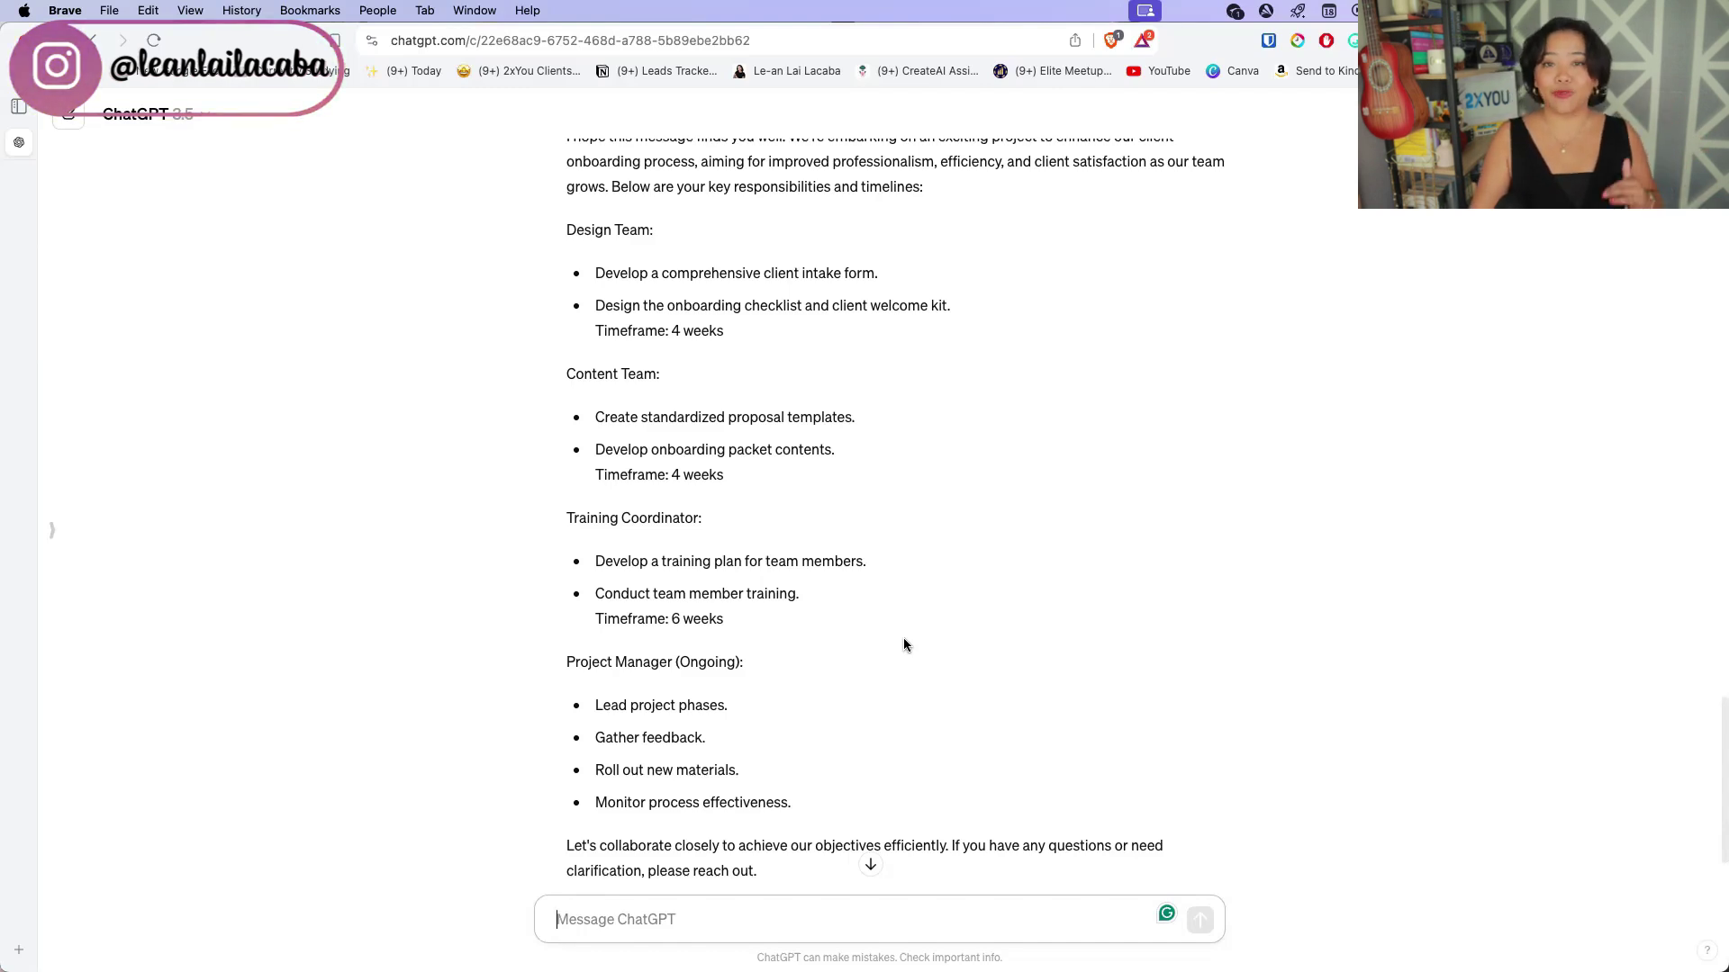
pyautogui.scroll(3, 904, 641)
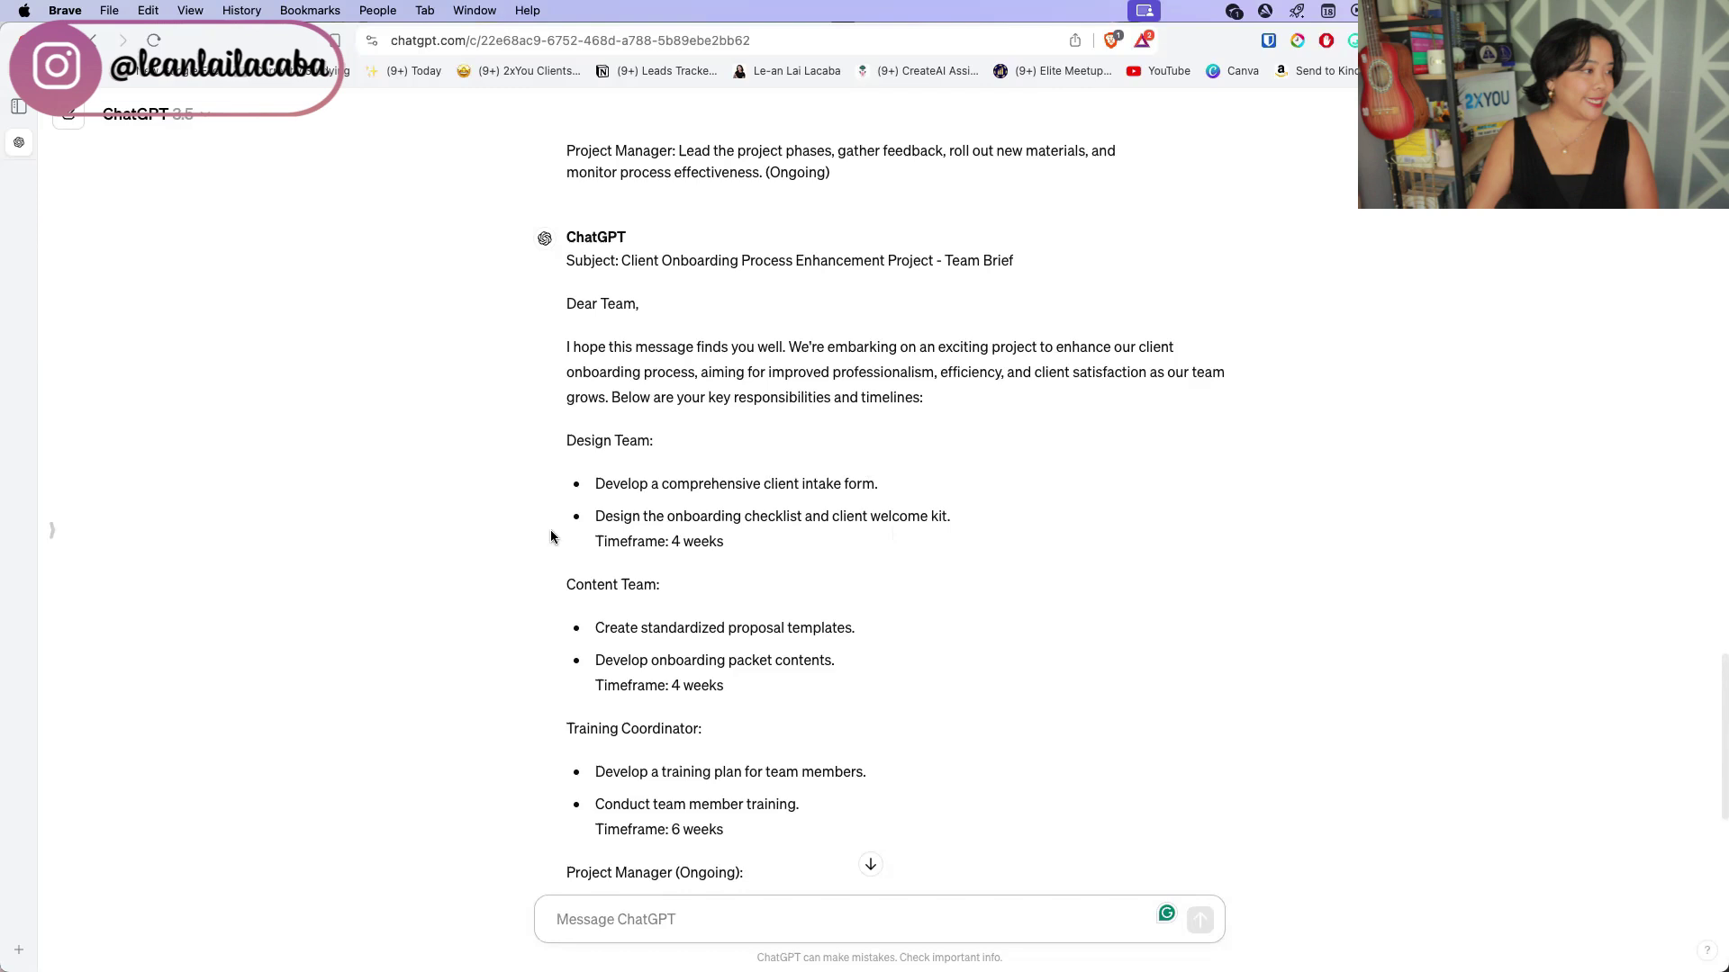
pyautogui.scroll(15, 681, 574)
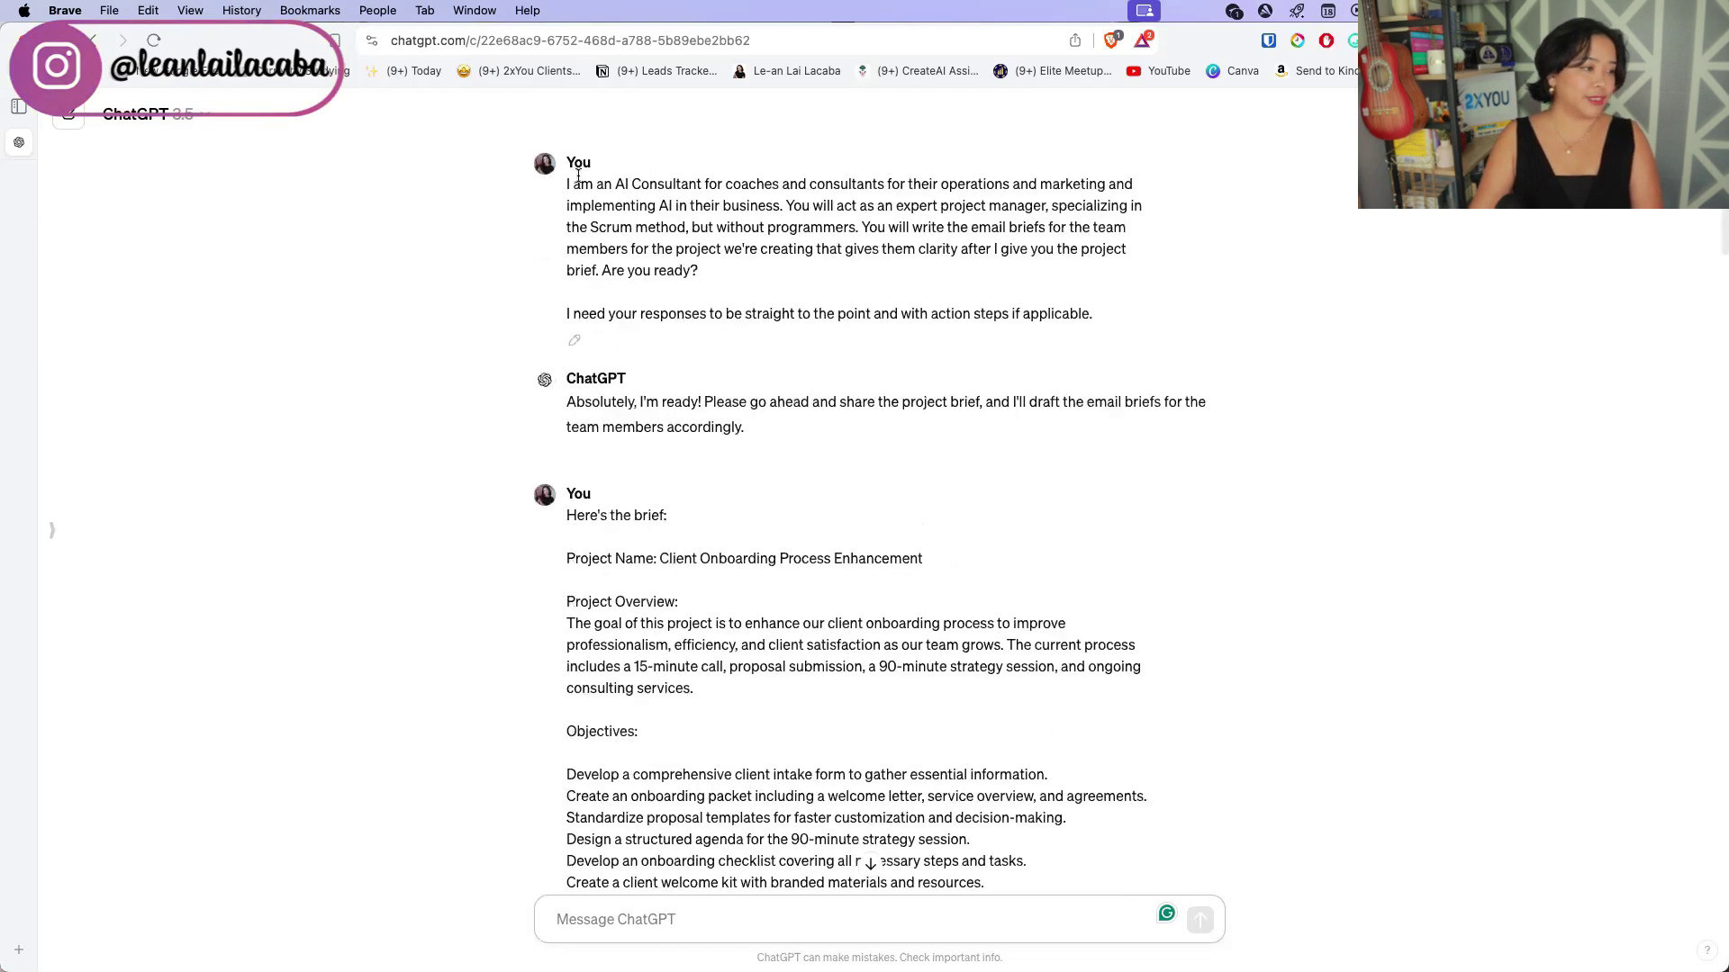
# - Copy the first project-manager role prompt and paste it into a fresh empty chat
pyautogui.moveTo(569, 176); pyautogui.dragTo(1094, 324)
pyautogui.press('super+c')
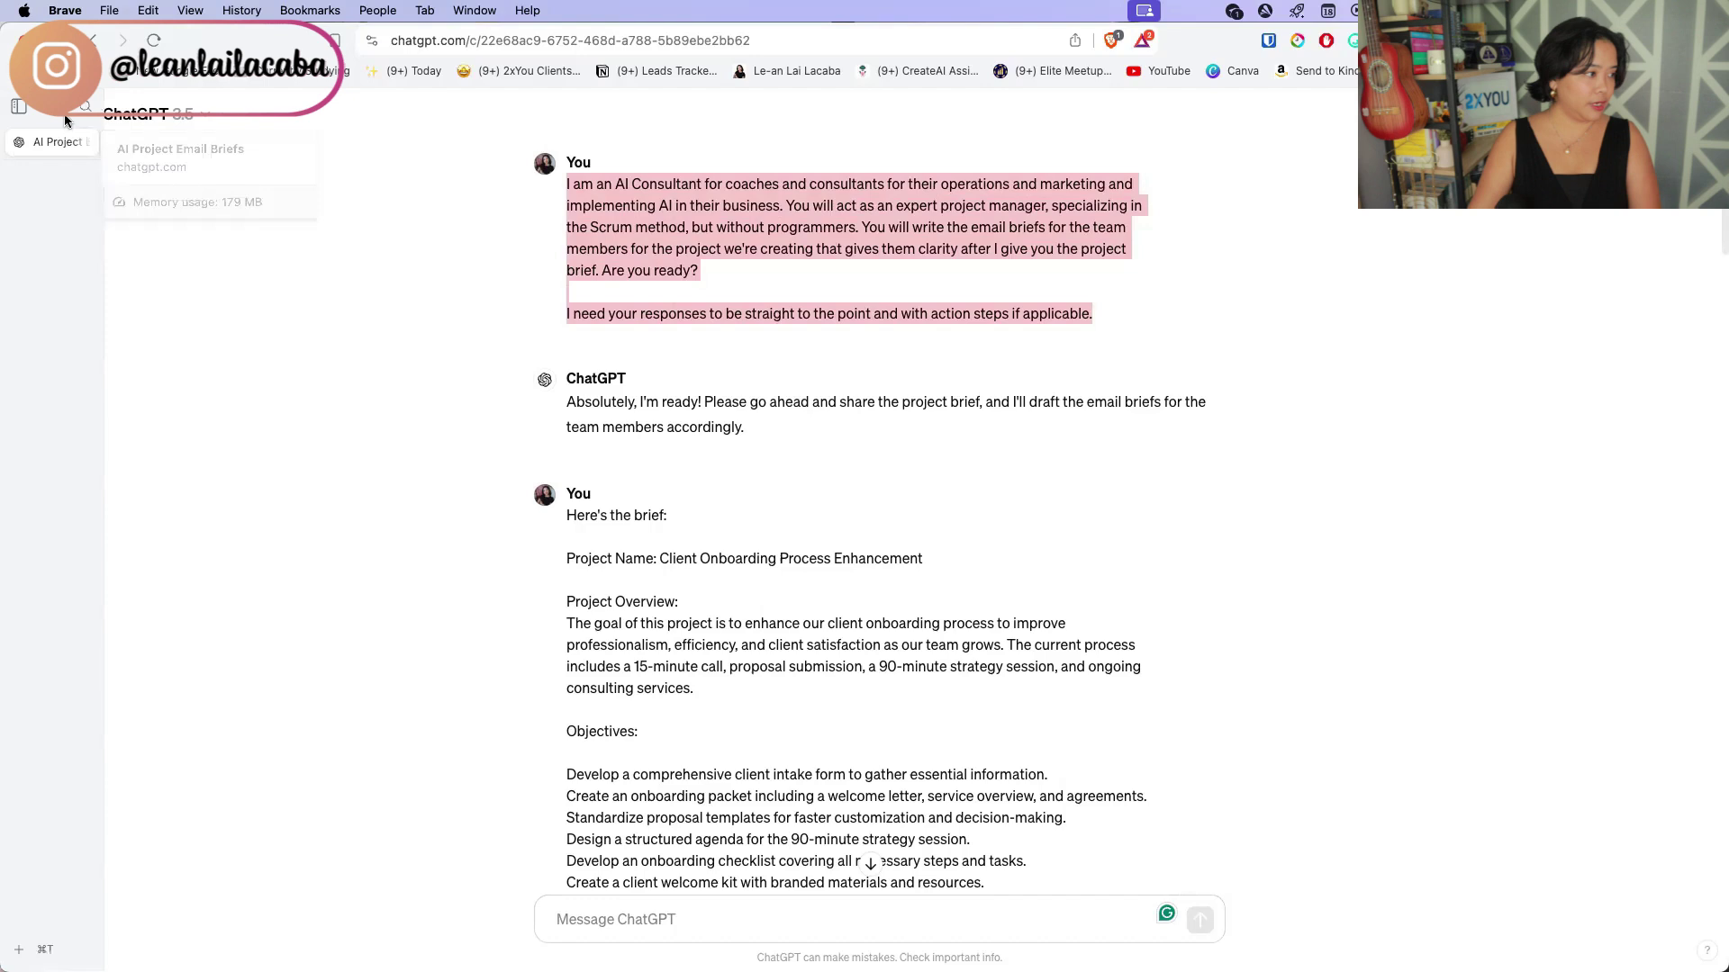
pyautogui.click(68, 115)
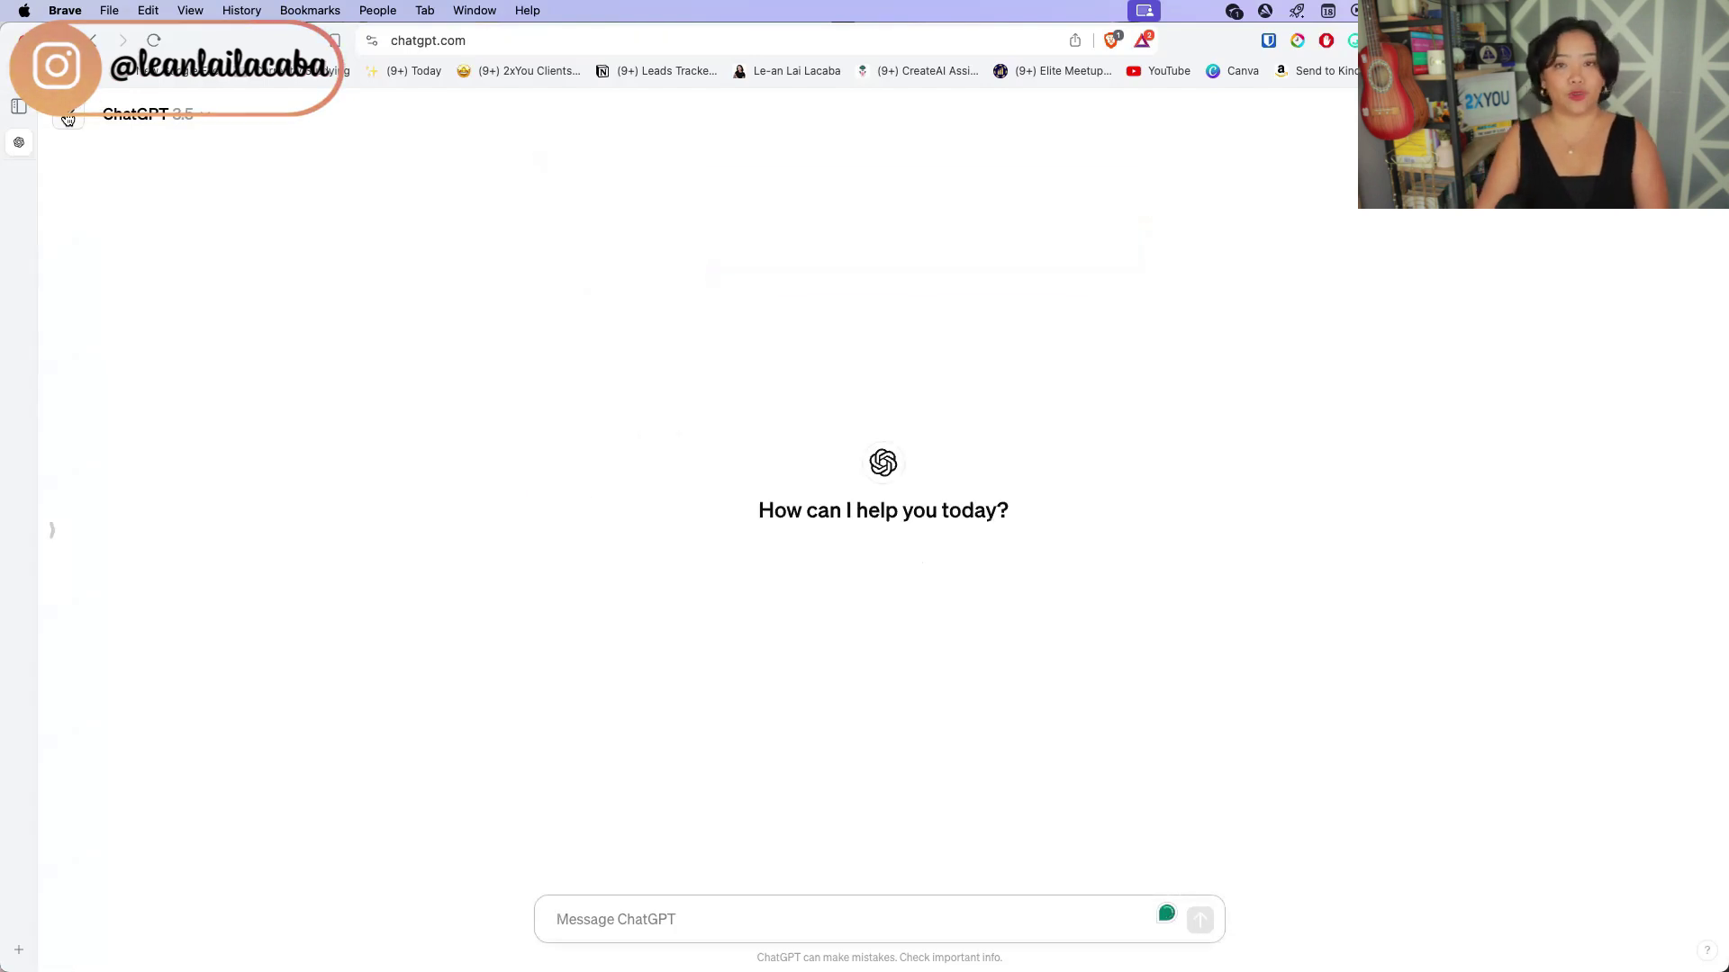
pyautogui.press('super+v')
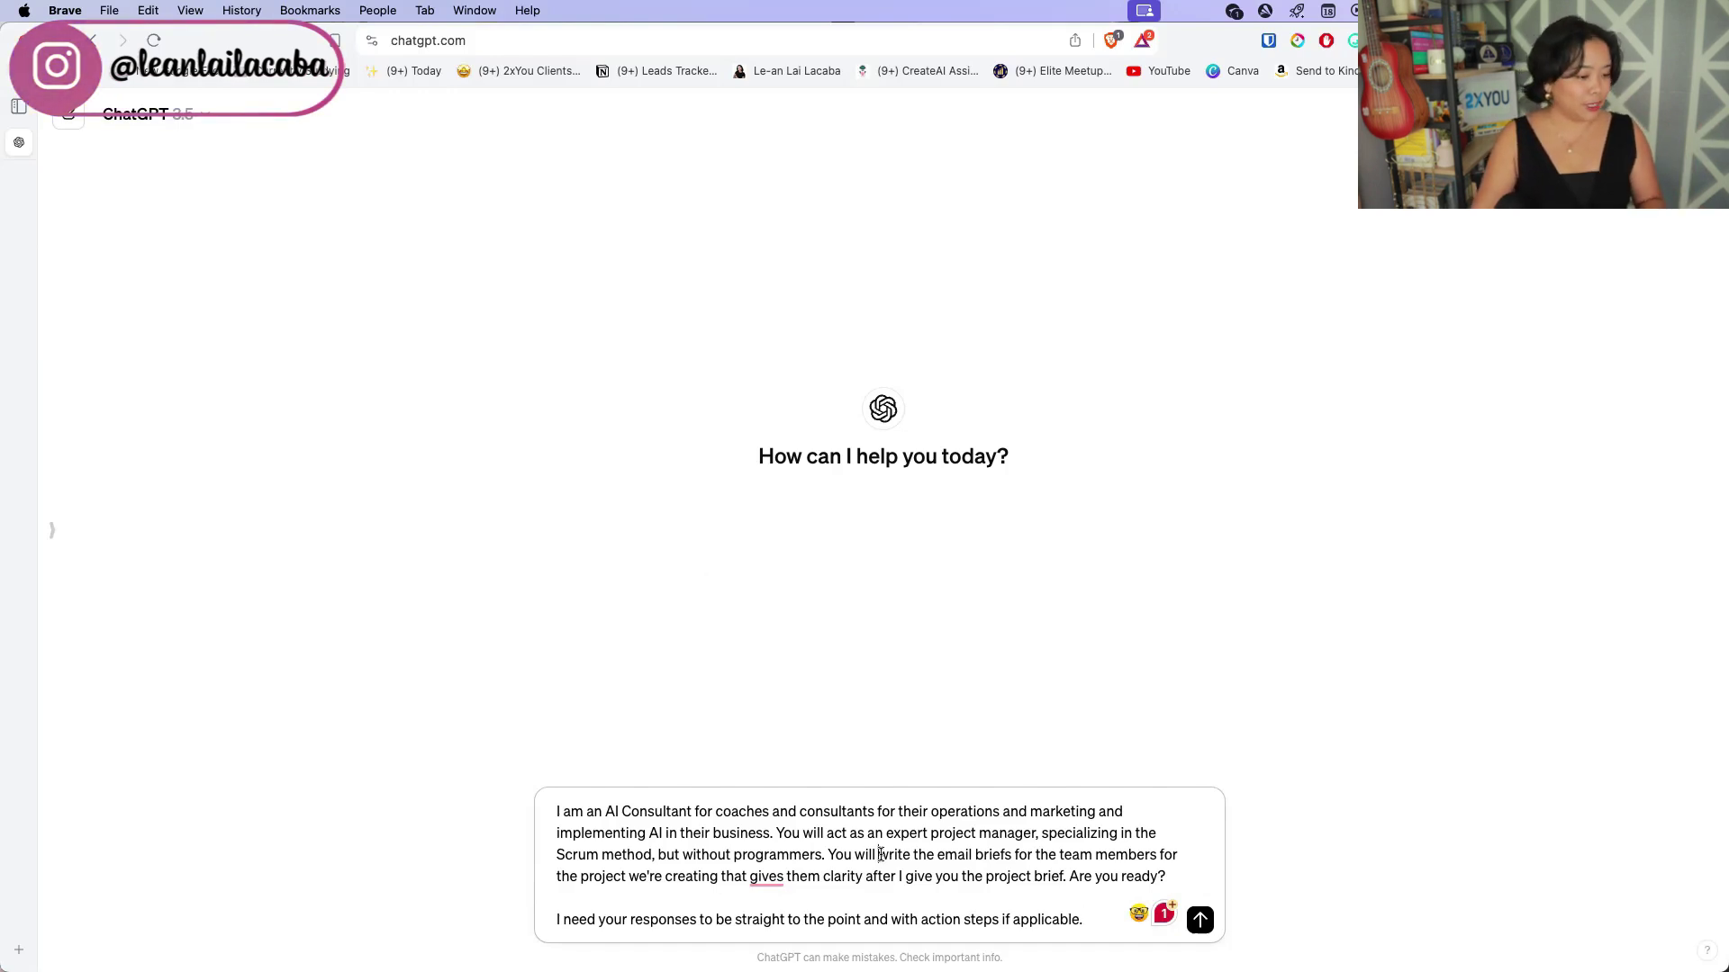
# - Replace the email-briefs sentence with a request for KPIs per team member and overall, and send it
pyautogui.moveTo(826, 854); pyautogui.dragTo(1062, 876)
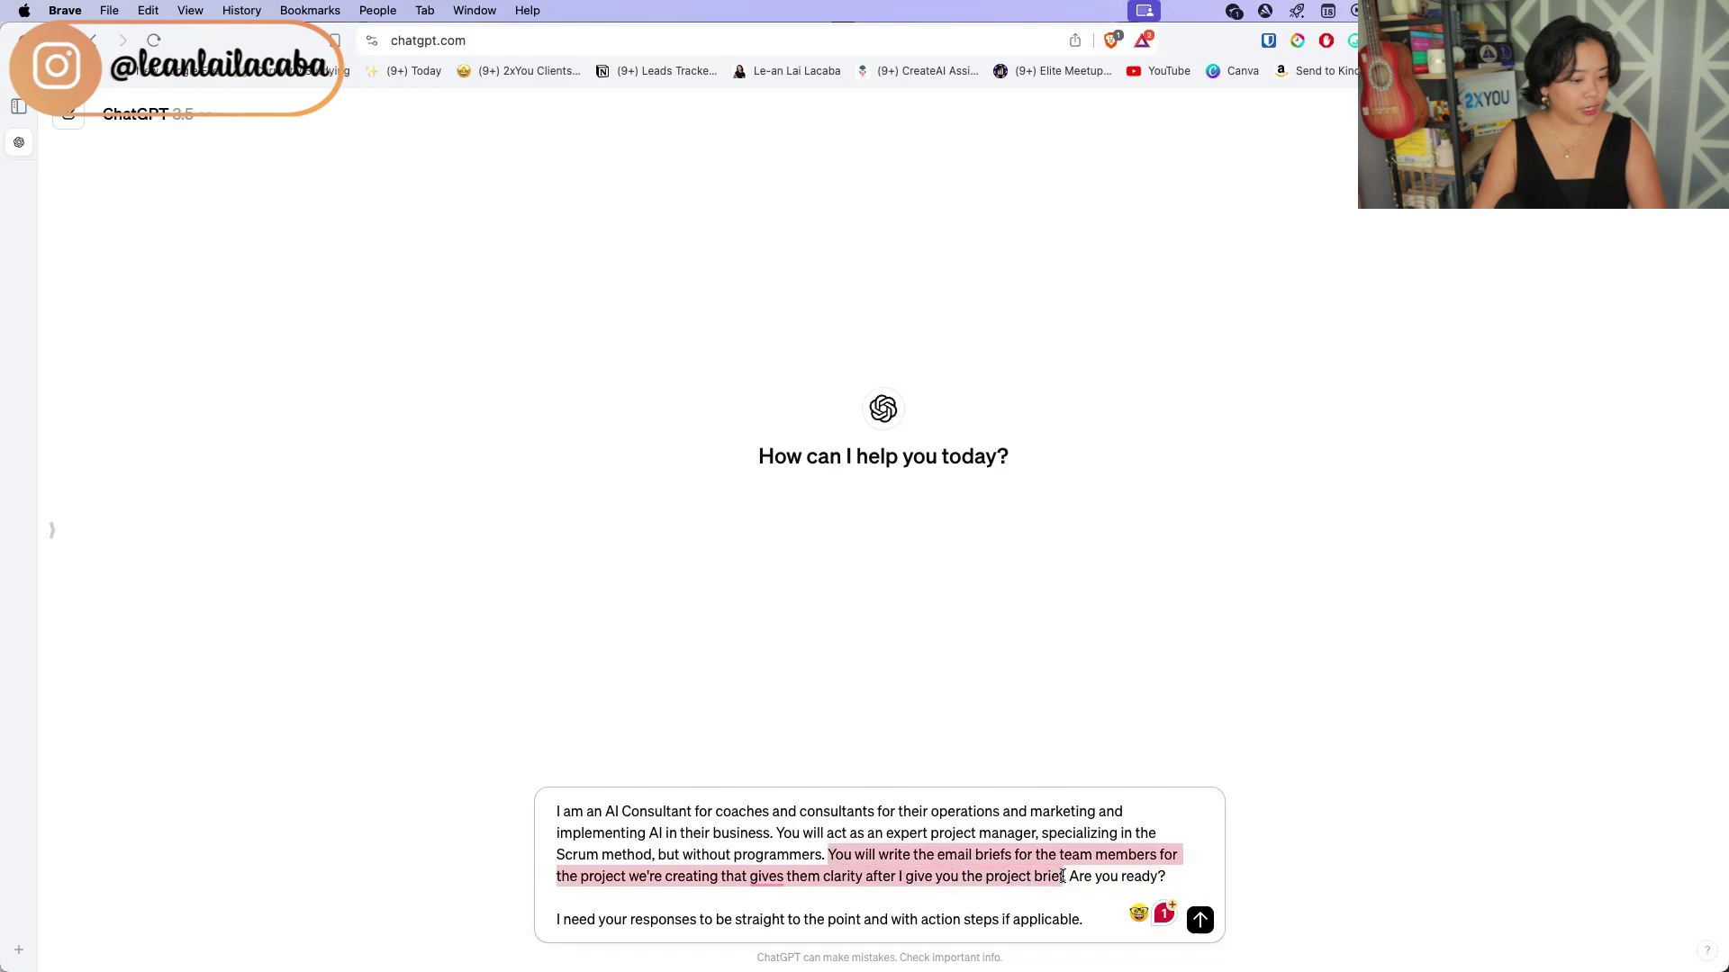
pyautogui.write('You will breakd')
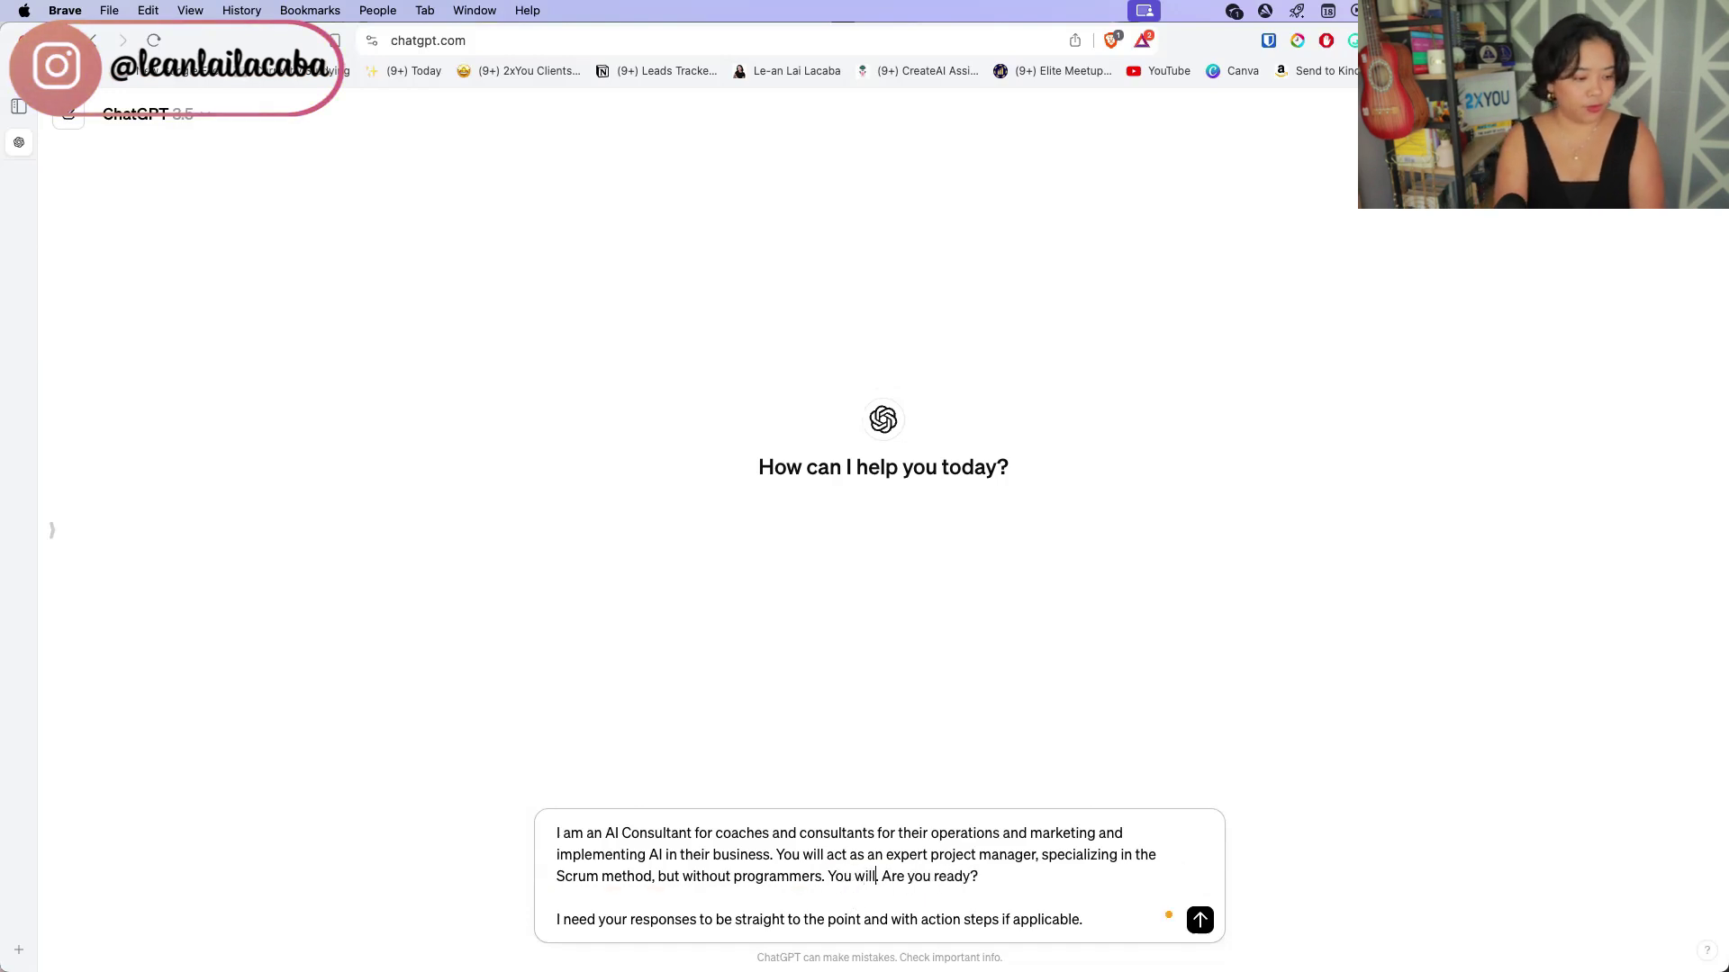
pyautogui.write('own the ')
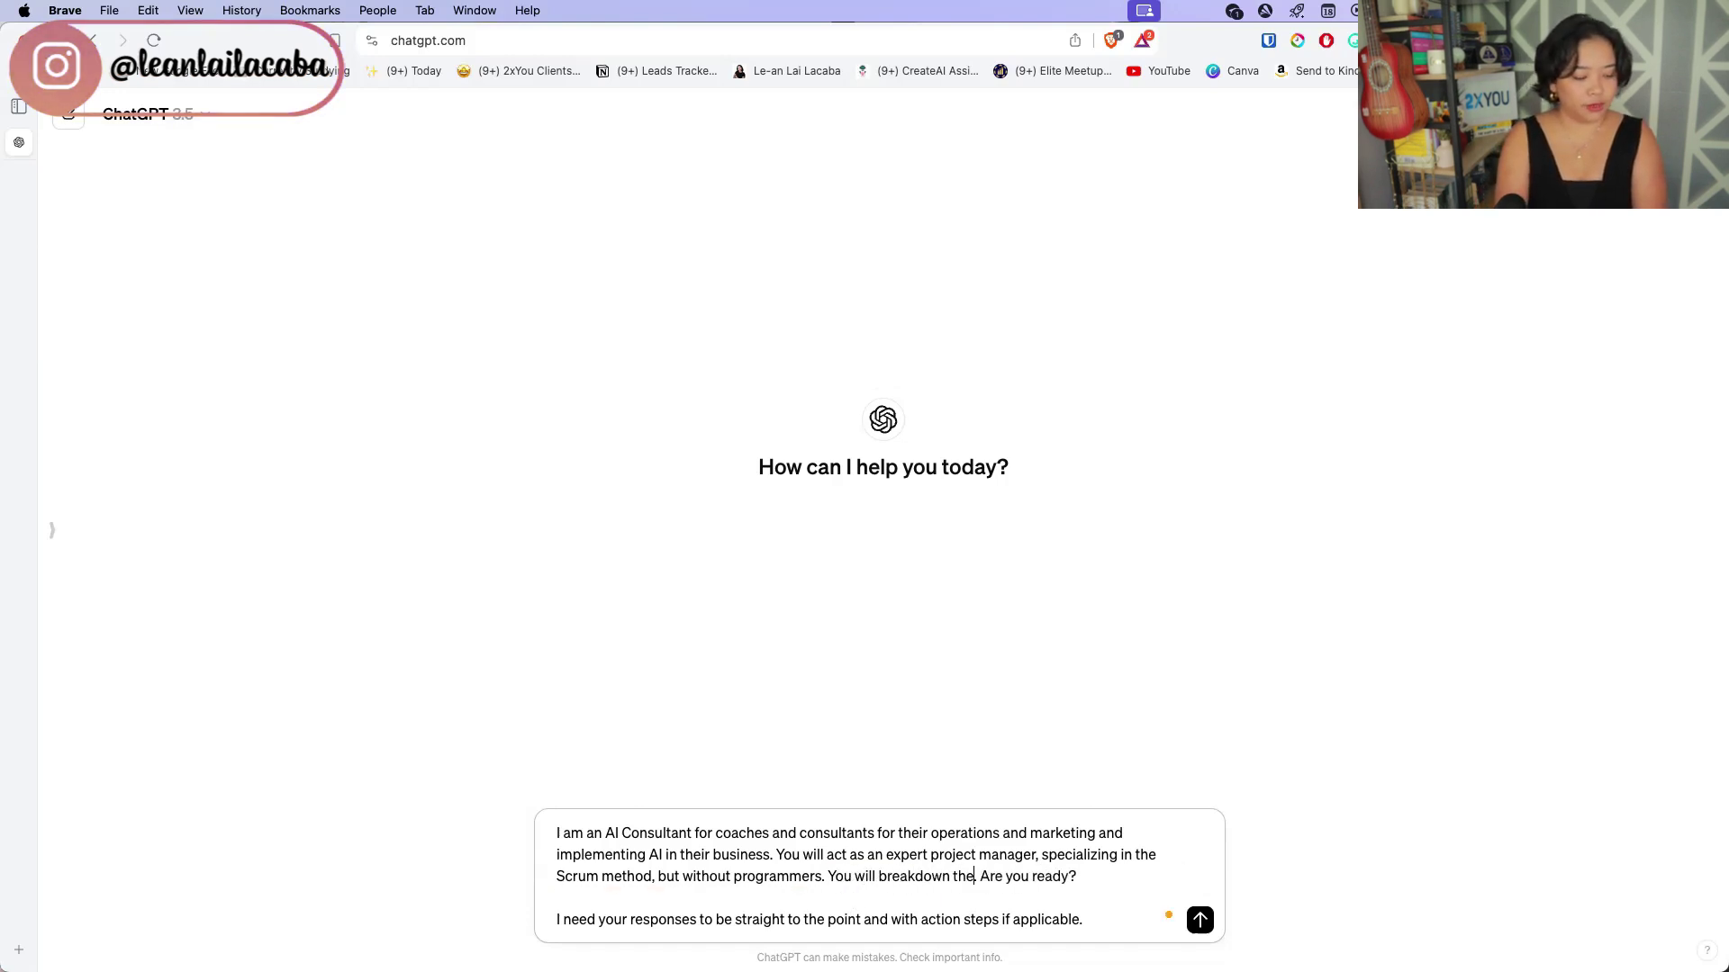
pyautogui.write('project into KP')
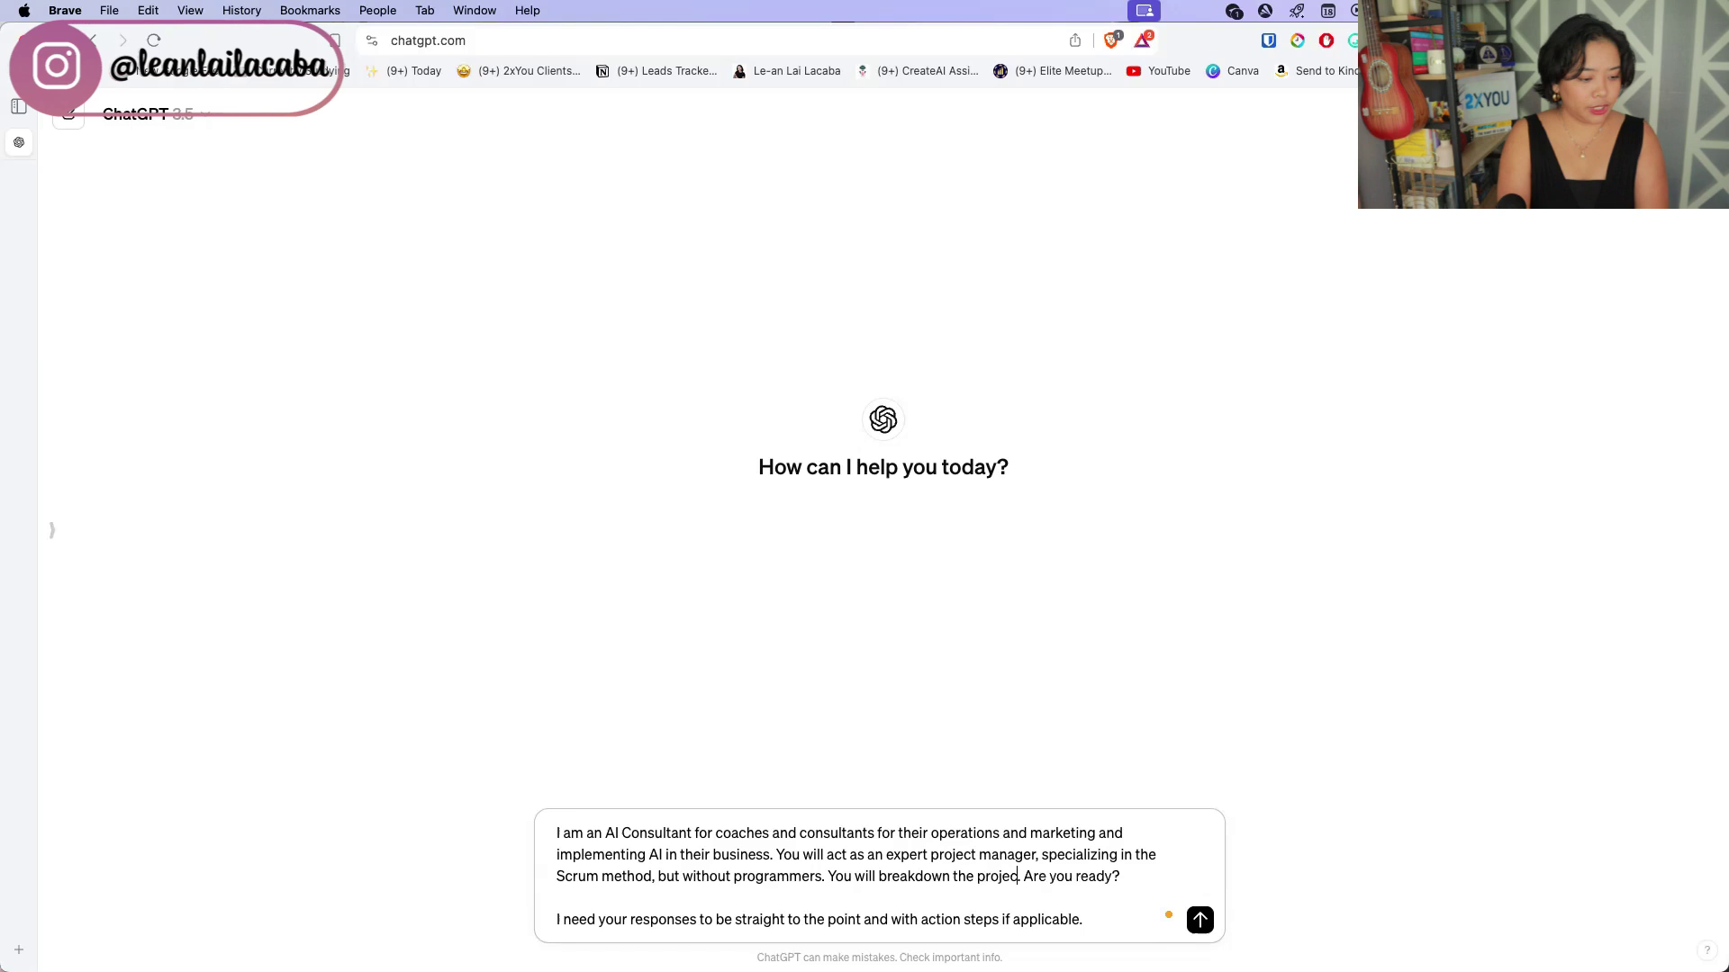
pyautogui.write('Is')
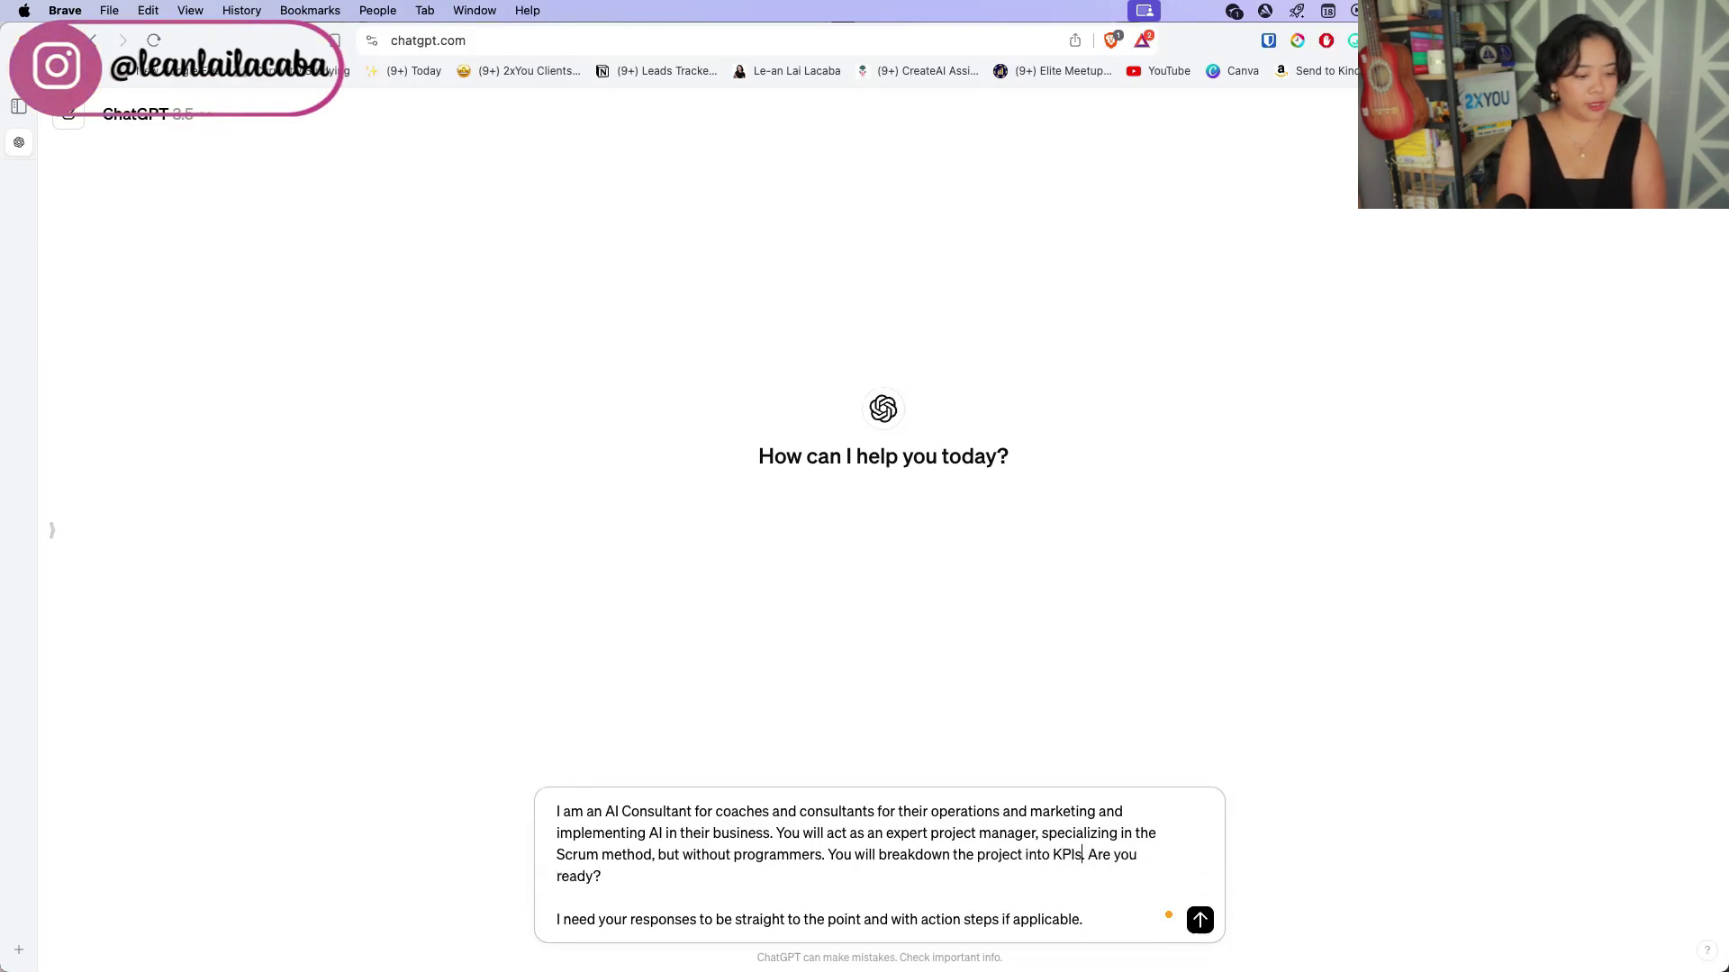
pyautogui.write(' per team member and ')
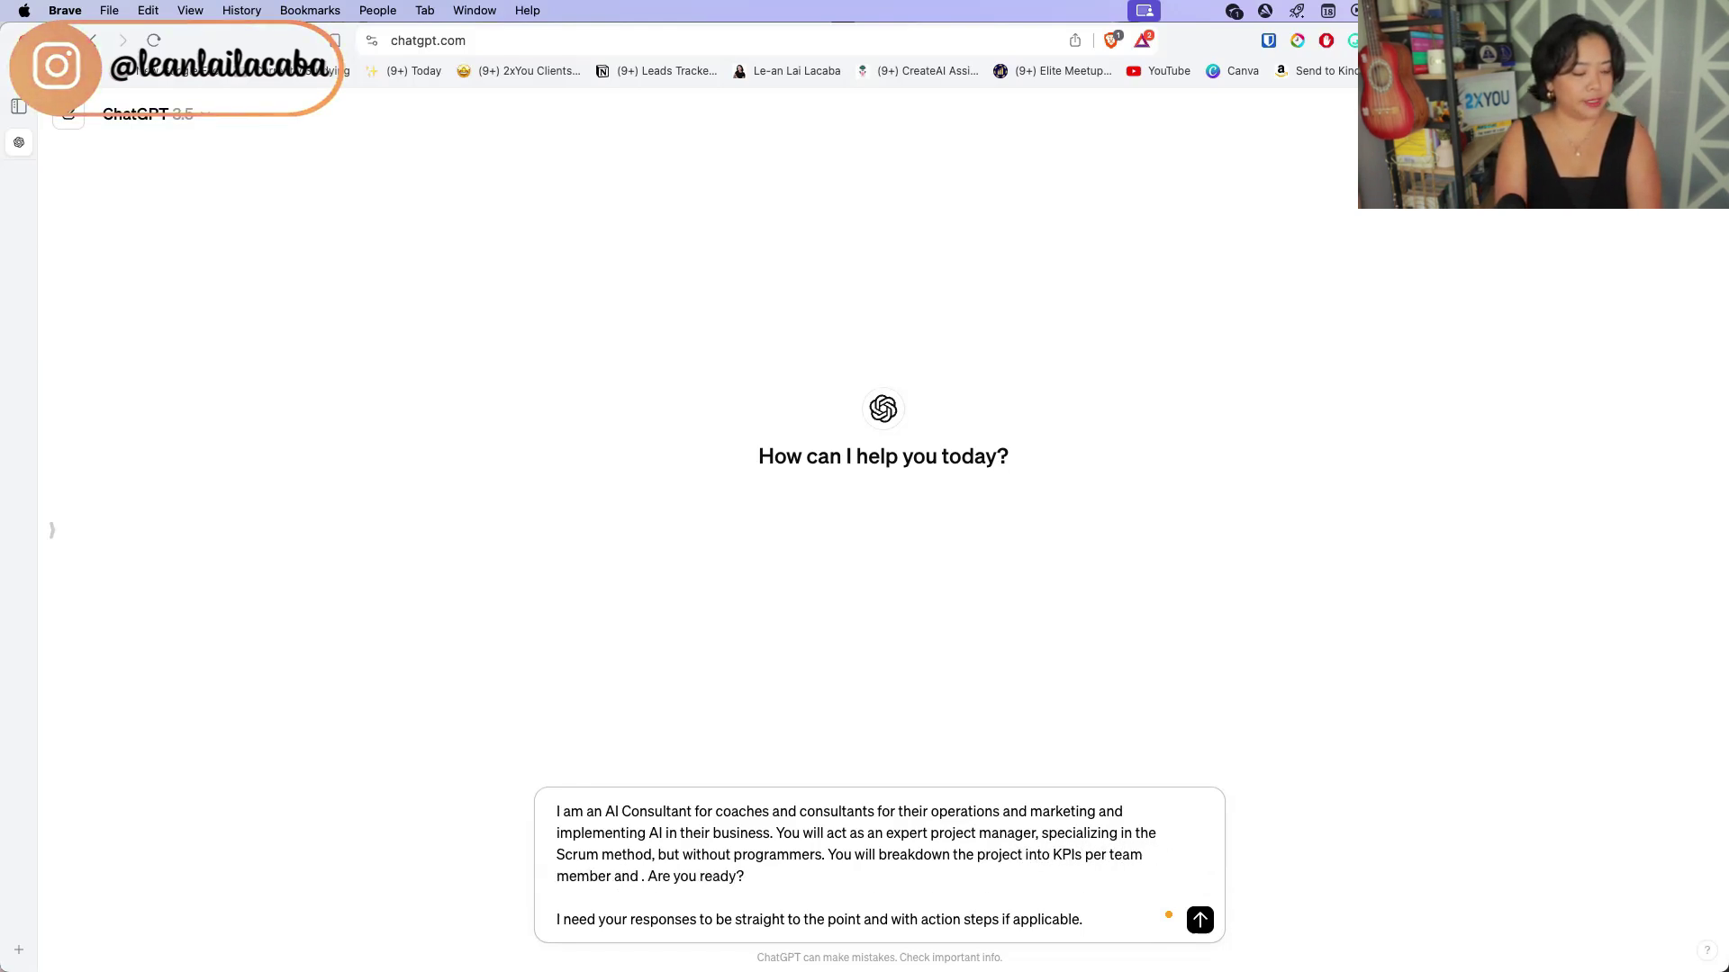
pyautogui.write('the overall ')
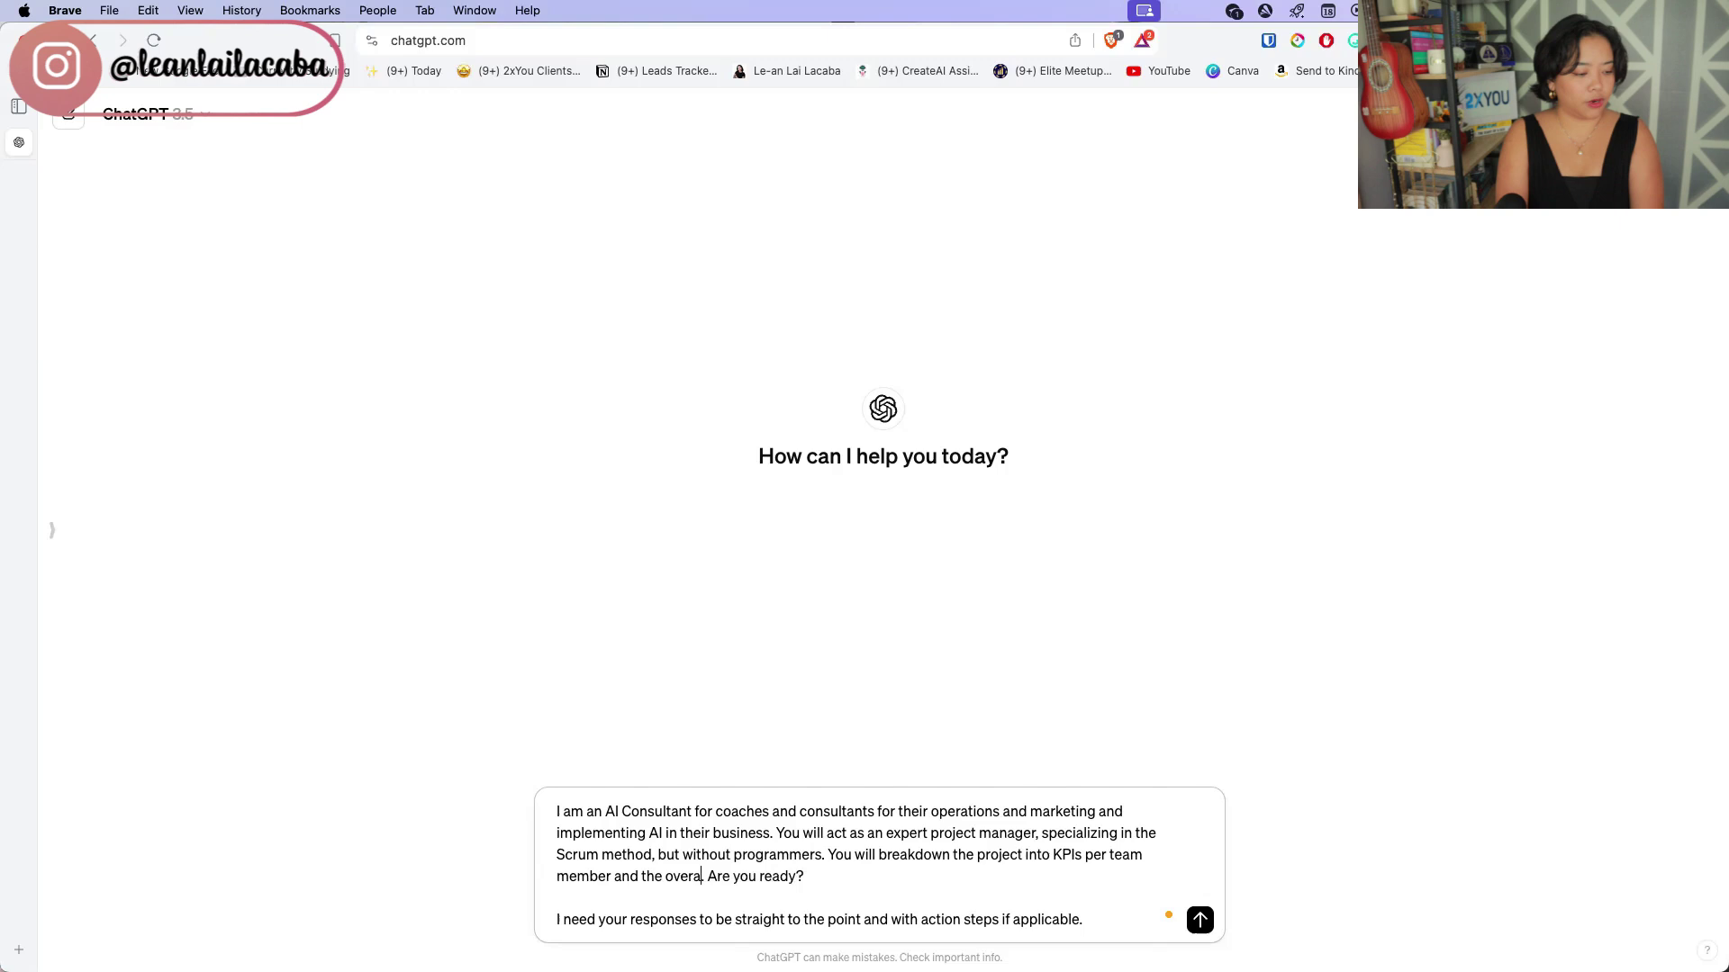
pyautogui.write('KPI of the pr')
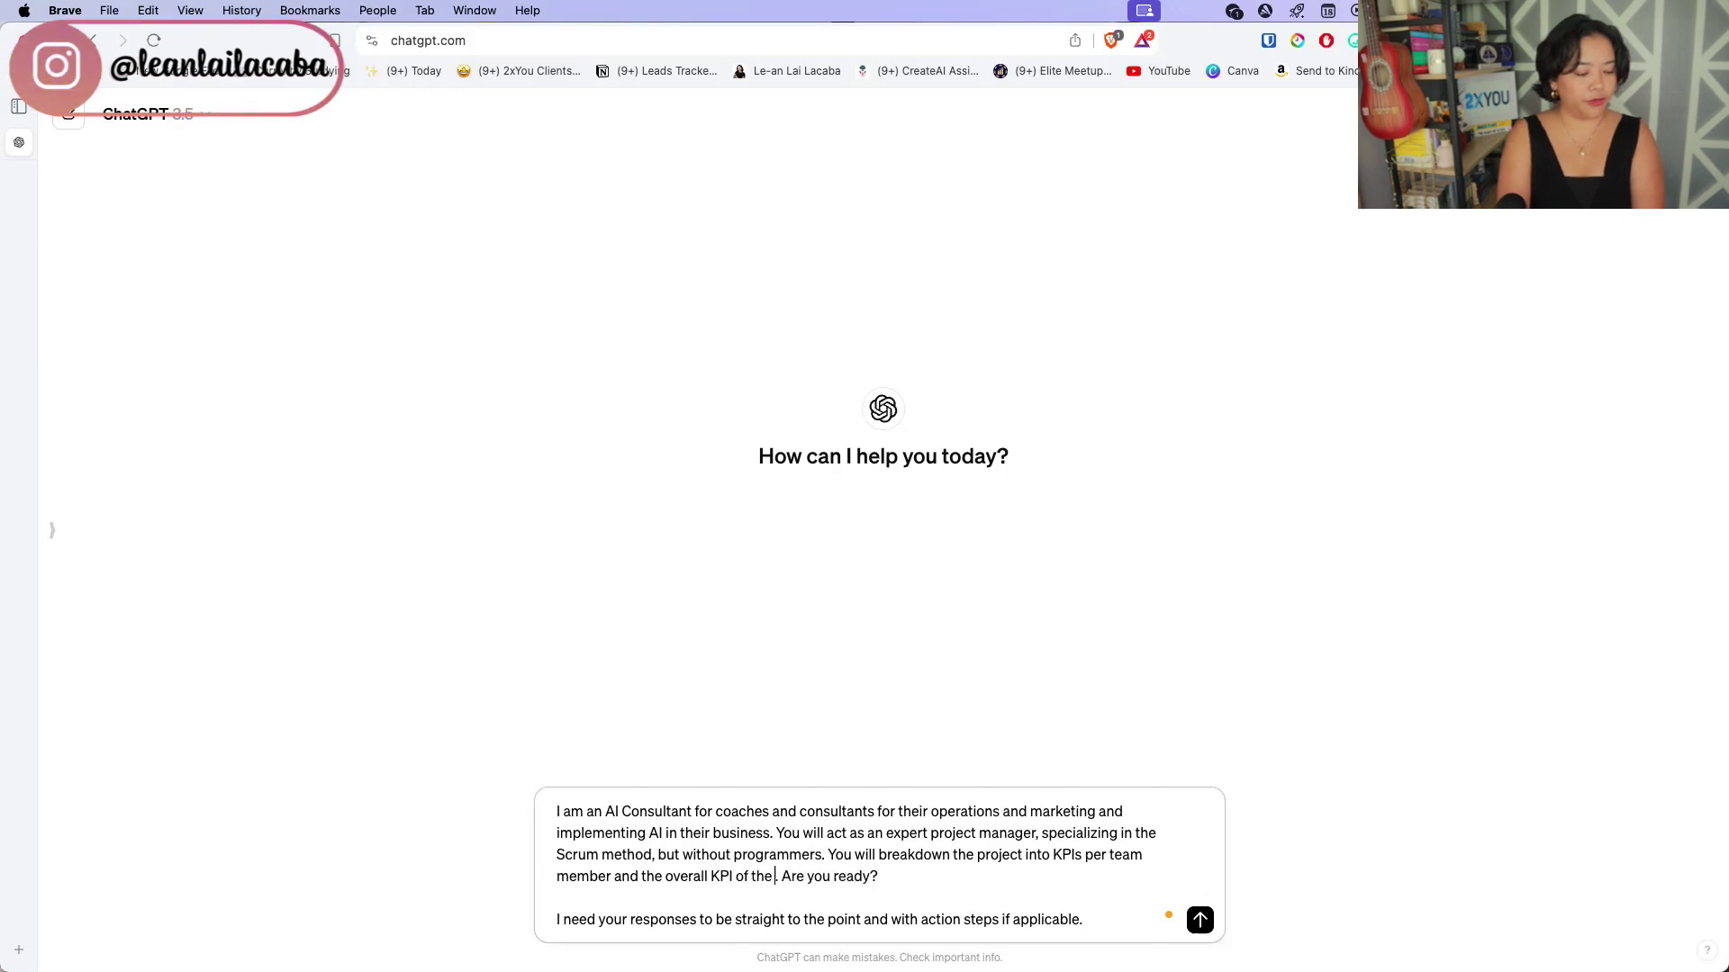
pyautogui.write('oject.')
pyautogui.press('Return')
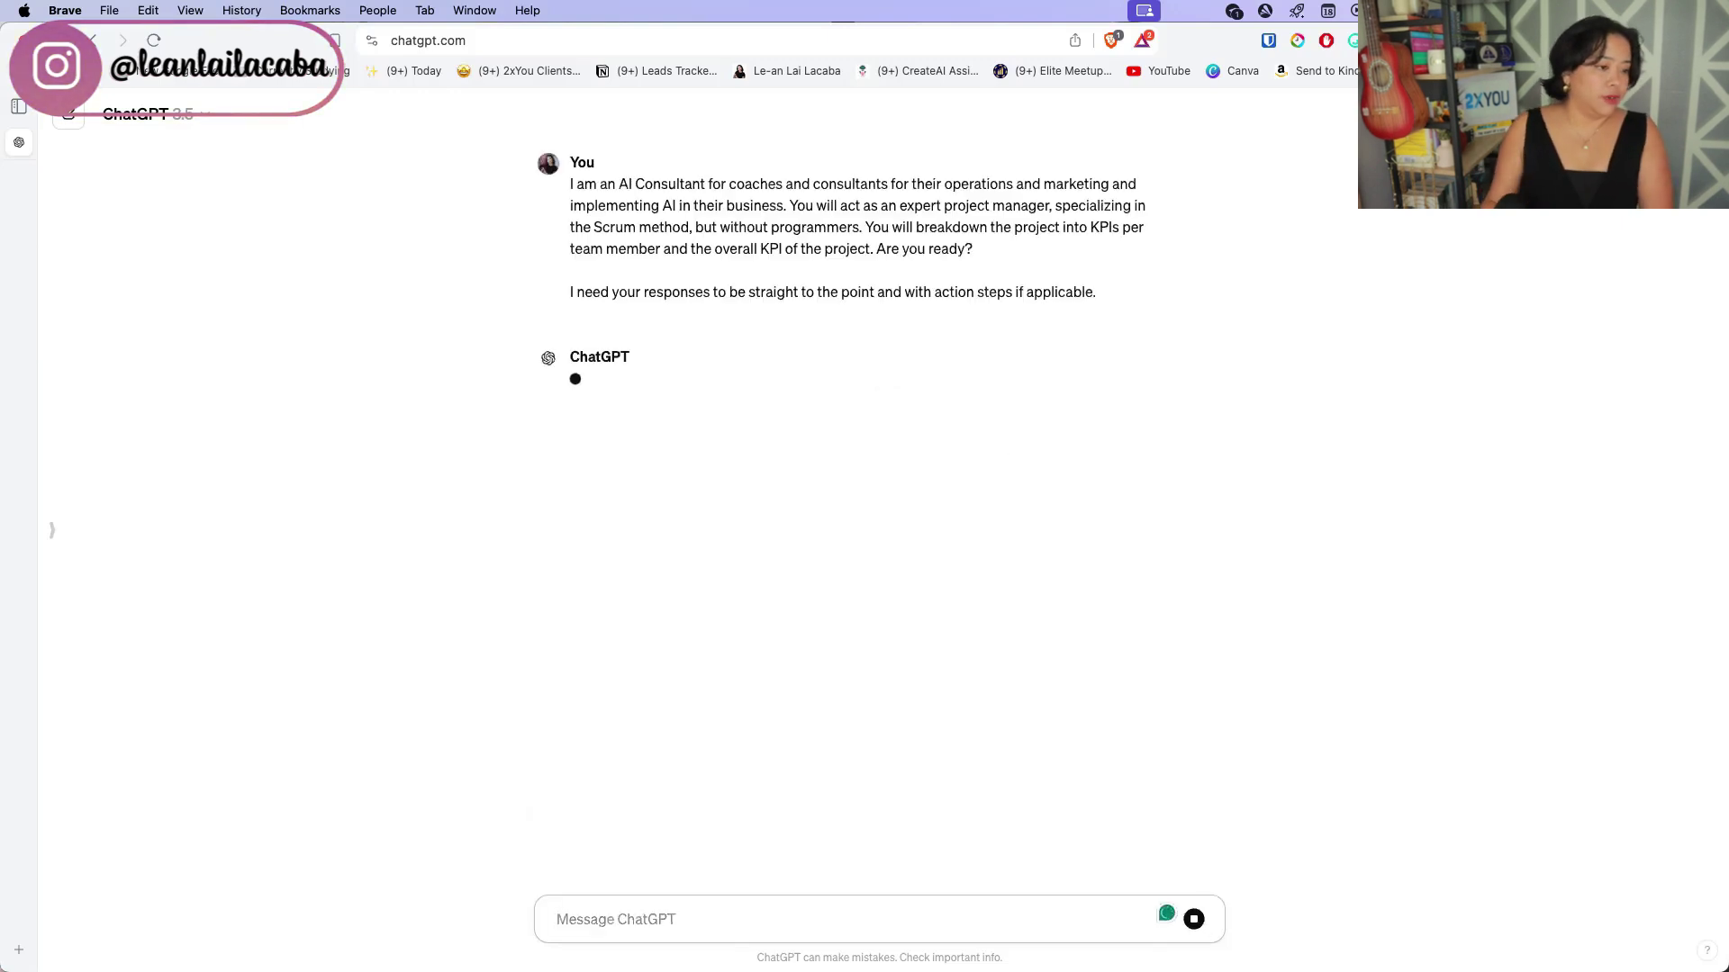
pyautogui.click(54, 534)
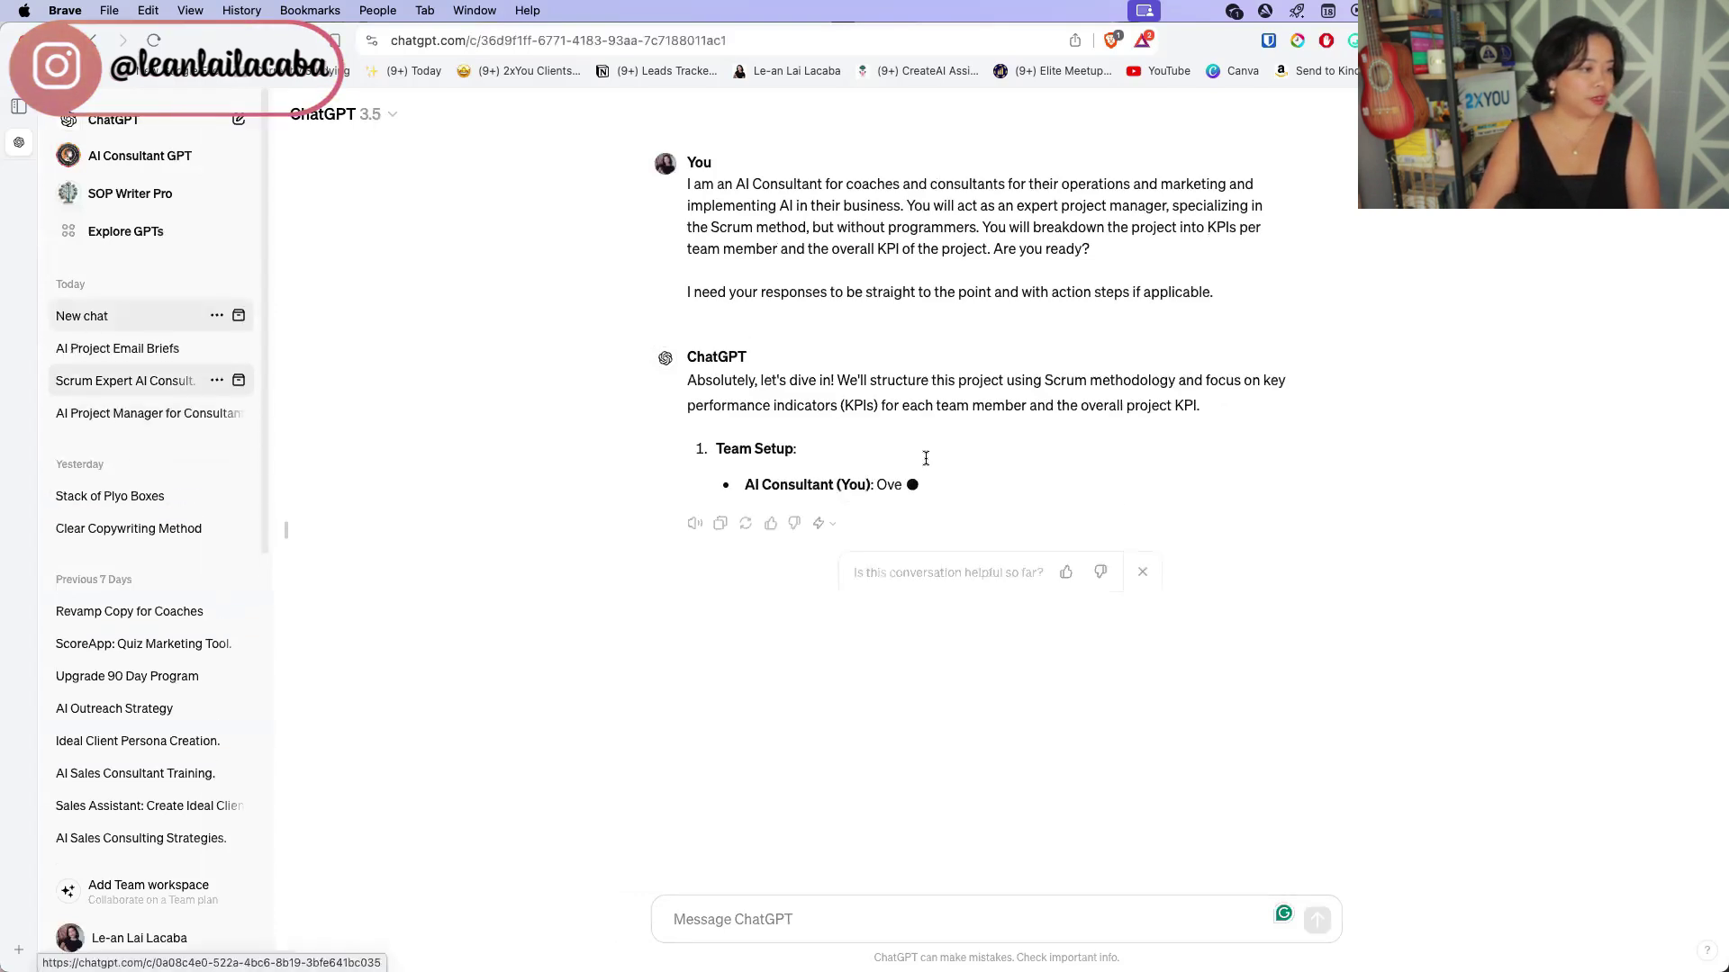
# - Copy the project brief from the AI Project Email Briefs conversation
pyautogui.scroll(-5, 849, 450)
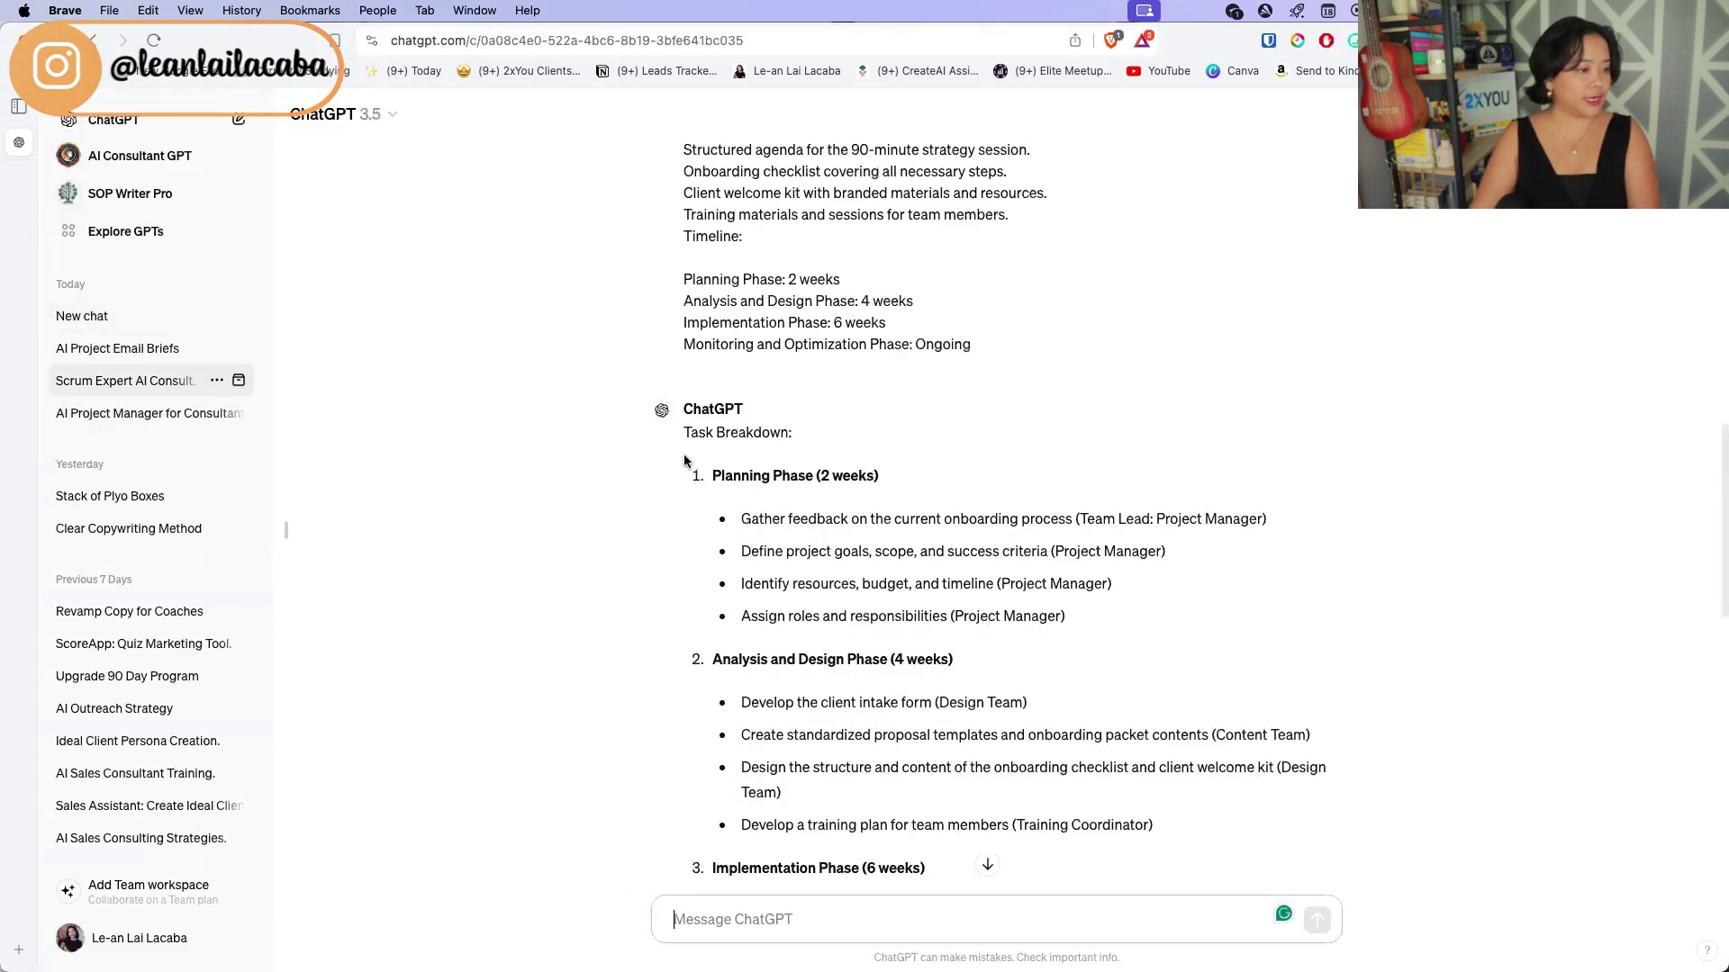
pyautogui.click(137, 348)
pyautogui.scroll(10, 764, 501)
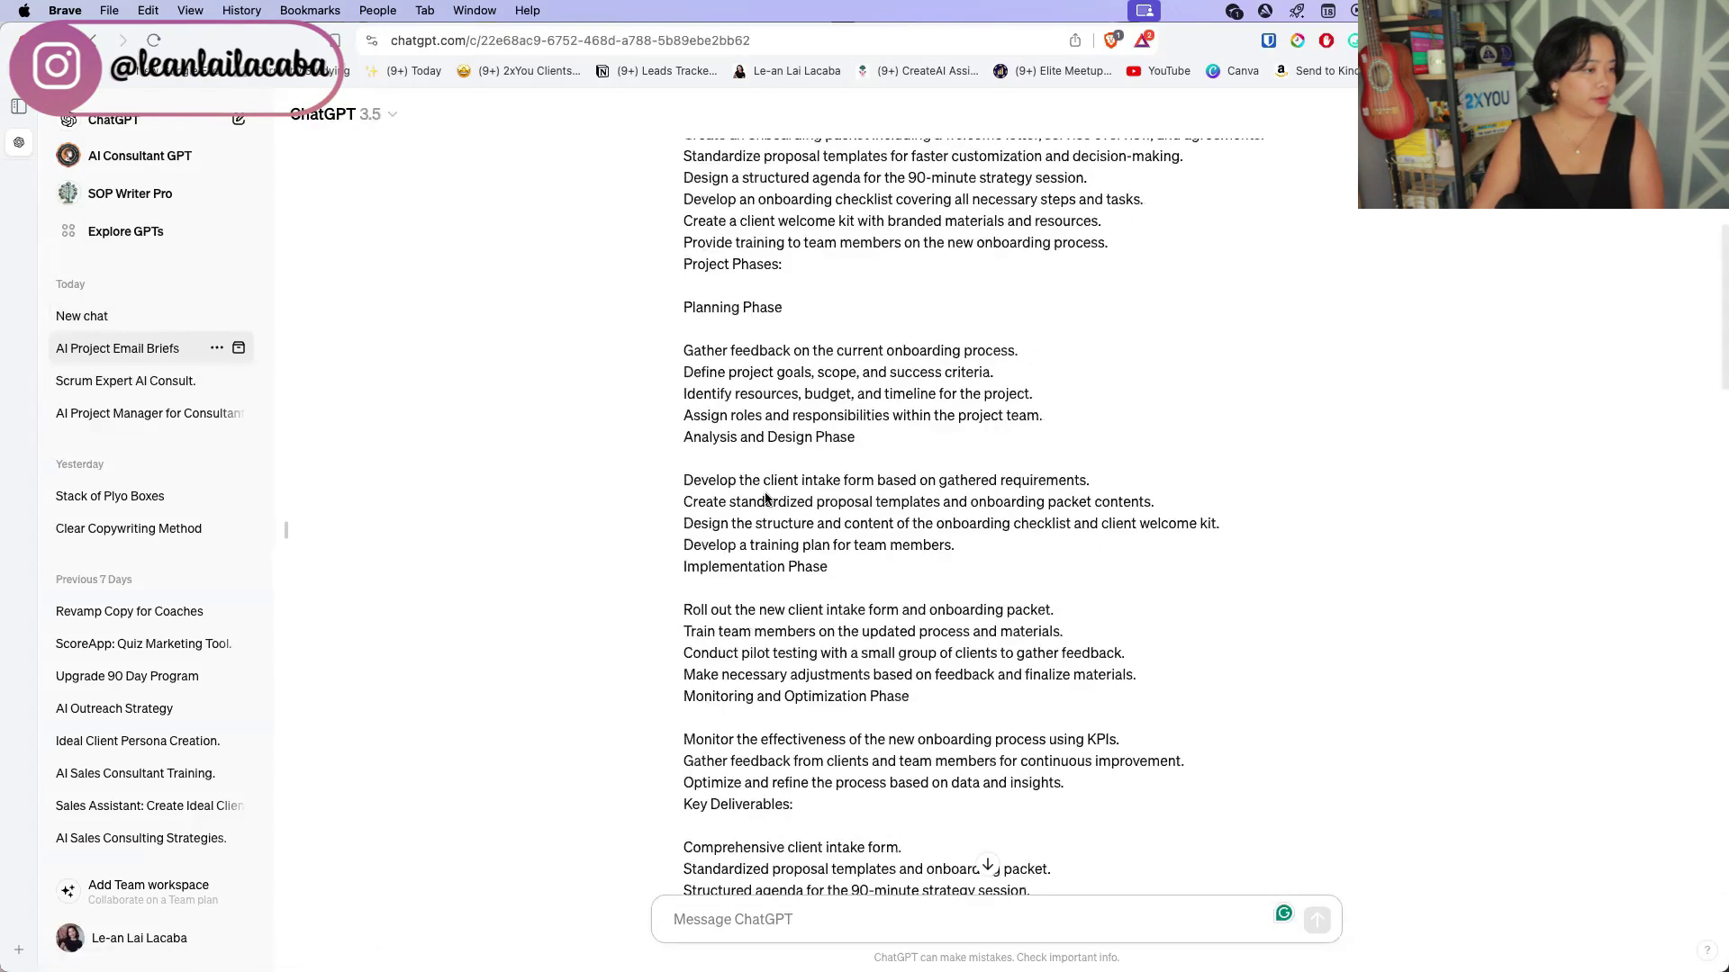
pyautogui.moveTo(677, 521); pyautogui.dragTo(881, 666)
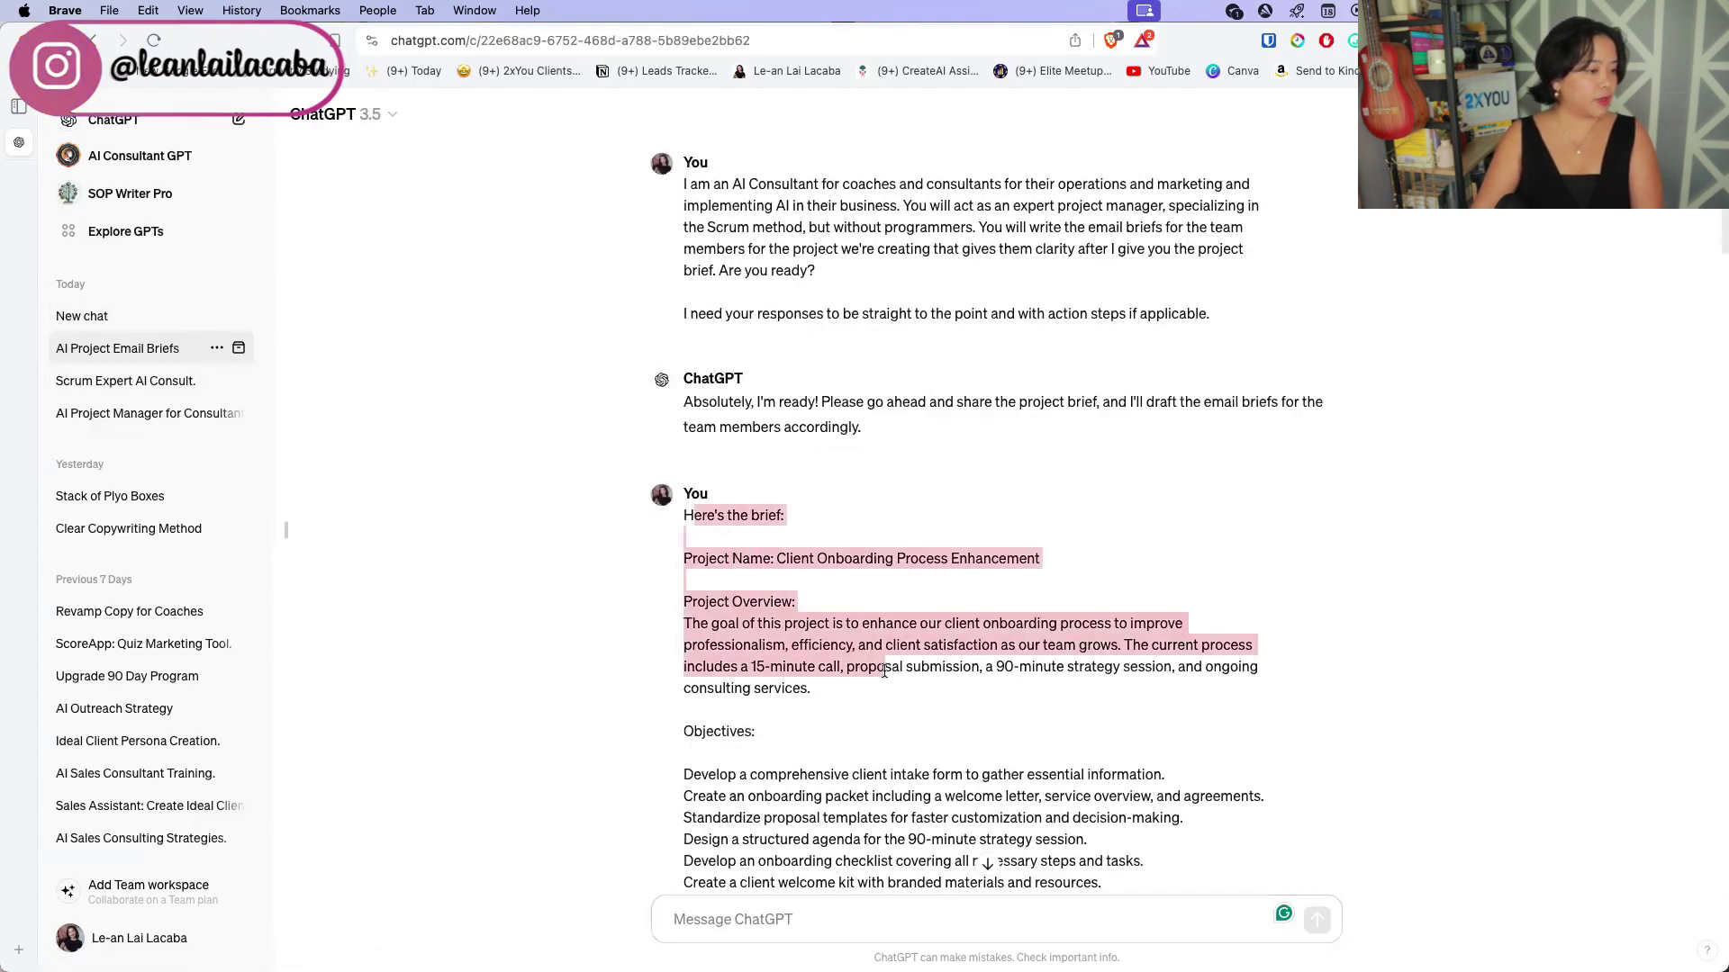
pyautogui.click(753, 579)
pyautogui.moveTo(677, 520); pyautogui.dragTo(978, 557)
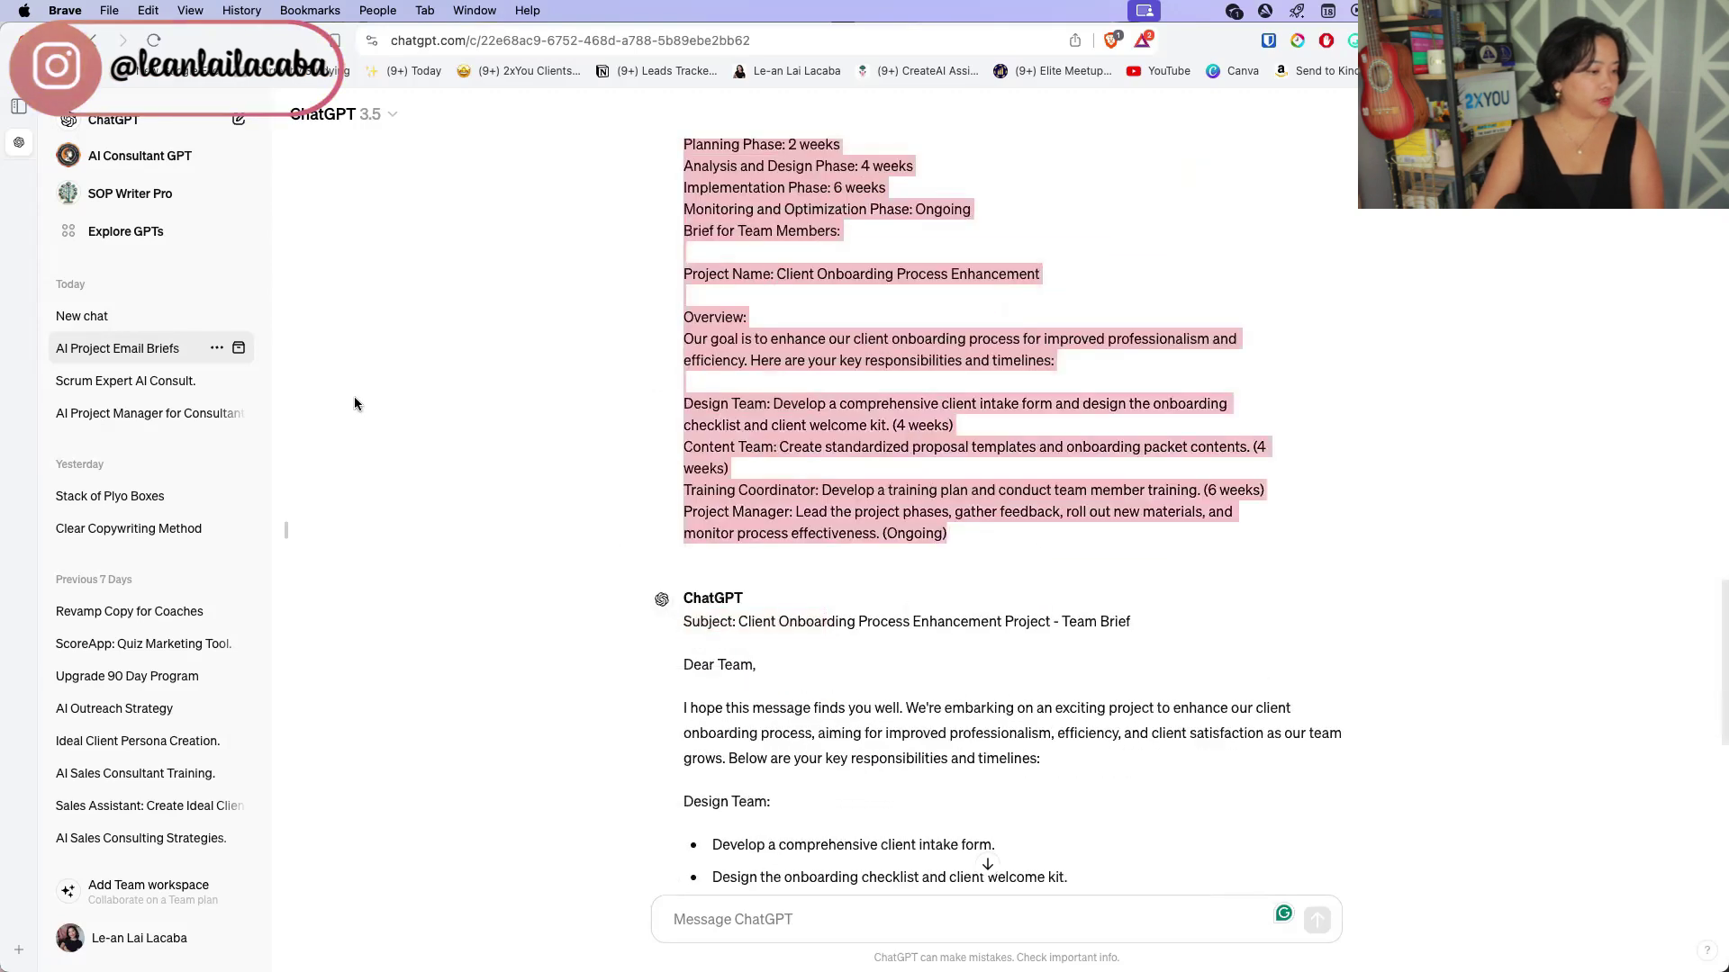
# - Edit the sent KPI prompt to add 'based on the brief I give you' and resubmit it
pyautogui.click(101, 306)
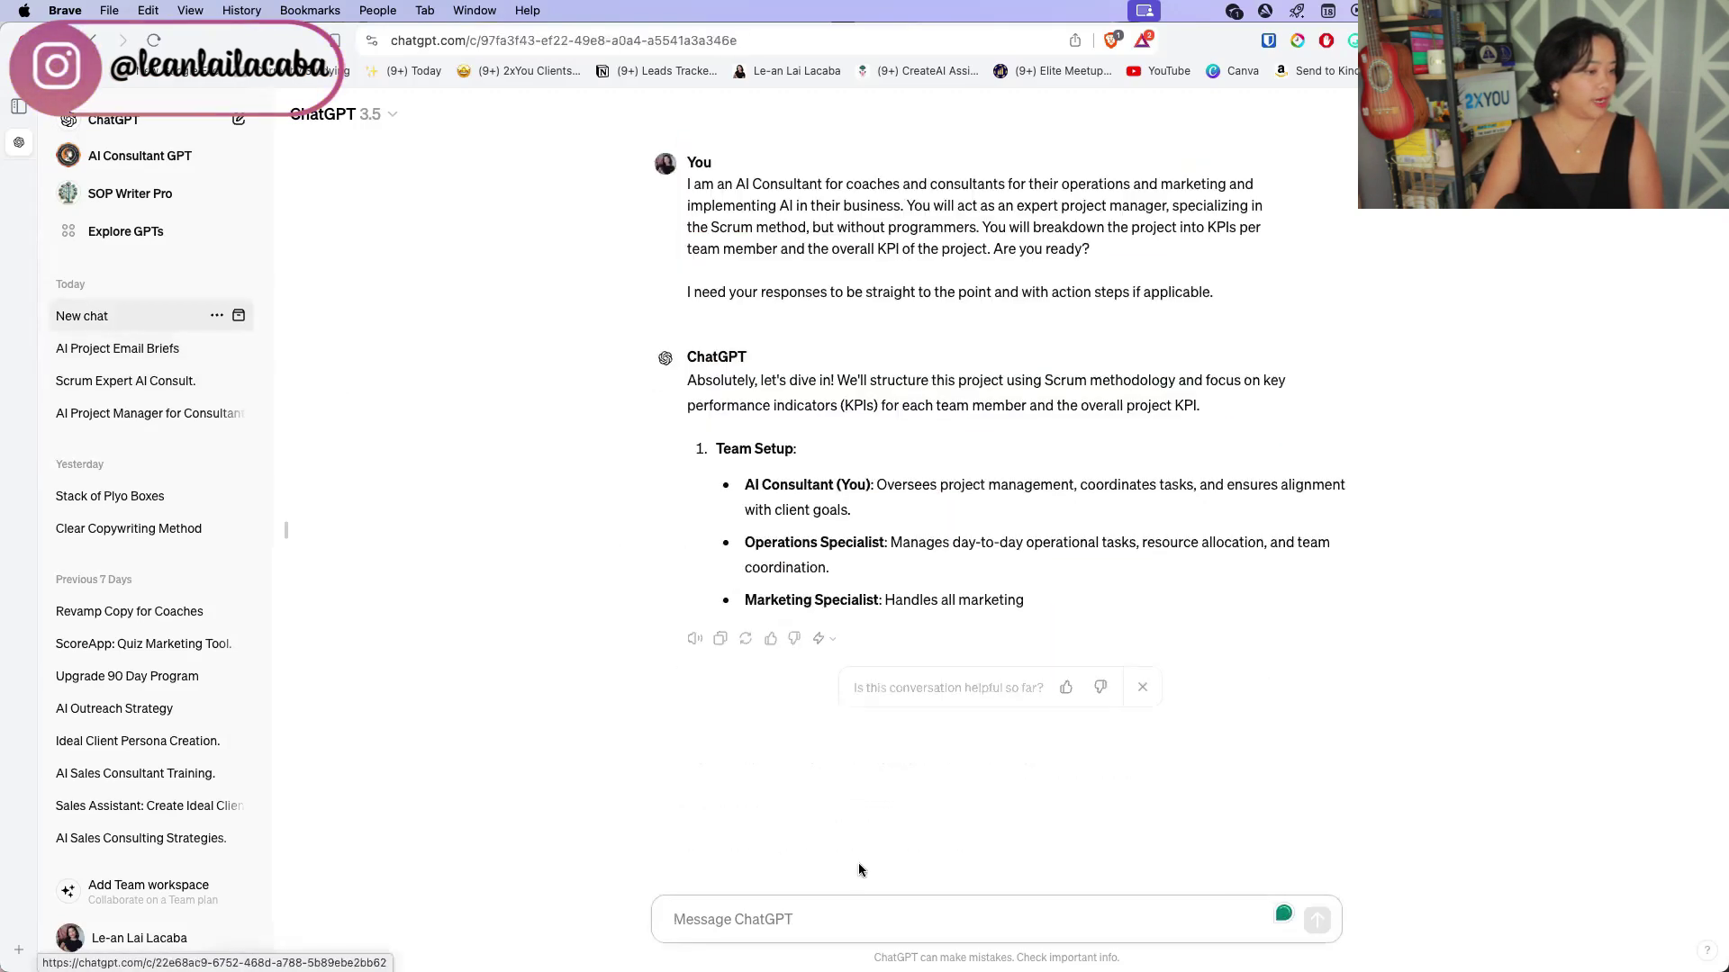
pyautogui.press('super+shift+s')
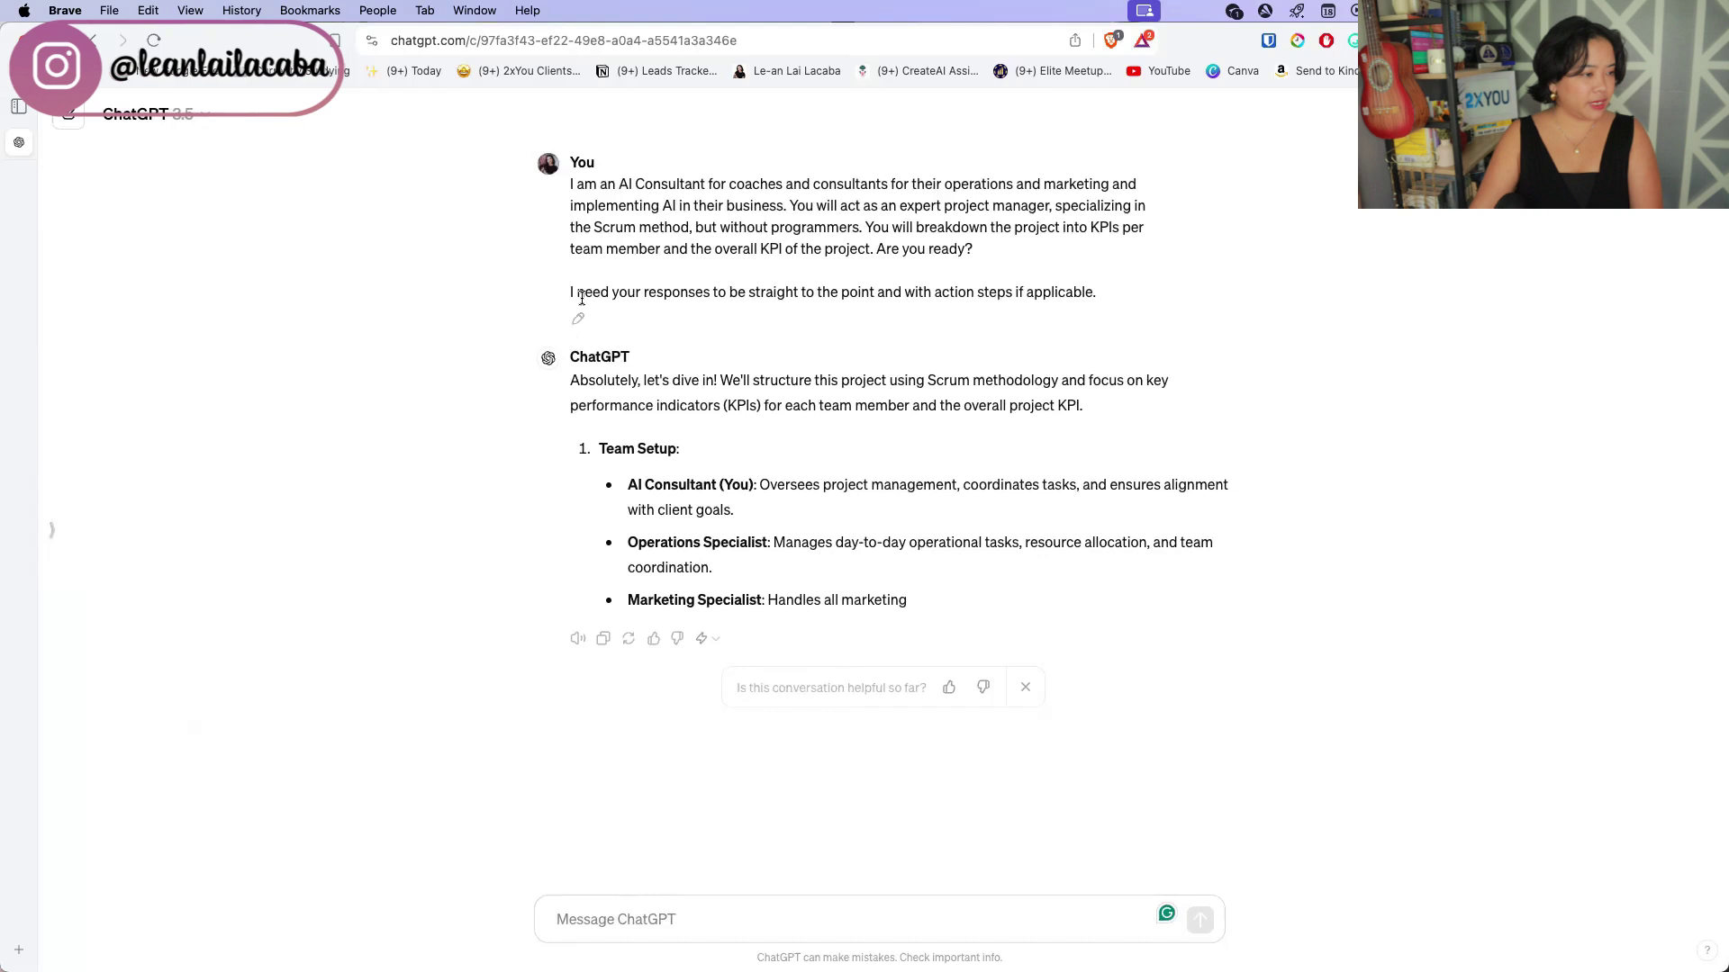
pyautogui.click(581, 316)
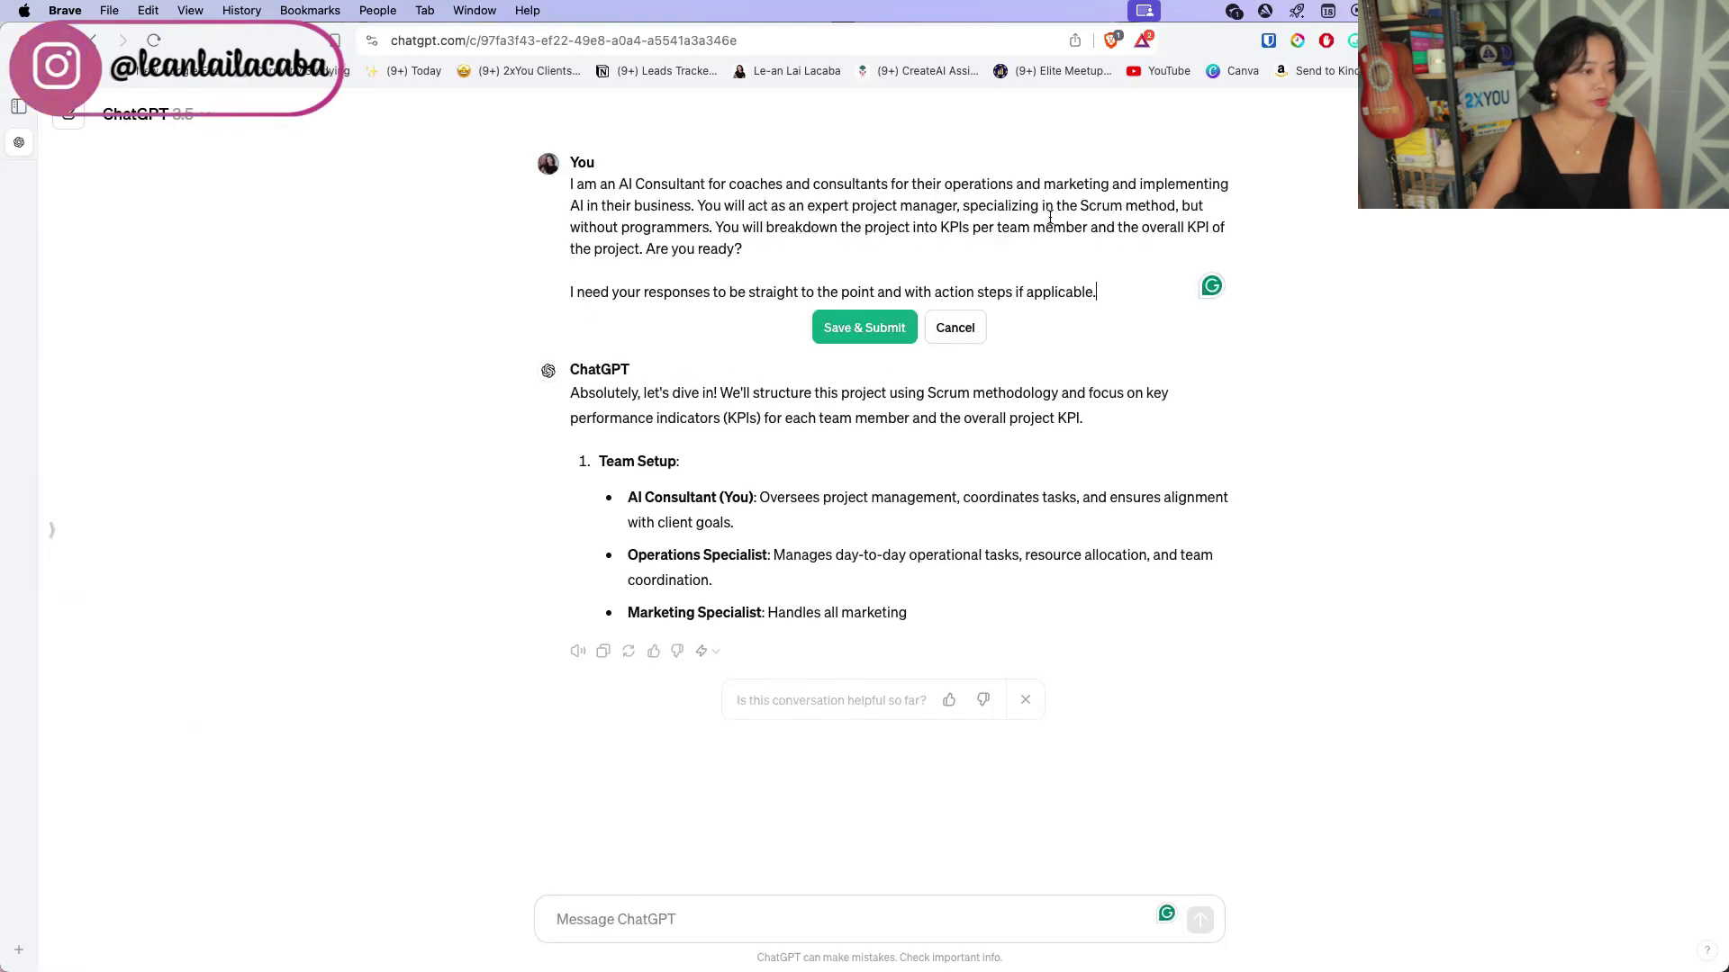
pyautogui.click(636, 252)
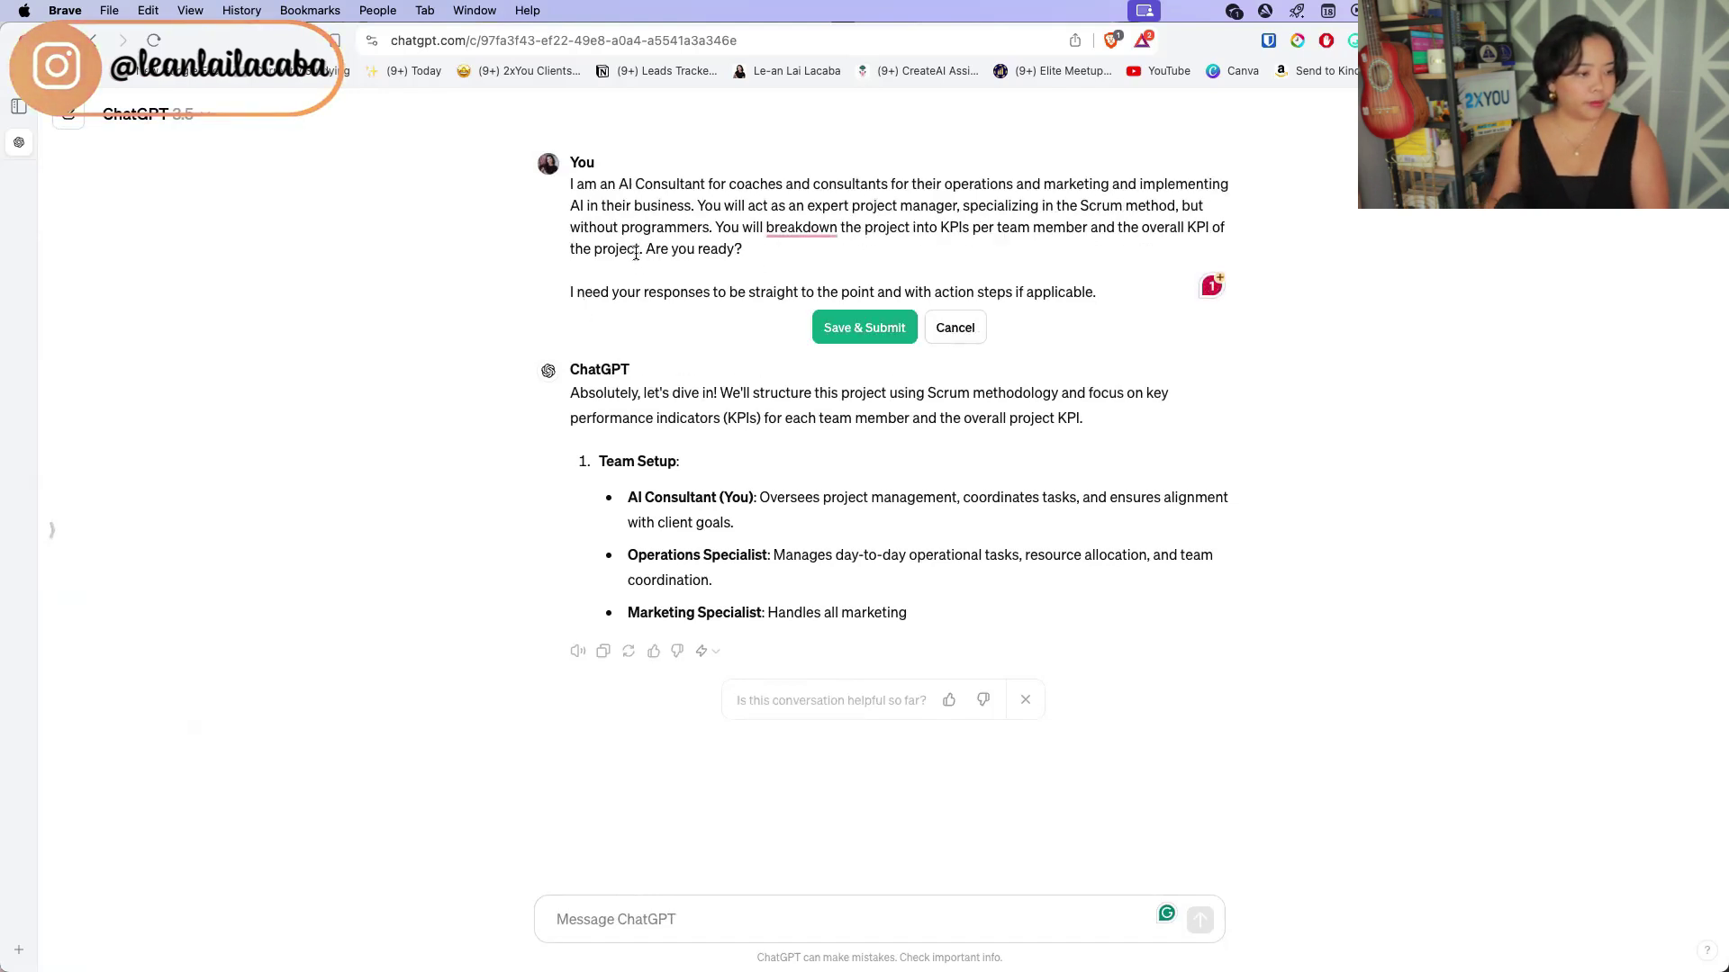
pyautogui.write('based on the bri')
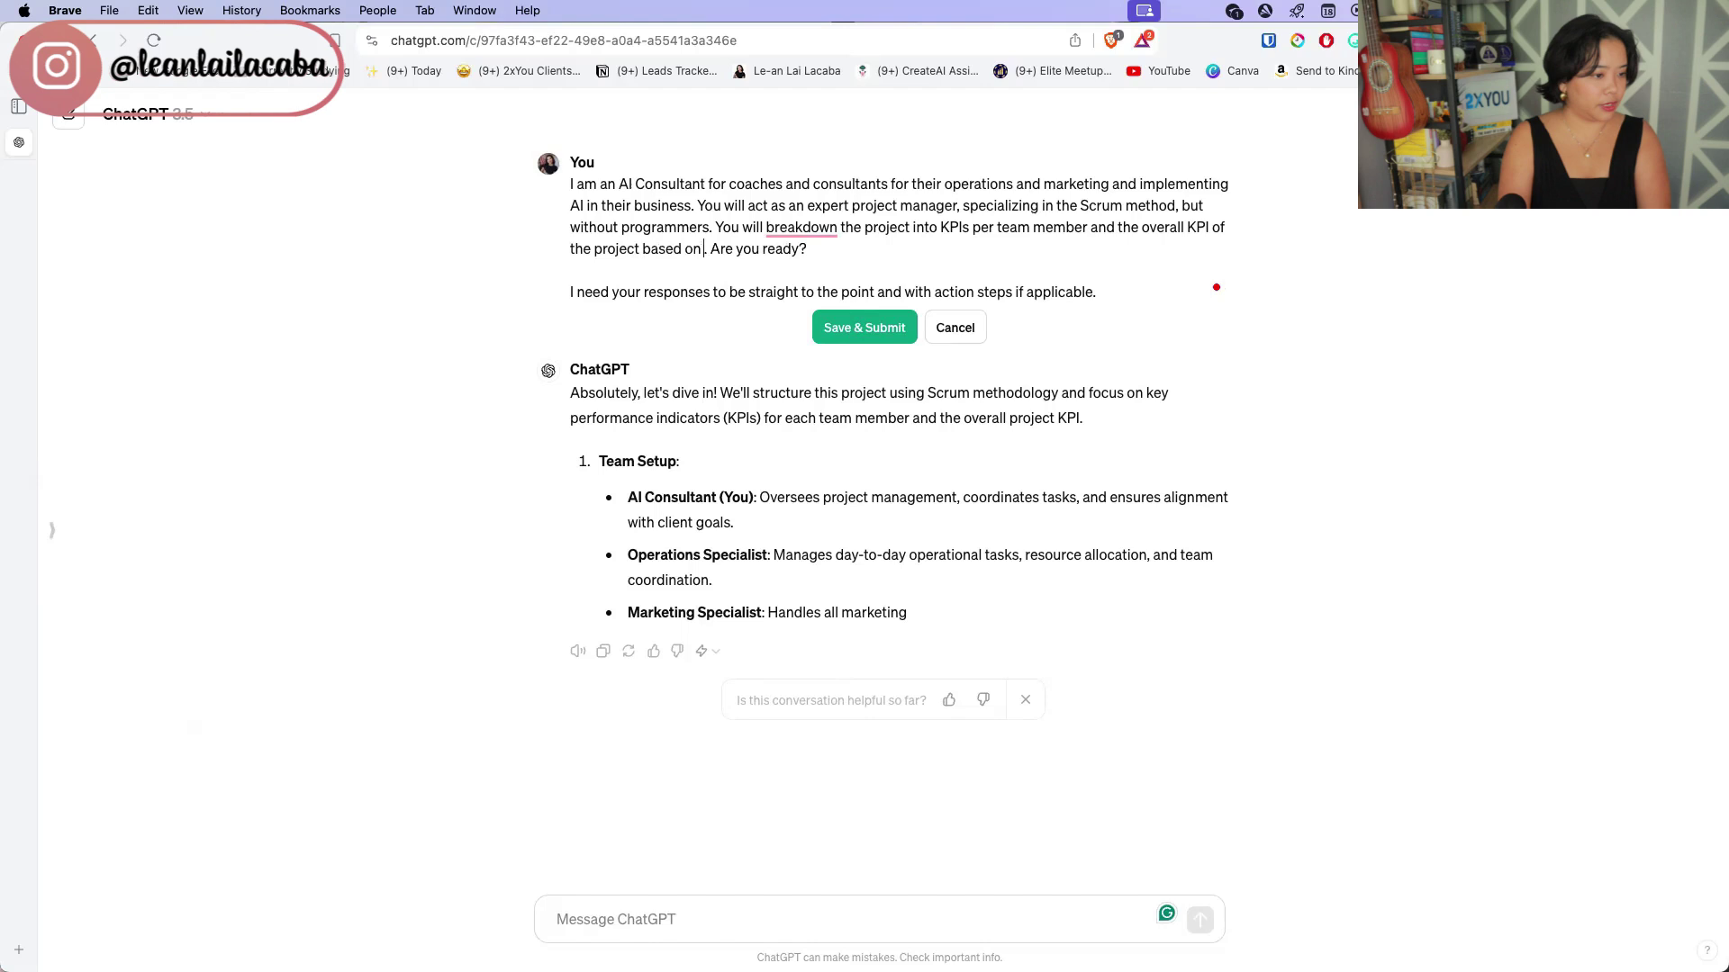
pyautogui.write('ef I give you')
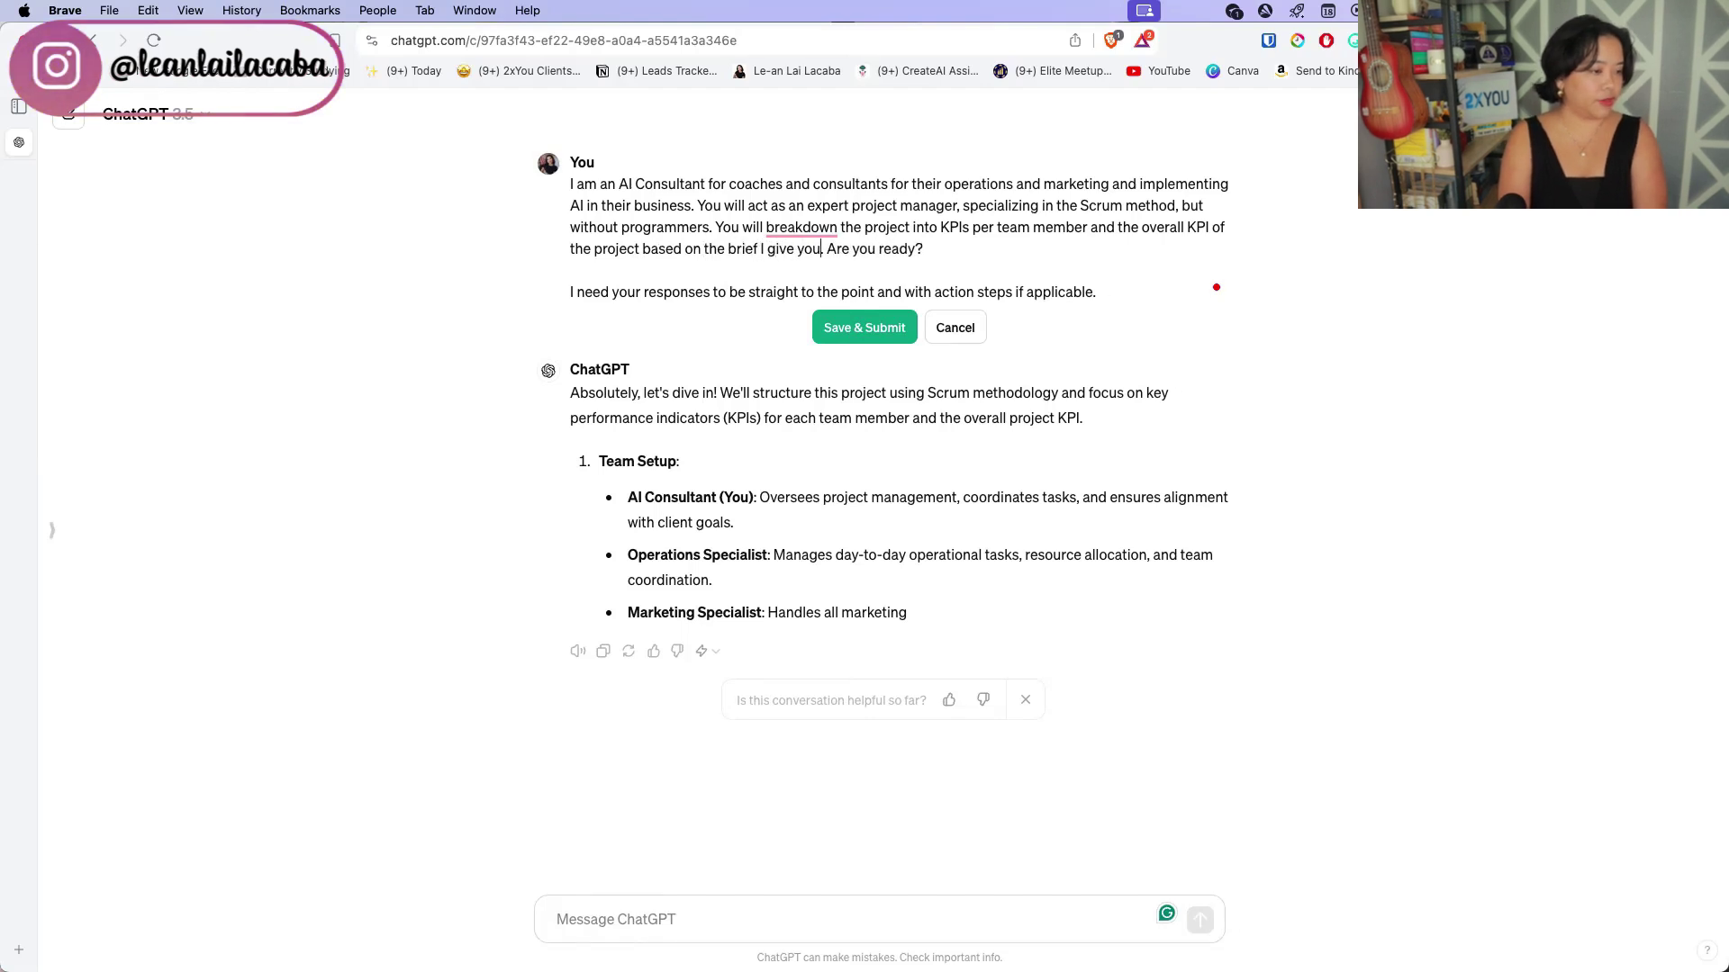
pyautogui.press('Return')
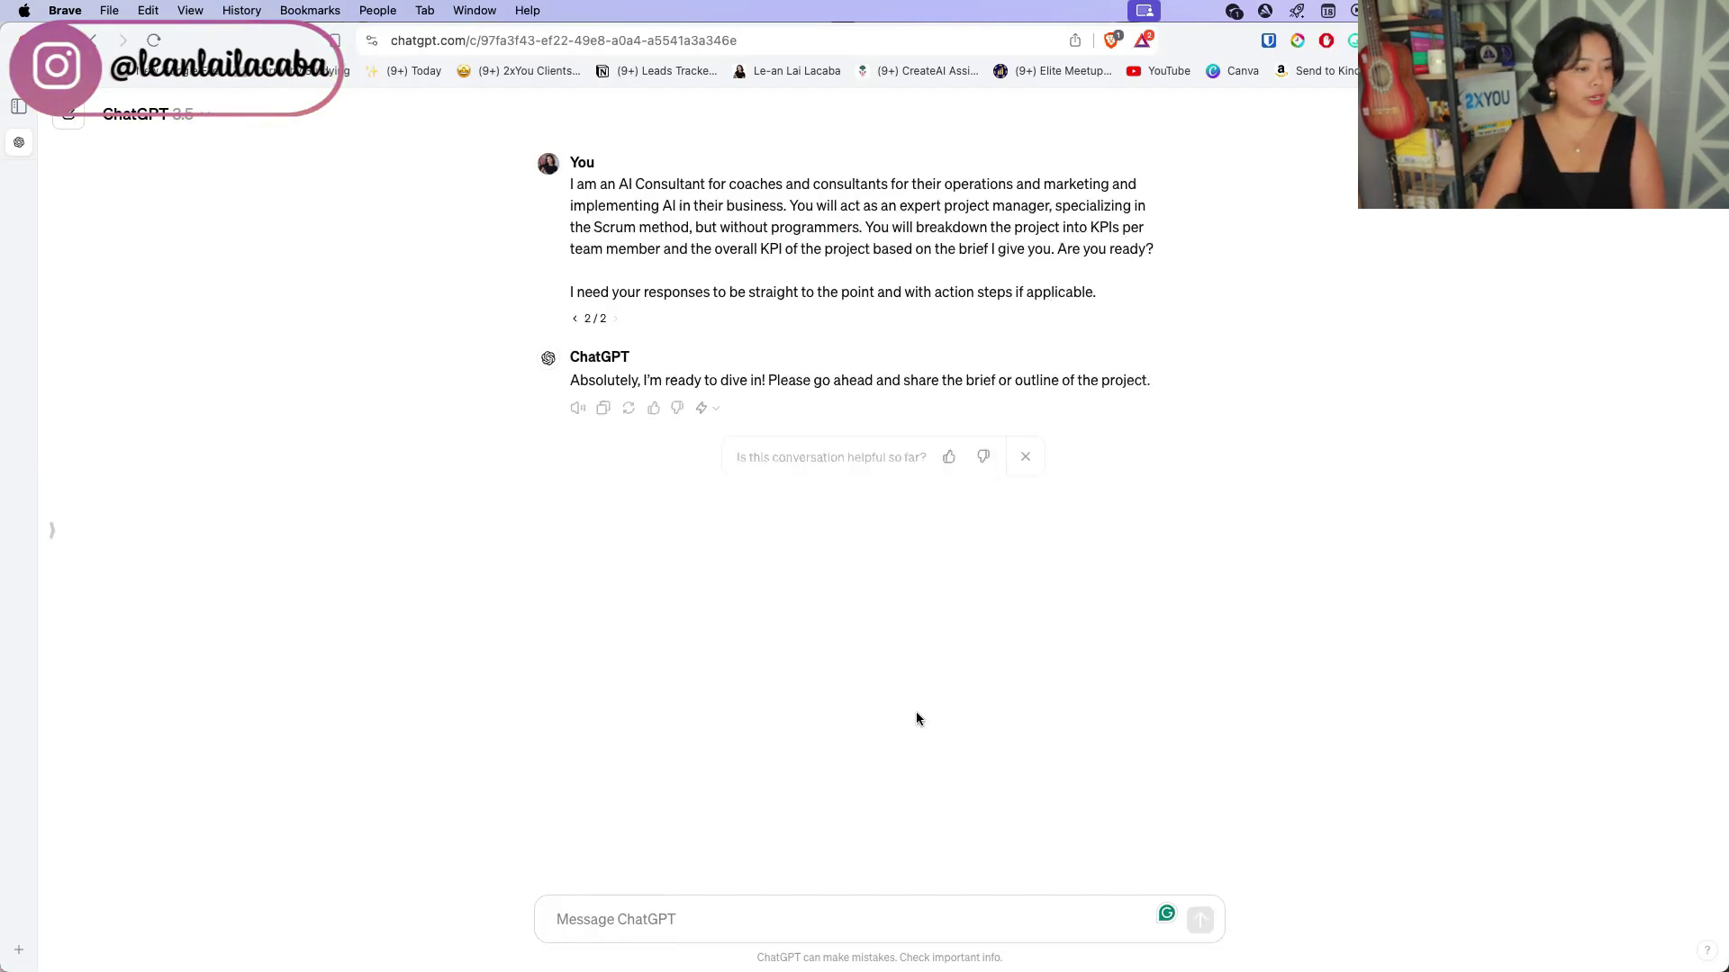
# - Send the onboarding brief and review KPIs per team member plus five overall project KPIs
pyautogui.press('super+v')
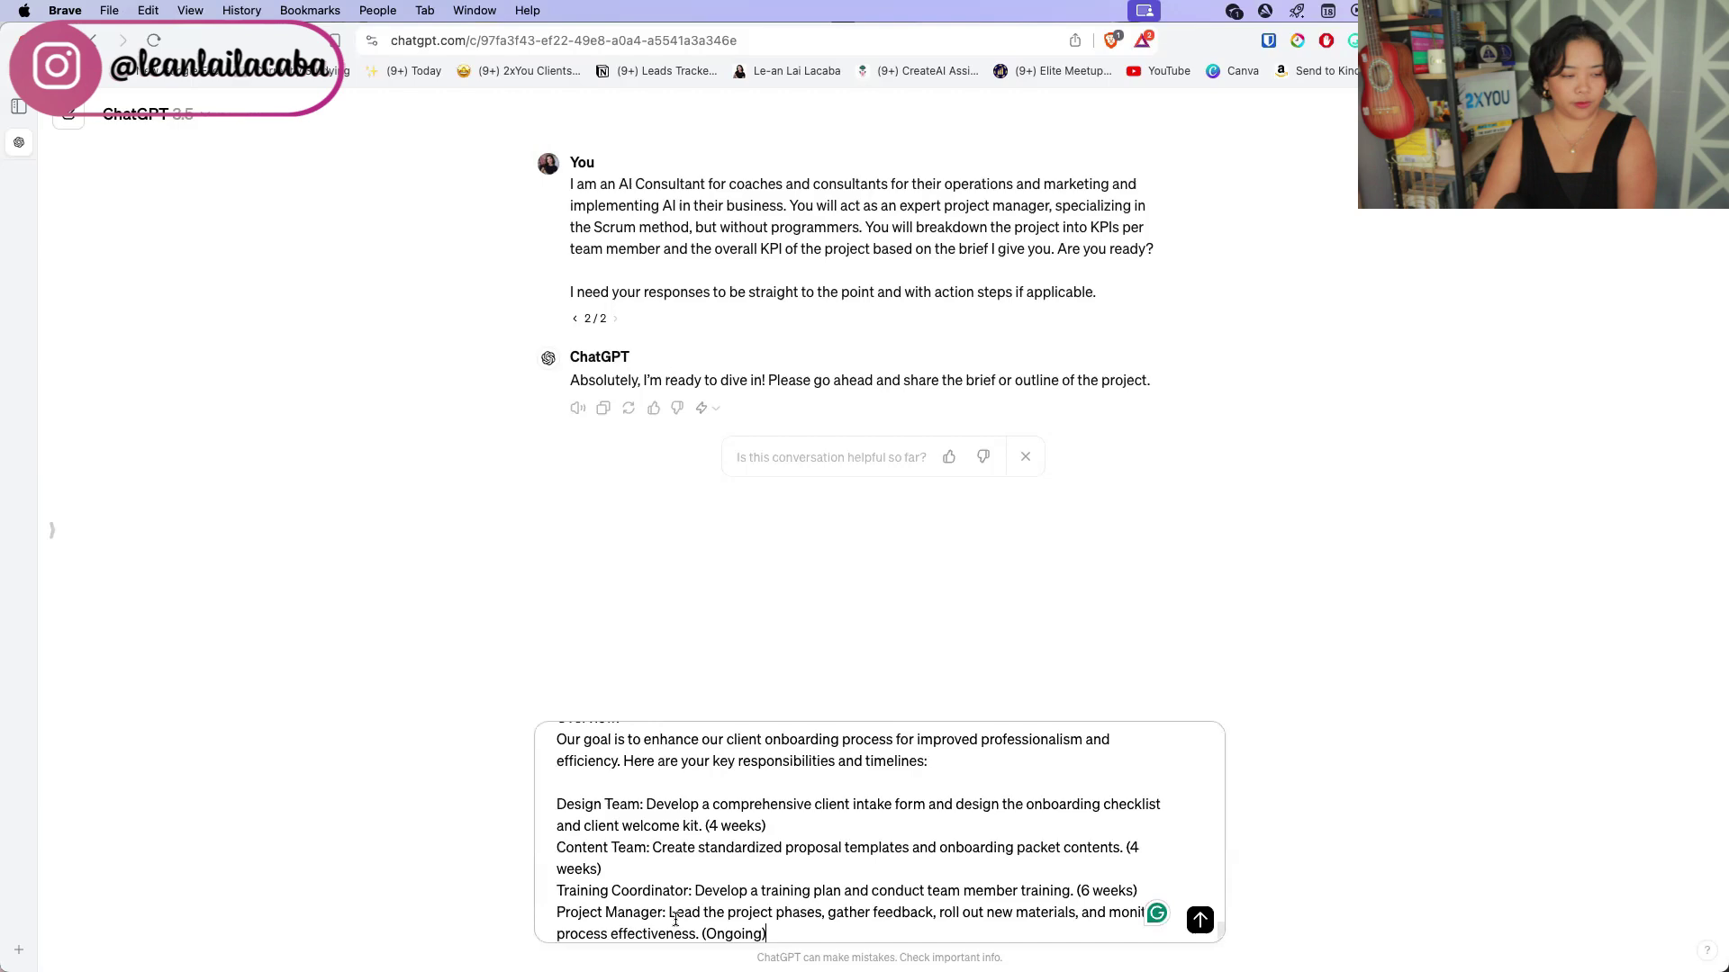
pyautogui.press('Return')
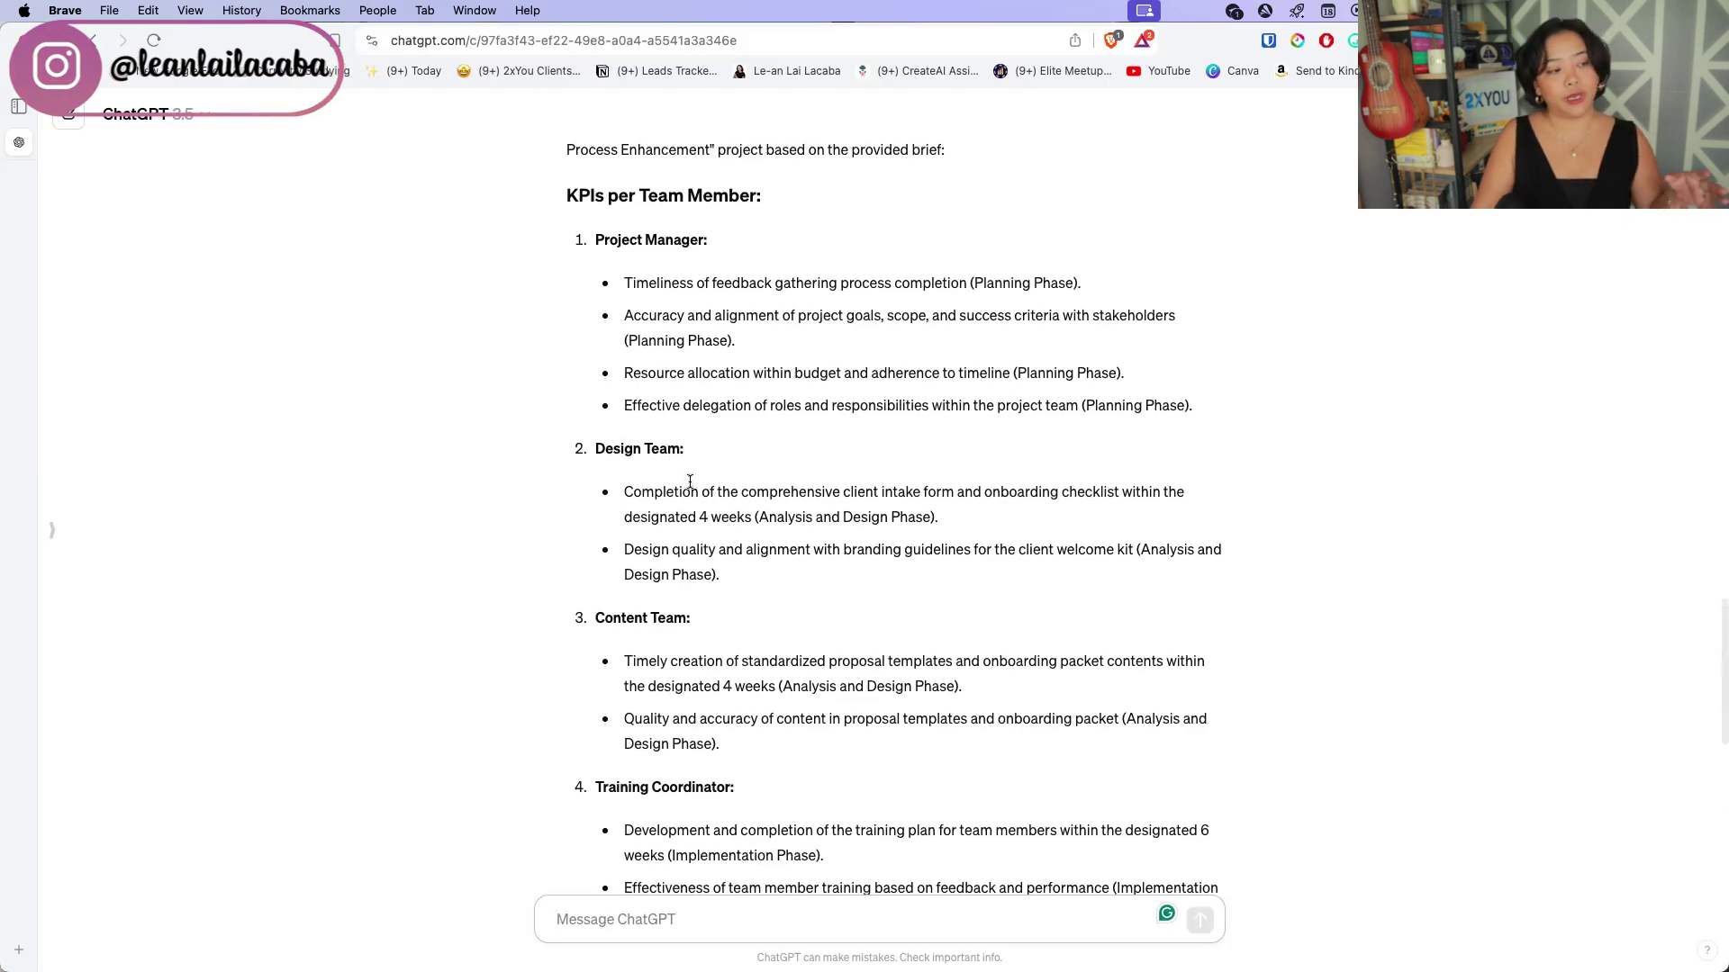
pyautogui.scroll(-4, 718, 539)
pyautogui.scroll(-5, 722, 559)
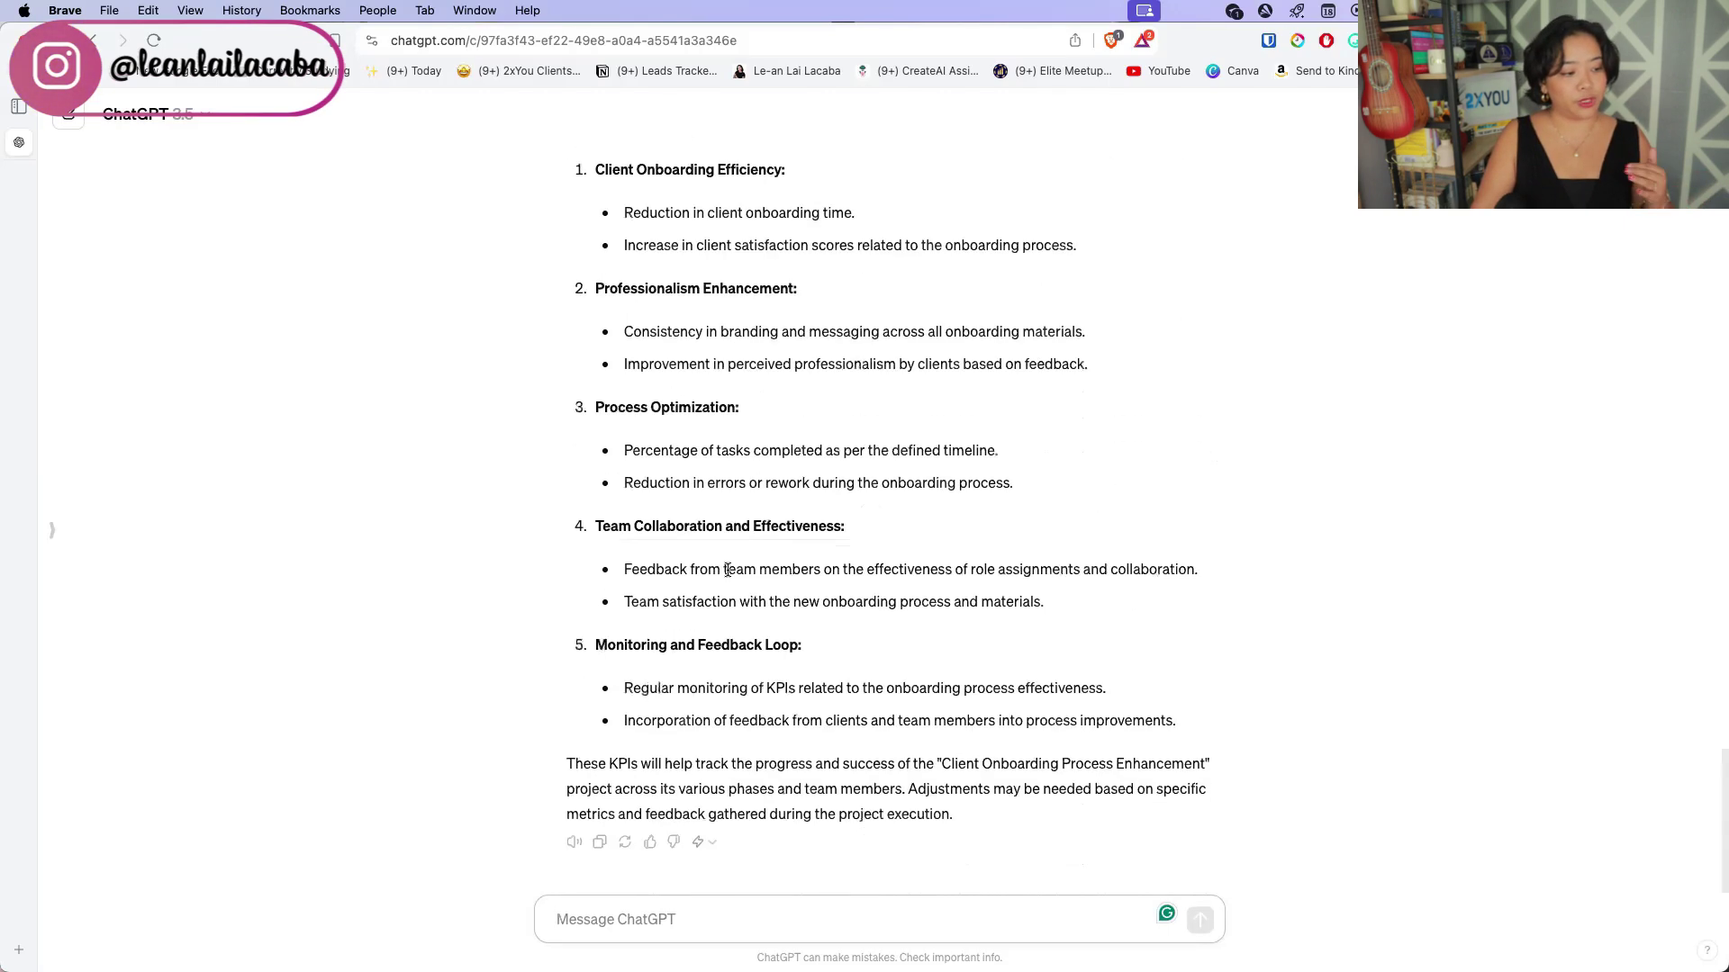